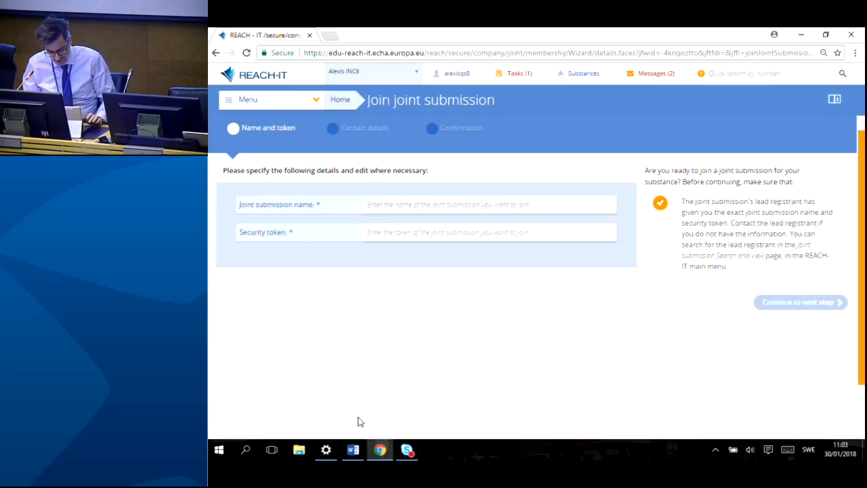
Step: Copy 'SHD_IT_tools_training' from the accounts document into the joint submission name field
left_click(353, 450)
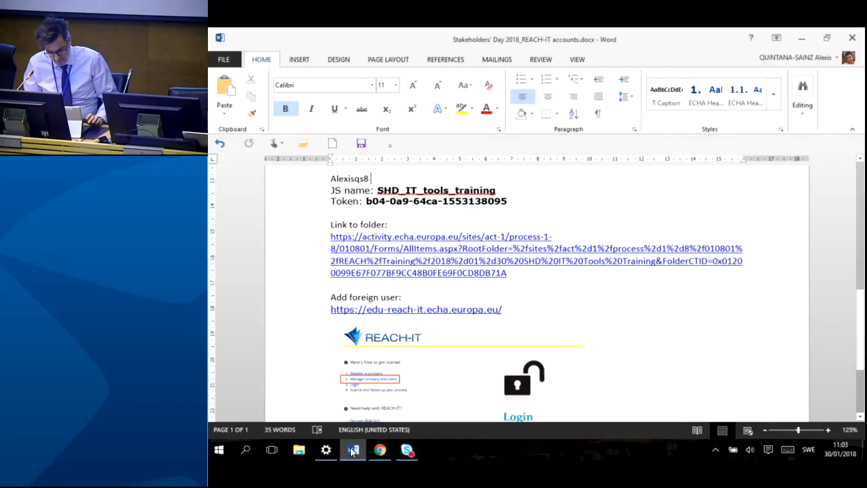
left_click_drag(497, 189, 380, 190)
key("ctrl+c")
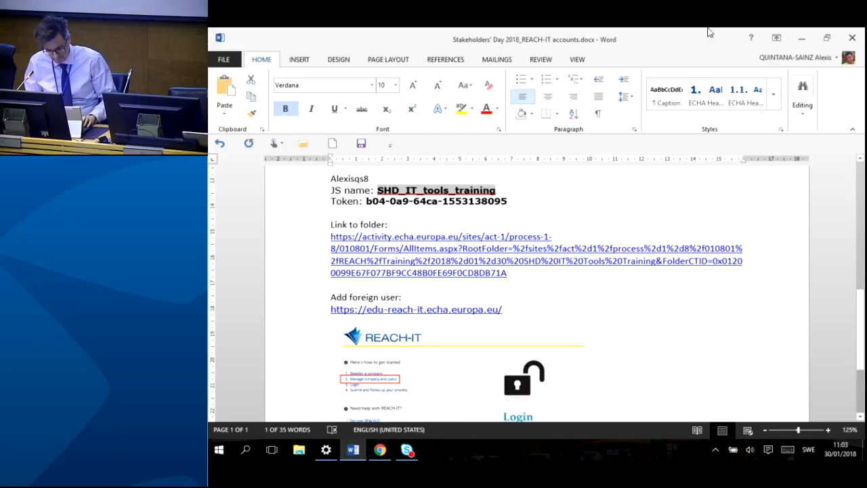
left_click(802, 37)
left_click(493, 205)
key("ctrl+v")
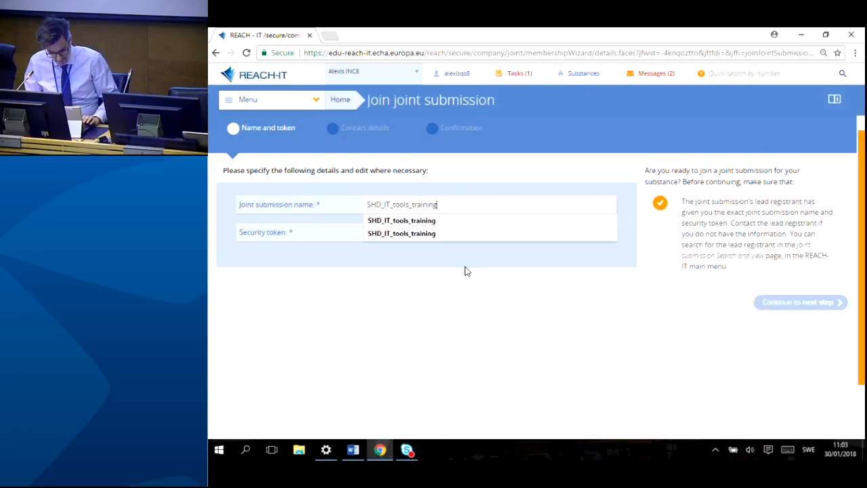
left_click(506, 328)
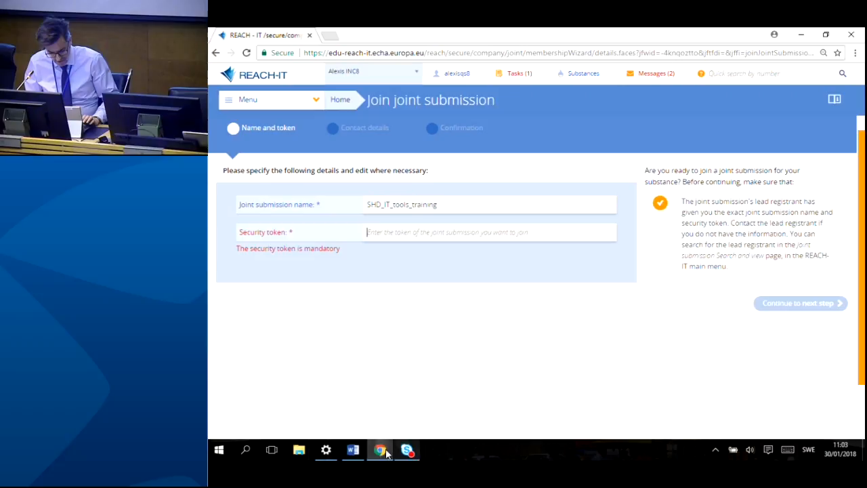
Step: Copy the security token from the document into the token field and continue to Contact details
left_click(353, 450)
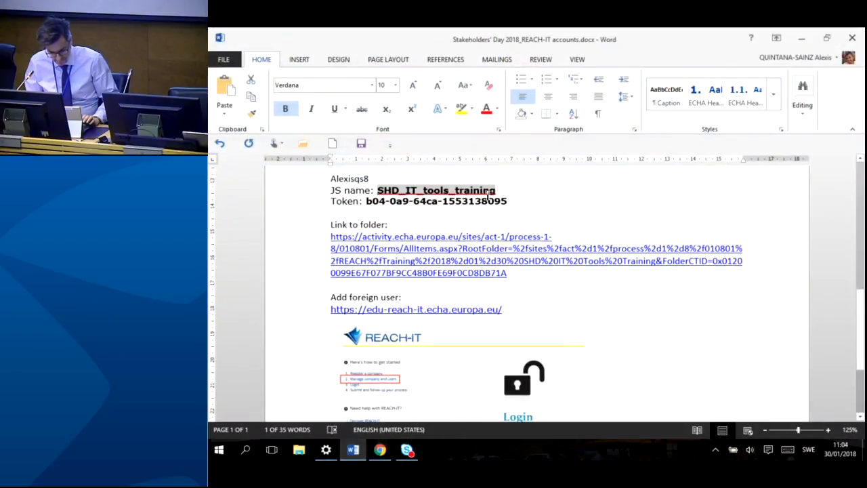
left_click_drag(509, 201, 365, 201)
key("ctrl+c")
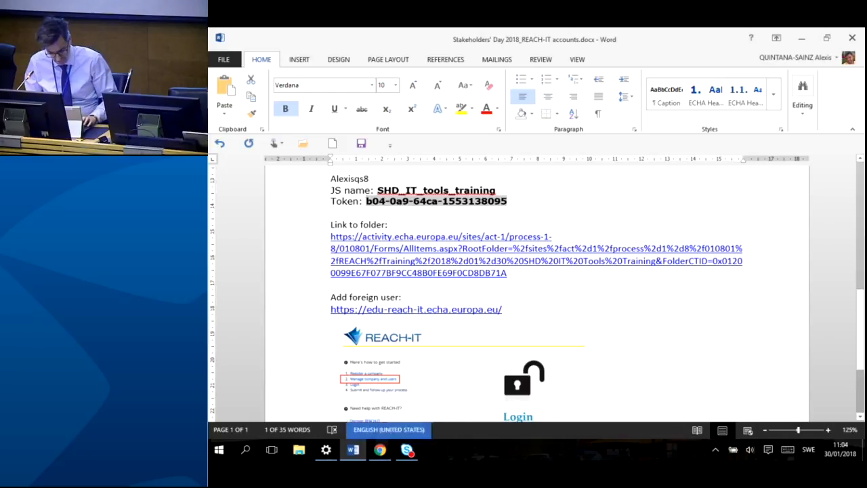
left_click(380, 450)
left_click(392, 232)
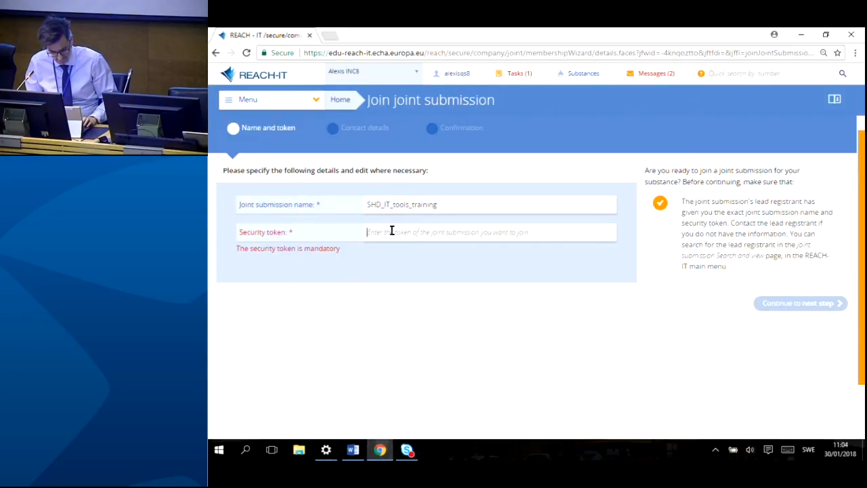
key("ctrl+v")
left_click(473, 320)
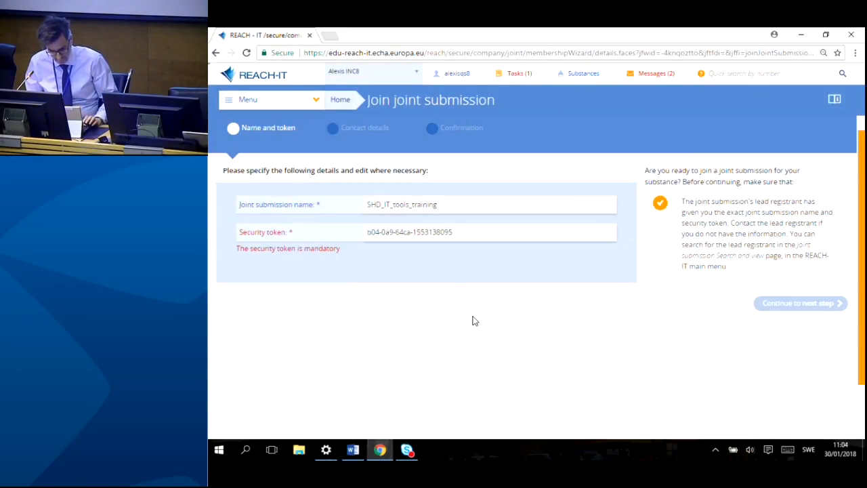
left_click(790, 306)
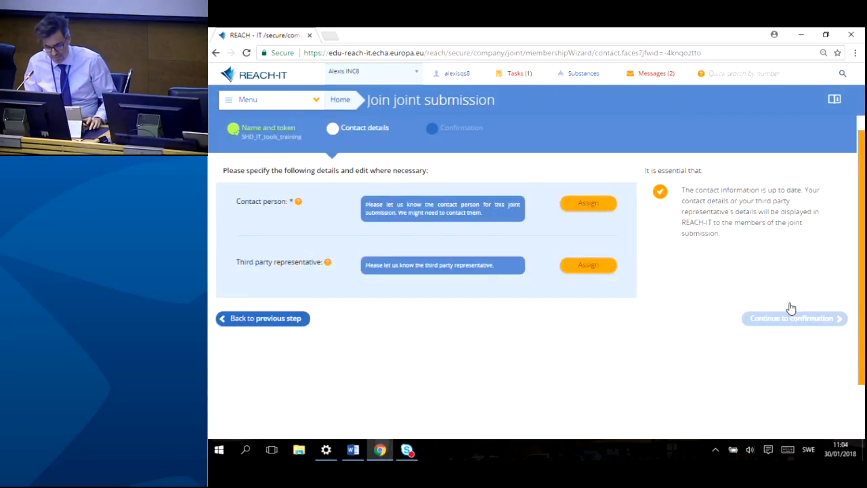
Step: Assign the company's only existing contact as the contact person
left_click(576, 208)
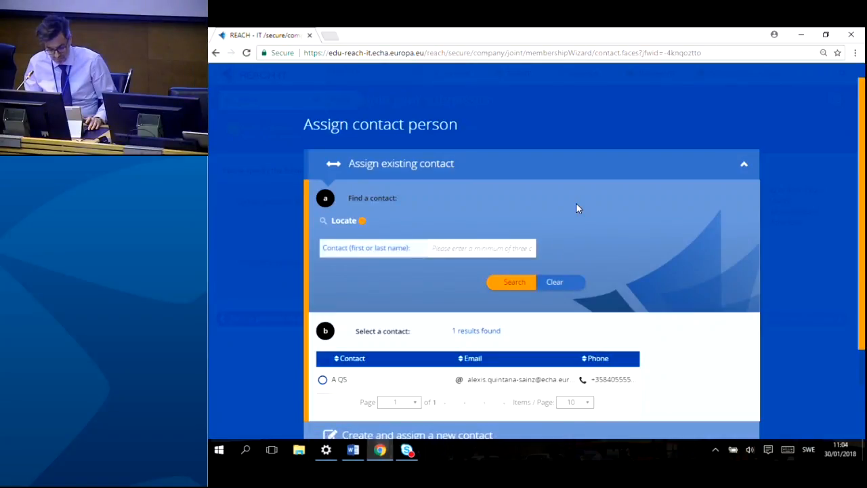
scroll(446, 350, "down", 1)
scroll(447, 351, "down", 1)
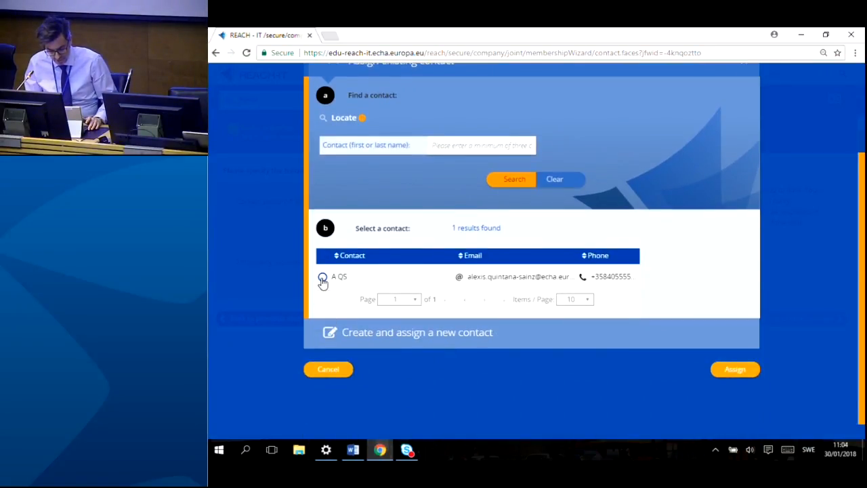
left_click(322, 279)
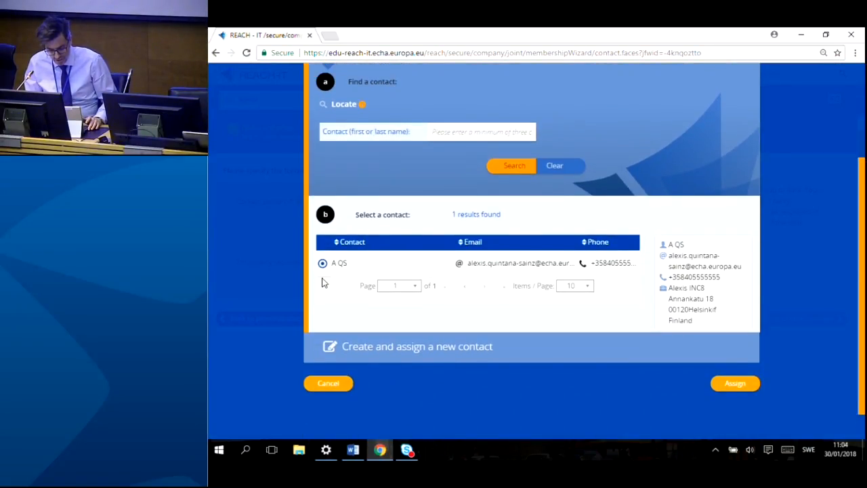
left_click(744, 386)
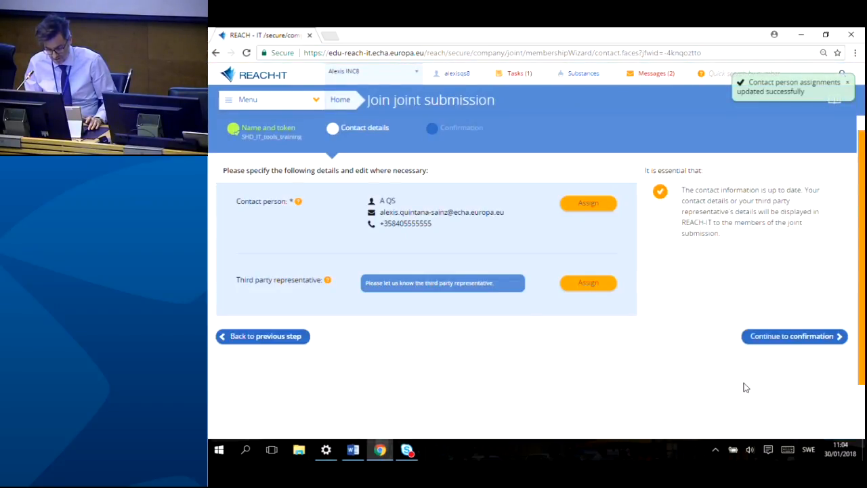
Step: Confirm membership and open the SHD_IT_tools_training joint submission overview
left_click(782, 338)
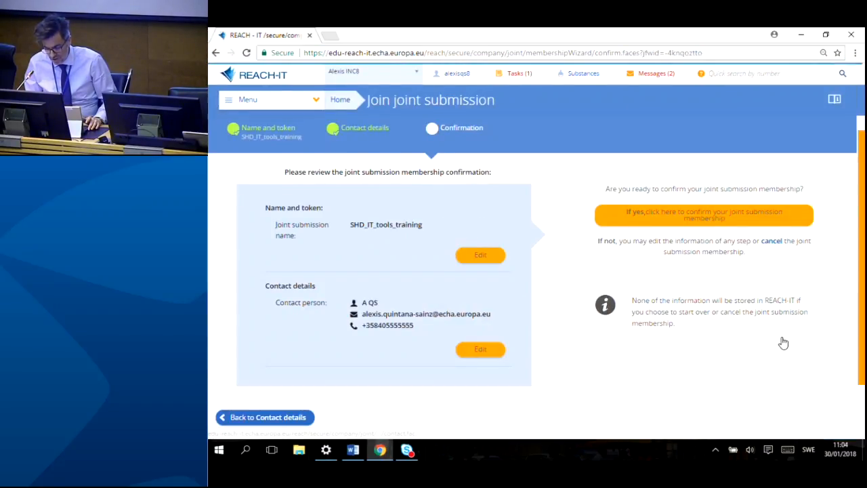
left_click(693, 217)
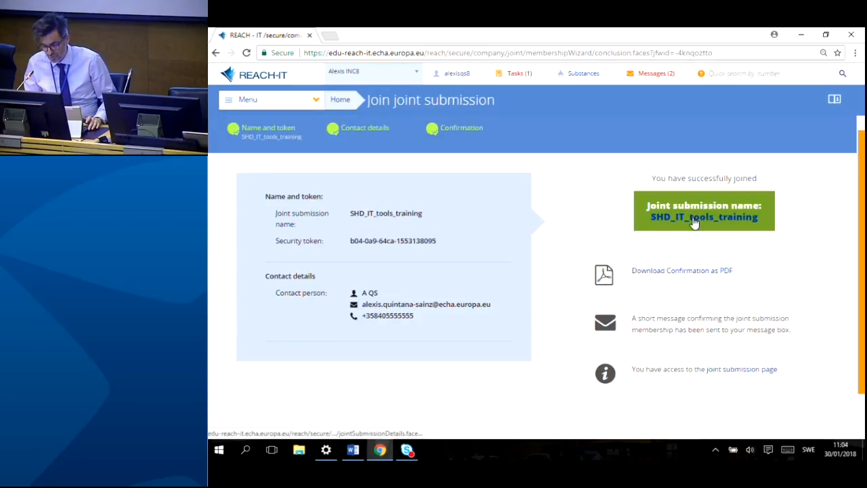
left_click(693, 218)
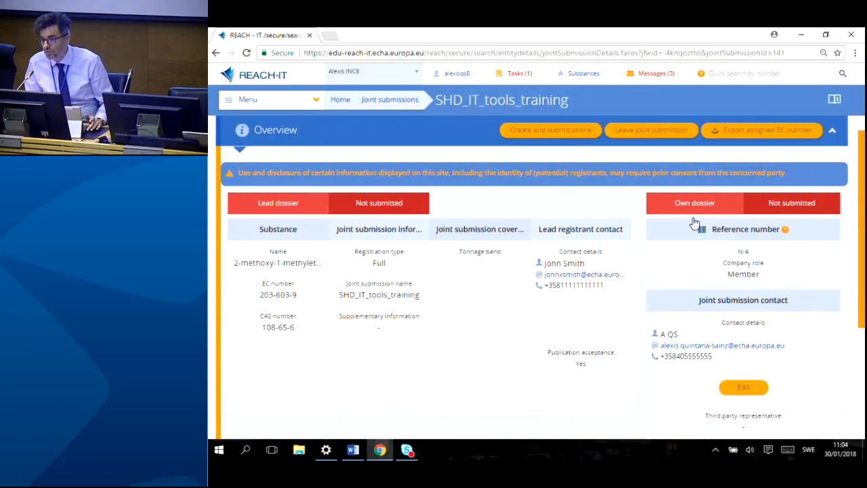
scroll(693, 221, "down", 1)
scroll(693, 222, "up", 1)
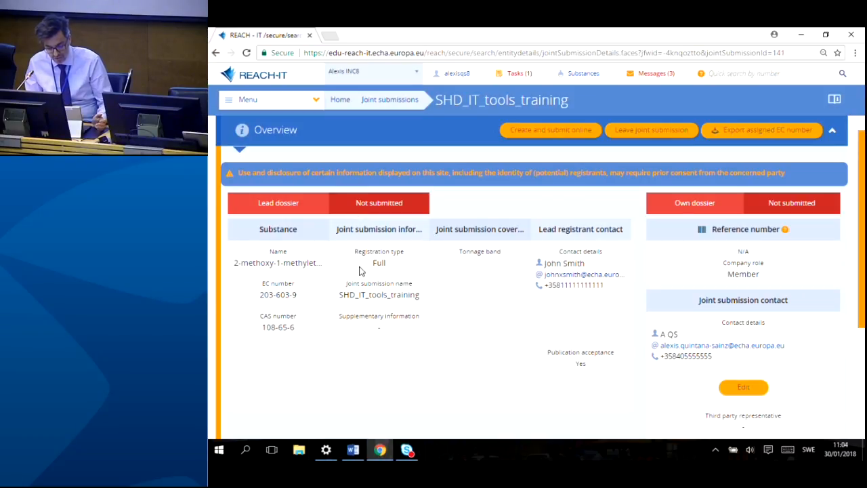
scroll(372, 330, "down", 1)
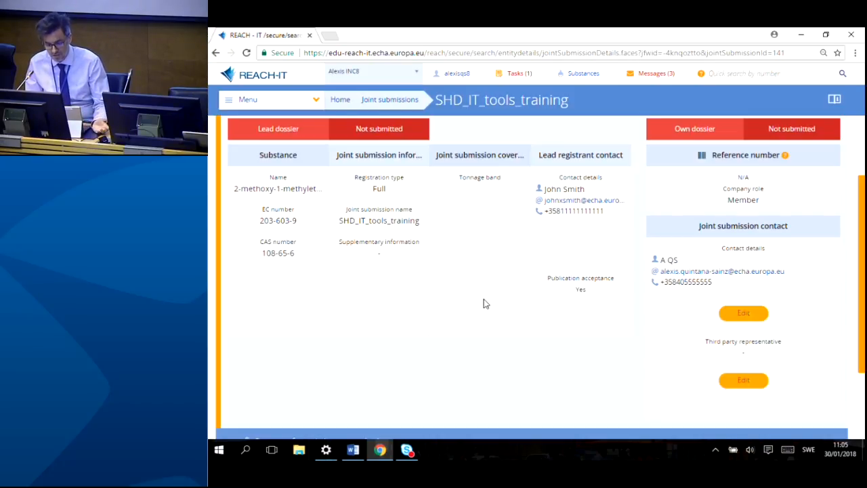
scroll(483, 299, "up", 1)
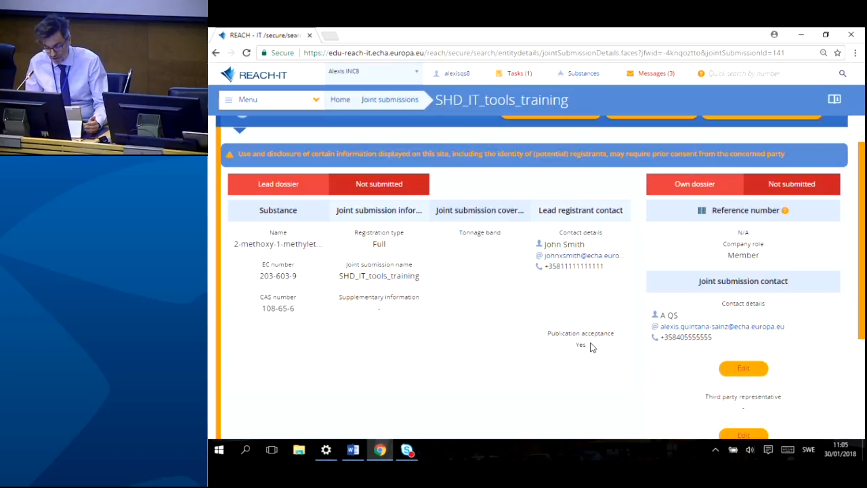
scroll(590, 347, "down", 1)
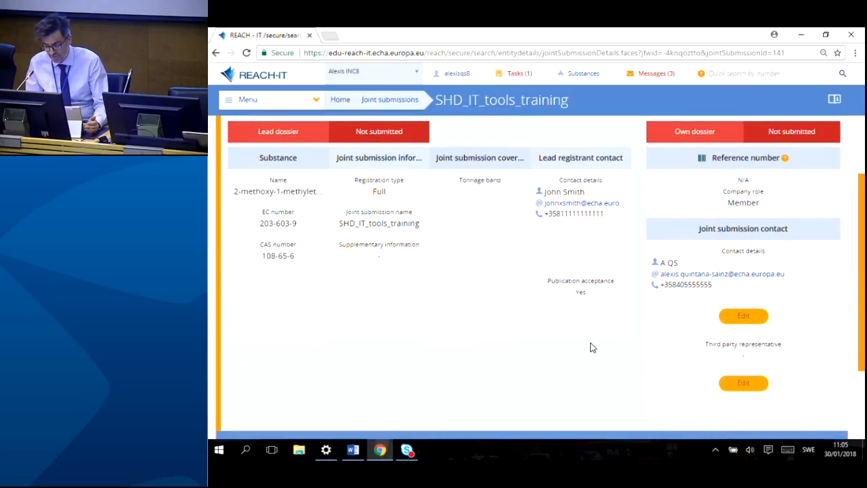
scroll(590, 347, "up", 1)
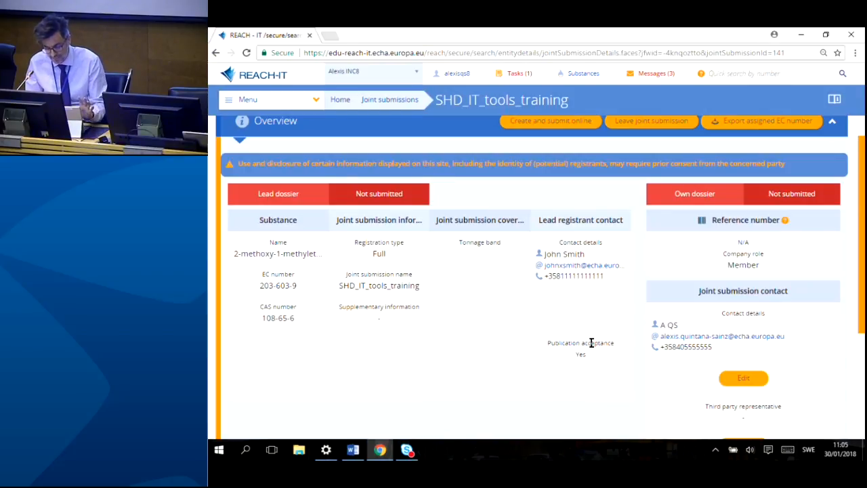
scroll(591, 343, "down", 1)
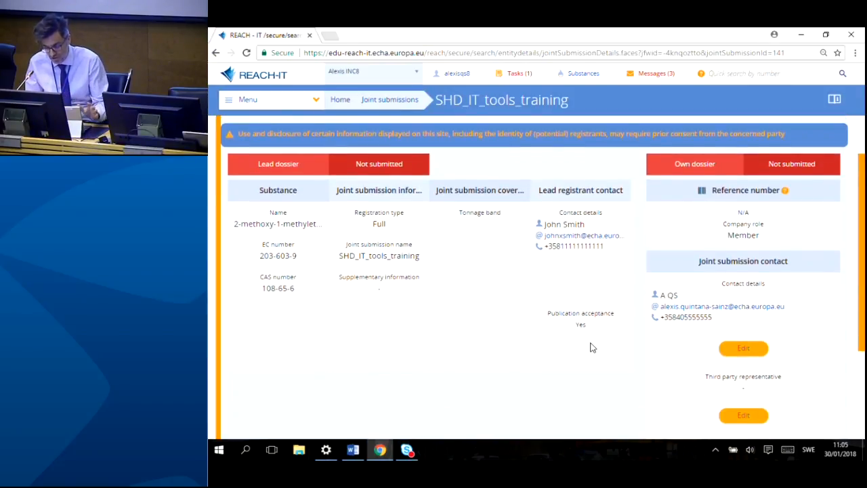
scroll(779, 264, "up", 1)
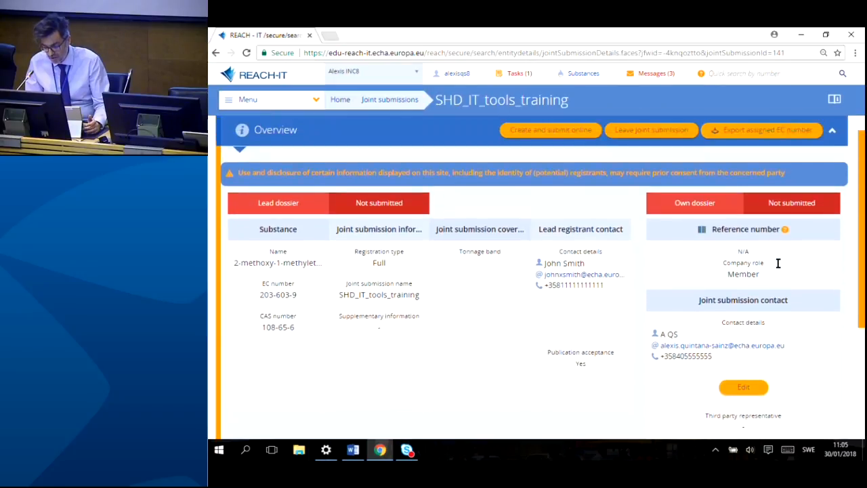
scroll(779, 266, "down", 2)
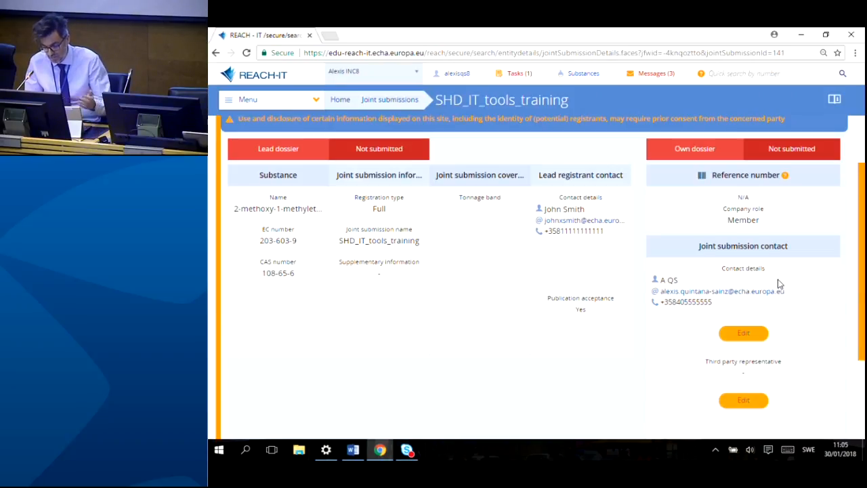
scroll(777, 279, "down", 3)
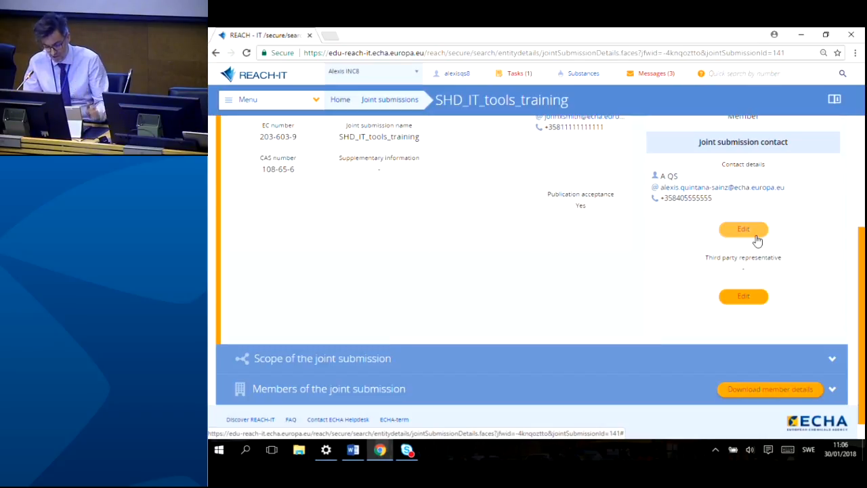
Step: Expand 'Members of the joint submission' to review its 109 members, then return to Overview
left_click(832, 391)
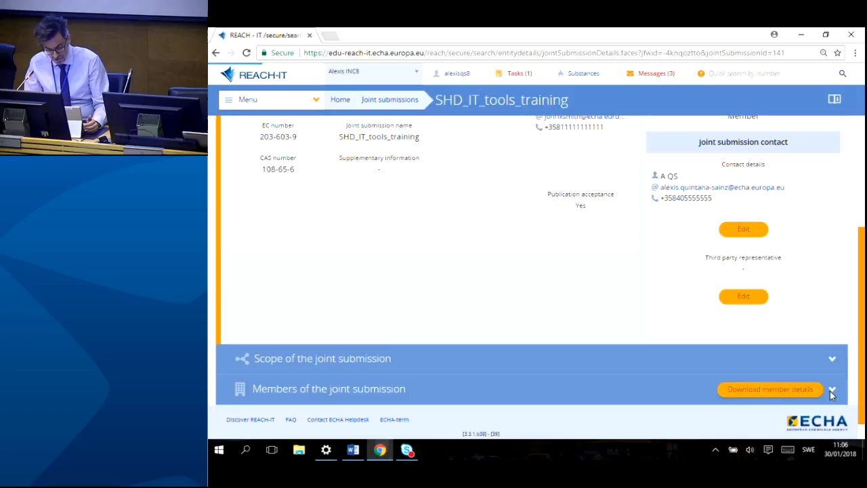
scroll(832, 395, "down", 4)
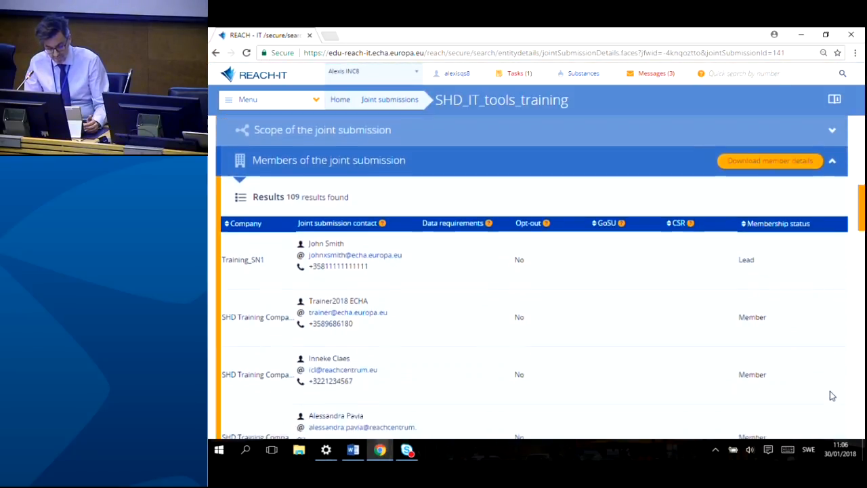
scroll(831, 395, "up", 1)
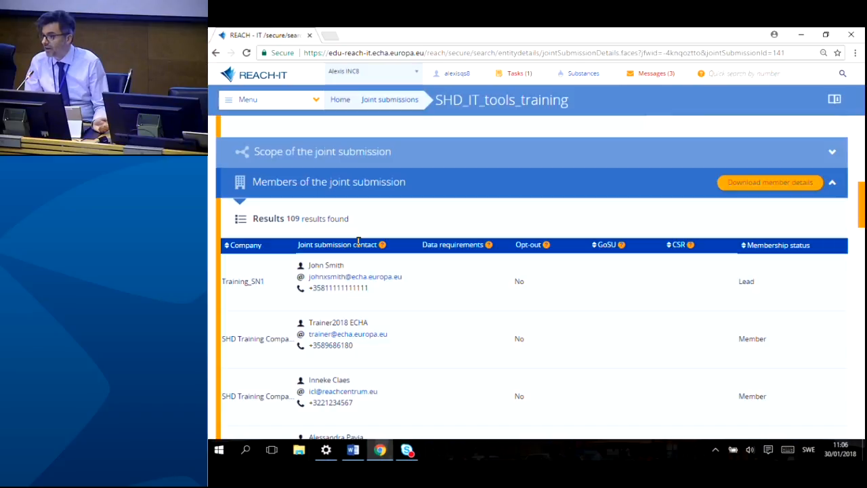
scroll(358, 242, "down", 1)
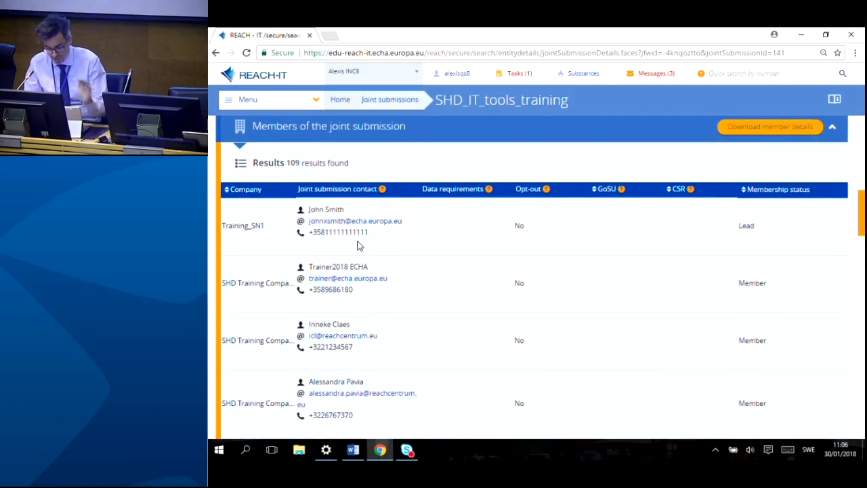
scroll(358, 246, "up", 6)
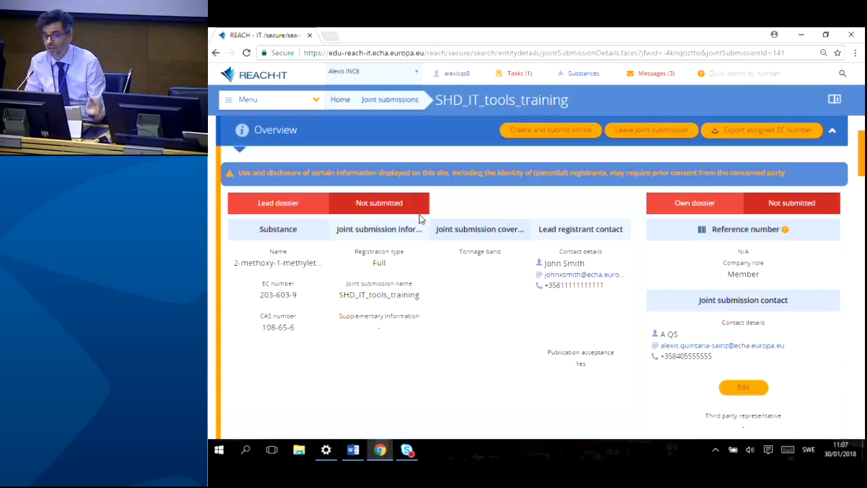
Step: Choose 'Create and submit online' and confirm preparing an online member dossier
left_click(541, 134)
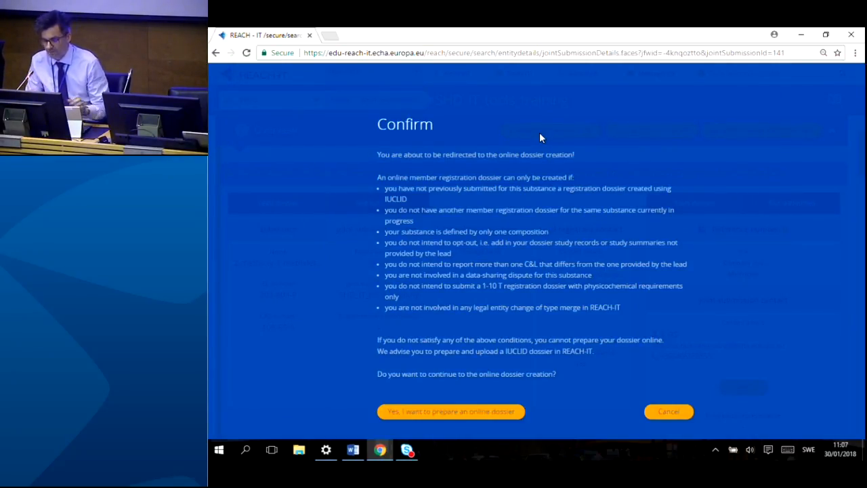
left_click(441, 411)
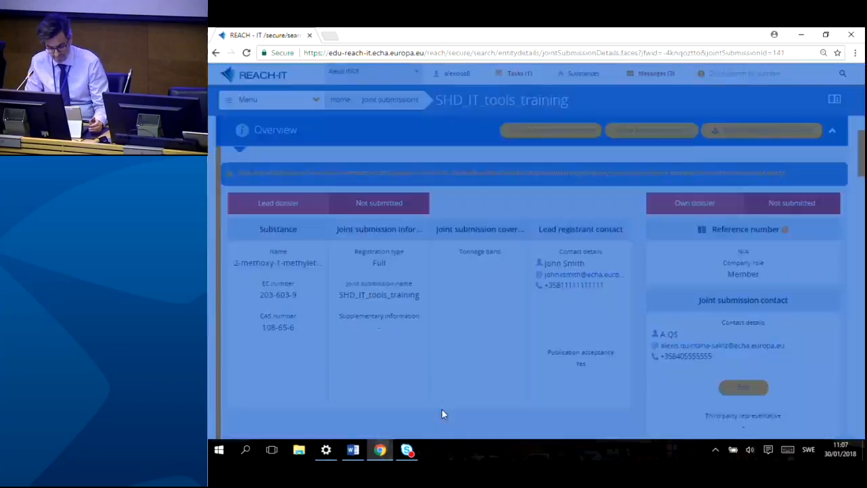
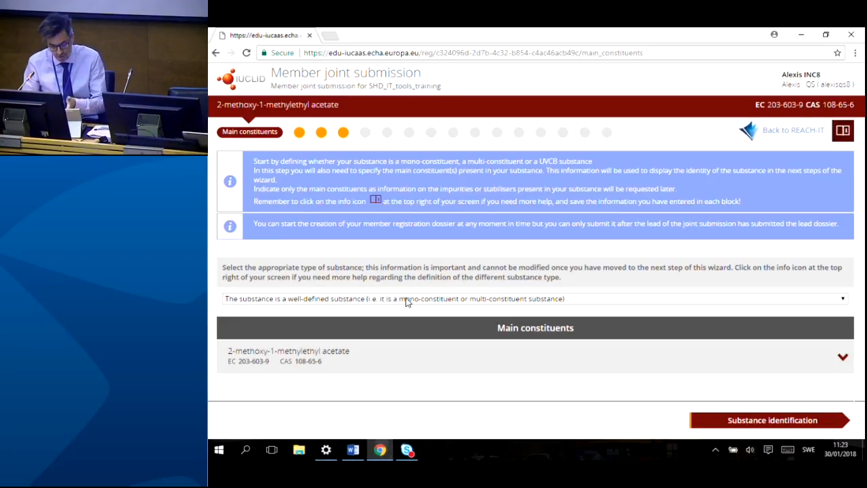
Step: Review the main constituent's full details, including its unchanged molecular weight qualifier, then continue to substance identification
mouse_move(821, 357)
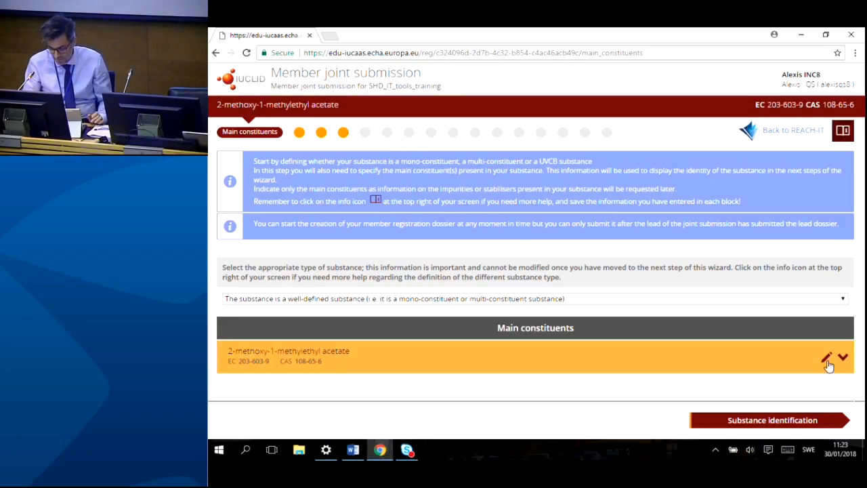
left_click(827, 358)
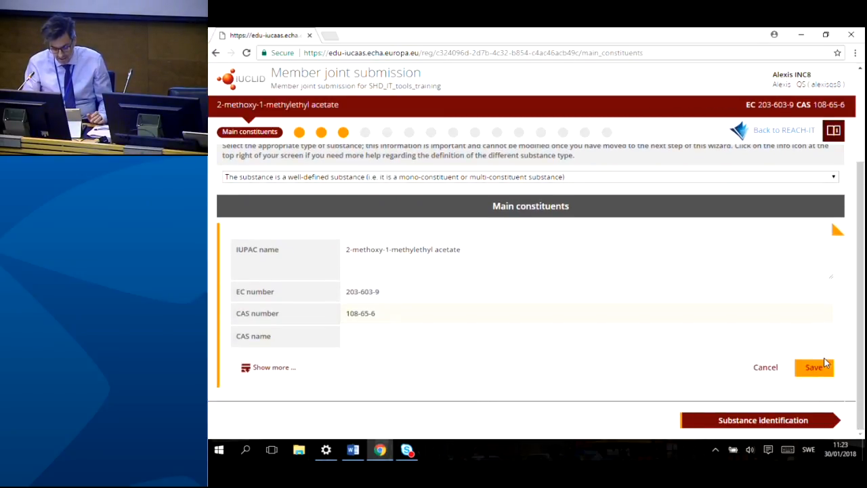
left_click(248, 367)
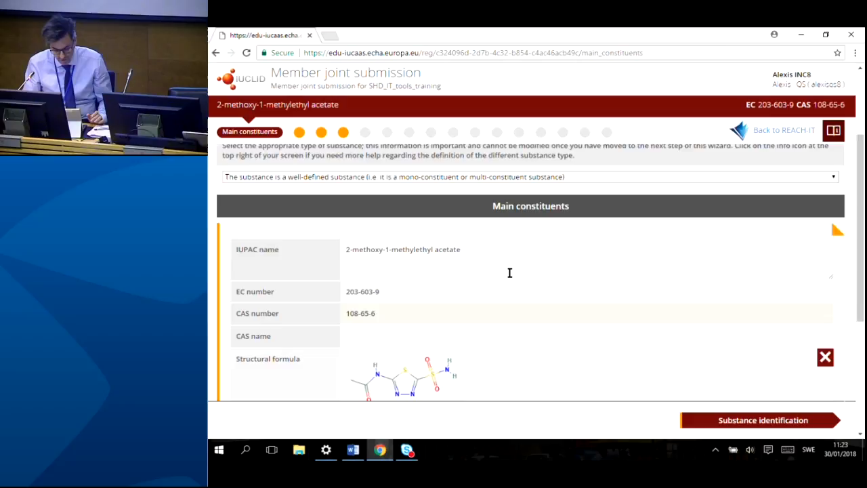
scroll(509, 270, "down", 2)
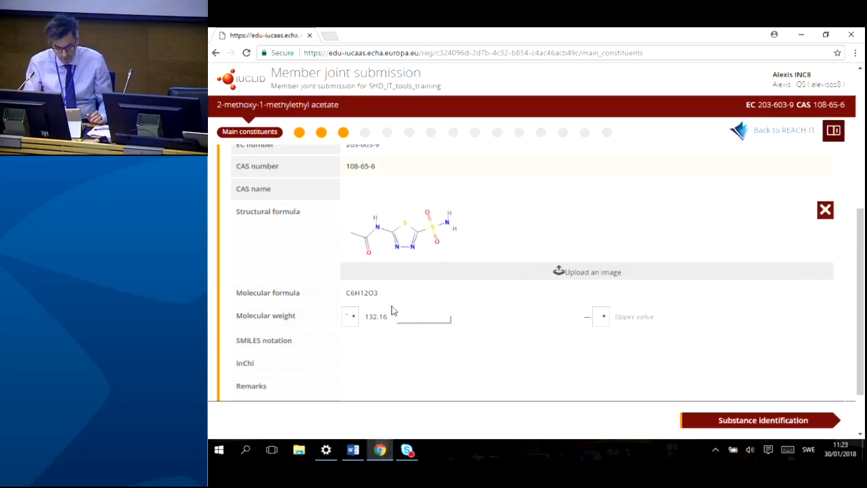
left_click(351, 317)
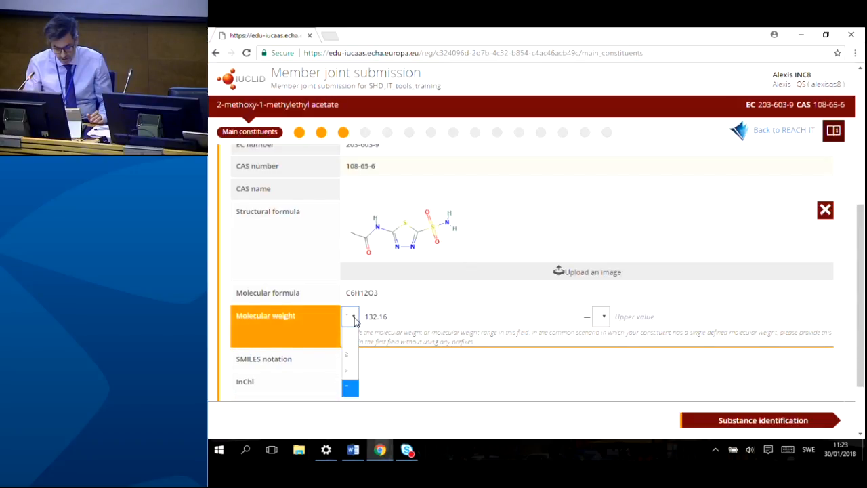
left_click(353, 318)
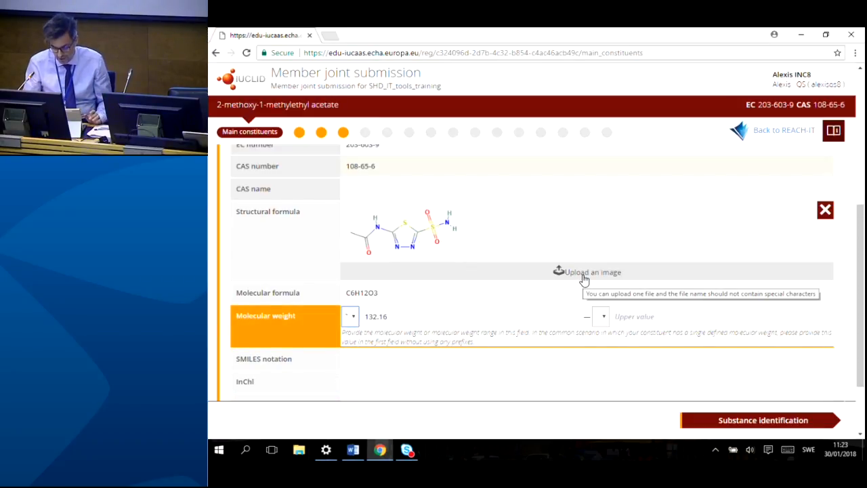
left_click(802, 420)
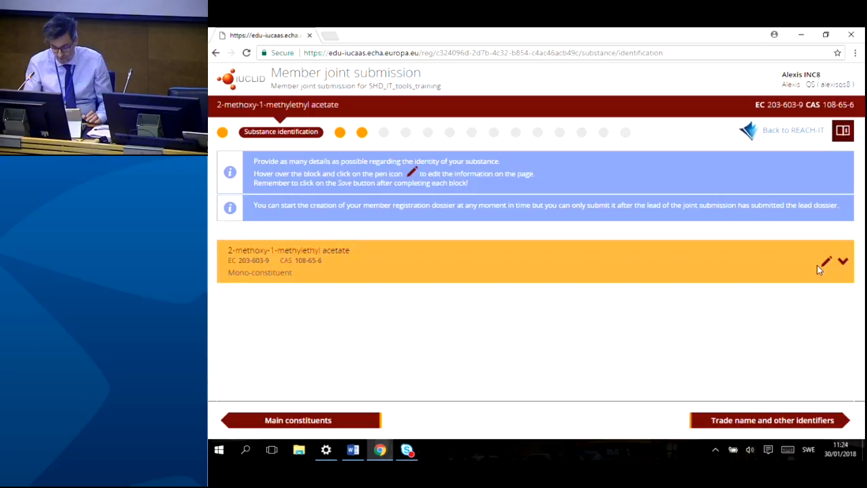
Step: Inspect the substance identification block's full identity fields, then continue to trade name and other identifiers
left_click(825, 268)
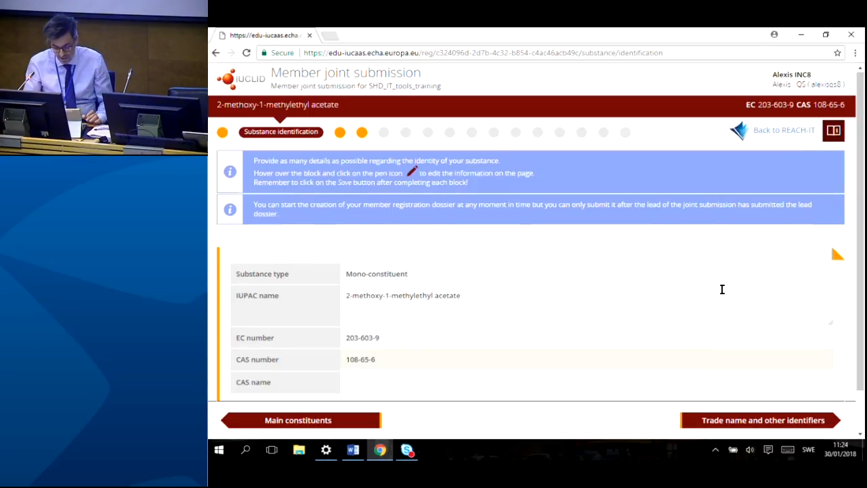
scroll(722, 291, "down", 1)
left_click(266, 368)
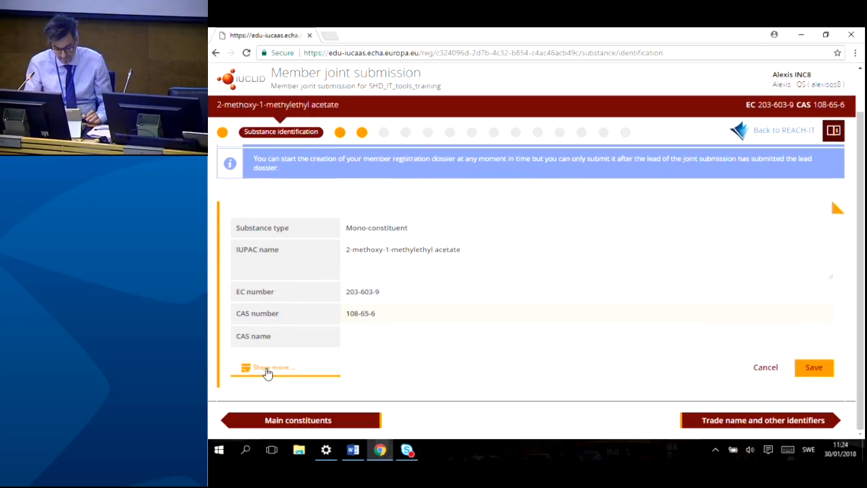
scroll(439, 285, "down", 3)
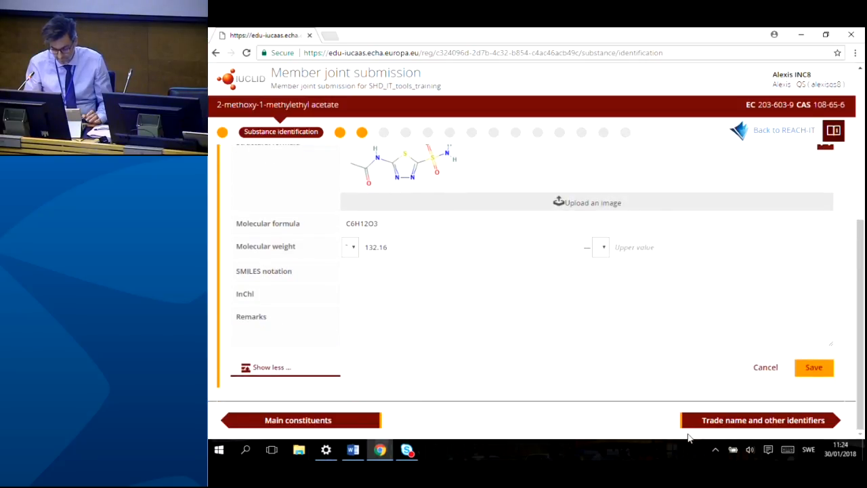
left_click(775, 421)
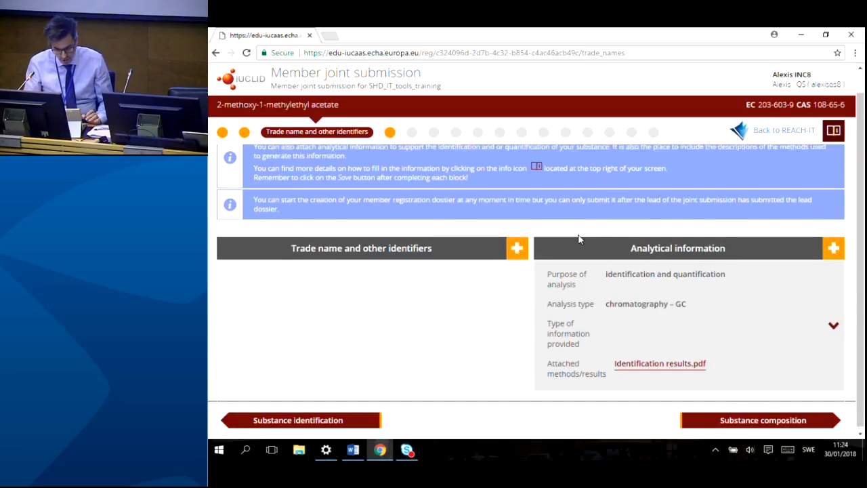
Step: Delete the existing analytical information record from the trade name step
scroll(577, 234, "up", 1)
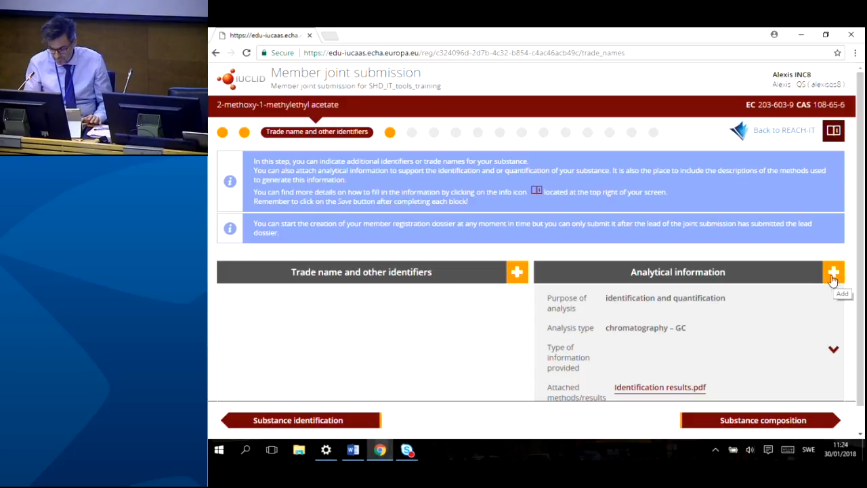
mouse_move(828, 292)
scroll(826, 292, "down", 1)
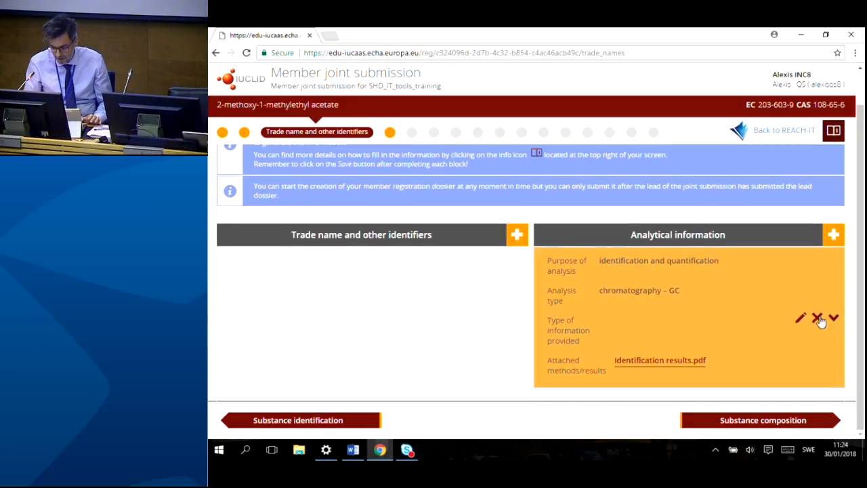
left_click(818, 319)
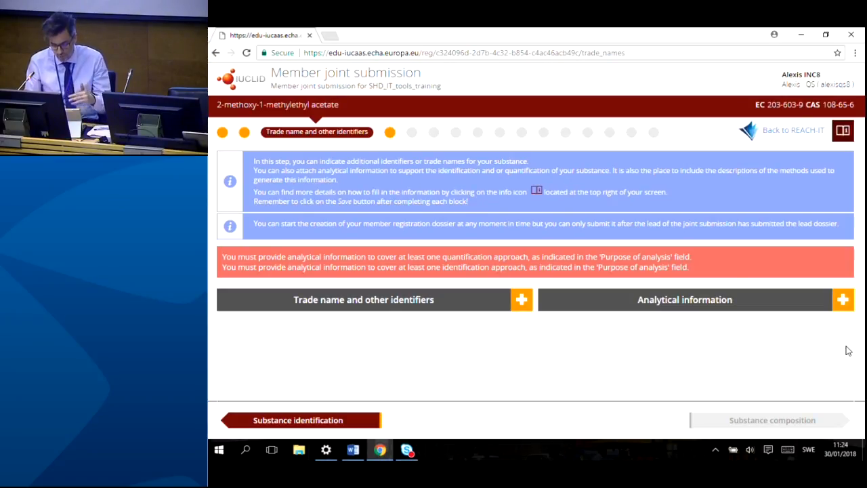
Step: Add an analytical information record for identification and quantification by chromatography – GC
left_click(844, 300)
scroll(844, 307, "down", 3)
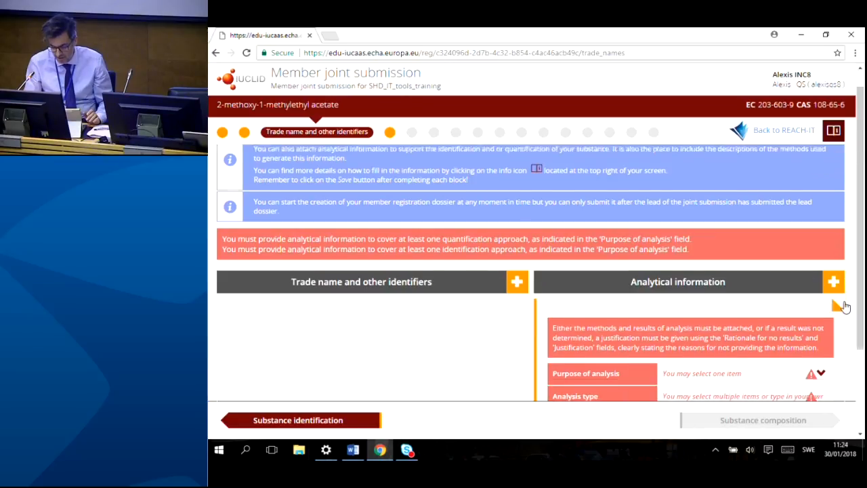
left_click(725, 274)
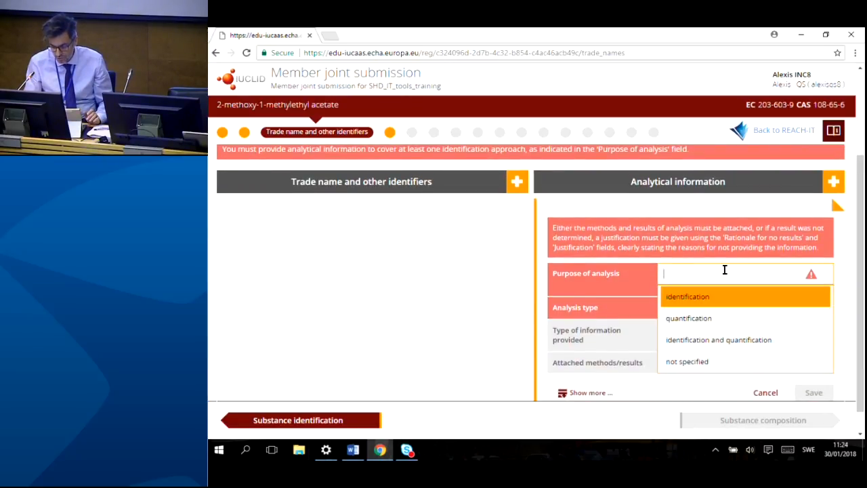
left_click(695, 342)
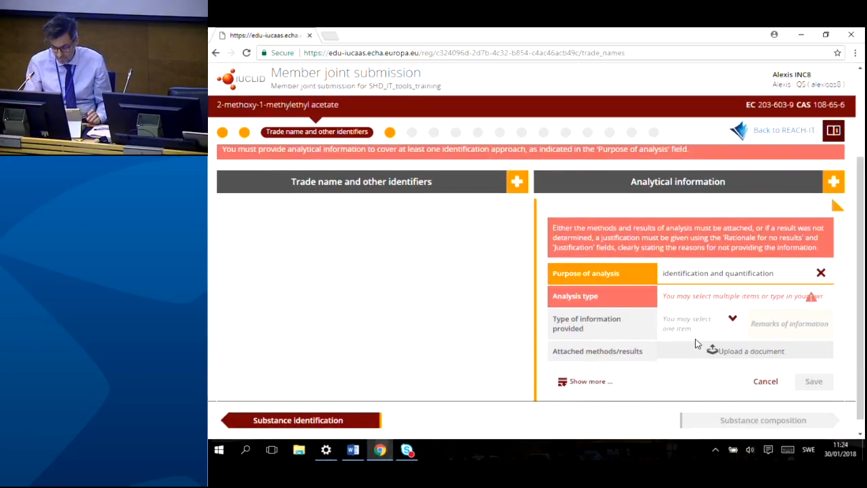
left_click(776, 296)
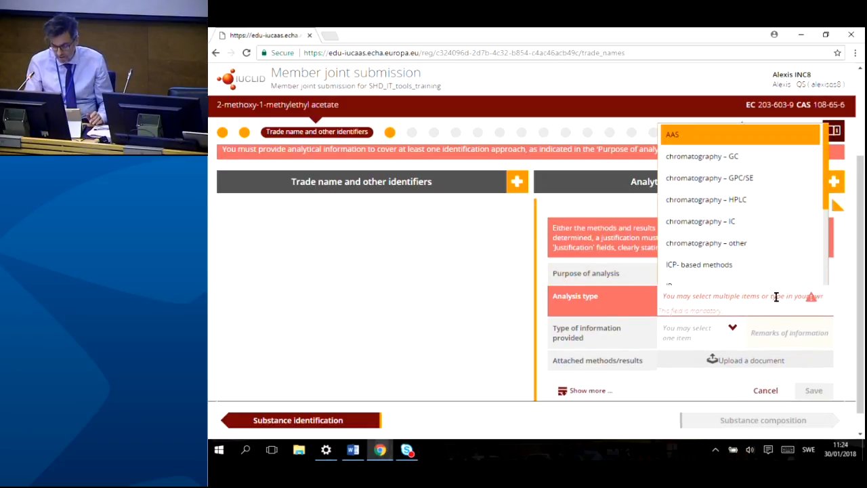
left_click(694, 166)
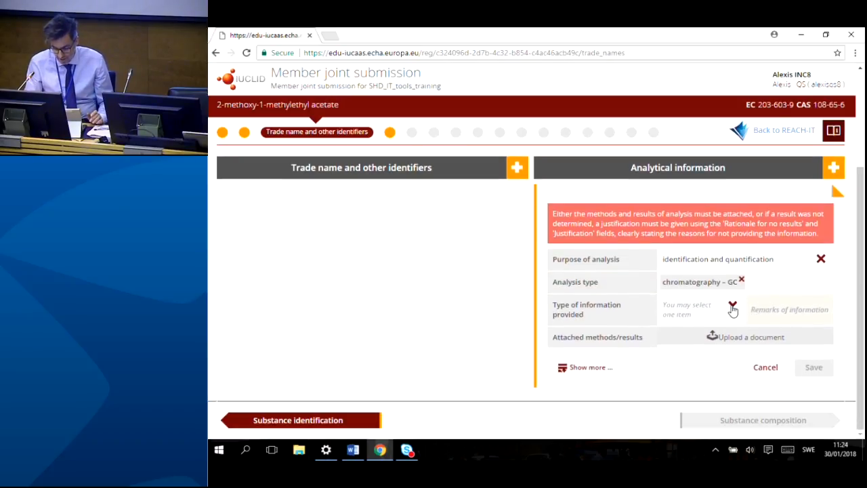
Step: Attach Identification results.pdf, save the record, and continue to substance composition
left_click(741, 338)
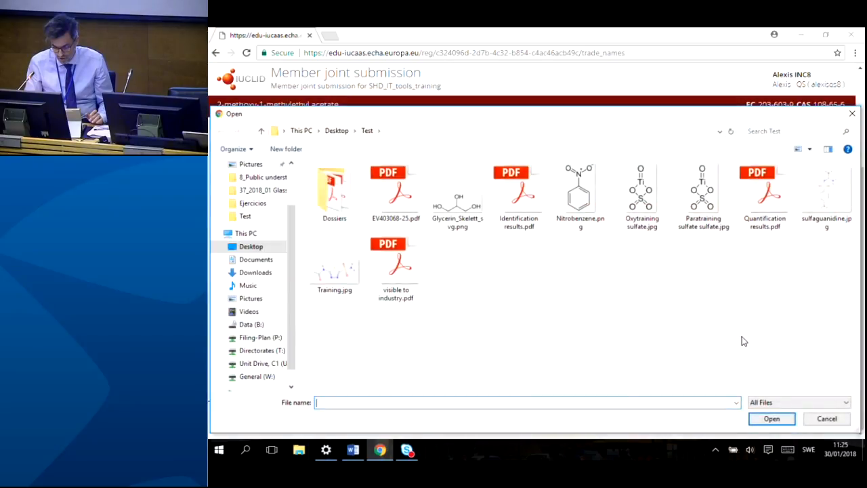
left_click(518, 192)
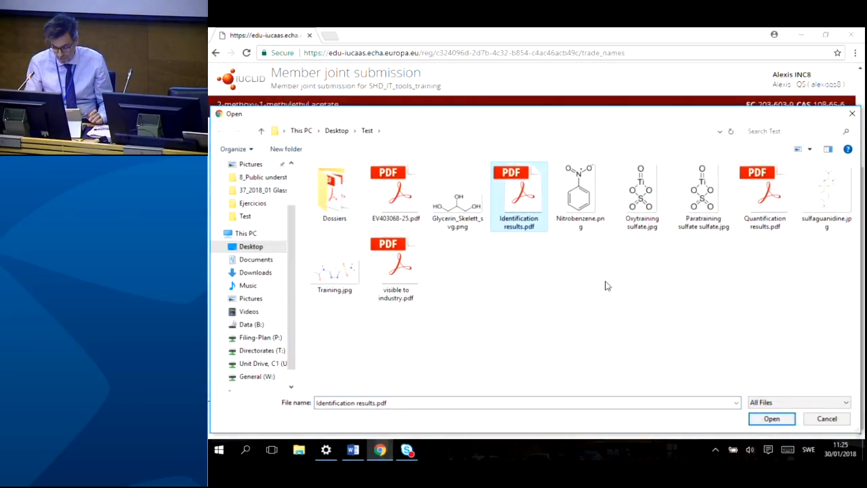
left_click(776, 420)
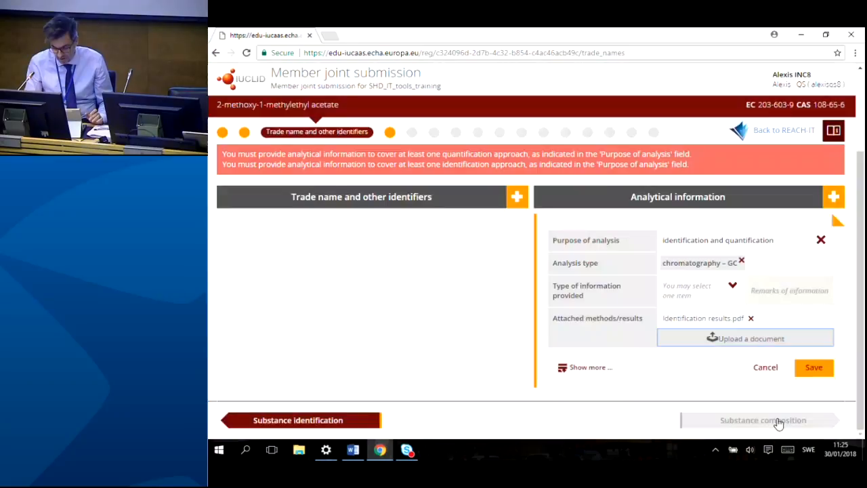
left_click(806, 370)
scroll(806, 370, "up", 1)
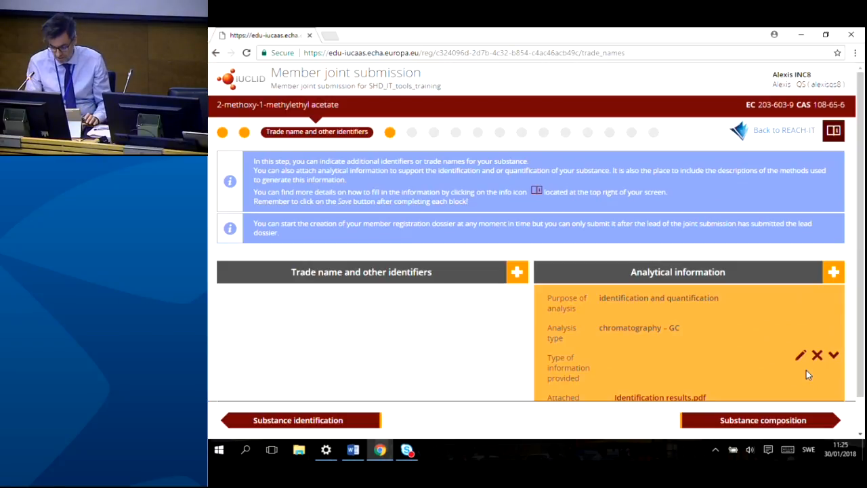
left_click(791, 422)
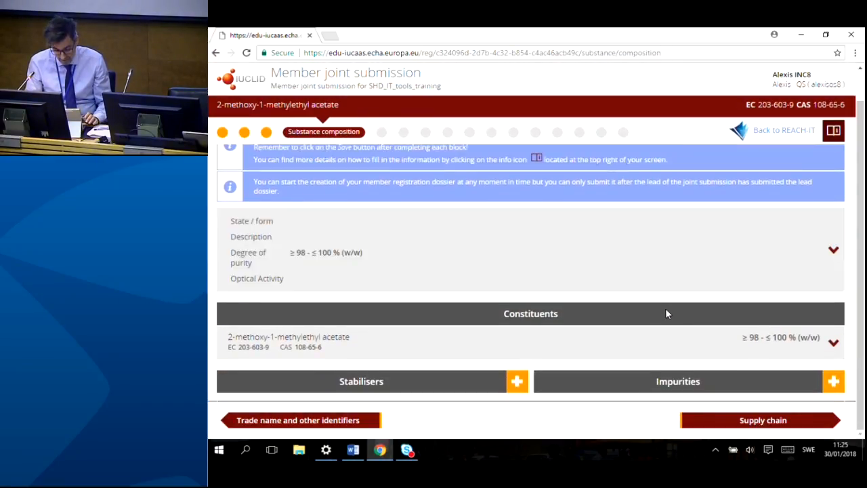
Step: Save the composition details and the 2-methoxy-1-methylethyl acetate constituent at 98–100 % (w/w)
scroll(781, 253, "down", 1)
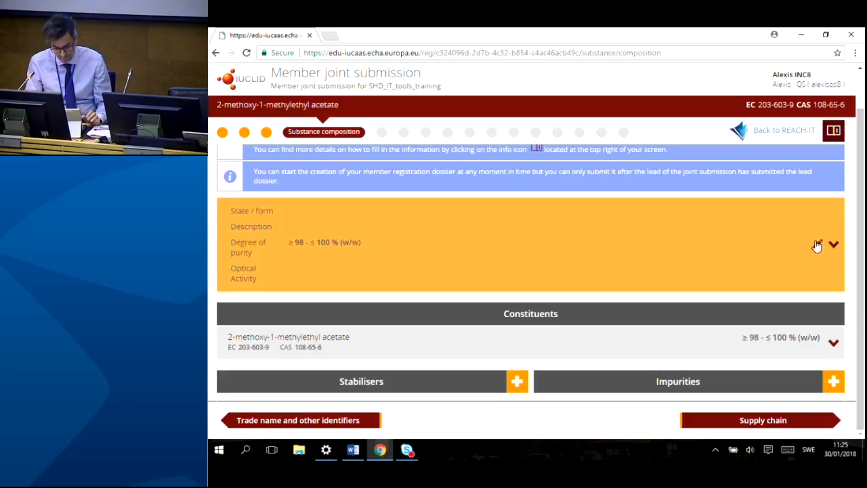
left_click(818, 245)
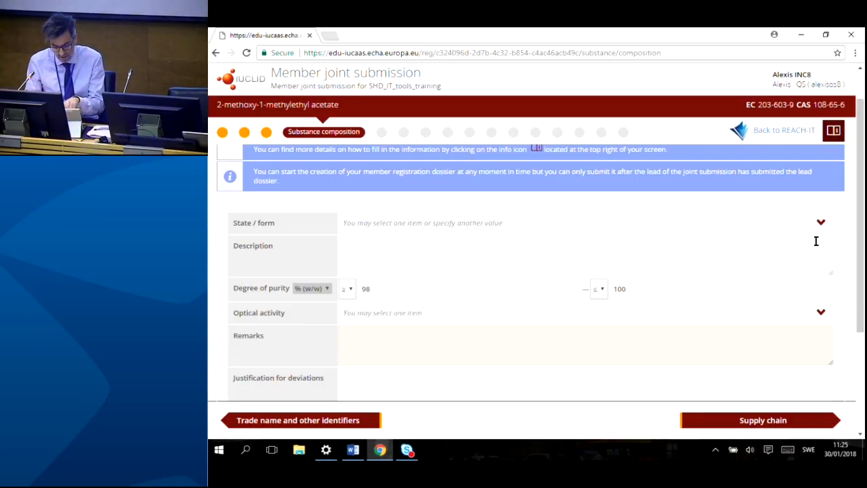
scroll(726, 315, "down", 2)
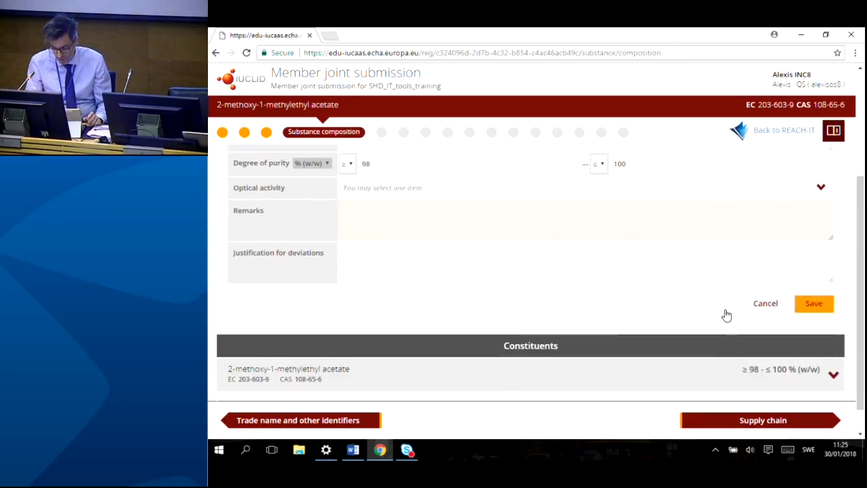
left_click(813, 284)
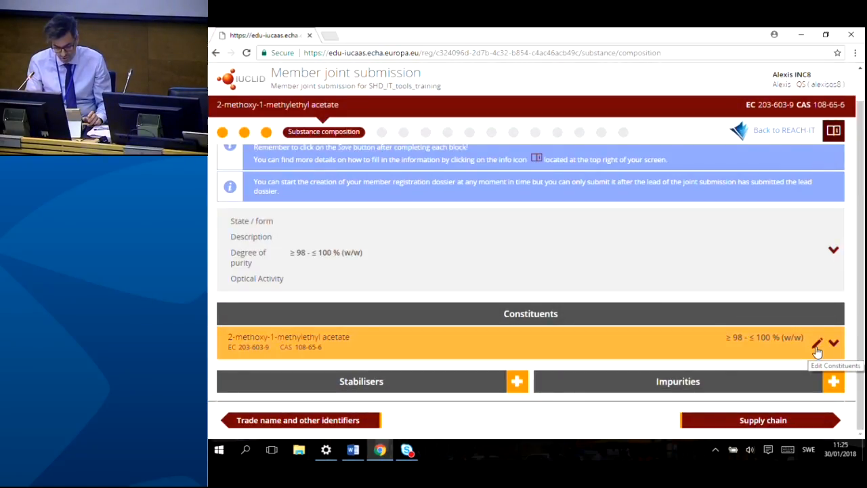
left_click(817, 347)
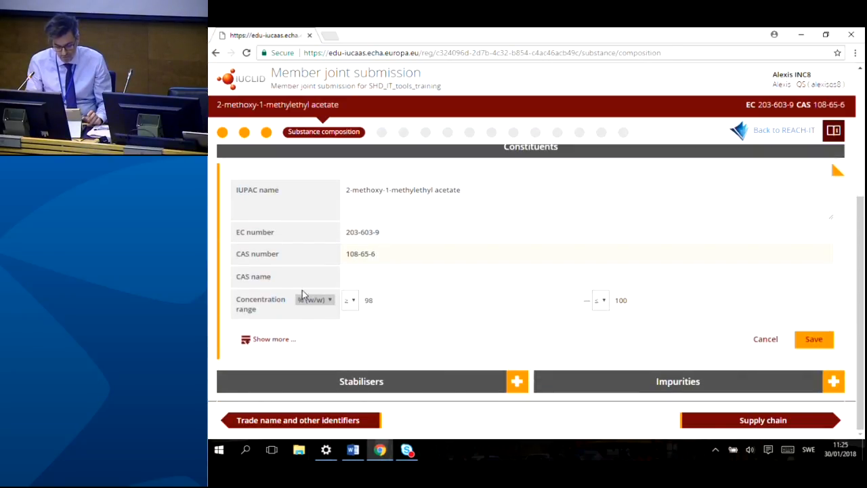
left_click(812, 340)
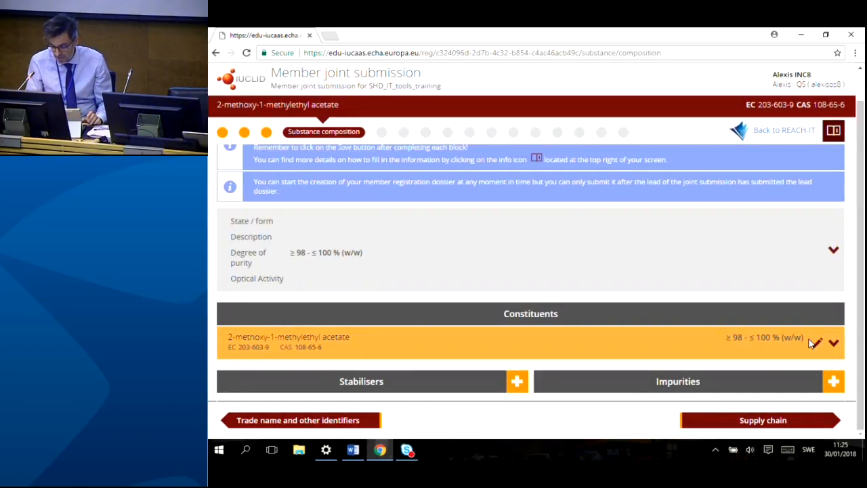
Step: Add a new impurity by searching 'wate' and picking water
left_click(833, 383)
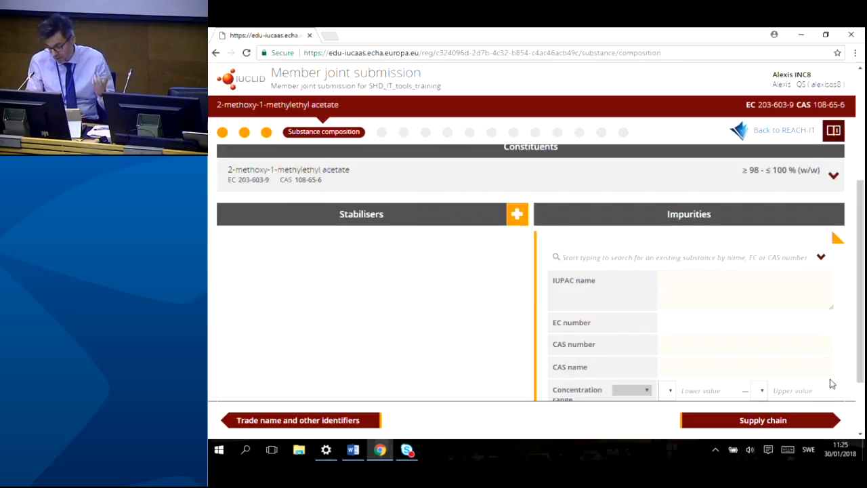
left_click(665, 263)
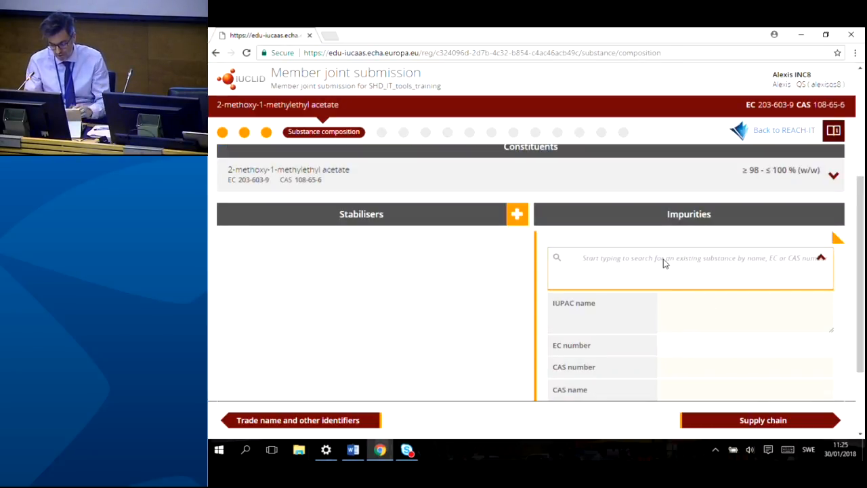
type("wate")
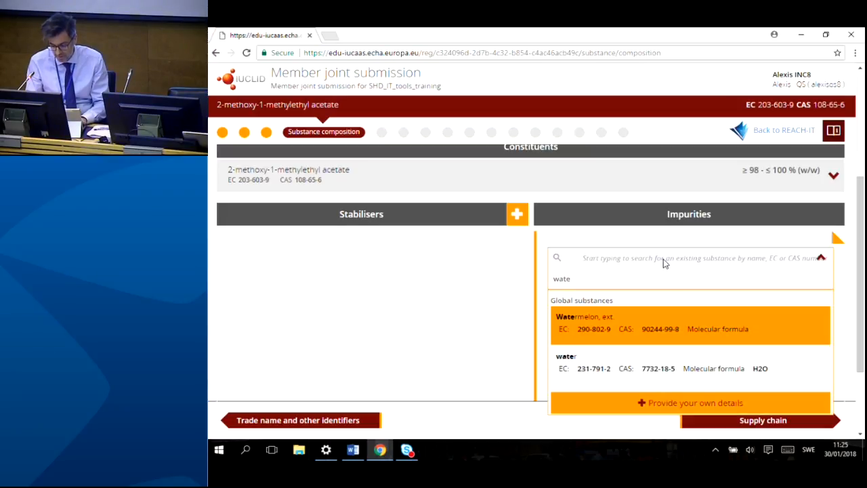
left_click(661, 368)
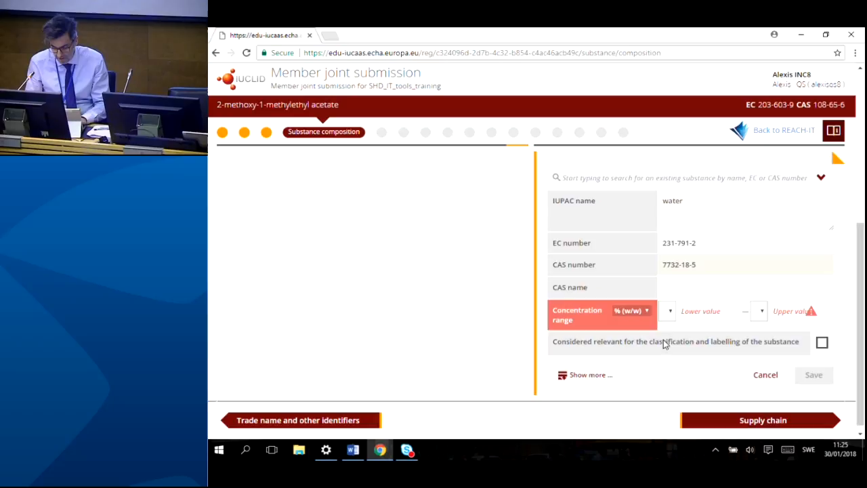
Step: Set water's concentration to ≥ 0 – ≤ 2 % (w/w), save it, and continue to supply chain
left_click(666, 312)
left_click(664, 348)
left_click(699, 310)
type("0")
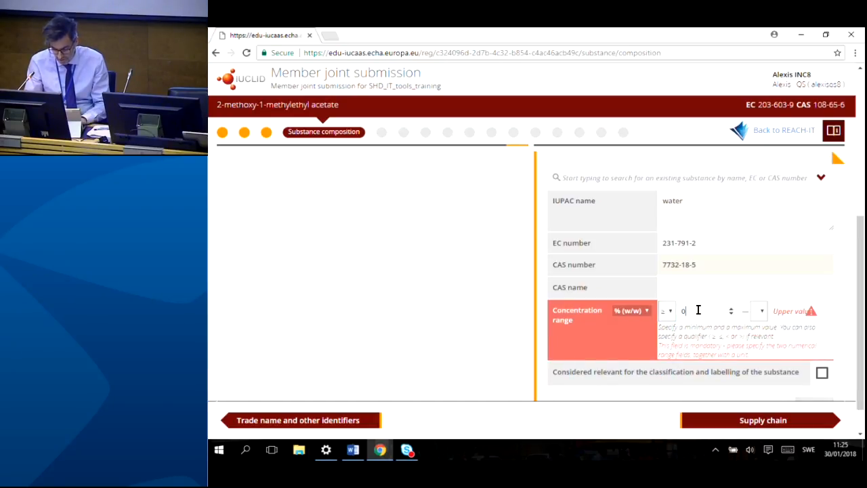
left_click(758, 313)
left_click(755, 348)
left_click(784, 309)
type("2")
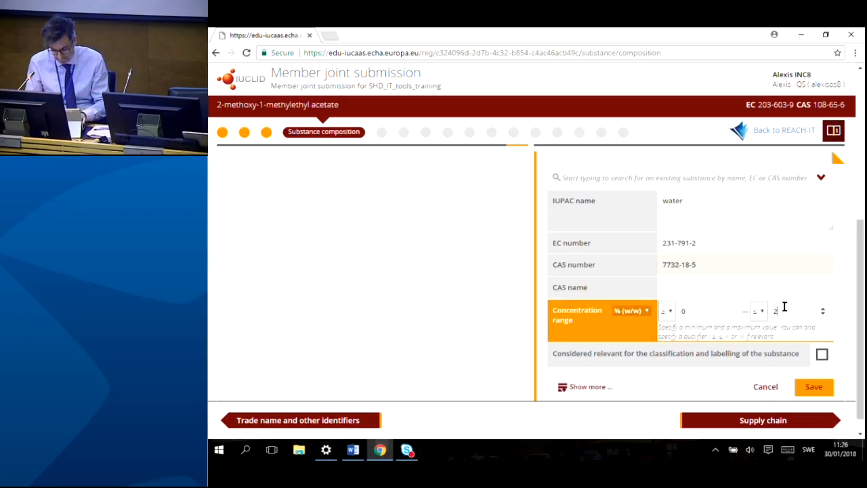
left_click(806, 389)
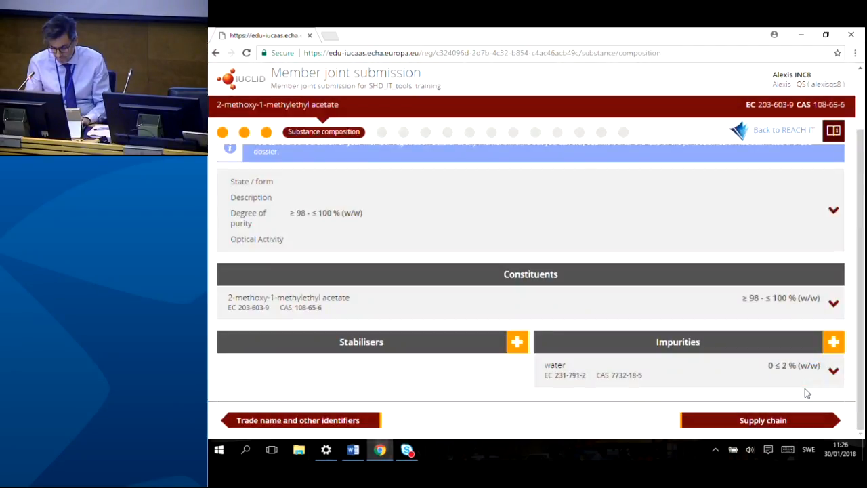
left_click(762, 421)
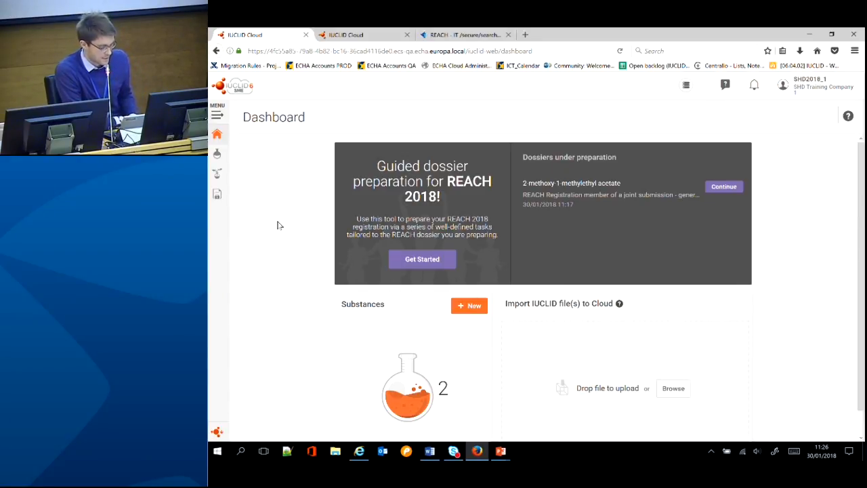
Step: Start a guided REACH dossier for a new substance named 'SUbstance name'
left_click(436, 269)
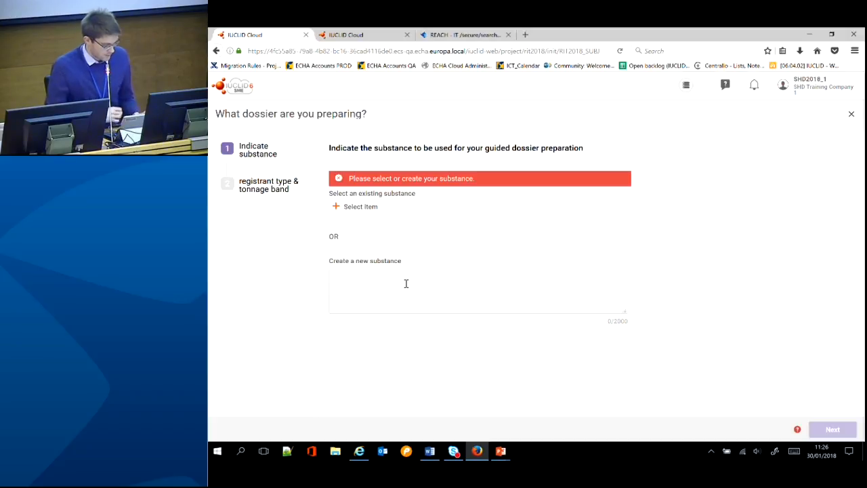
type("SUbs")
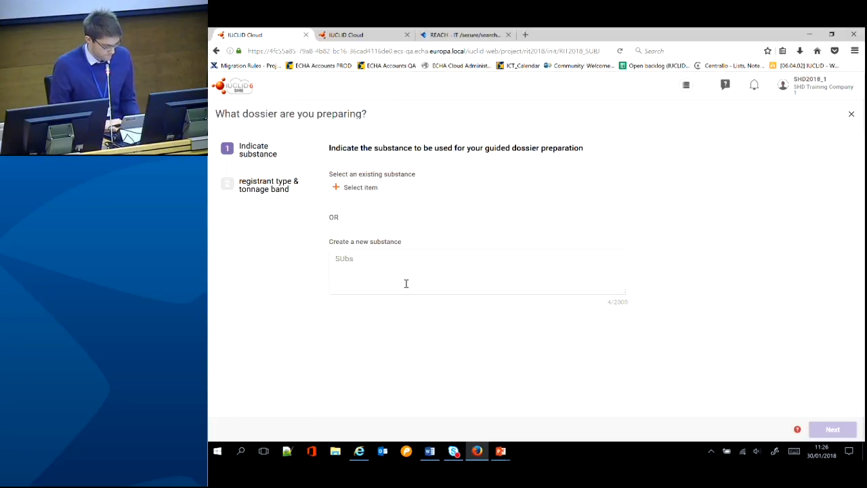
type("tance name")
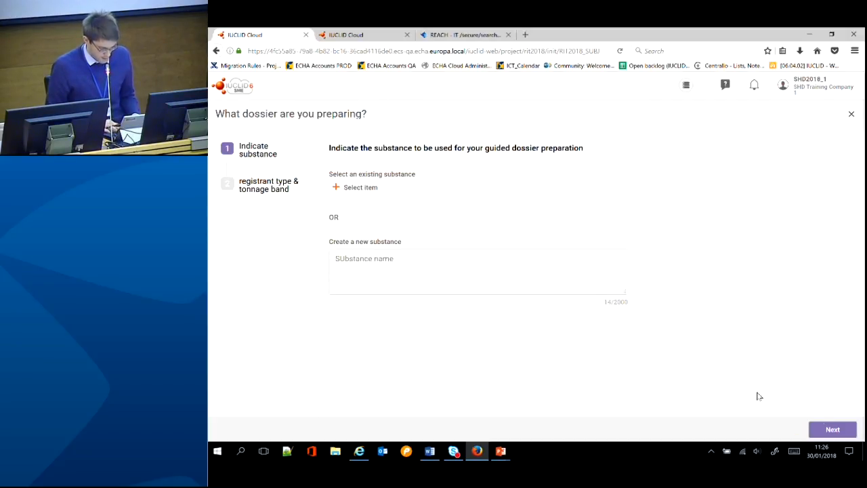
left_click(832, 428)
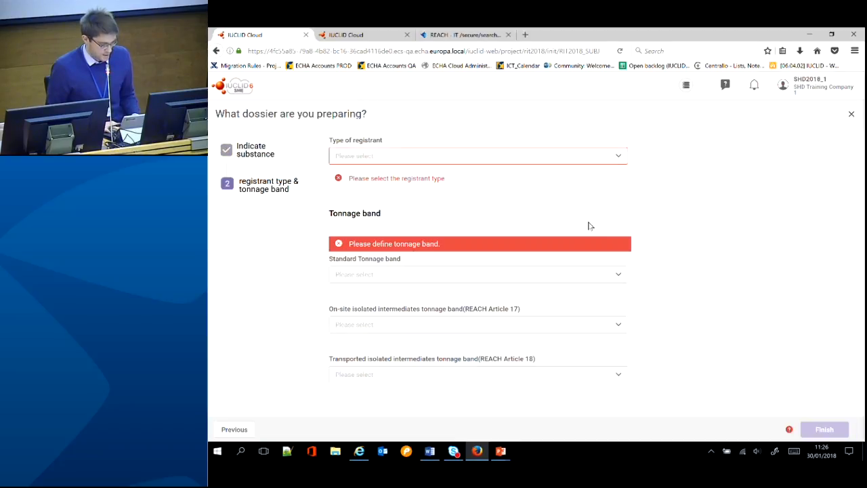
Step: Set registrant type to Member and tonnage band to 10 to 100 tonnes/year
left_click(512, 155)
left_click(490, 197)
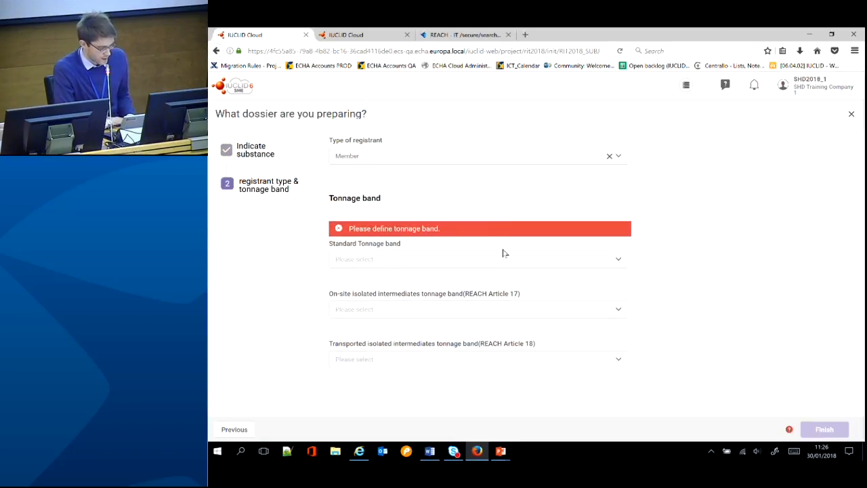
left_click(501, 258)
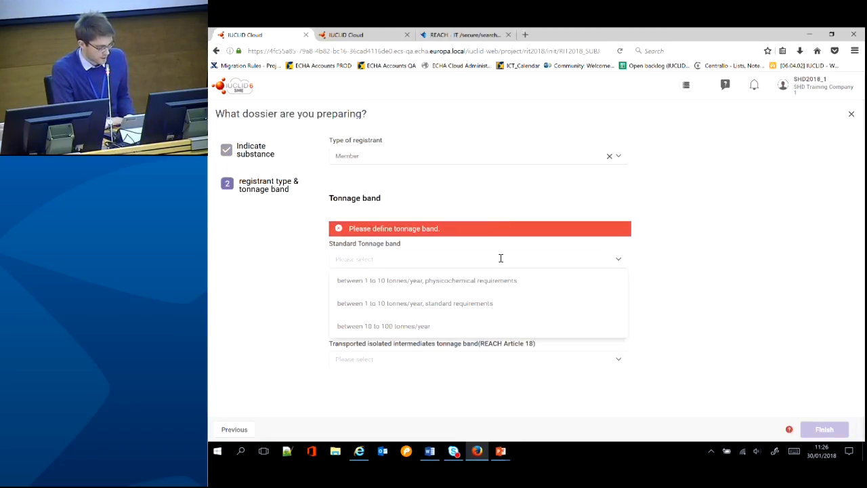
left_click(466, 327)
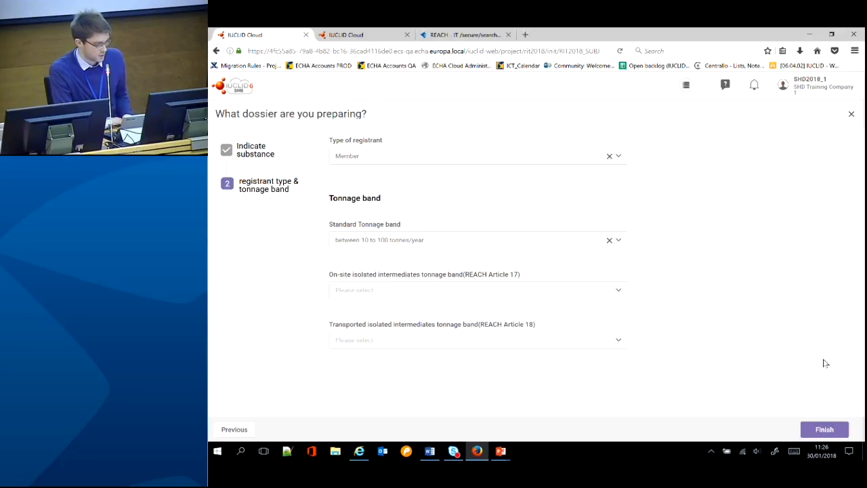
Step: On the 2-methoxy-1-methylethyl acetate project, open the Identification record and advance to Identification of substance
left_click(345, 34)
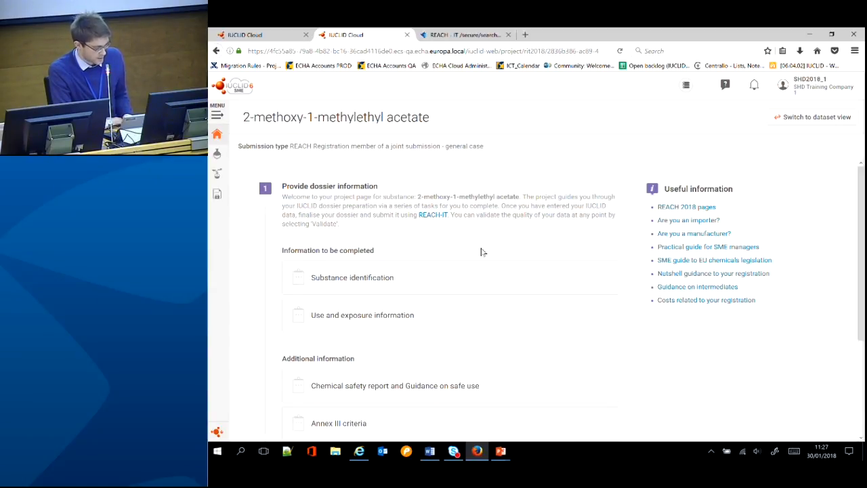
left_click(429, 277)
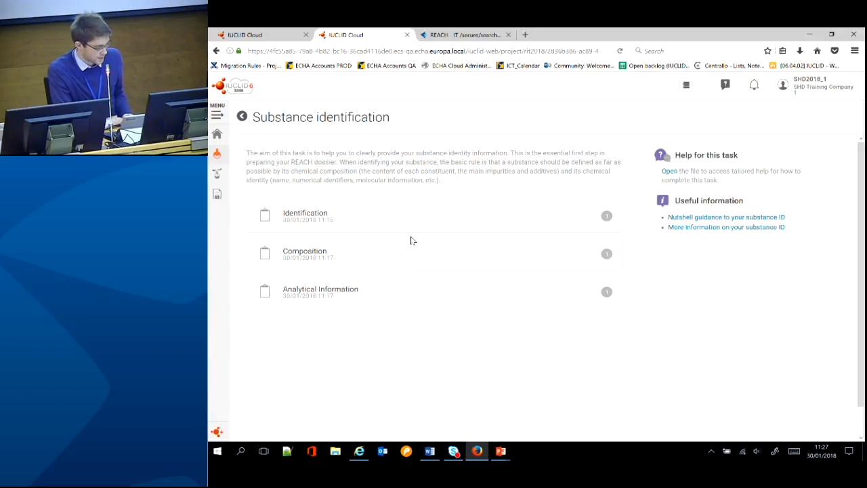
left_click(442, 224)
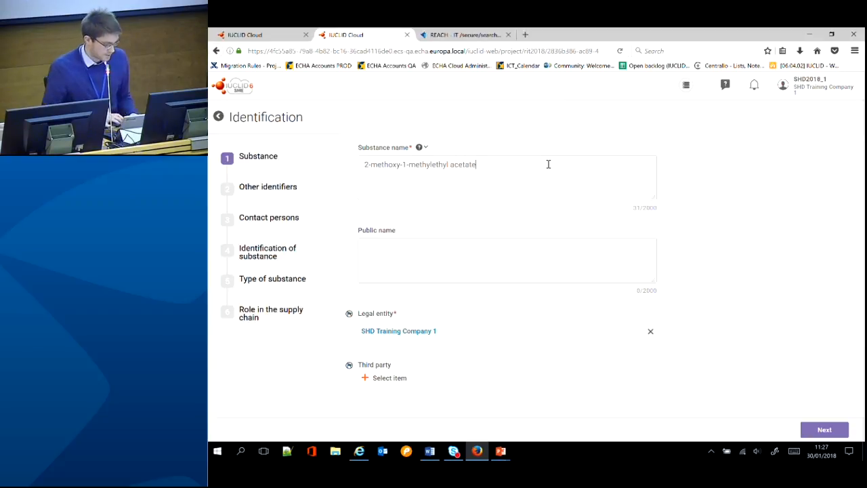
left_click(831, 429)
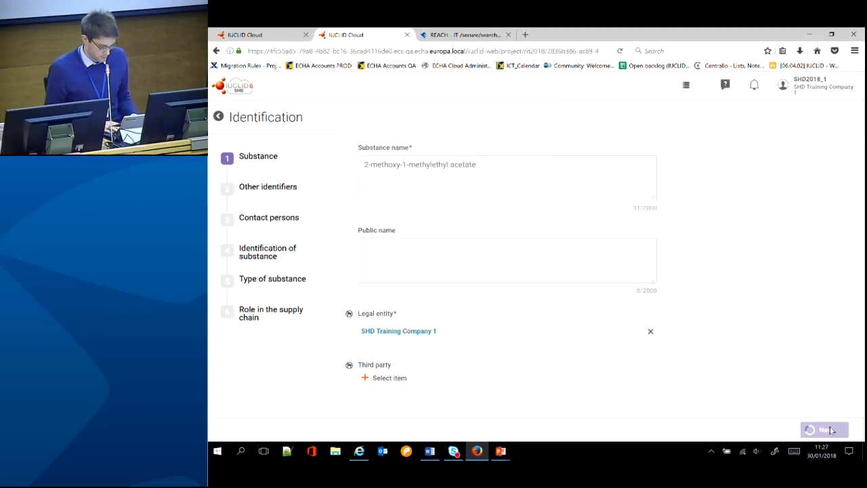
left_click(831, 431)
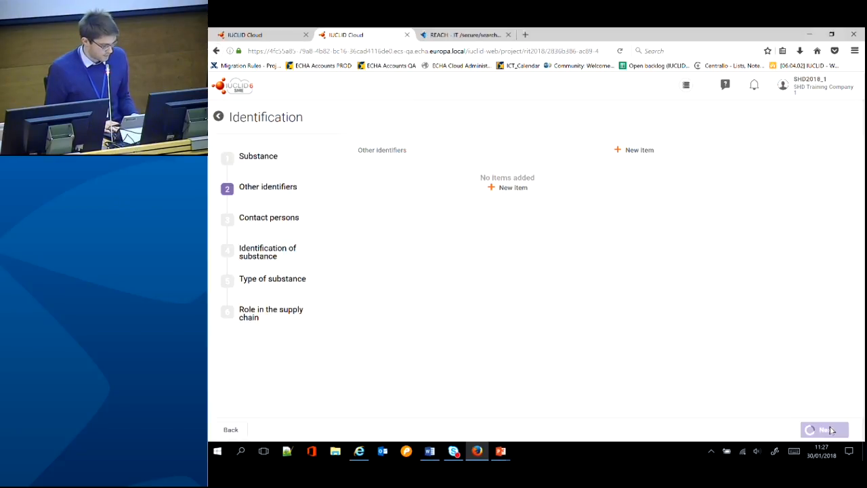
left_click(831, 429)
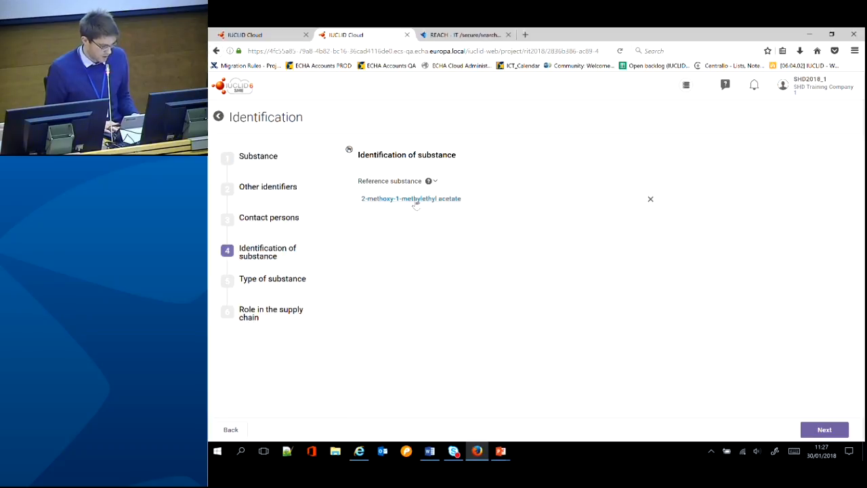
Step: Inspect the reference substance details, selecting its EC number 203-603-9
left_click(412, 199)
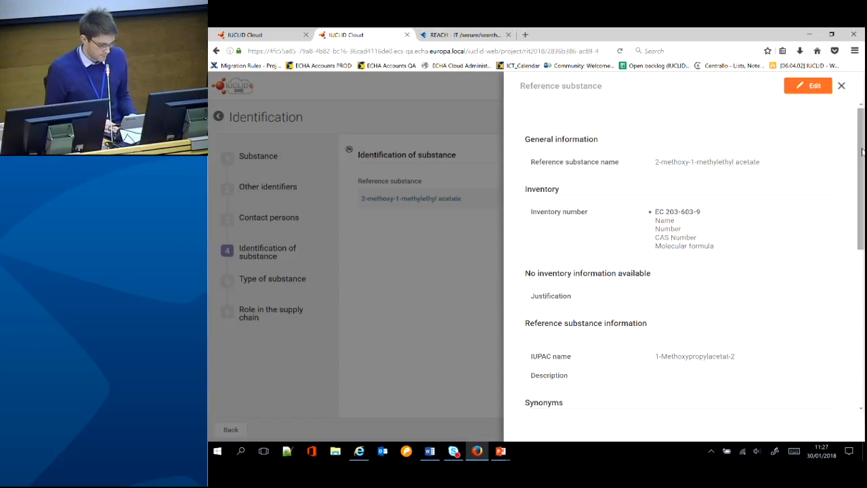
left_click_drag(862, 156, 864, 222)
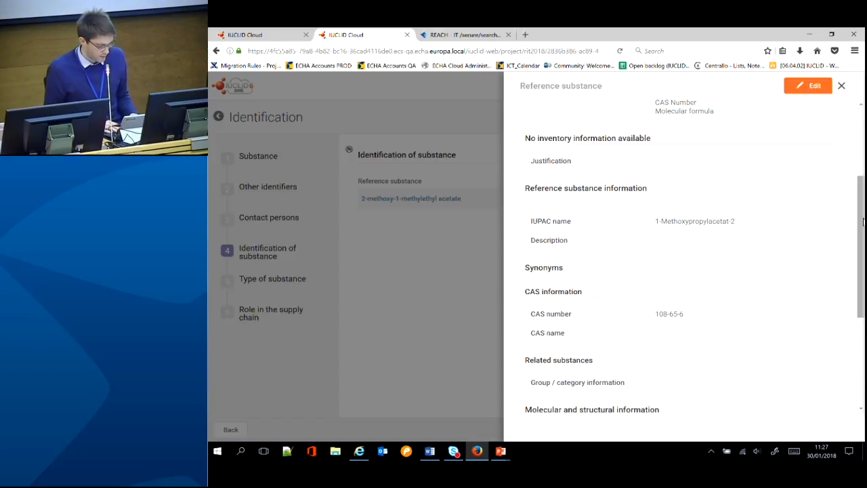
left_click_drag(861, 277, 861, 210)
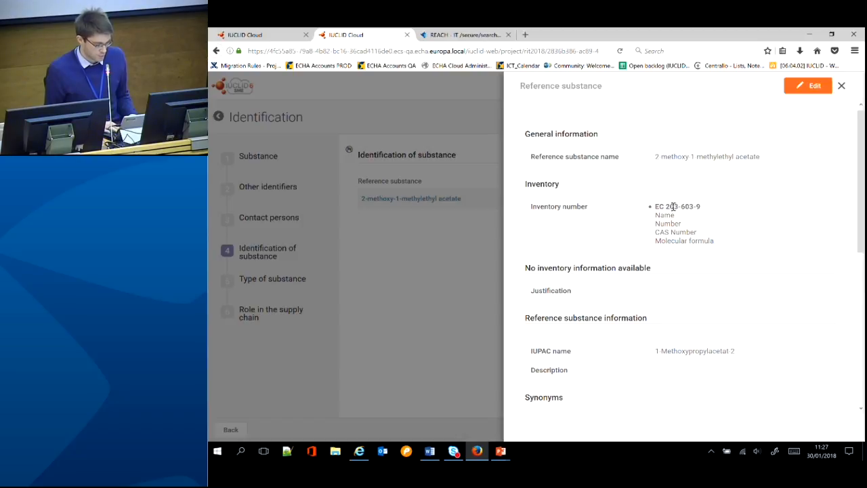
left_click_drag(663, 206, 699, 204)
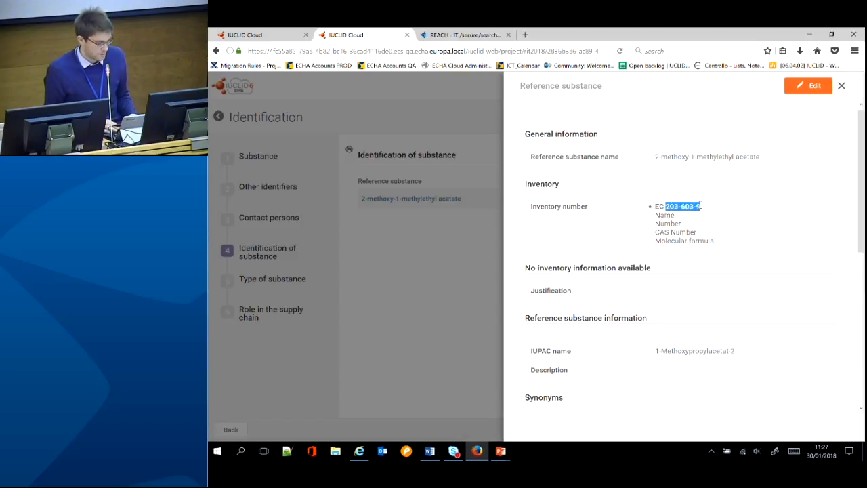
left_click(842, 87)
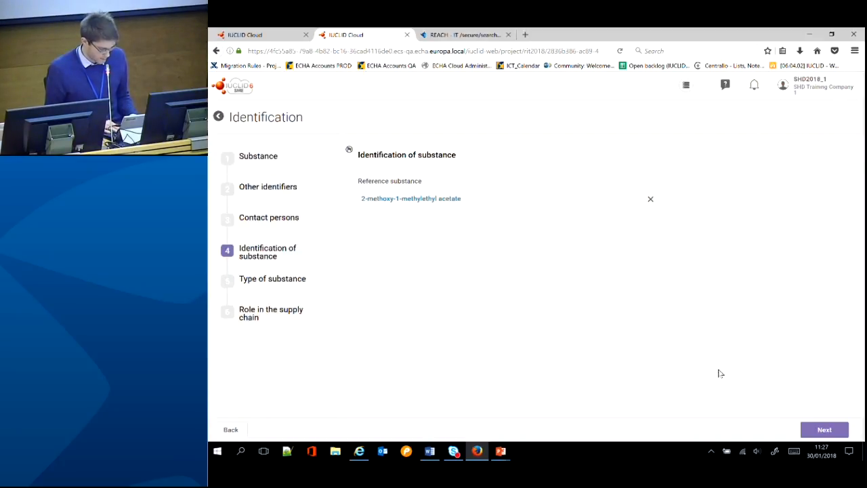
Step: Advance through type of substance and role in supply chain, keeping Manufacturer, and finish
left_click(814, 431)
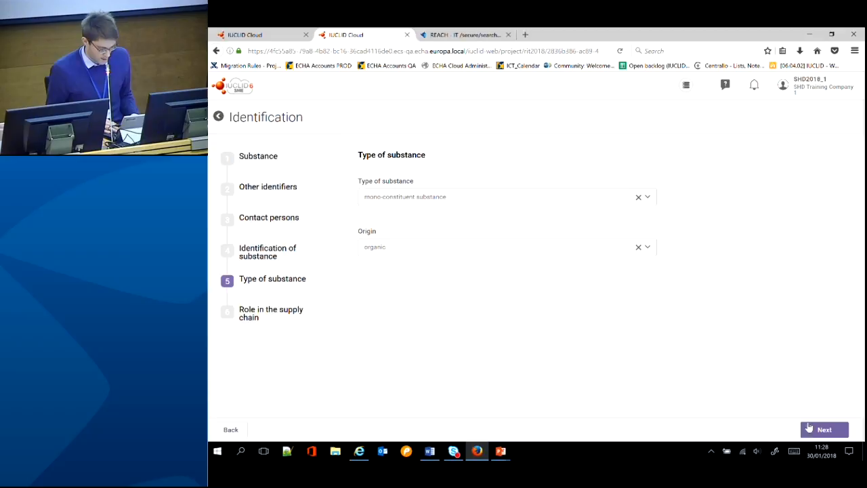
left_click(810, 432)
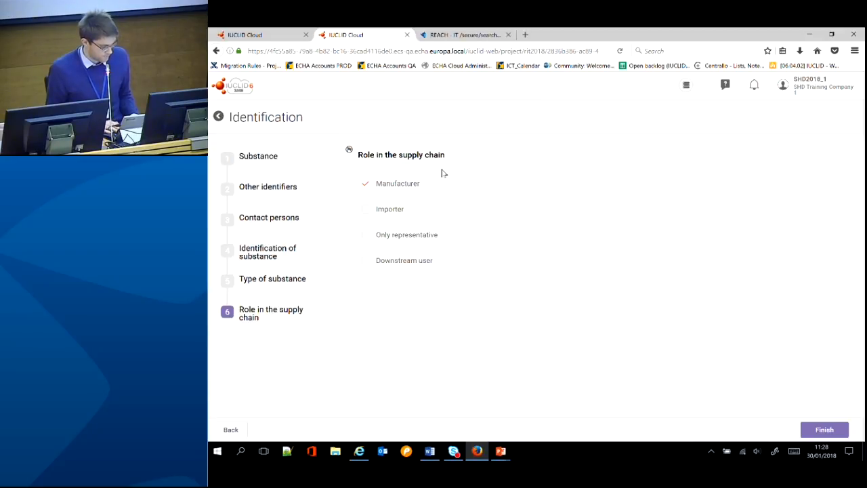
left_click(823, 431)
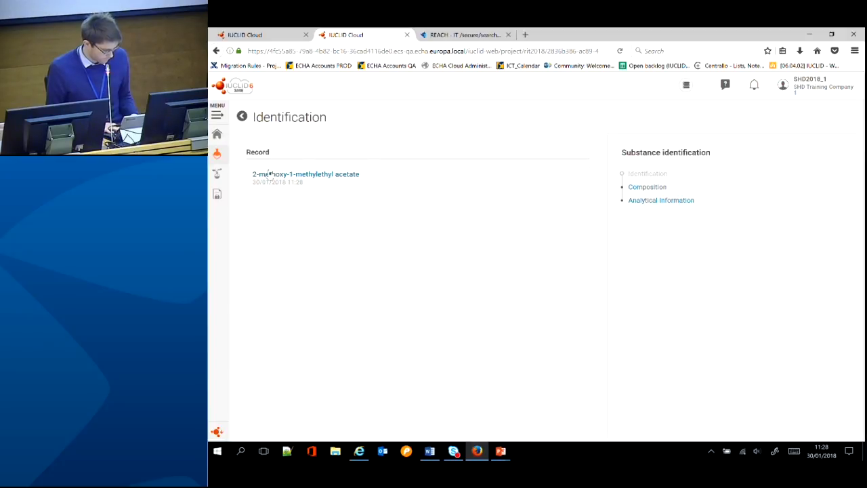
Step: Open Composition.001 and keep it as a legal entity composition of the substance
left_click(240, 119)
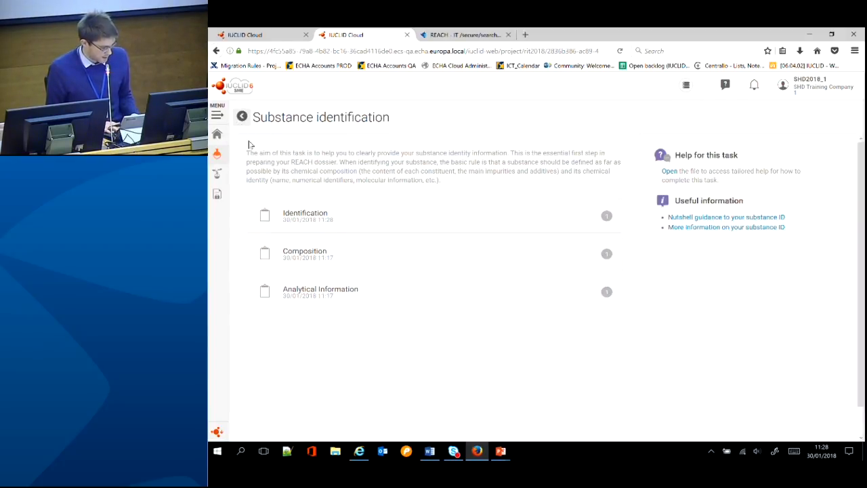
left_click(388, 269)
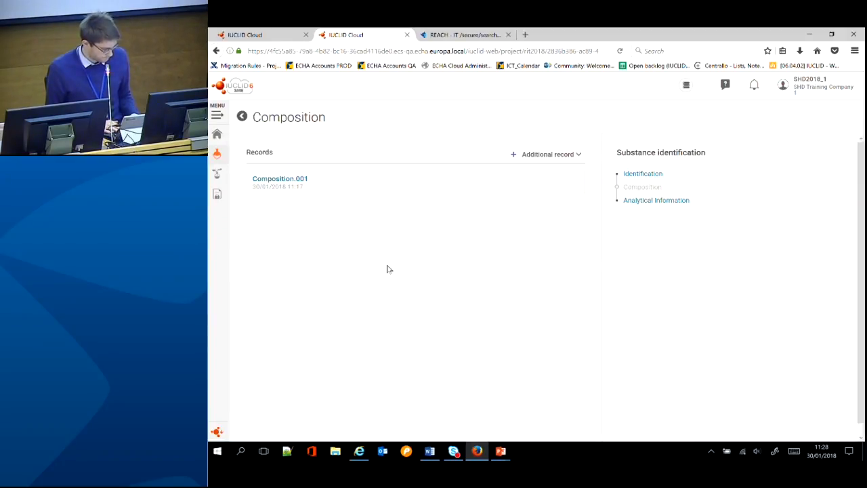
left_click(295, 180)
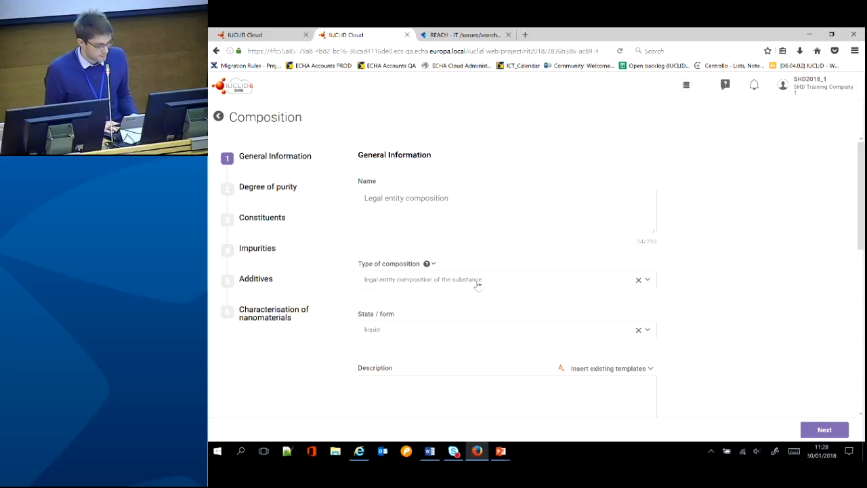
left_click(501, 287)
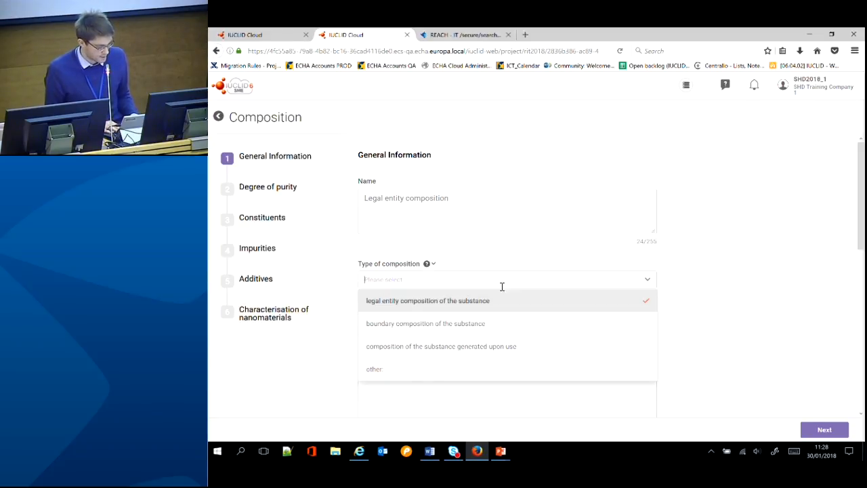
left_click(456, 300)
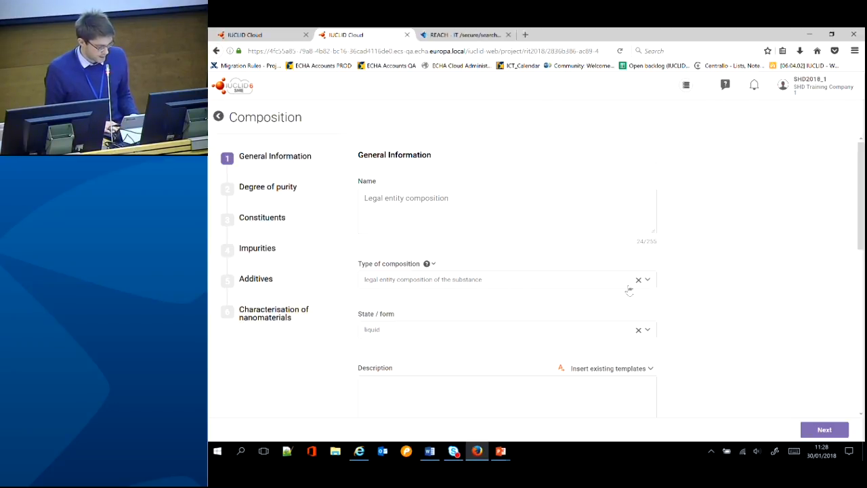
left_click_drag(863, 195, 863, 236)
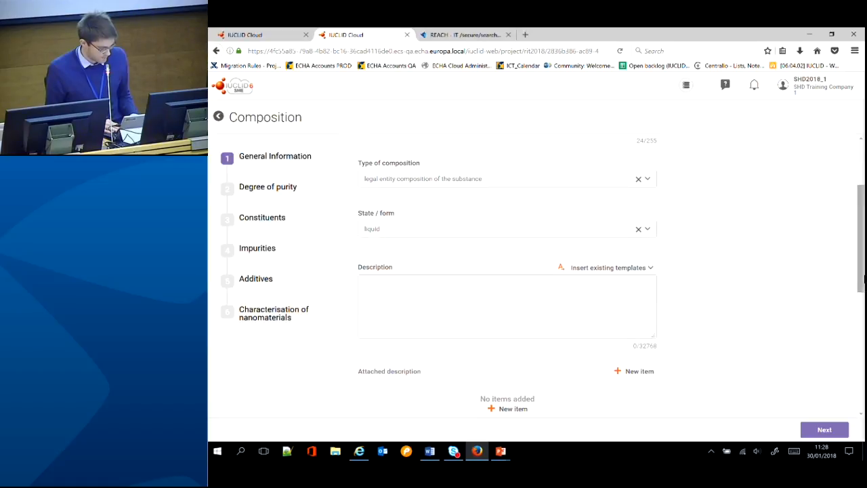
left_click(835, 432)
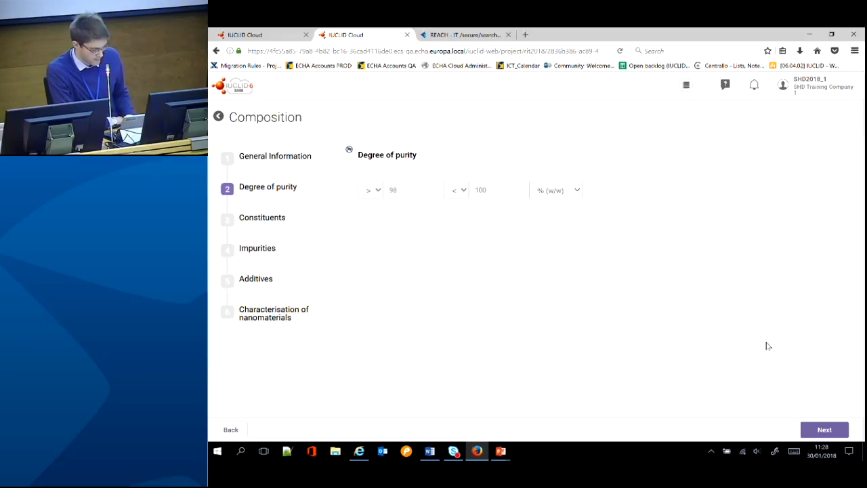
Step: Review constituent 01, step through impurities and additives to the end, and return to the task list
left_click(833, 429)
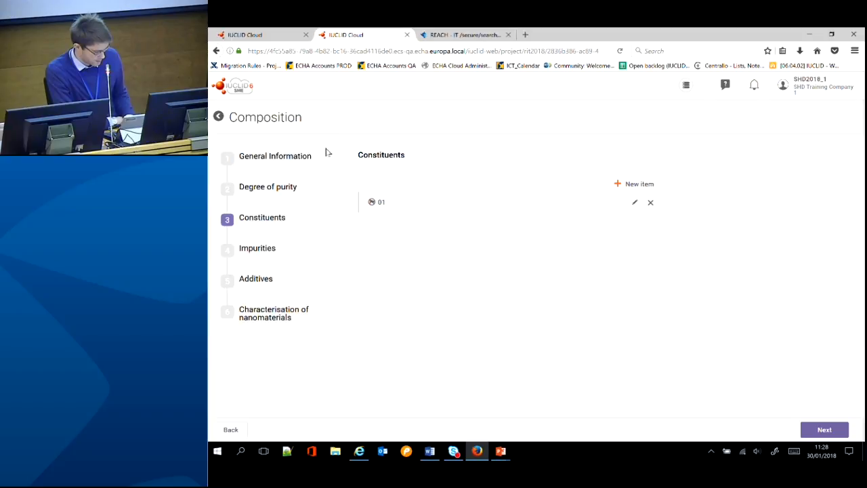
left_click(399, 200)
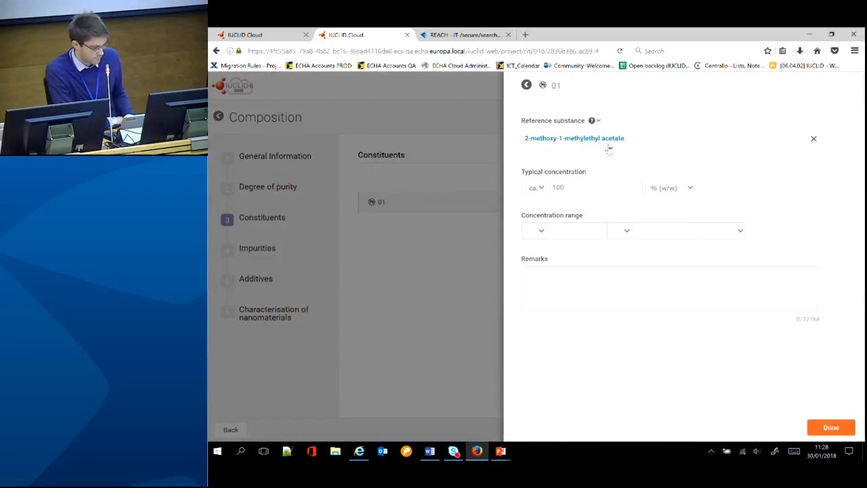
left_click(823, 429)
left_click(818, 432)
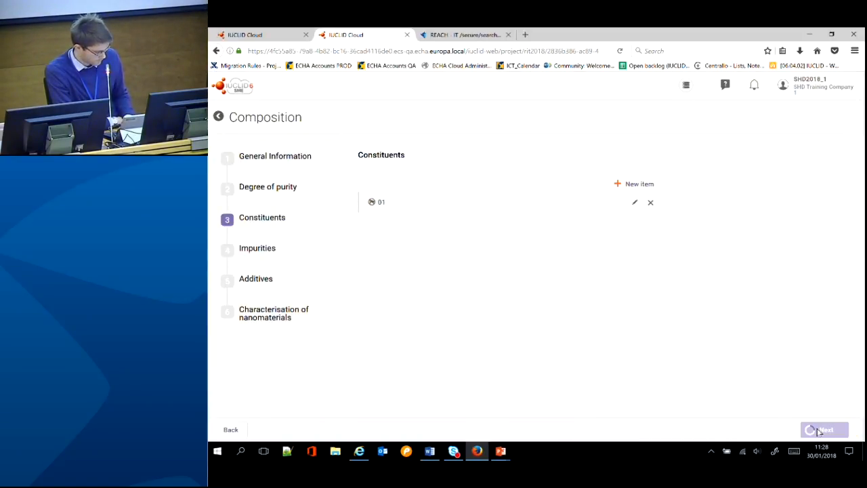
left_click(818, 432)
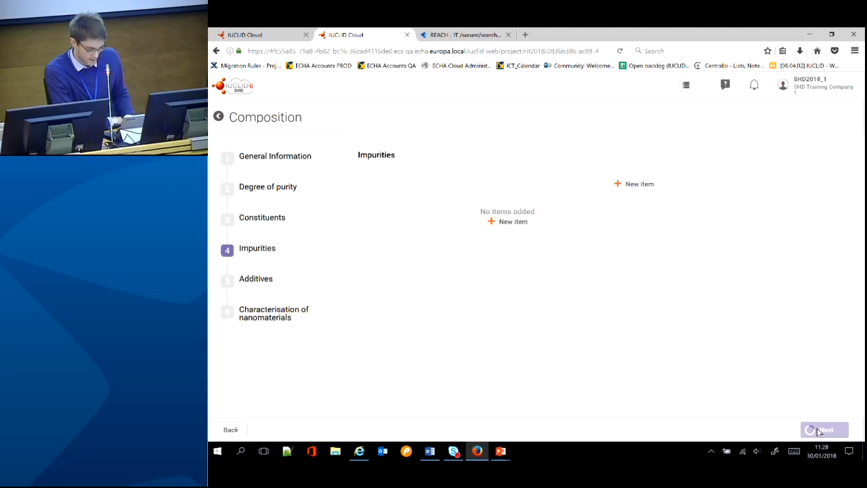
left_click(818, 432)
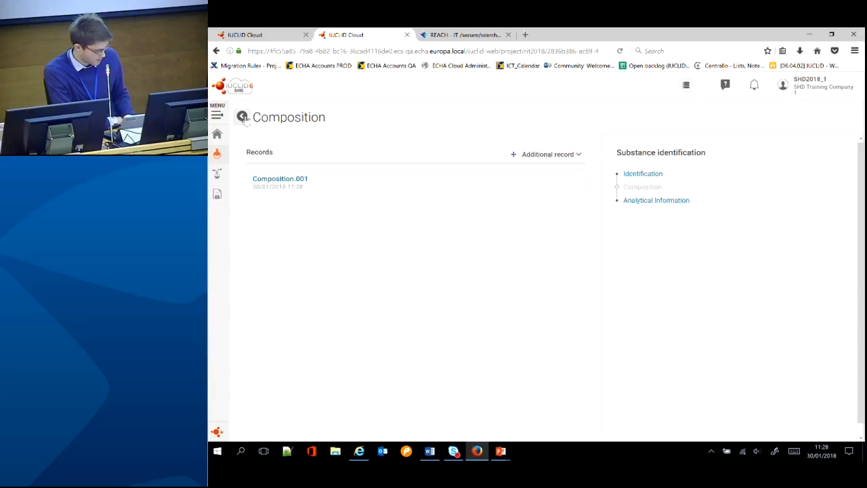
left_click(243, 118)
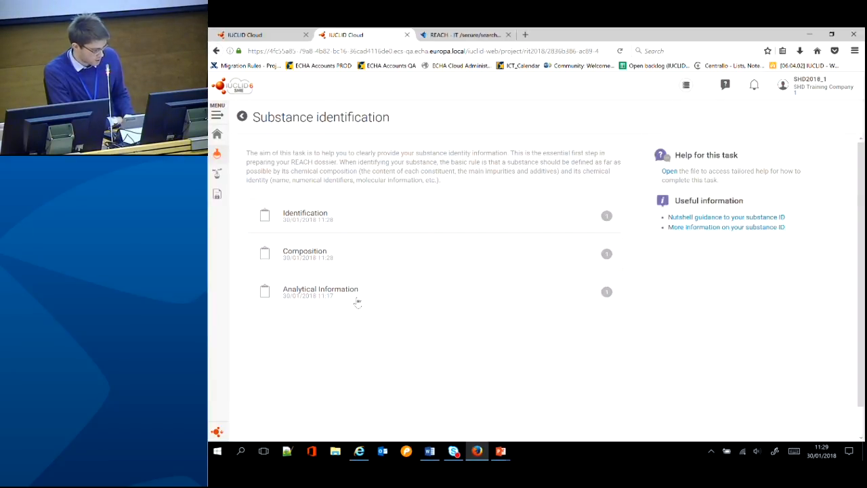
Step: Confirm Analytical determination 01 in Analytical Information.001 keeps 'results' as its type of information, then return to the list
left_click(357, 302)
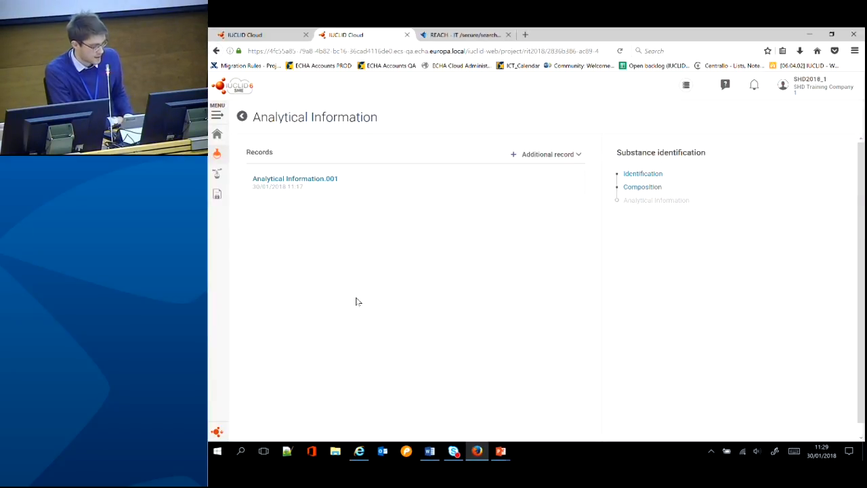
left_click(415, 186)
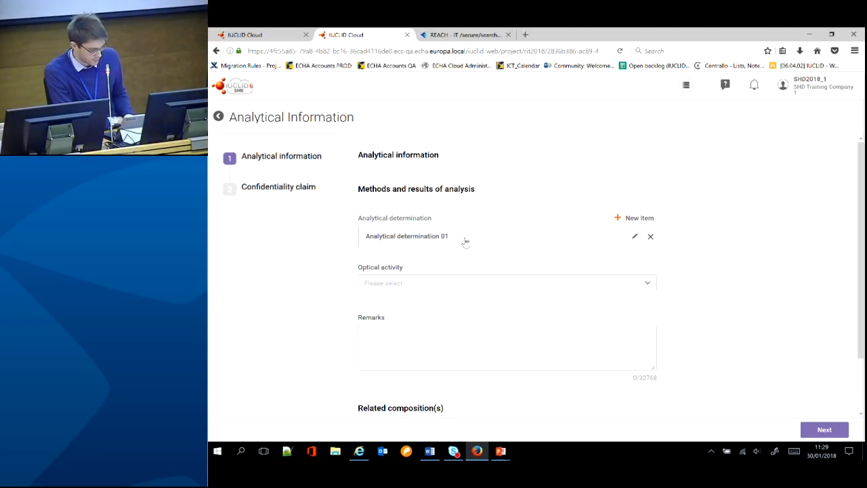
left_click(465, 241)
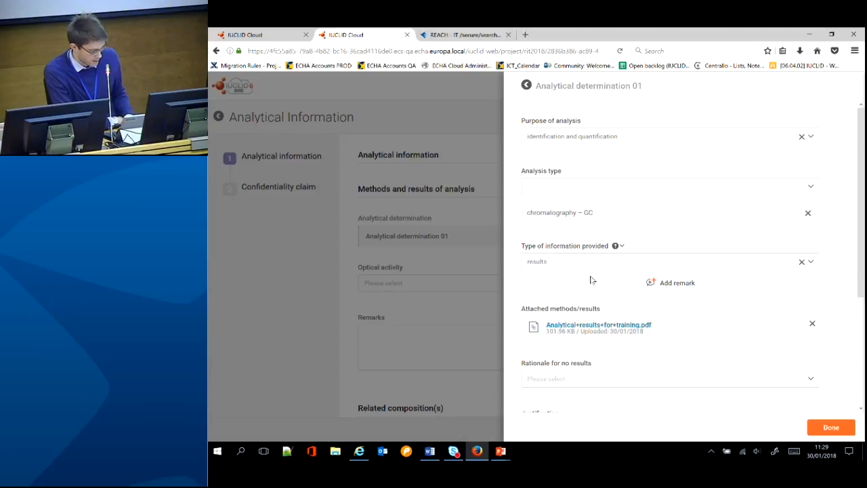
left_click(536, 264)
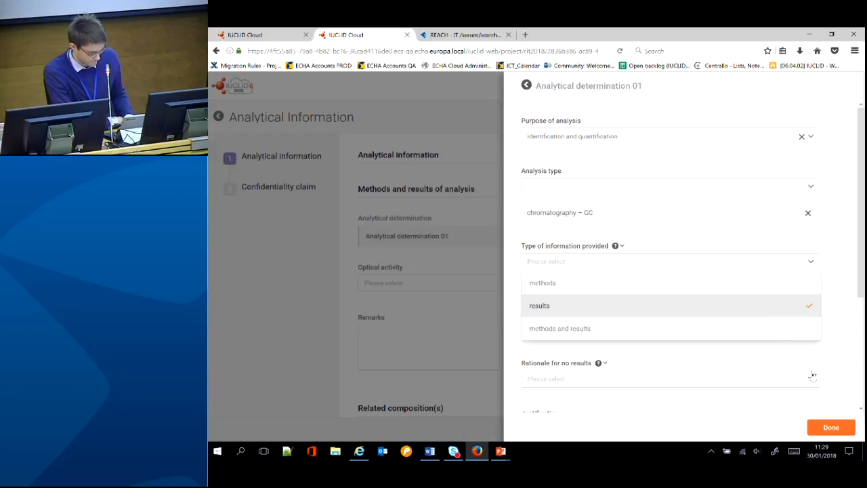
left_click(539, 306)
left_click(831, 428)
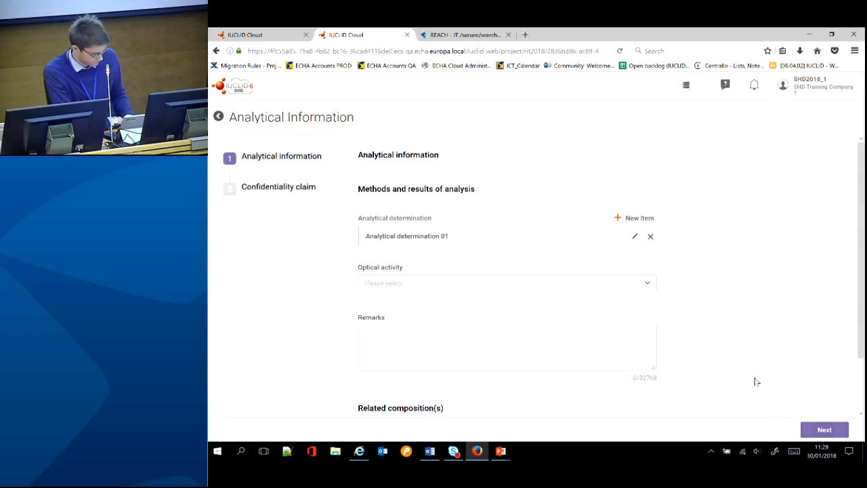
left_click(220, 117)
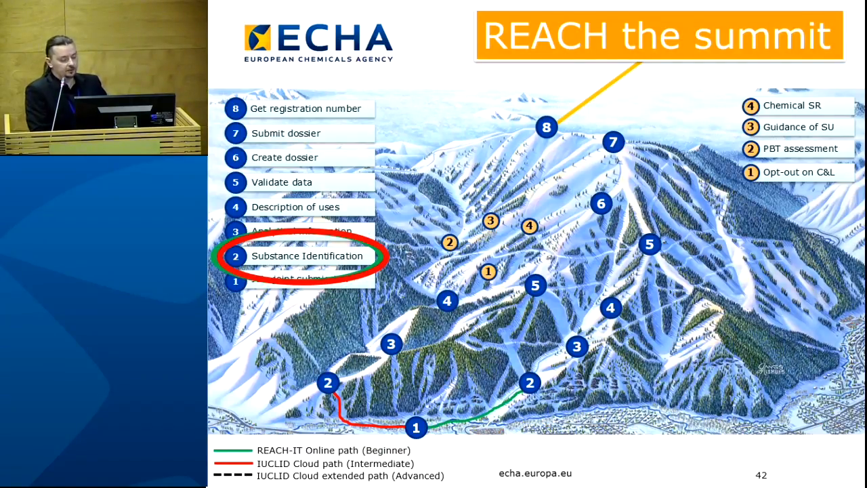
Step: Advance the slides from 42 to the 'REACH the summit' map highlighting Description of uses
key("Right")
key("Right")
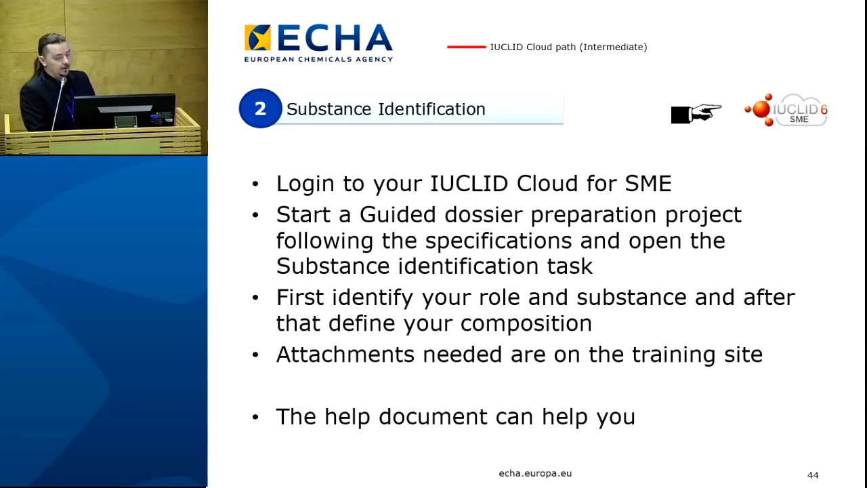
key("Right")
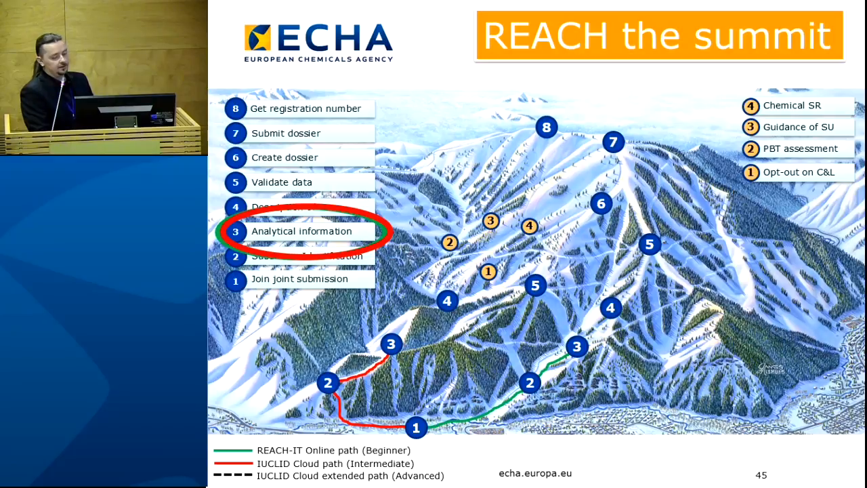
key("Right")
key("Right")
key("Right")
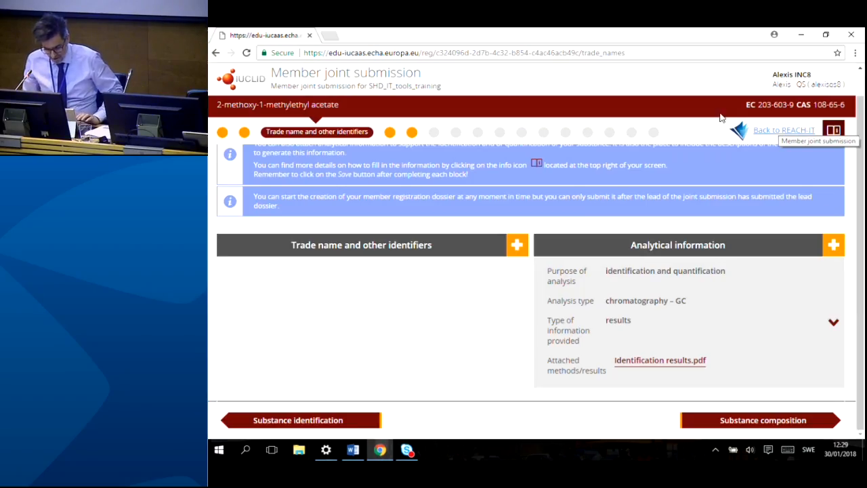
Step: Move from the trade names page on to the Substance composition step
scroll(779, 310, "down", 1)
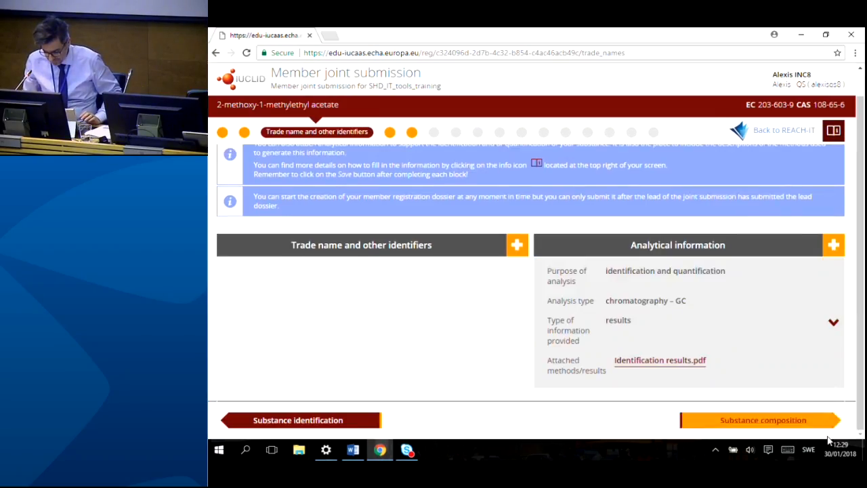
scroll(499, 294, "up", 1)
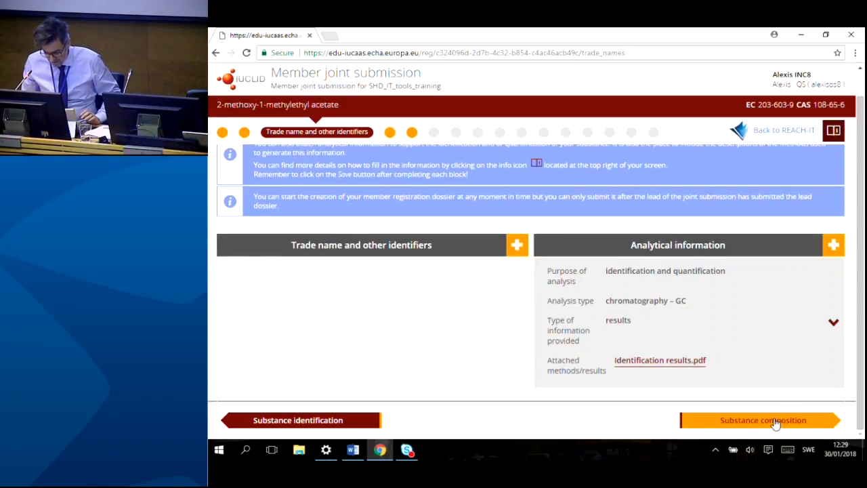
left_click(776, 421)
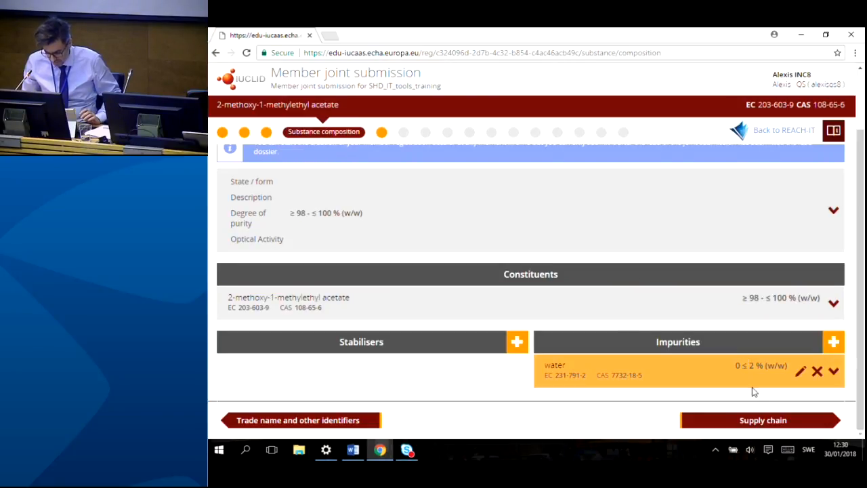
Step: On the Supply chain step, save Manufacturer as the company's role in the supply chain
left_click(764, 422)
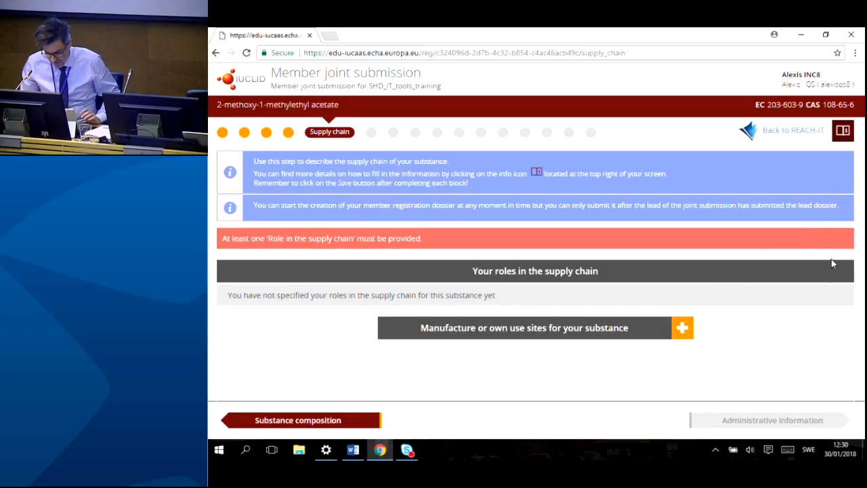
mouse_move(831, 293)
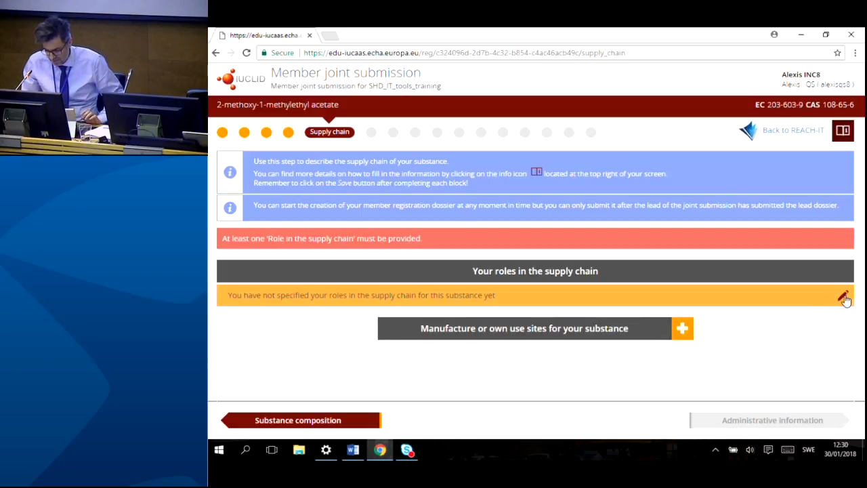
left_click(844, 297)
scroll(846, 299, "down", 1)
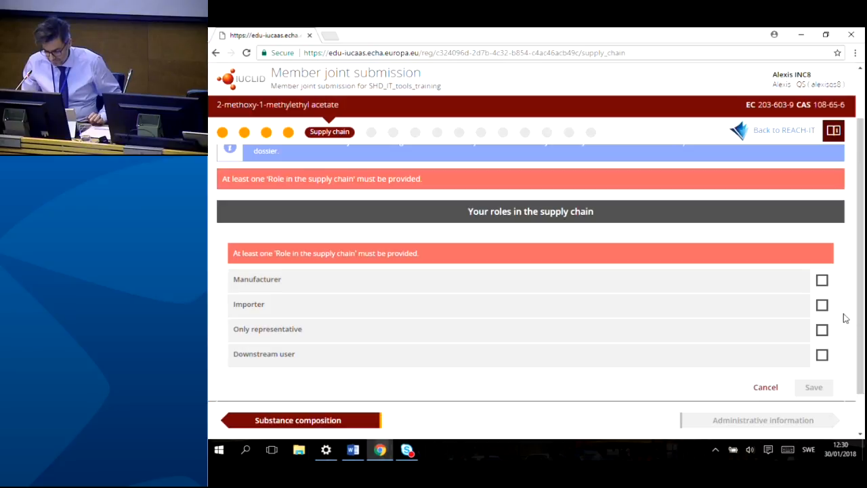
left_click(821, 280)
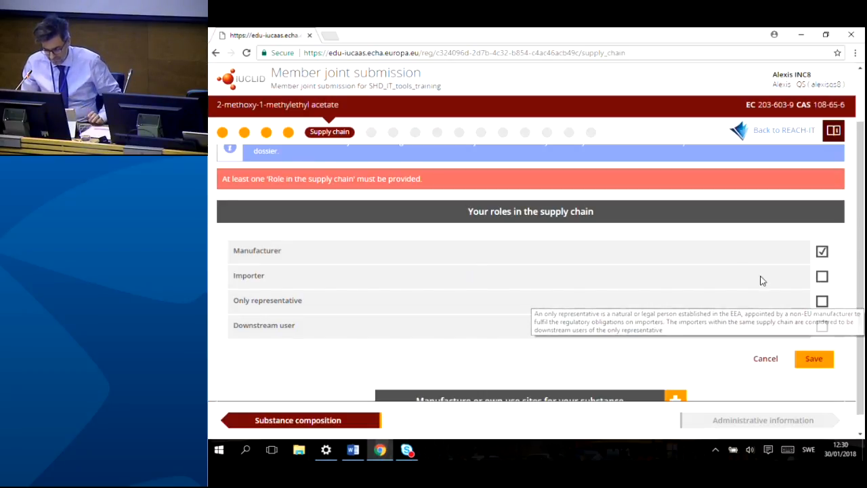
scroll(745, 273, "up", 1)
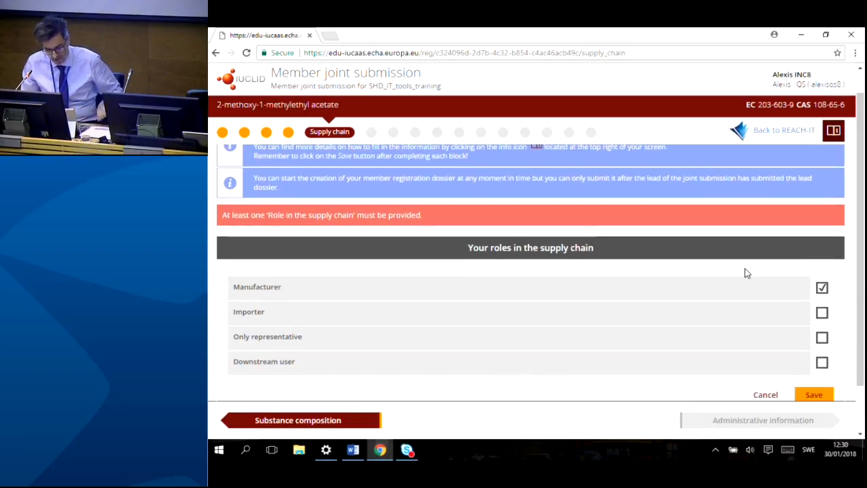
scroll(745, 273, "down", 2)
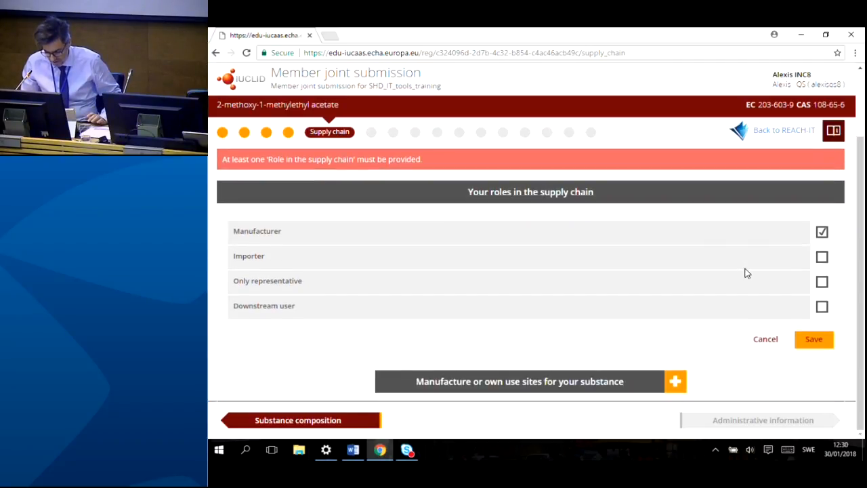
left_click(818, 345)
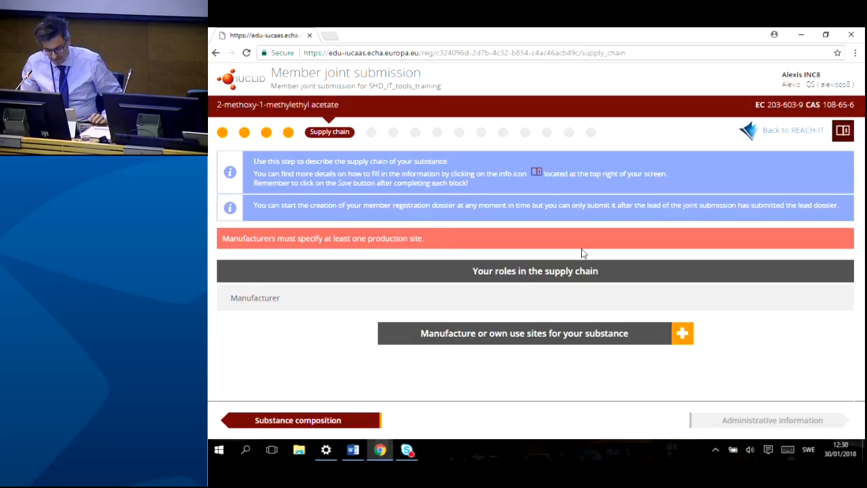
Step: Add a manufacturing site with your own details, naming it Helsinki
left_click(684, 335)
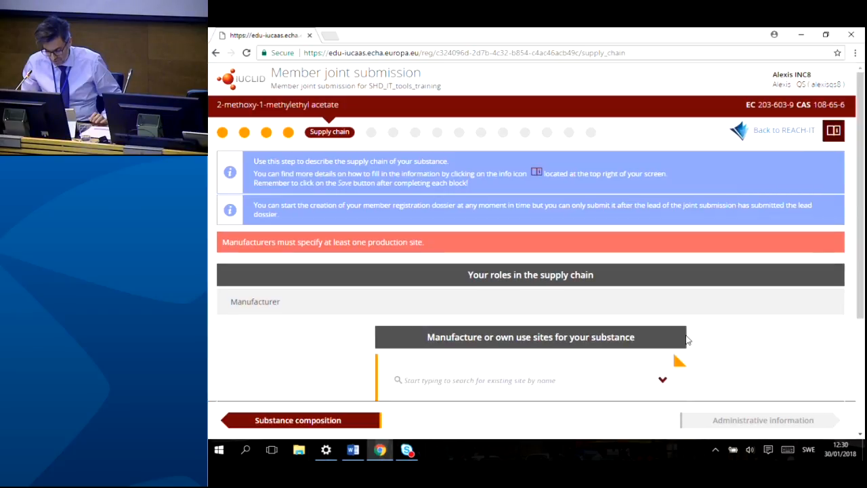
scroll(768, 300, "down", 2)
scroll(768, 301, "down", 1)
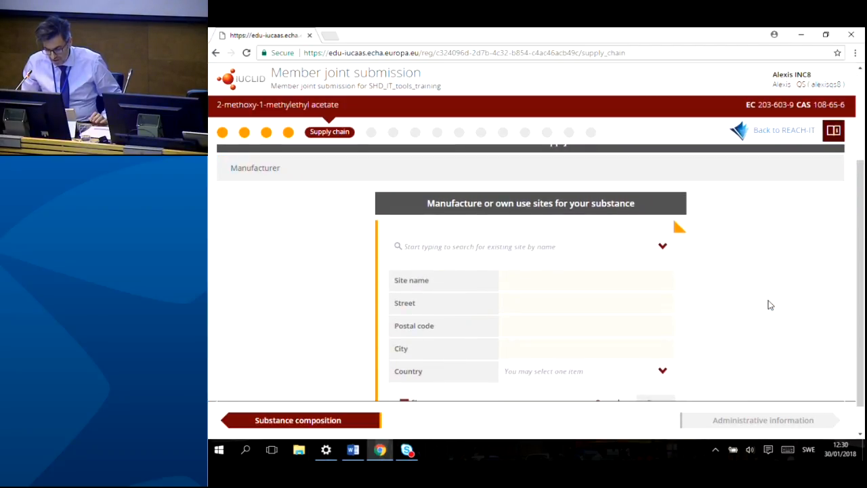
left_click(661, 249)
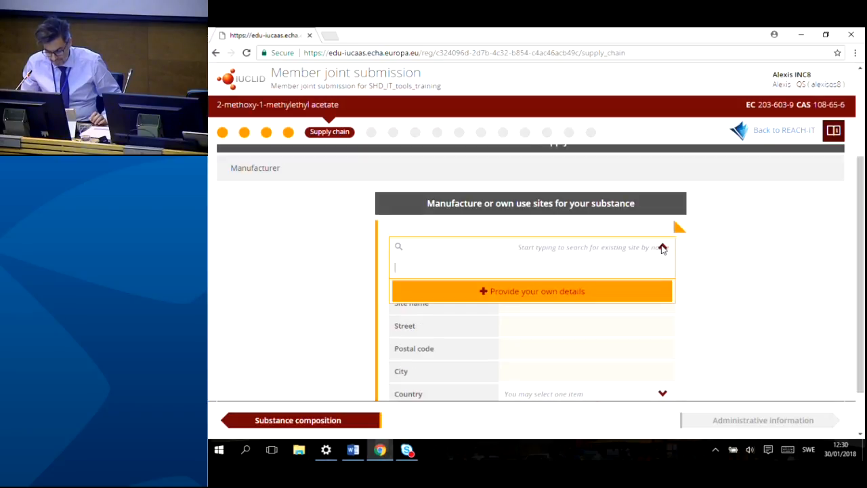
left_click(515, 296)
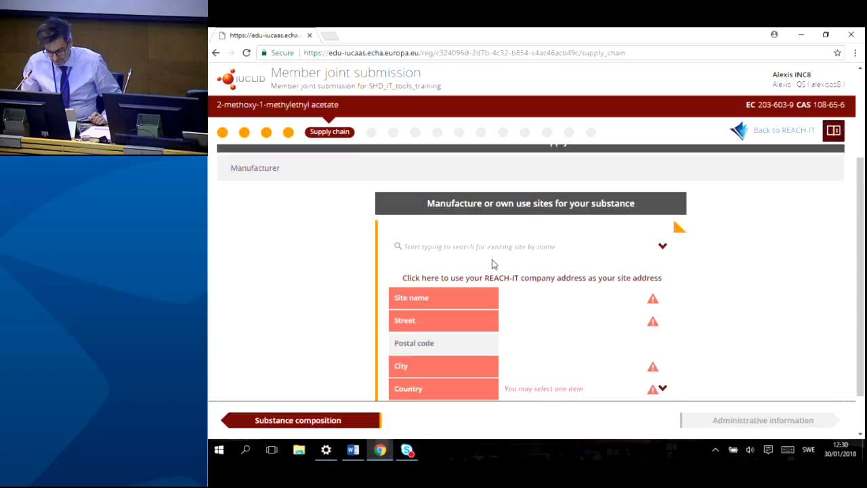
left_click(518, 302)
type("H")
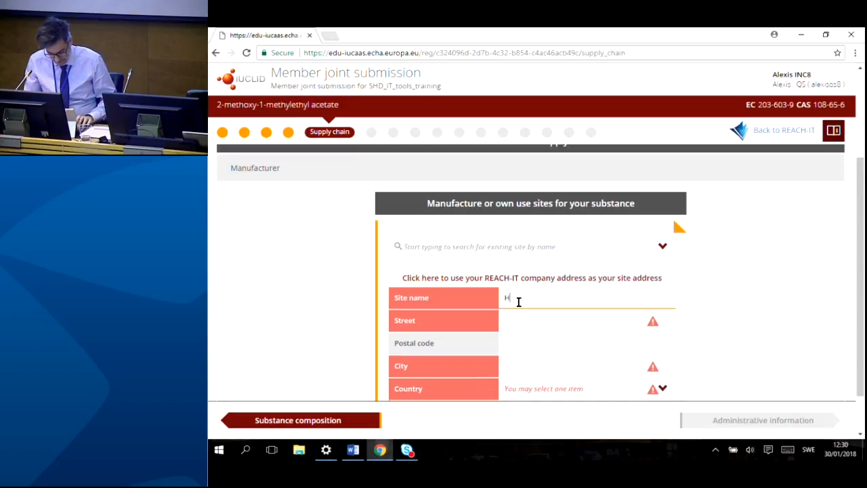
key("Down")
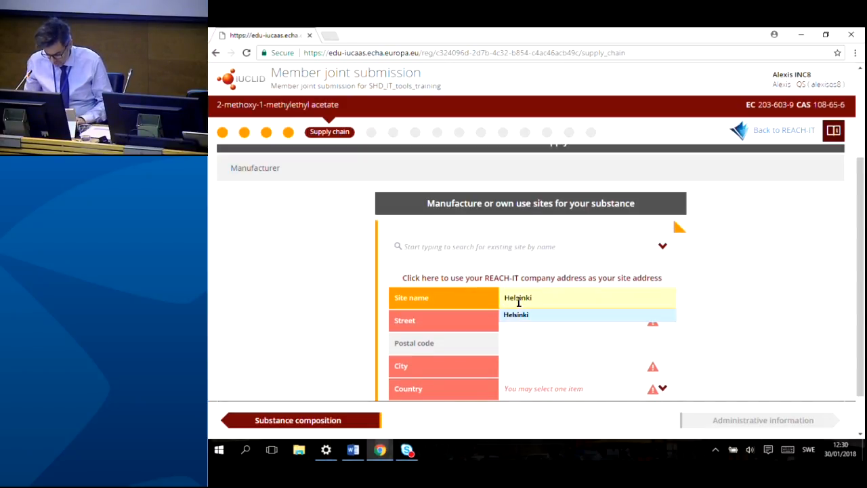
left_click(522, 317)
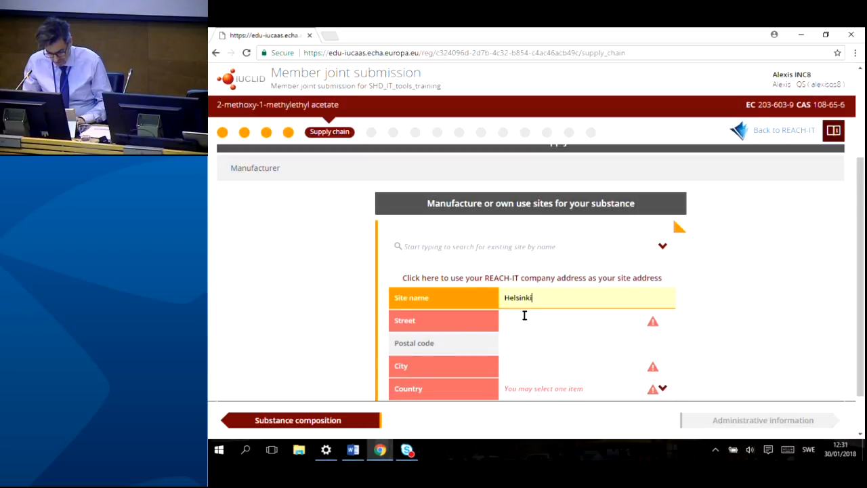
Step: Fill in the site's street address, city Helsinki and country Finland, then save the site
left_click(537, 318)
type("A")
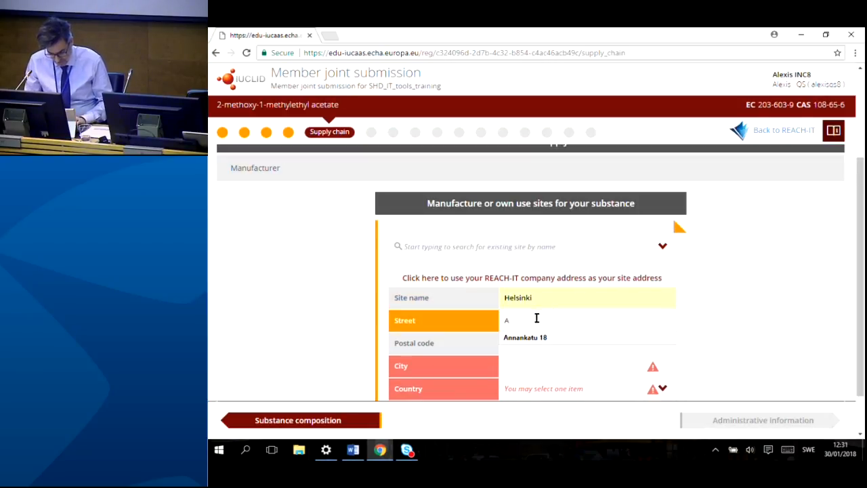
key("Down")
left_click(536, 339)
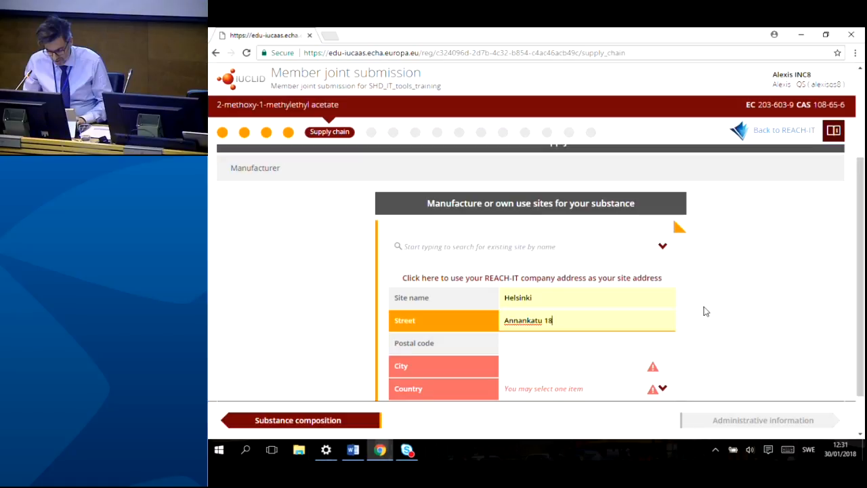
scroll(705, 310, "down", 1)
left_click(559, 312)
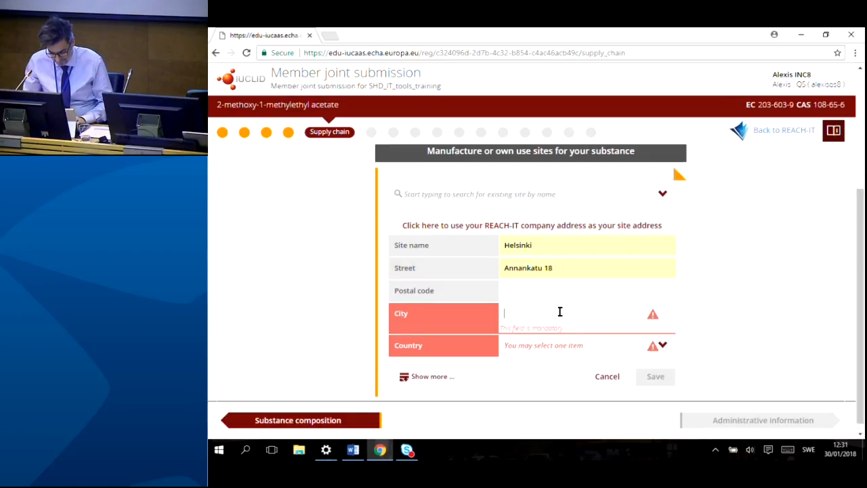
type("Hel")
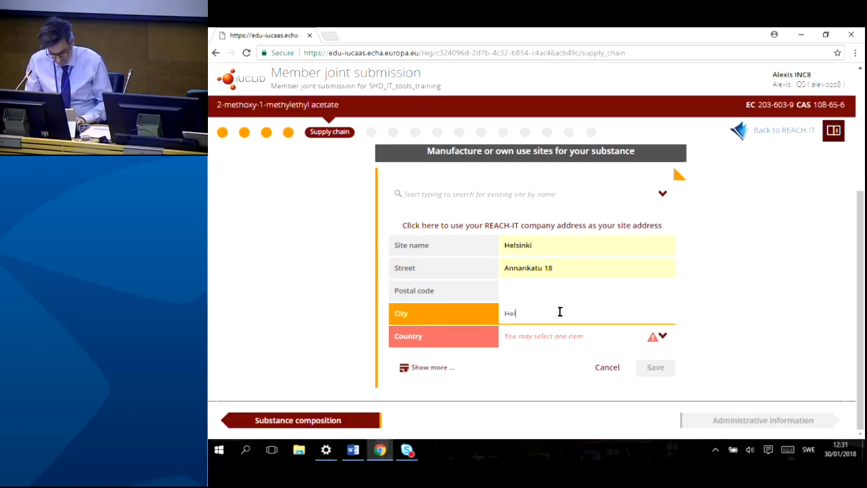
type("sinki")
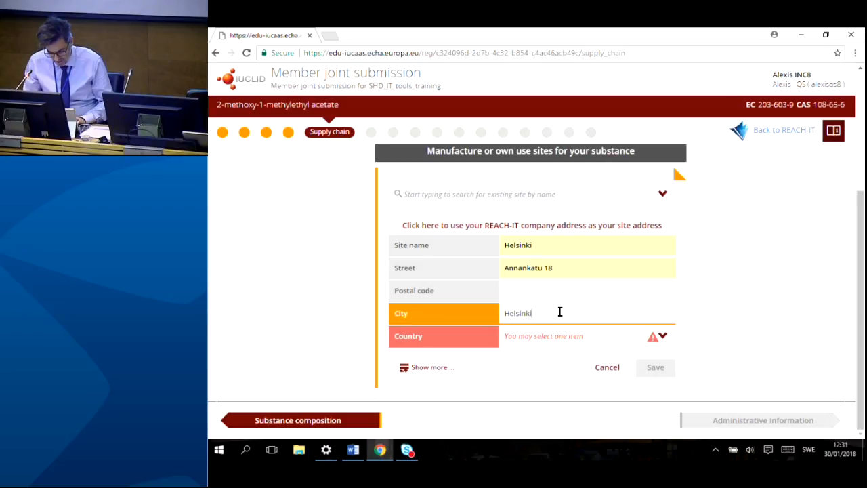
left_click(559, 336)
type("fi")
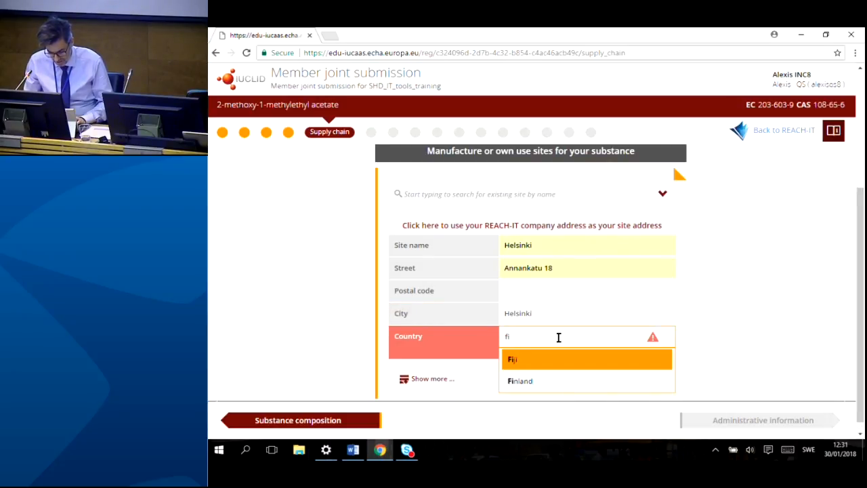
left_click(551, 380)
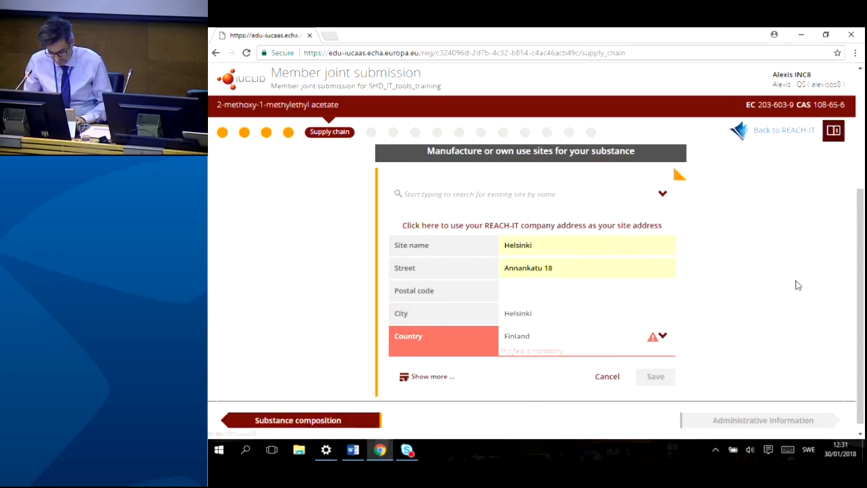
left_click(655, 367)
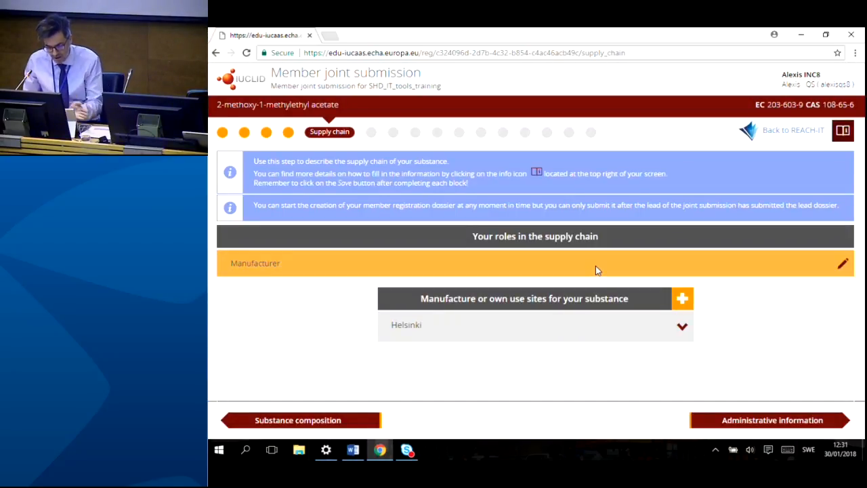
Step: On Administrative information, save the tonnage band as between 10 to 100 tonnes/year
left_click(756, 426)
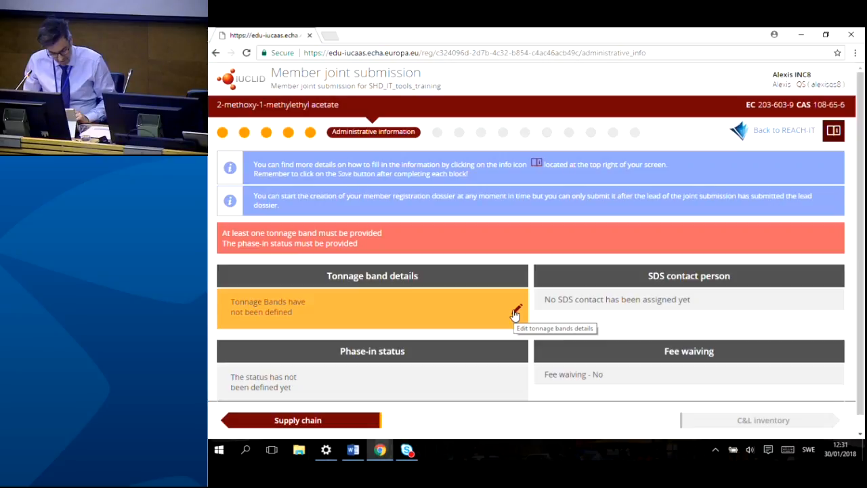
left_click(515, 313)
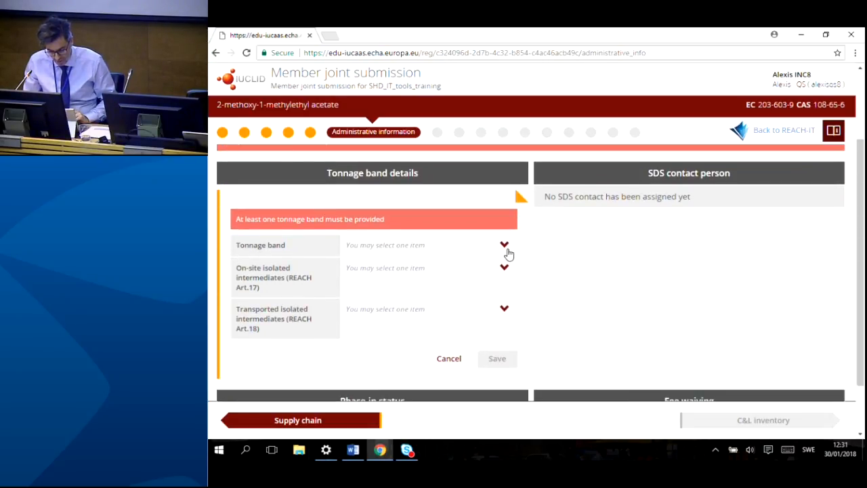
left_click(504, 245)
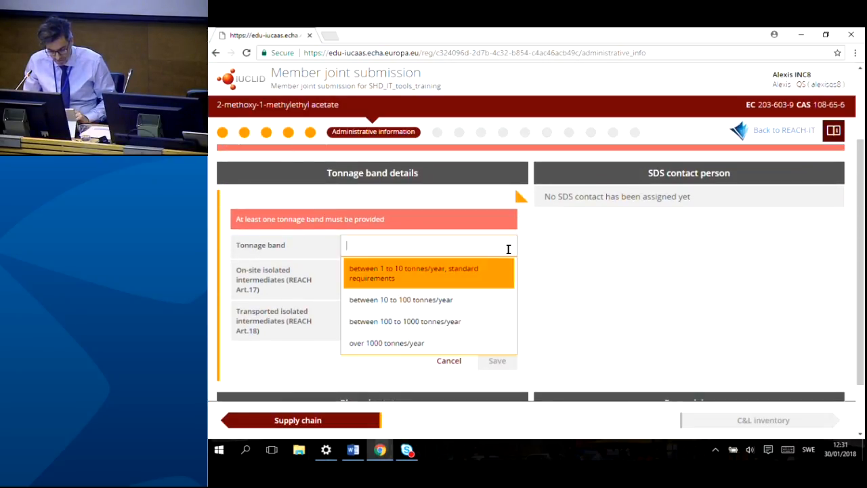
left_click(447, 305)
left_click(496, 330)
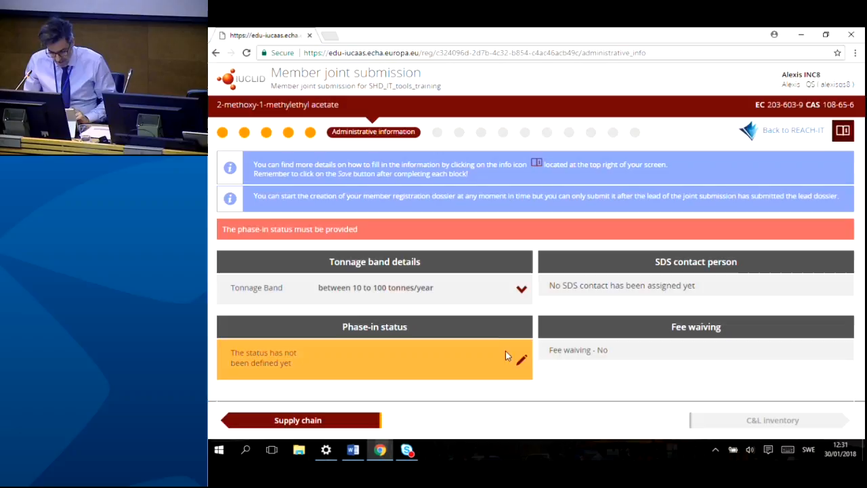
Step: Set the phase-in status to Yes and save it
left_click(520, 362)
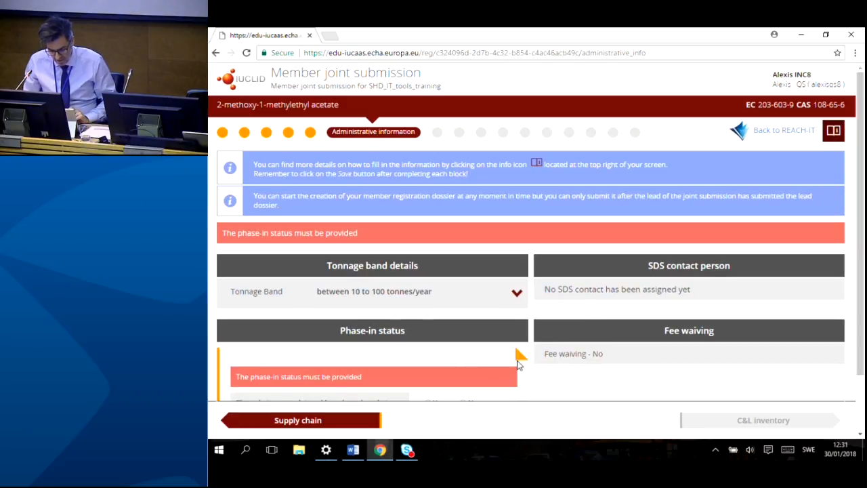
scroll(441, 340, "down", 1)
left_click(426, 335)
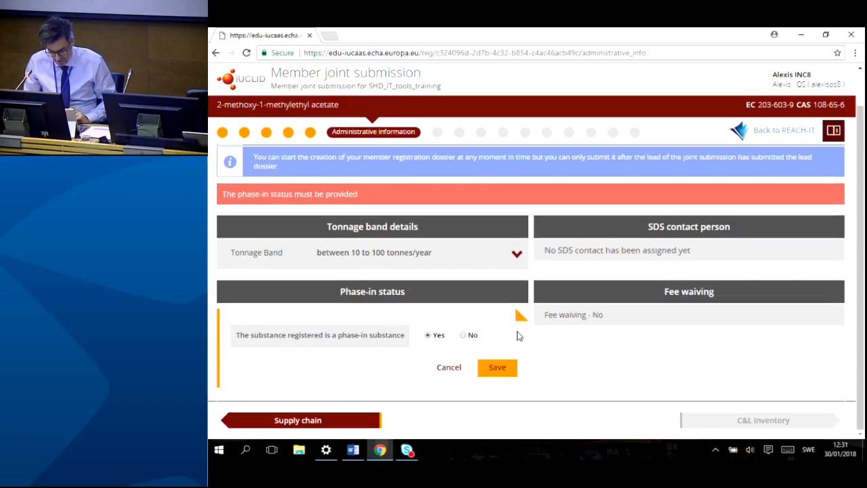
left_click(499, 367)
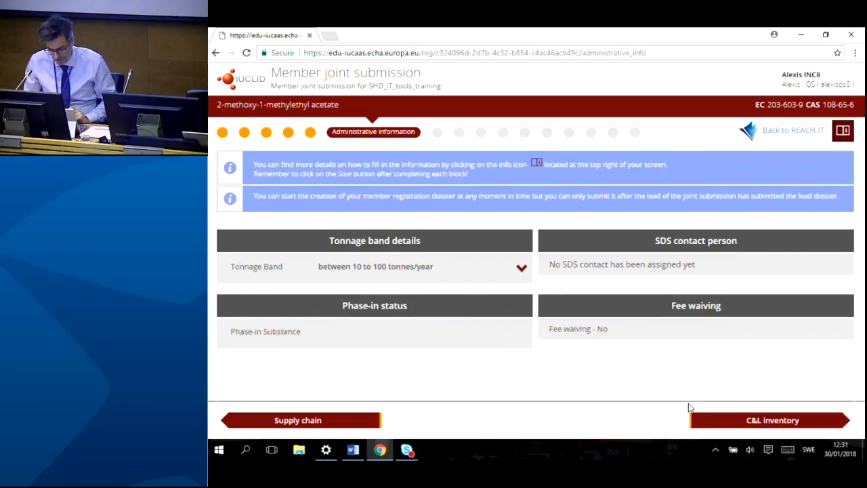
Step: Pass through the C&L inventory step and continue to the Uses step
left_click(740, 421)
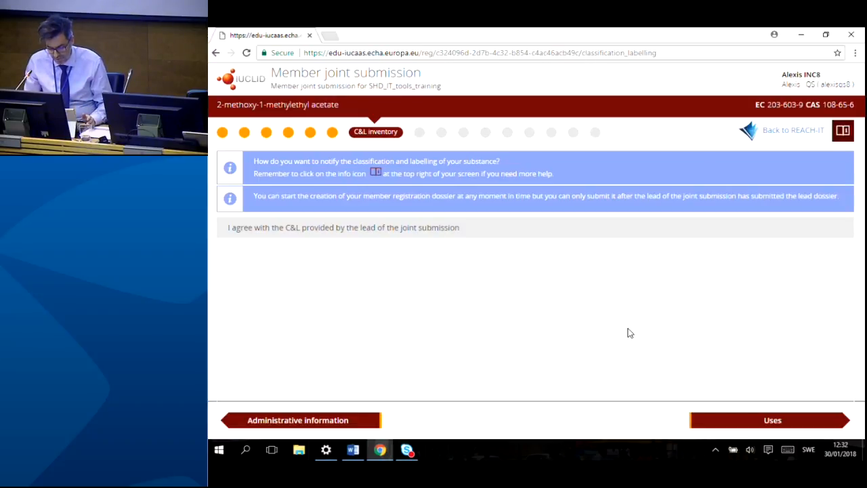
left_click(767, 422)
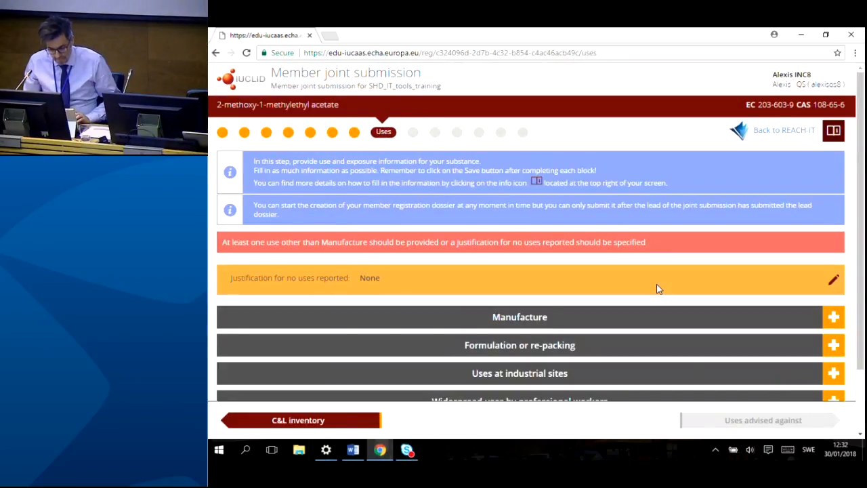
Step: Open a new, empty Manufacture use form on the Uses step
scroll(656, 284, "down", 1)
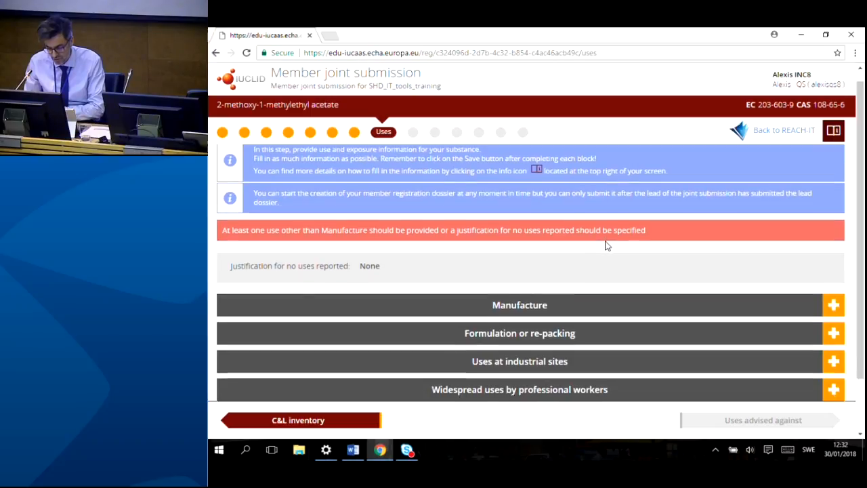
scroll(607, 245, "down", 1)
scroll(607, 246, "down", 2)
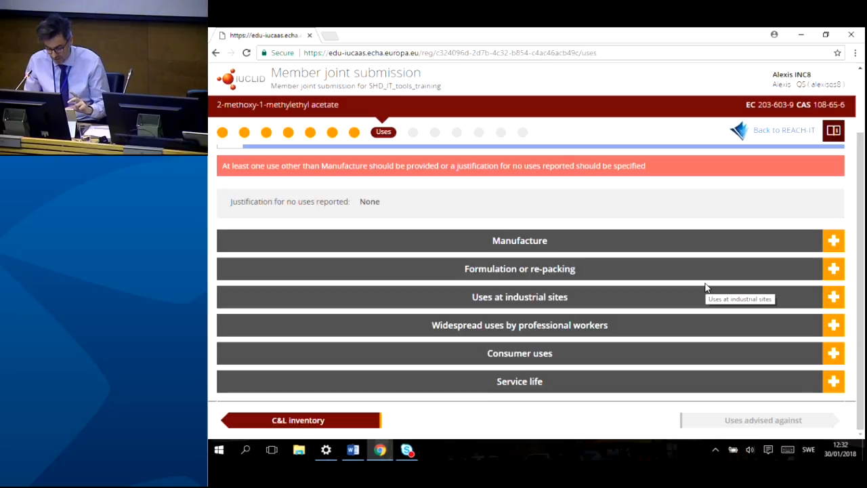
left_click(833, 240)
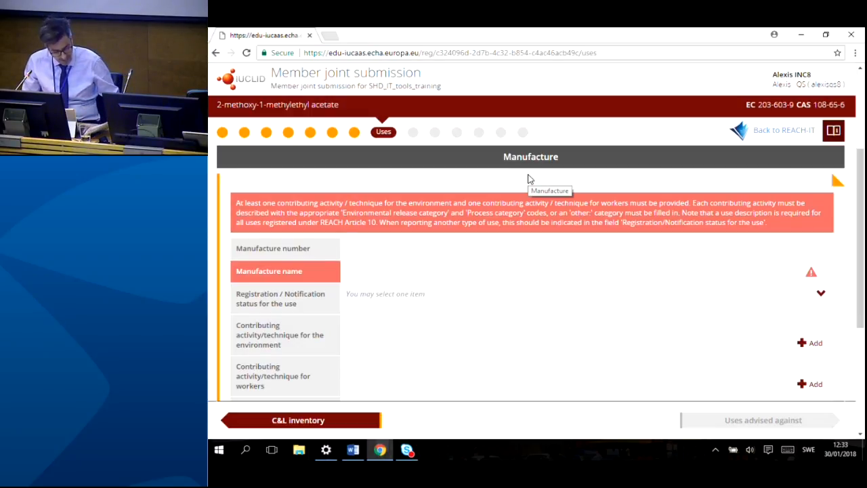
Step: Name the new use 'Manufacture'
scroll(530, 179, "down", 1)
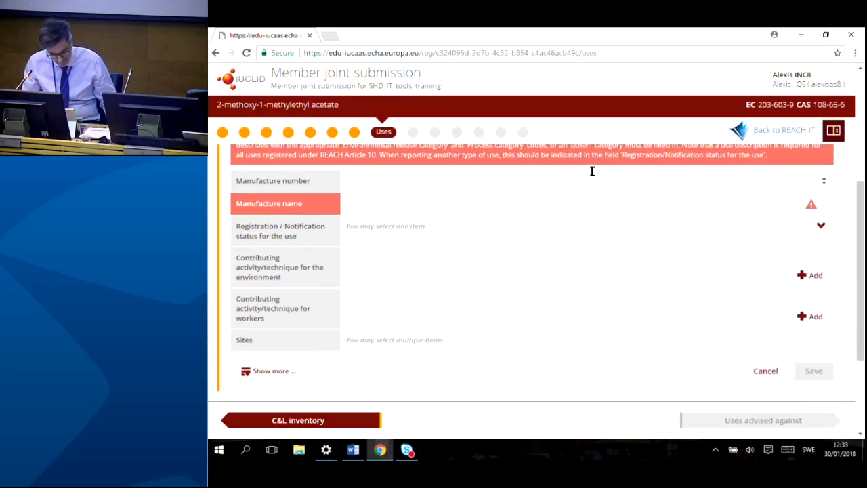
left_click(629, 211)
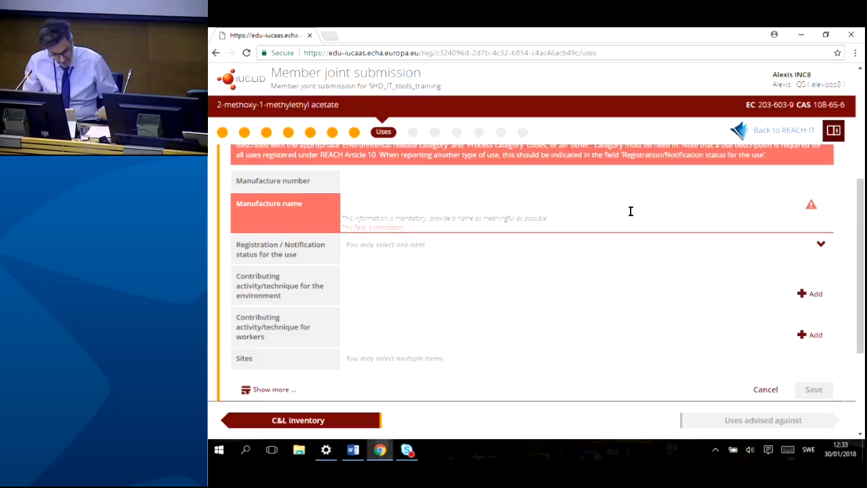
type("Manufacture")
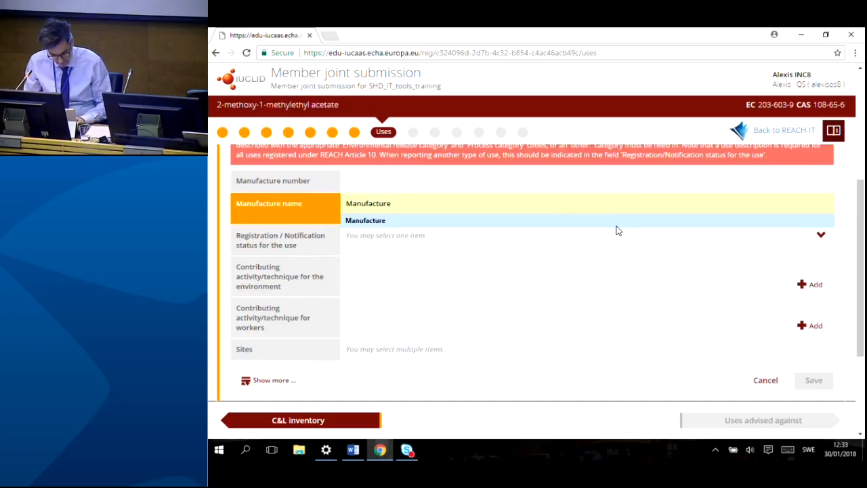
left_click(617, 229)
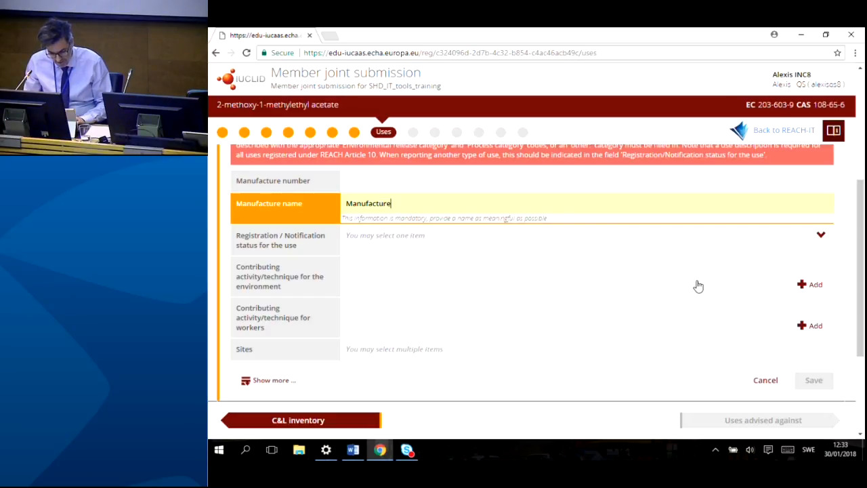
Step: Add environmental activity 'Manufacture in contained system, no water involved' with ERC1
left_click(802, 284)
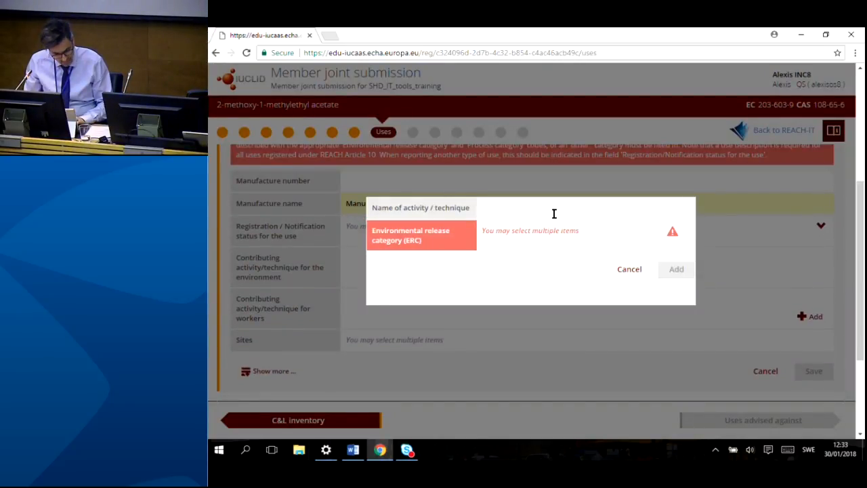
left_click(555, 213)
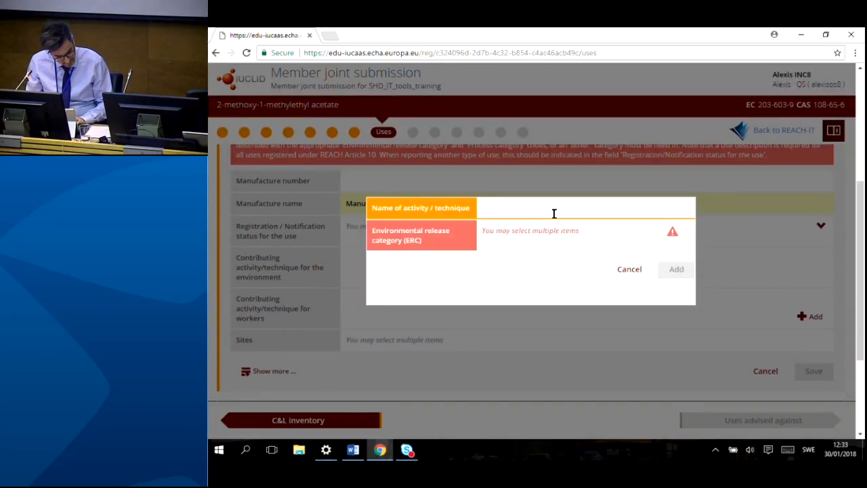
type("Manufa")
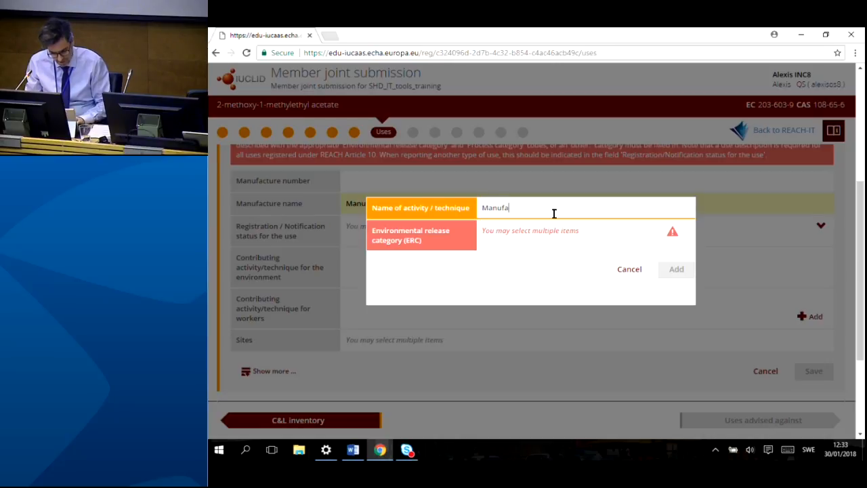
type("cture in co")
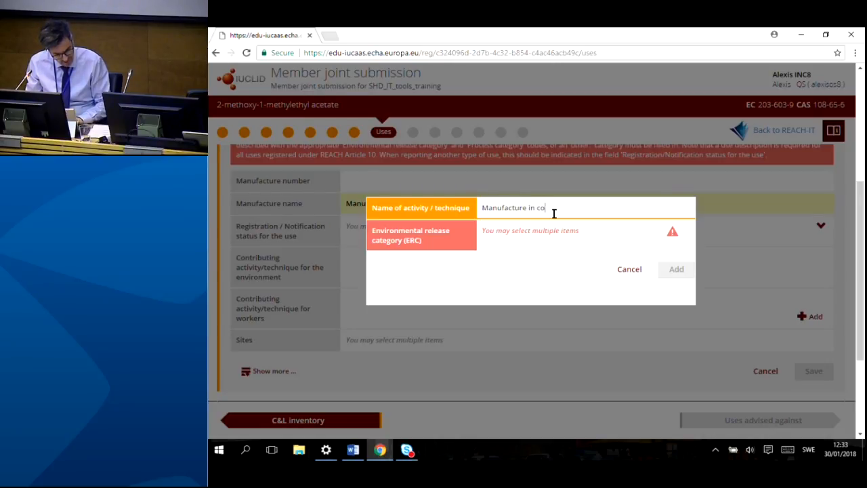
type("ntained s")
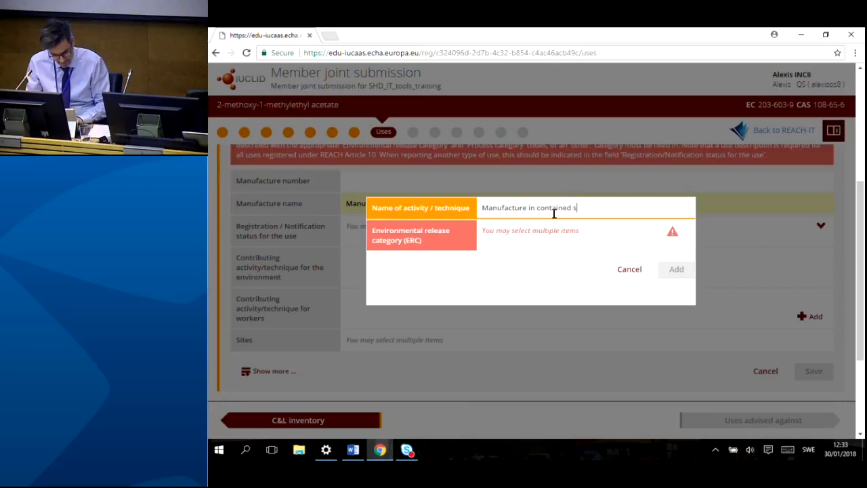
type("ystem, no wate")
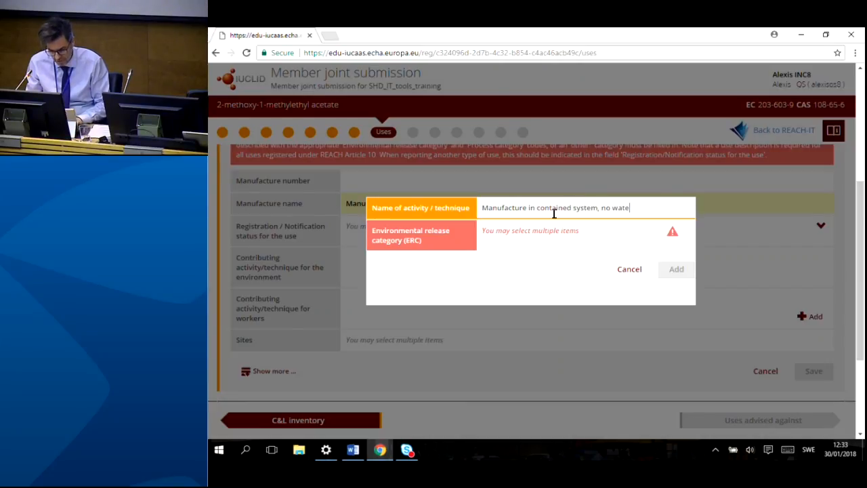
type("r involved")
left_click(559, 237)
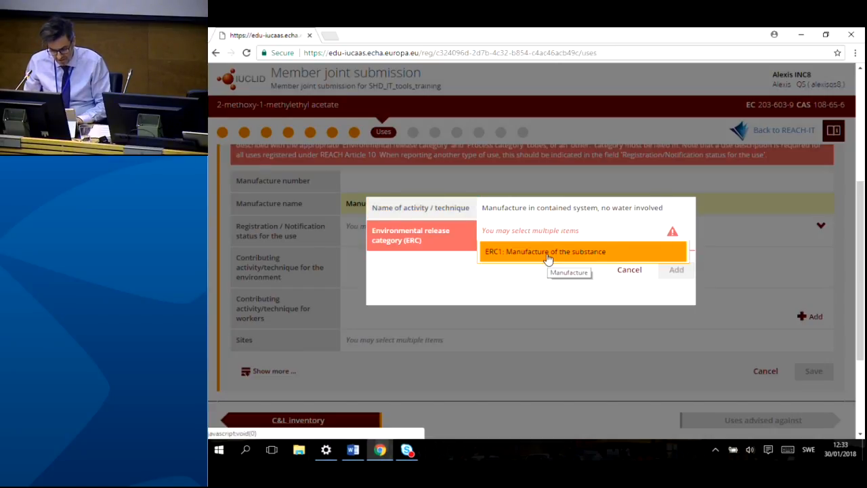
left_click(549, 256)
left_click(677, 270)
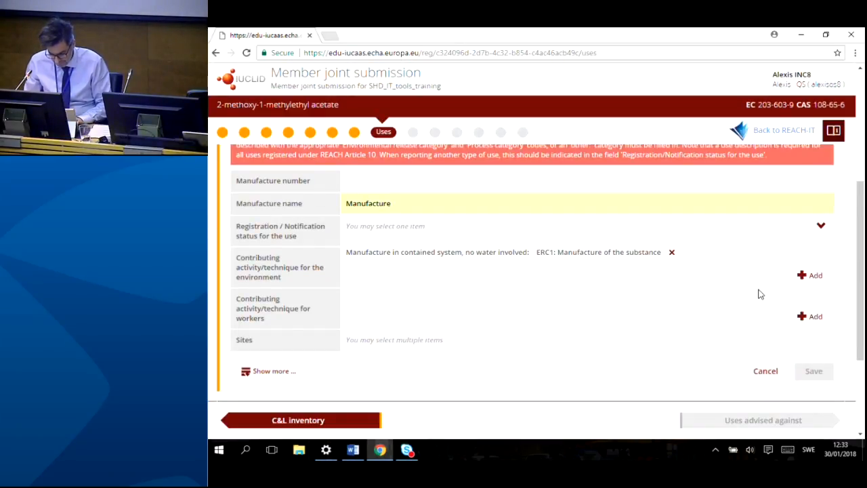
scroll(715, 299, "down", 2)
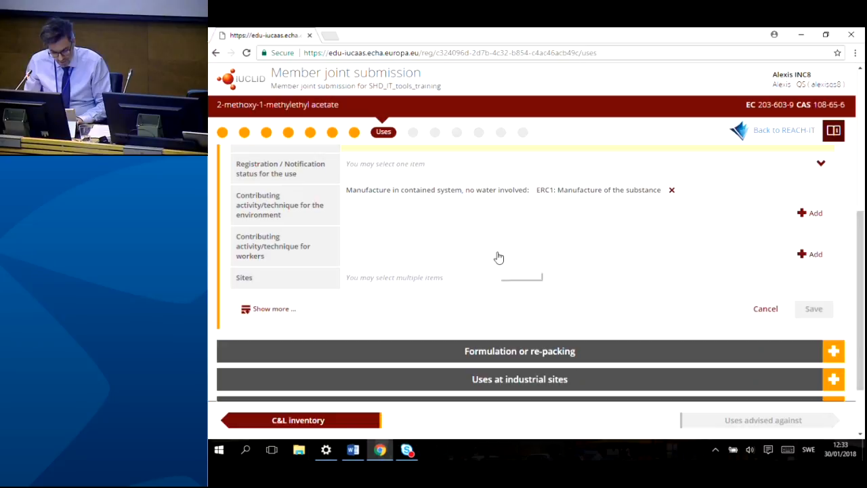
Step: Add worker activity 'Closed manufacturing process' with process category PROC 1
left_click(802, 254)
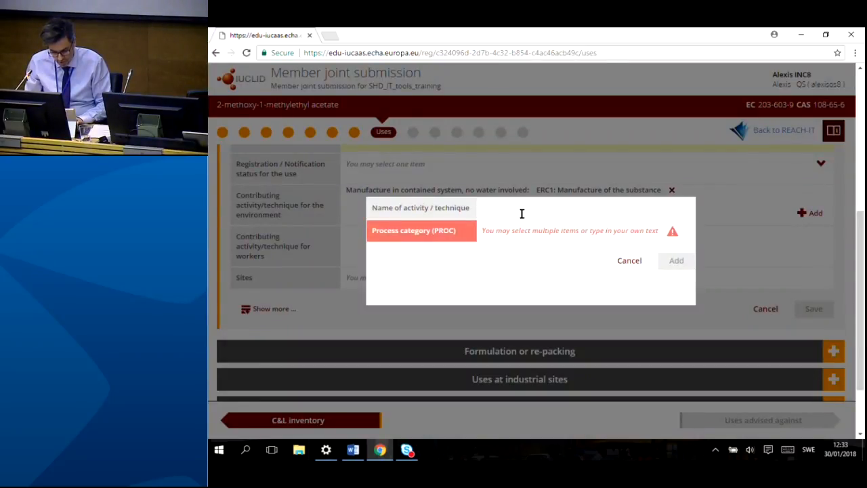
left_click(521, 214)
type("Closed ")
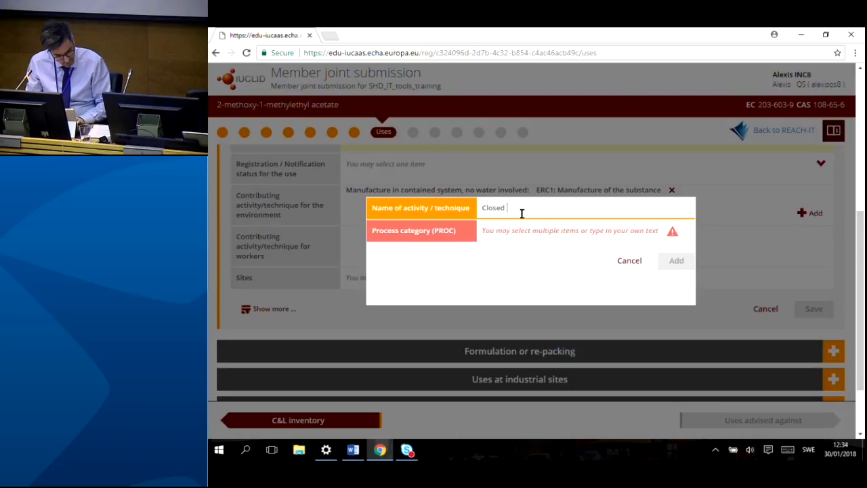
type("manufacturing")
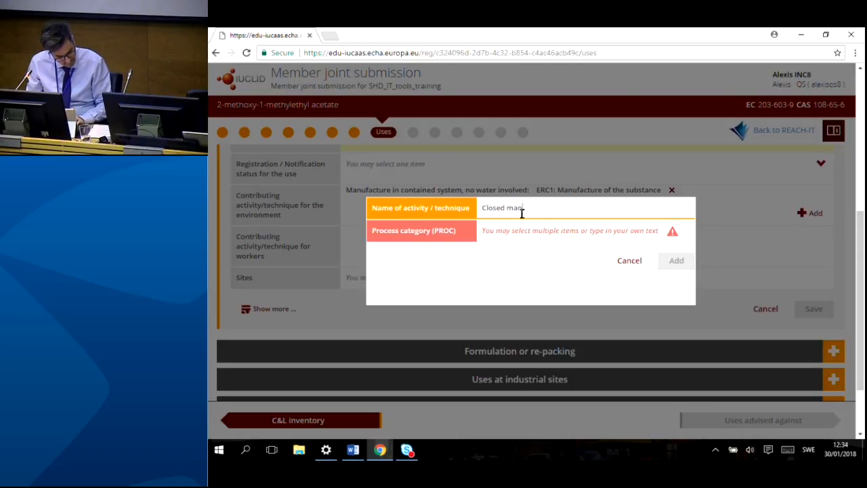
key("BackSpace")
key("BackSpace")
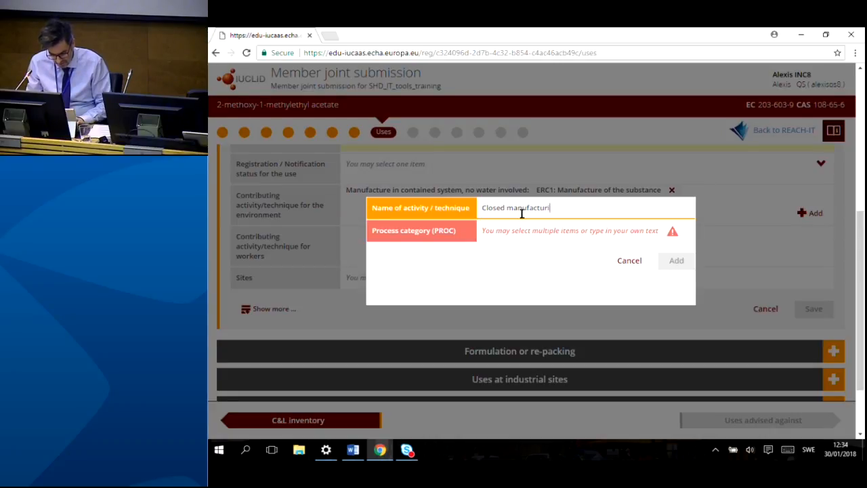
type("g process")
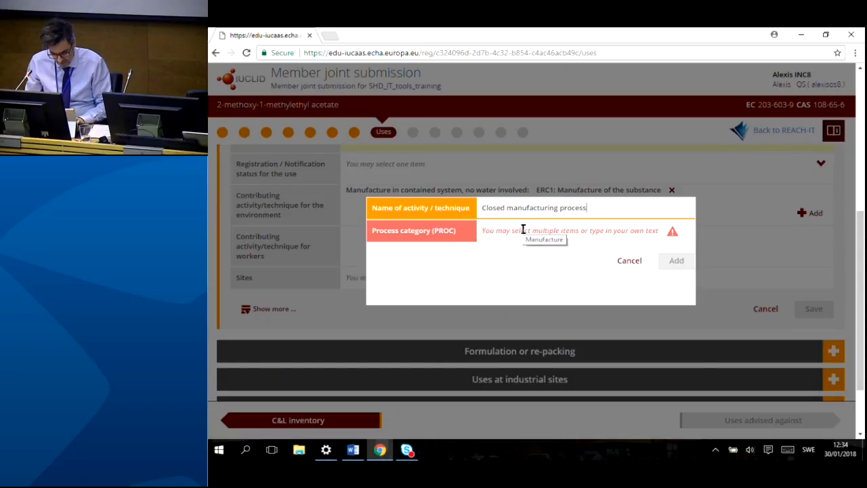
left_click(521, 231)
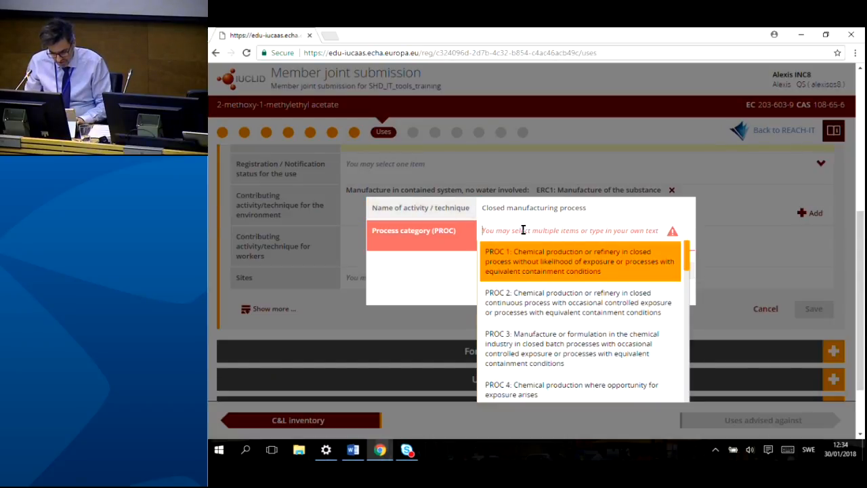
left_click(522, 273)
left_click(674, 303)
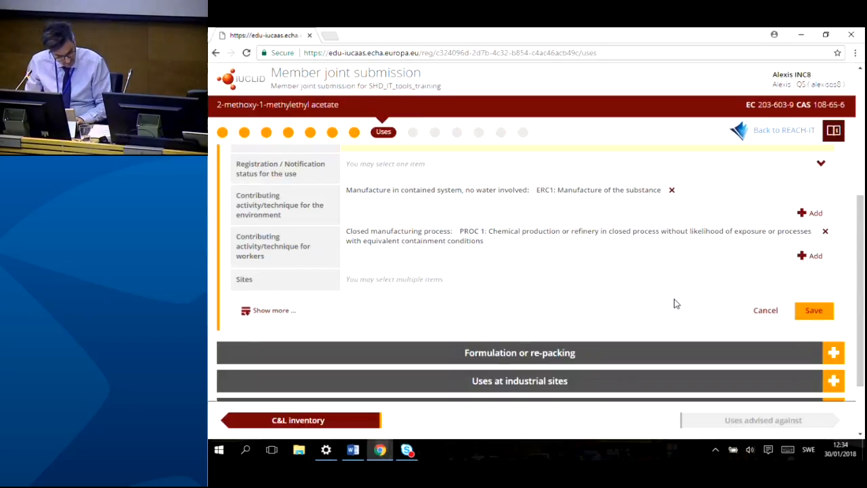
Step: Reveal the remaining fields of the Manufacture use form with Show more
scroll(676, 298, "down", 1)
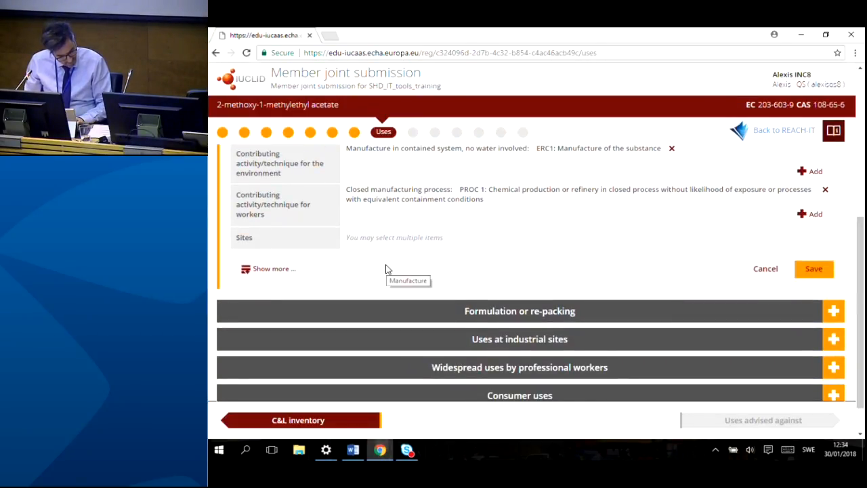
left_click(266, 270)
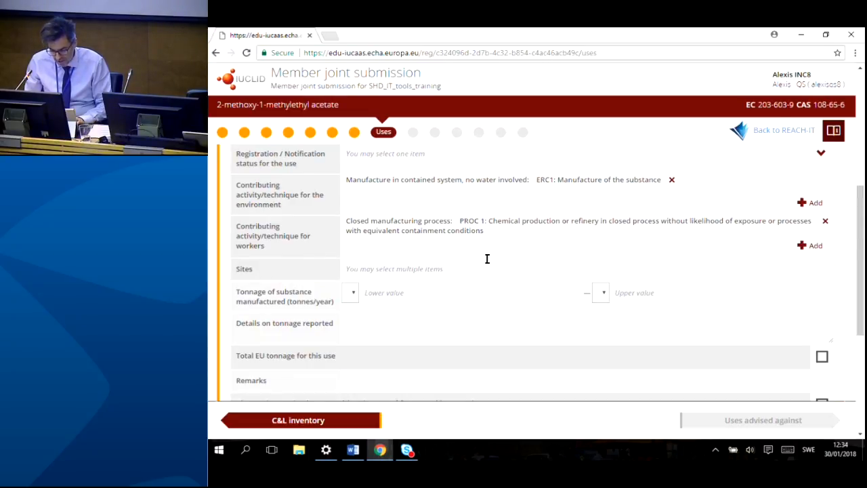
scroll(487, 260, "up", 1)
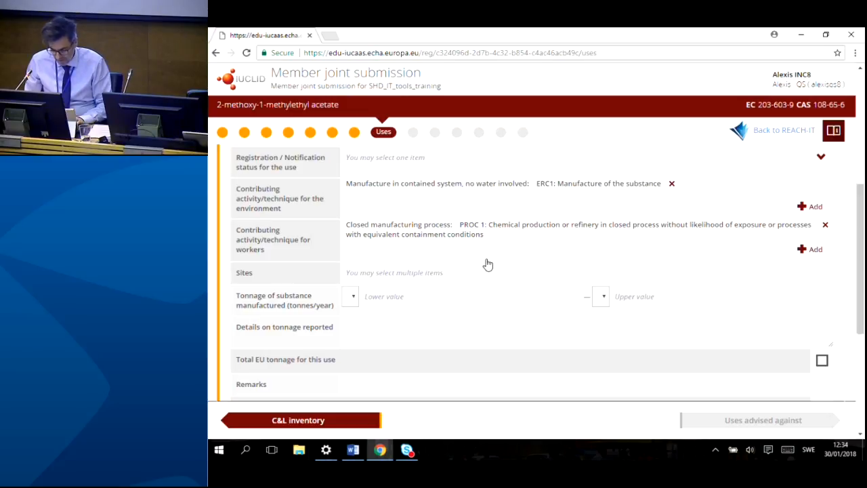
scroll(488, 263, "down", 5)
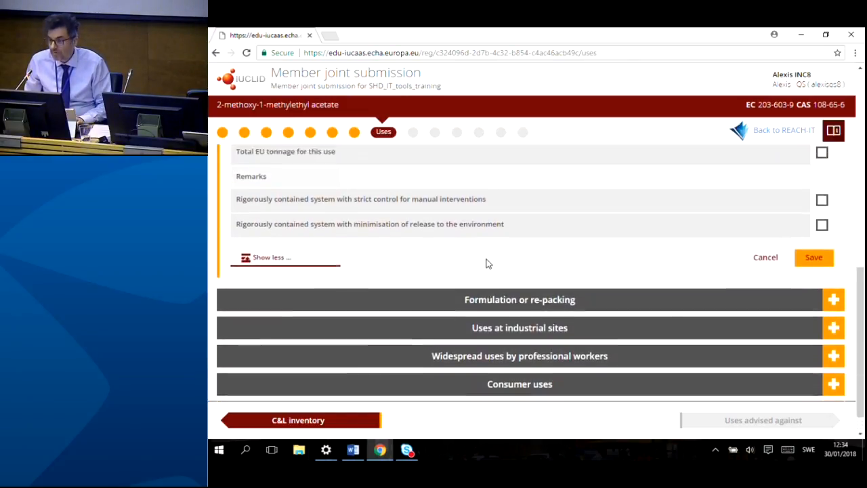
scroll(485, 263, "up", 1)
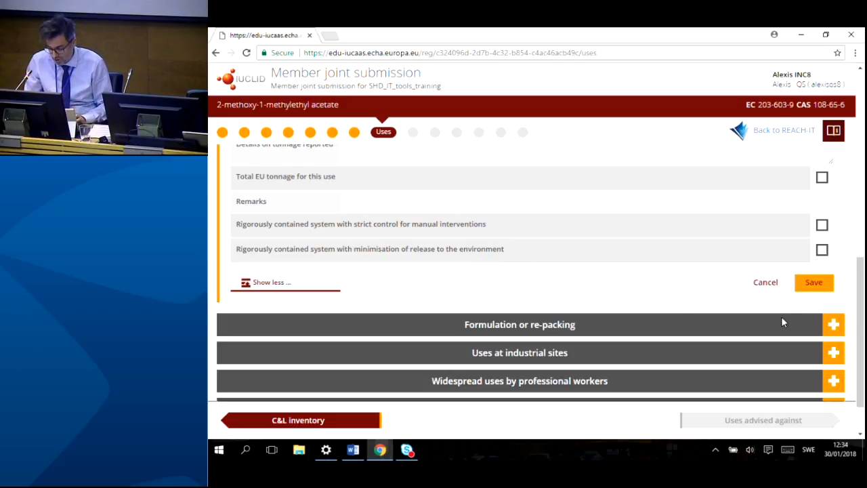
Step: Save the Manufacture use record
left_click(814, 282)
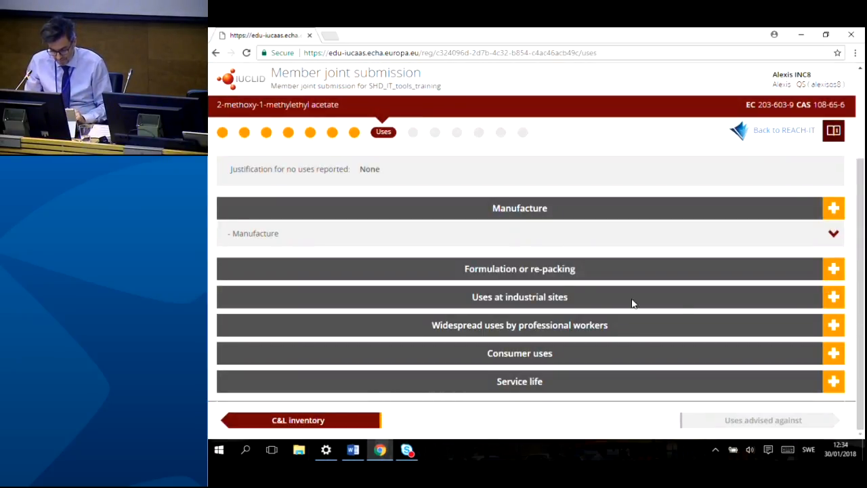
scroll(577, 287, "up", 2)
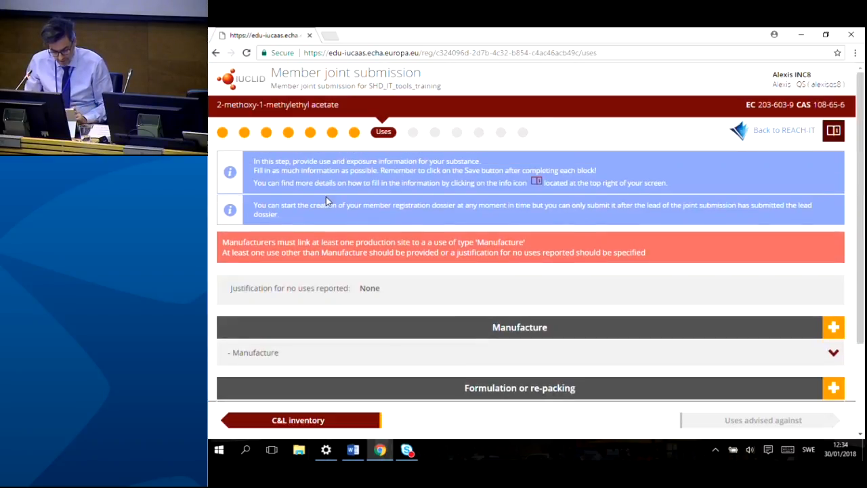
scroll(491, 265, "down", 2)
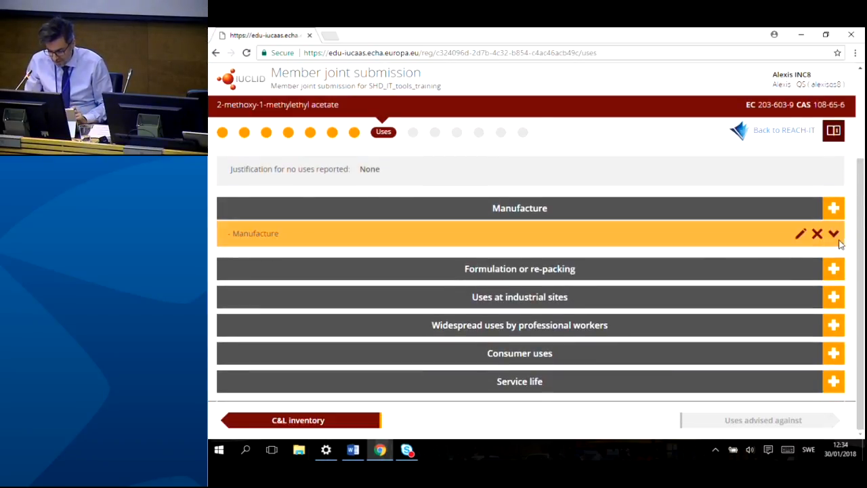
Step: Reopen the Manufacture use for editing and review its ERC1, PROC 1 and site fields
left_click(798, 238)
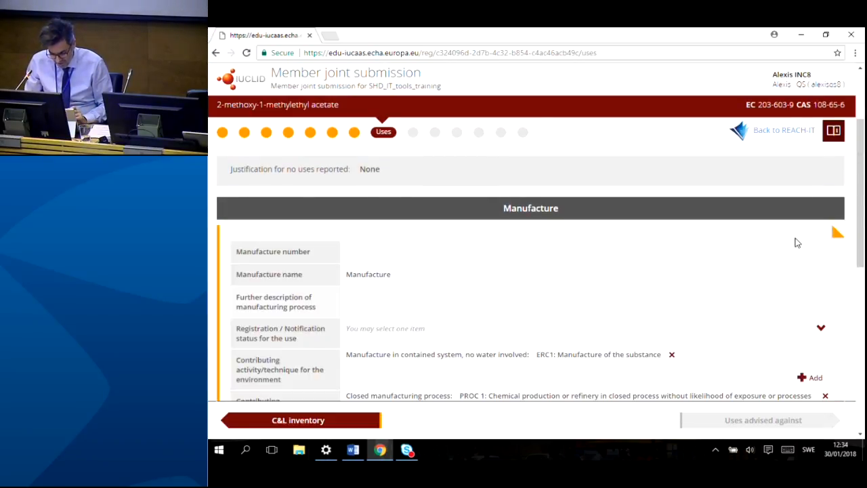
scroll(513, 296, "down", 2)
scroll(512, 304, "up", 3)
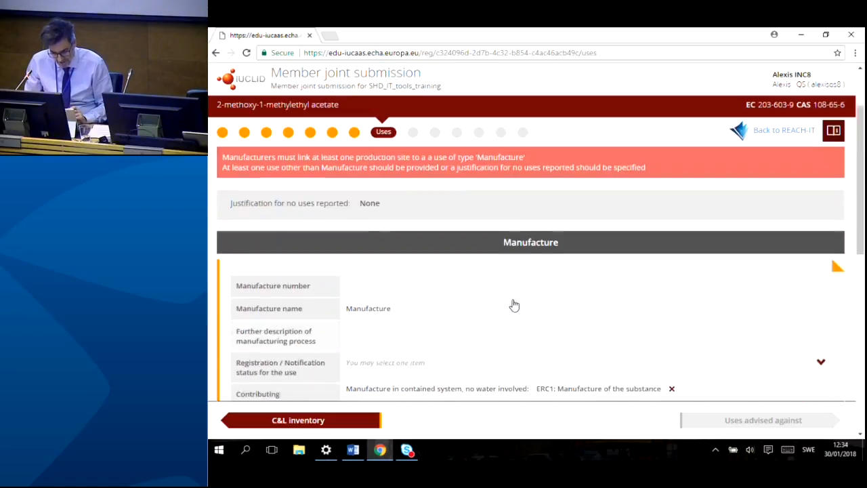
scroll(515, 305, "up", 2)
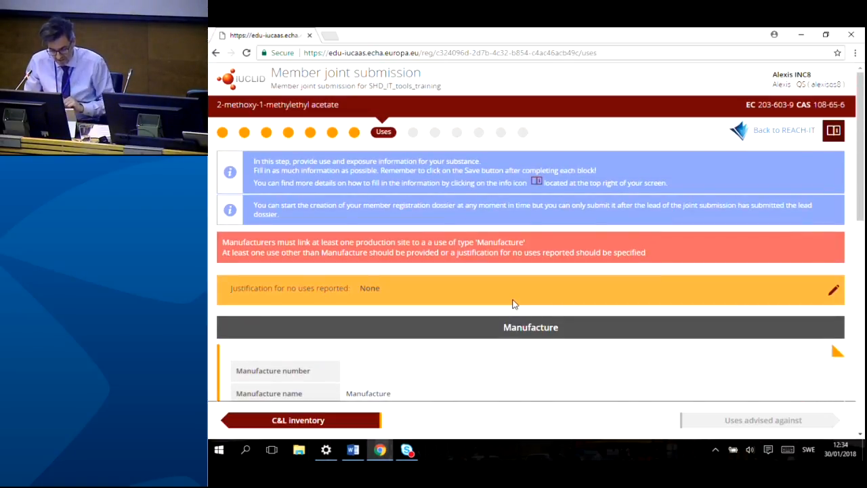
scroll(637, 283, "down", 4)
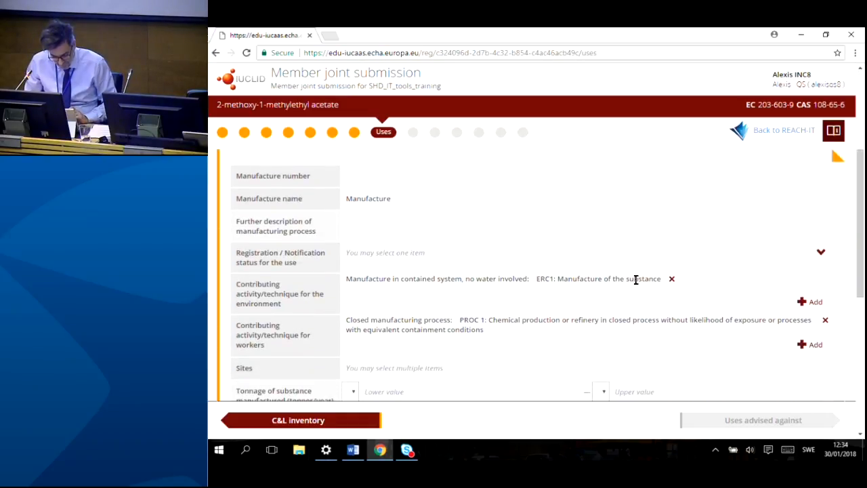
scroll(636, 279, "down", 2)
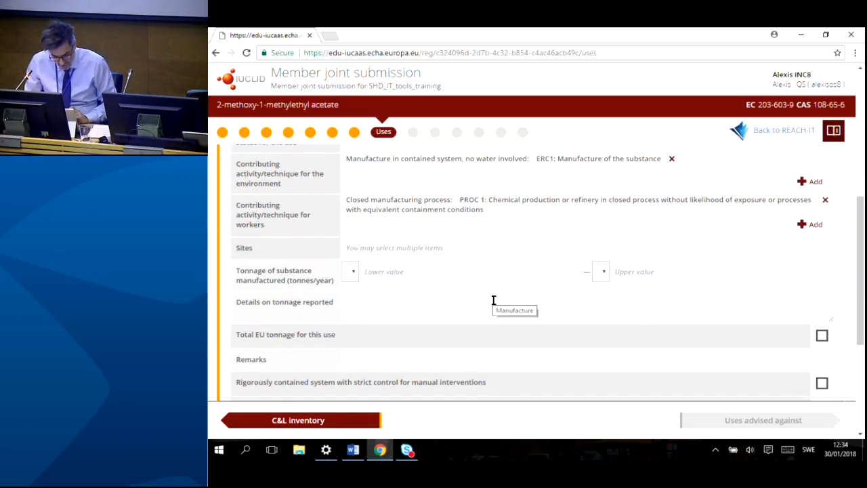
scroll(493, 300, "down", 4)
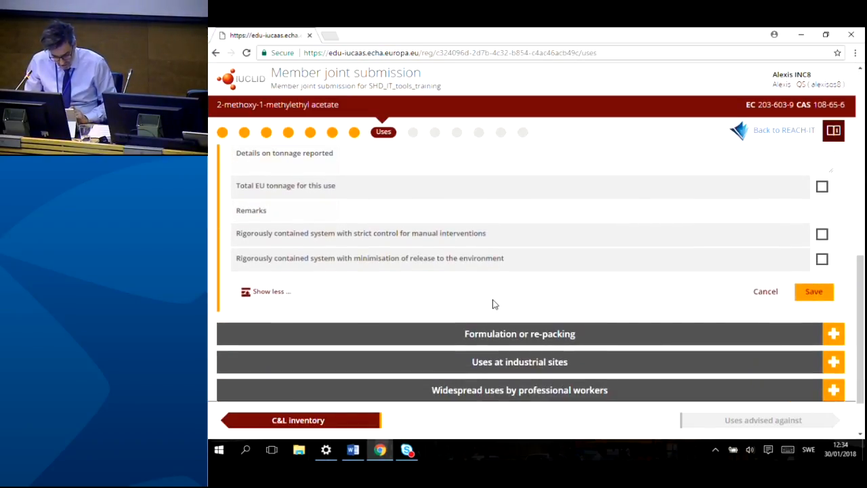
scroll(388, 286, "up", 3)
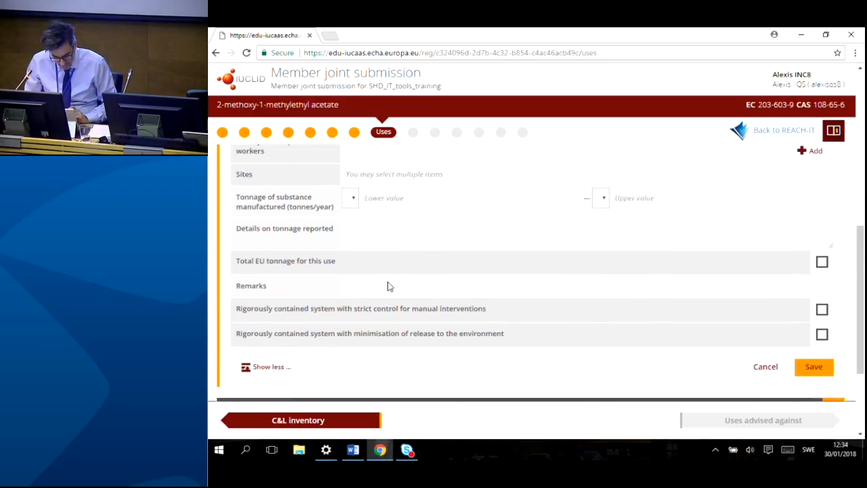
scroll(389, 282, "up", 1)
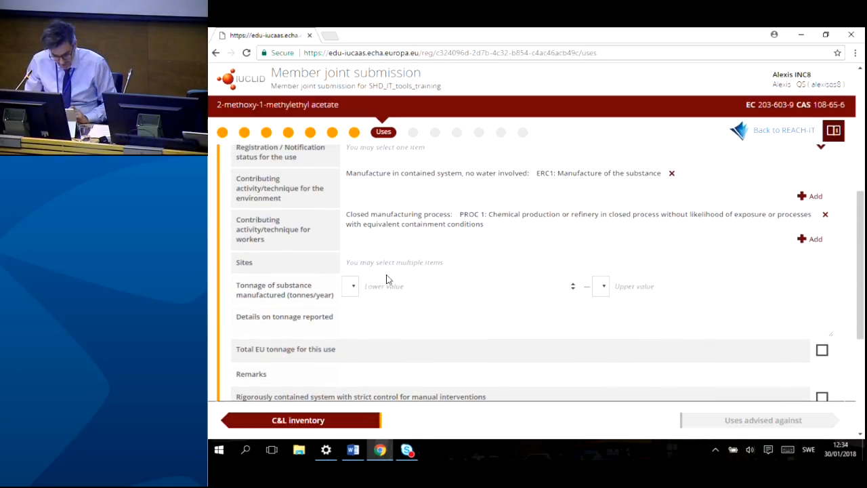
Step: Add Helsinki as the Manufacture use's site and save the record
left_click(393, 264)
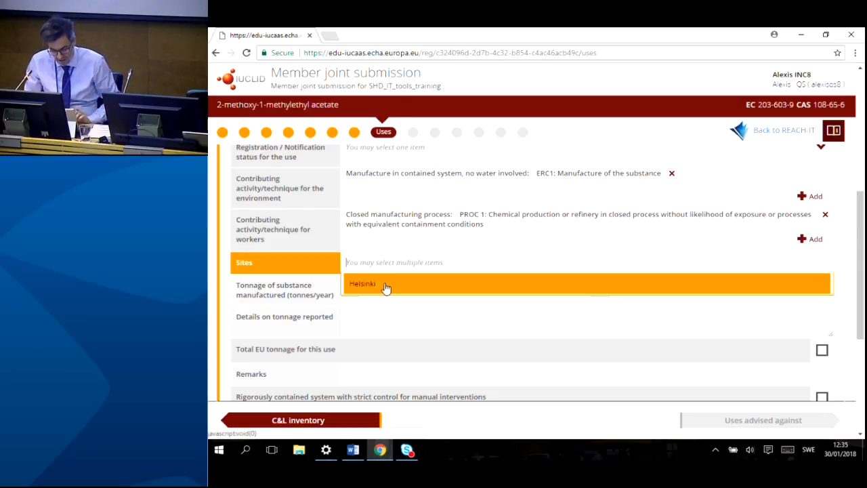
left_click(385, 285)
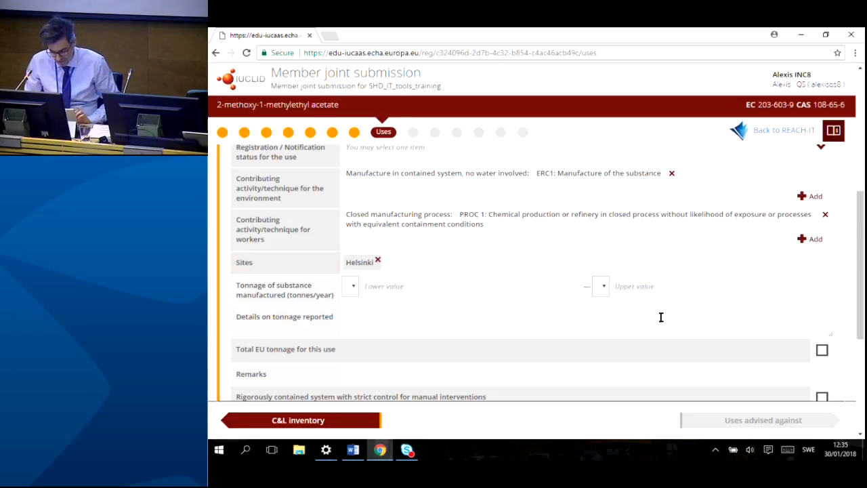
scroll(684, 310, "down", 2)
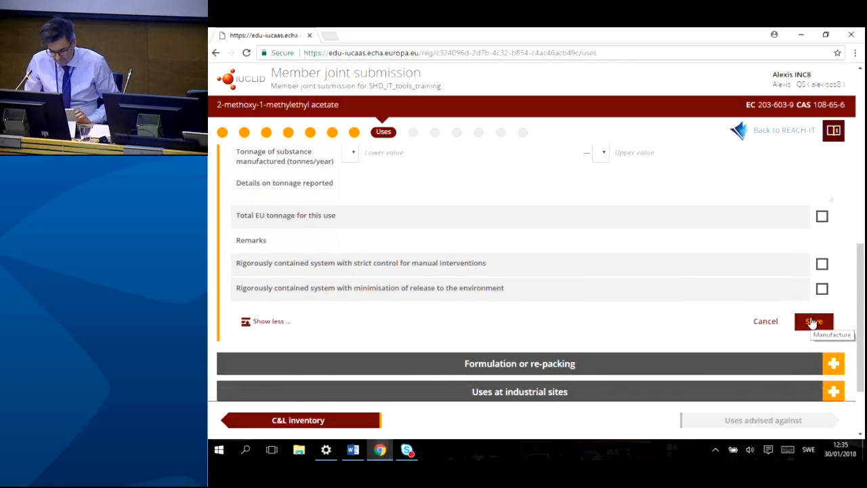
left_click(813, 321)
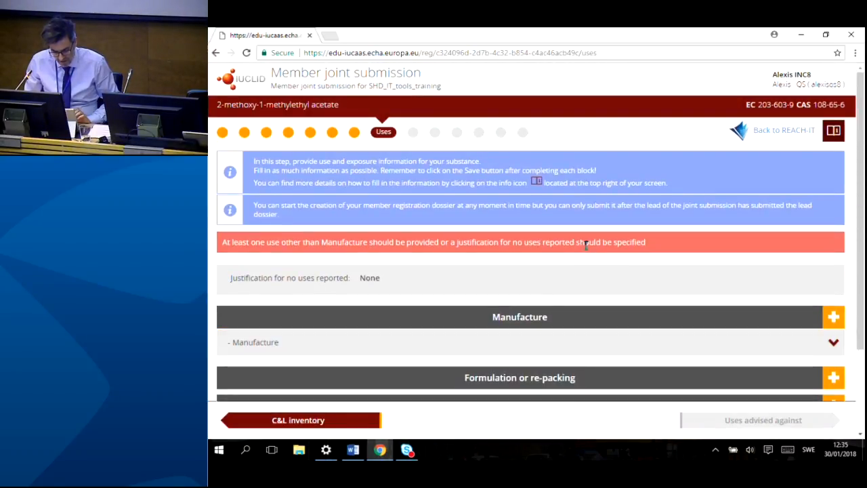
scroll(586, 245, "down", 1)
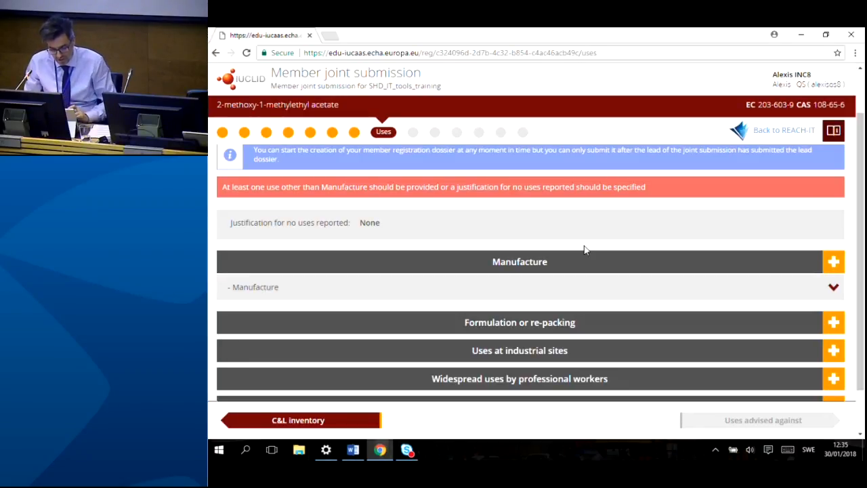
scroll(585, 249, "down", 1)
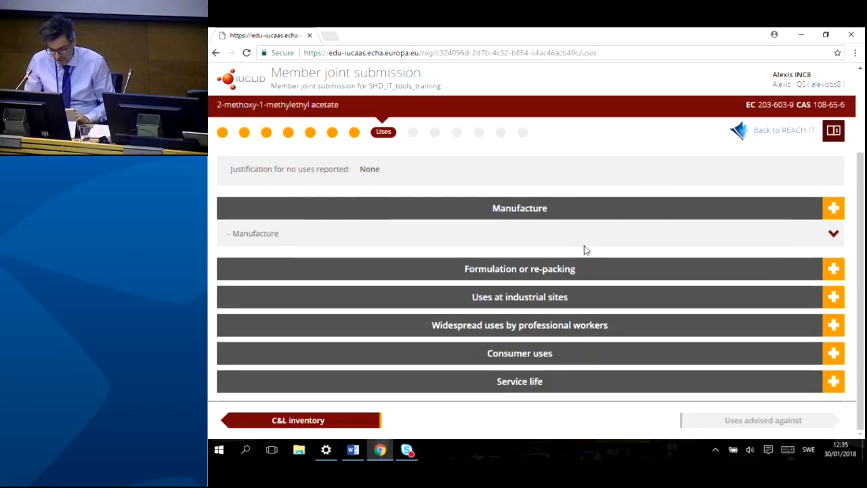
scroll(584, 245, "down", 1)
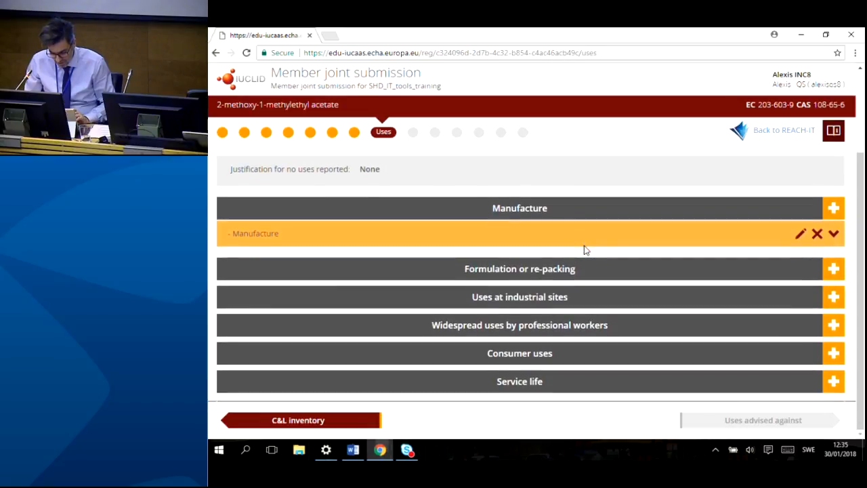
Step: Add a new use at industrial sites named 'Use of vehicle cleaning product'
left_click(834, 297)
scroll(578, 269, "down", 4)
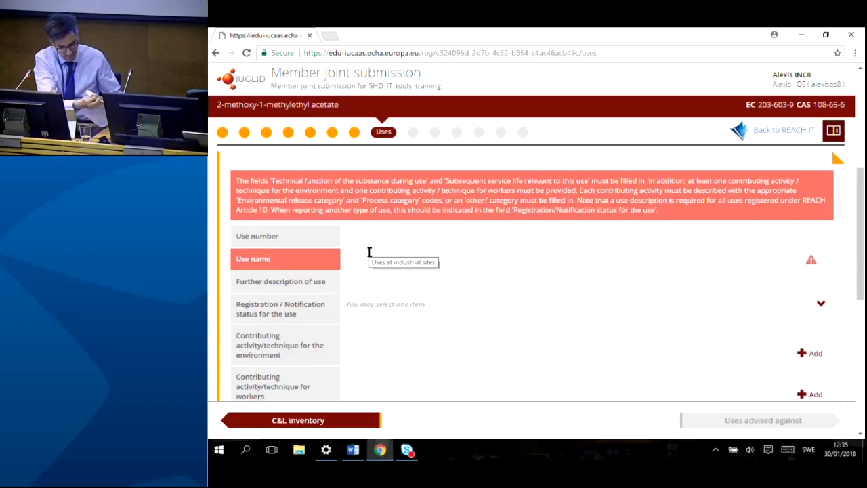
left_click(370, 252)
left_click(369, 252)
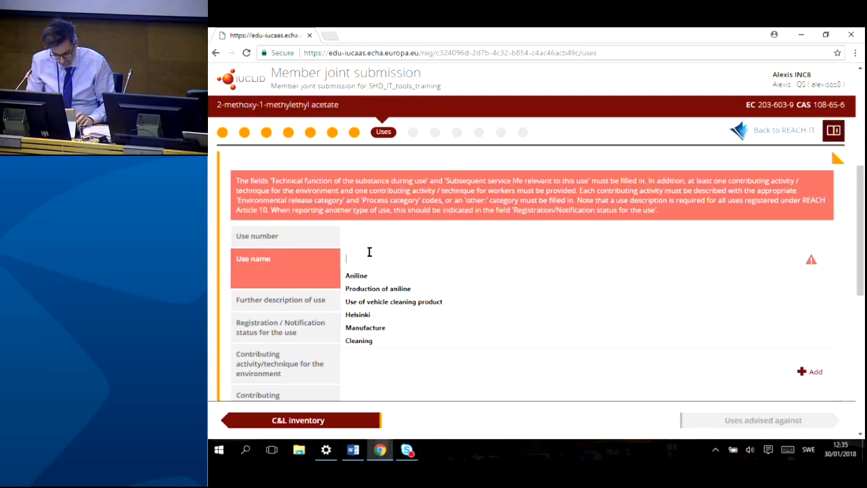
left_click(374, 305)
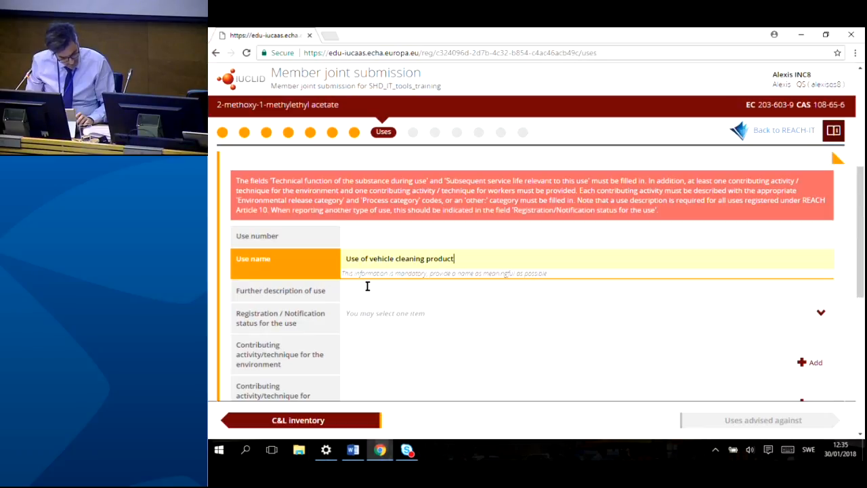
scroll(402, 348, "down", 1)
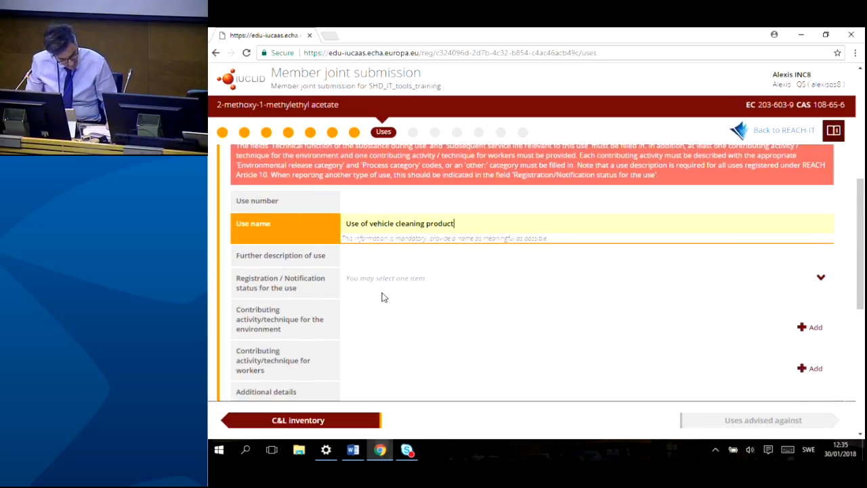
scroll(383, 296, "down", 1)
scroll(383, 297, "down", 1)
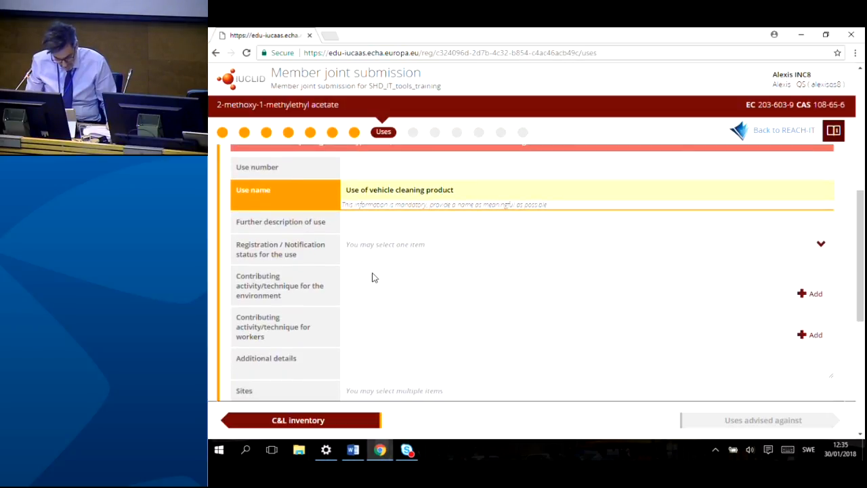
left_click(378, 286)
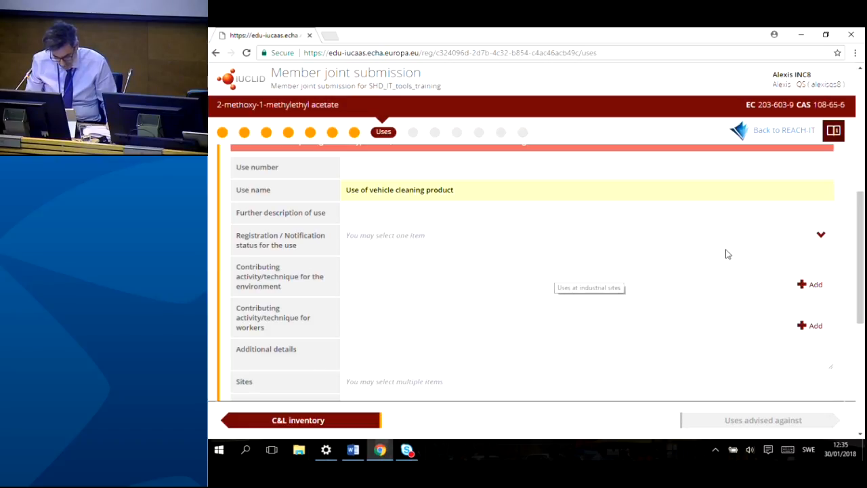
Step: Add environmental activity 'Automated water based washing of large vehicles' with release category ERC4
left_click(808, 284)
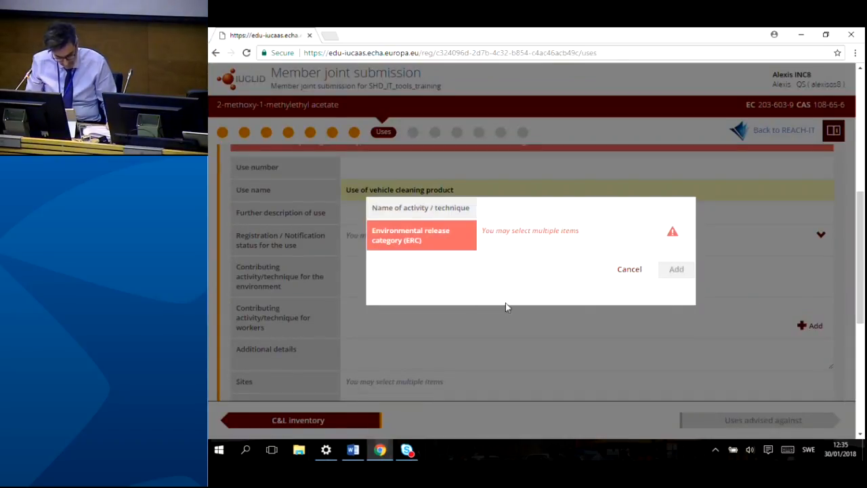
left_click(526, 215)
type("Auto")
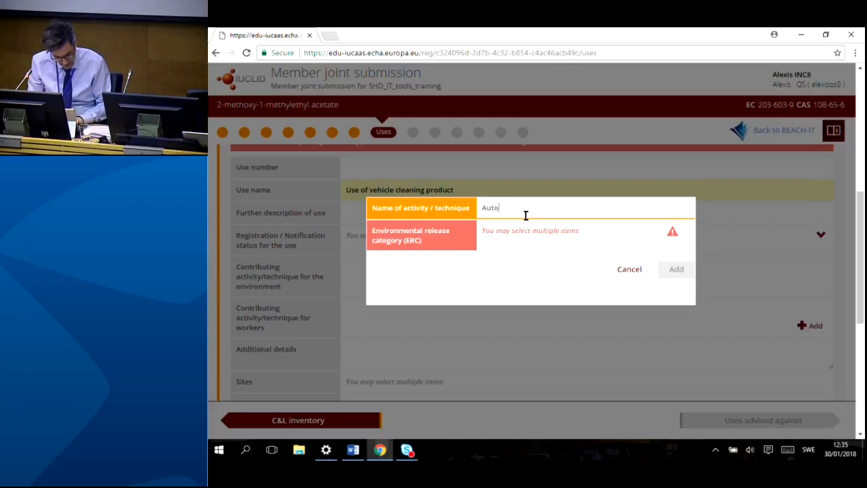
type("mated water ")
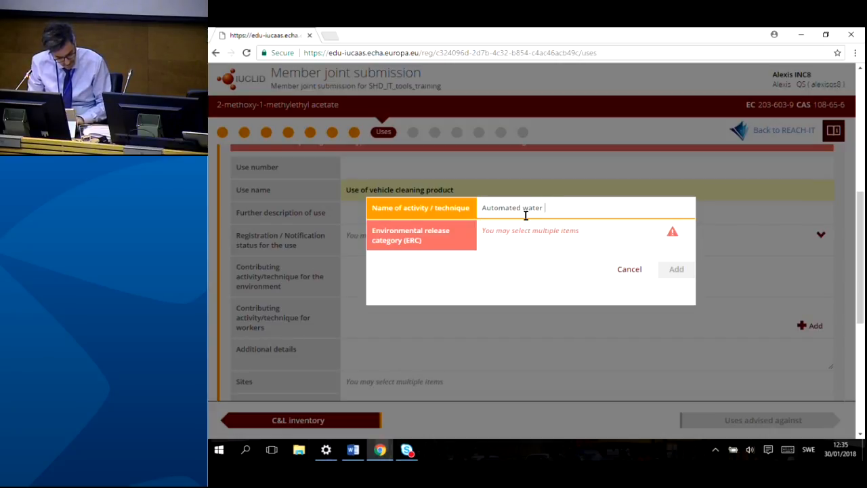
type("based washing of large v")
key("BackSpace")
type("large vehicles")
left_click(508, 230)
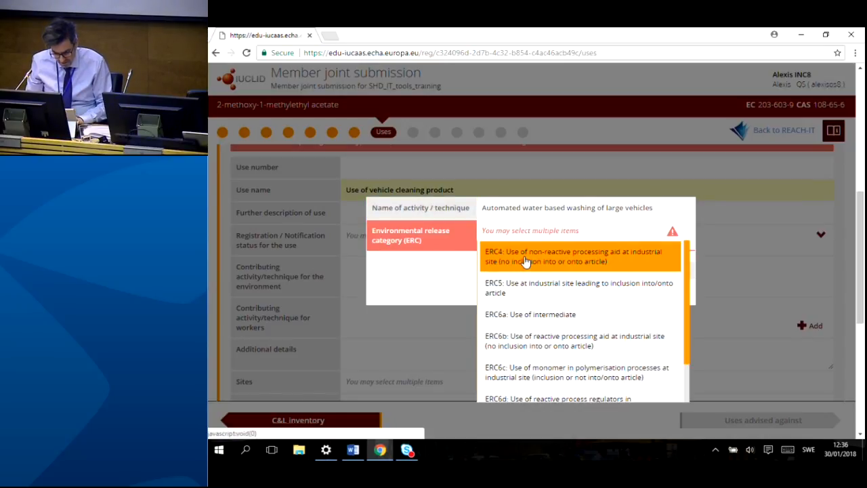
left_click(523, 261)
left_click(677, 291)
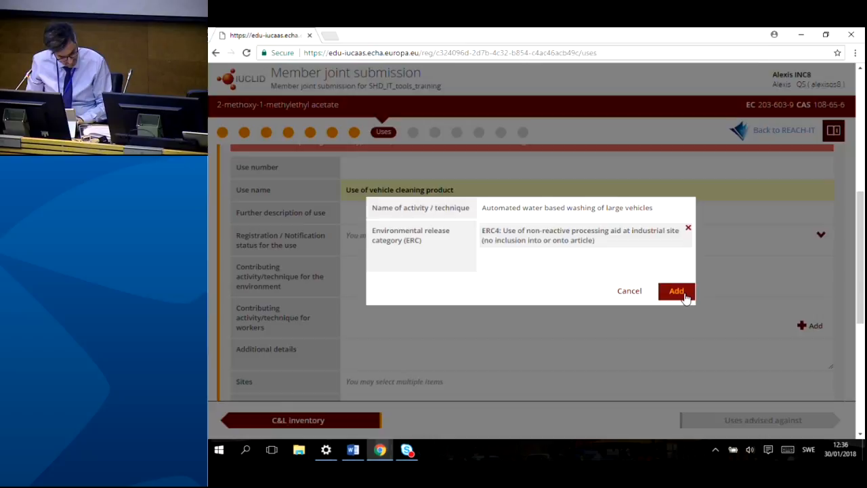
scroll(567, 262, "down", 1)
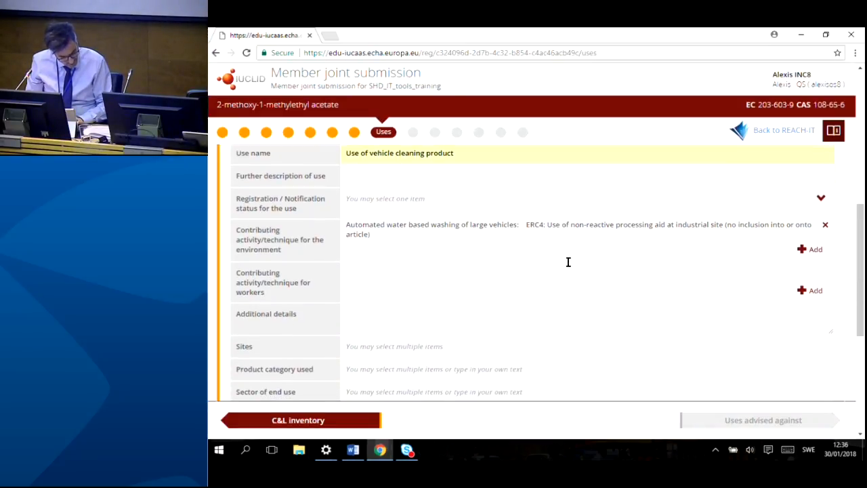
Step: Add worker activity 'Transfer of products with manual coupling' with process category PROC 8b
scroll(563, 262, "down", 1)
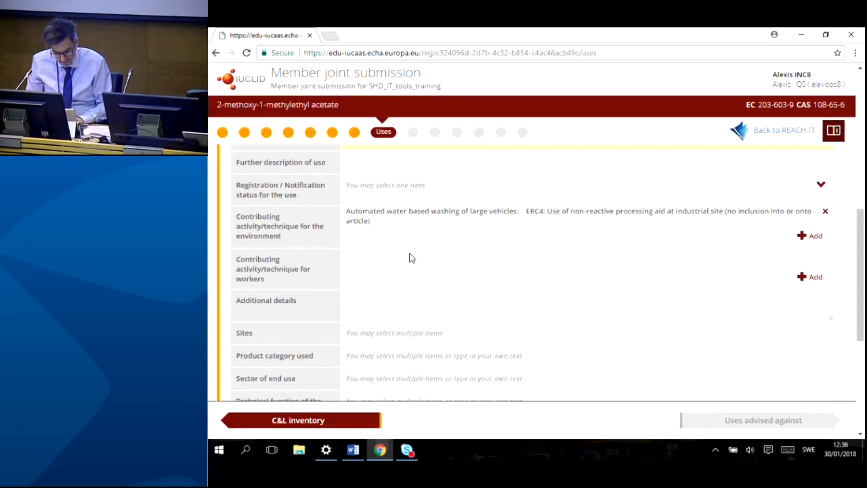
left_click(806, 278)
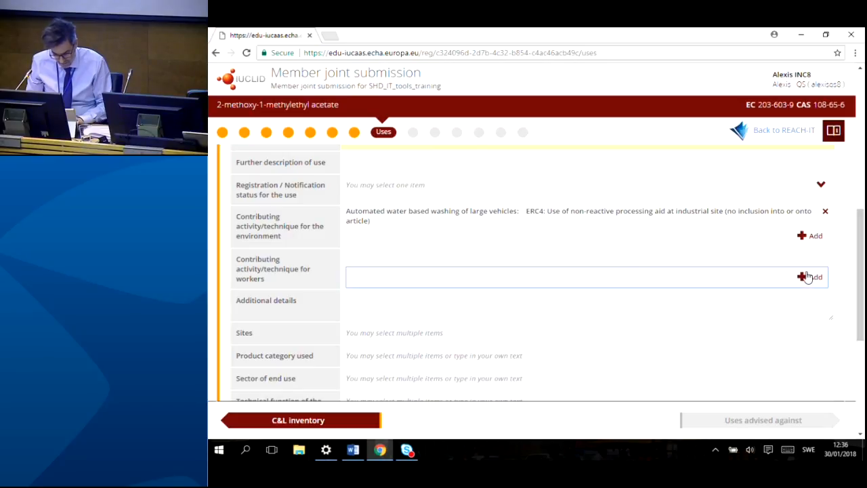
left_click(552, 210)
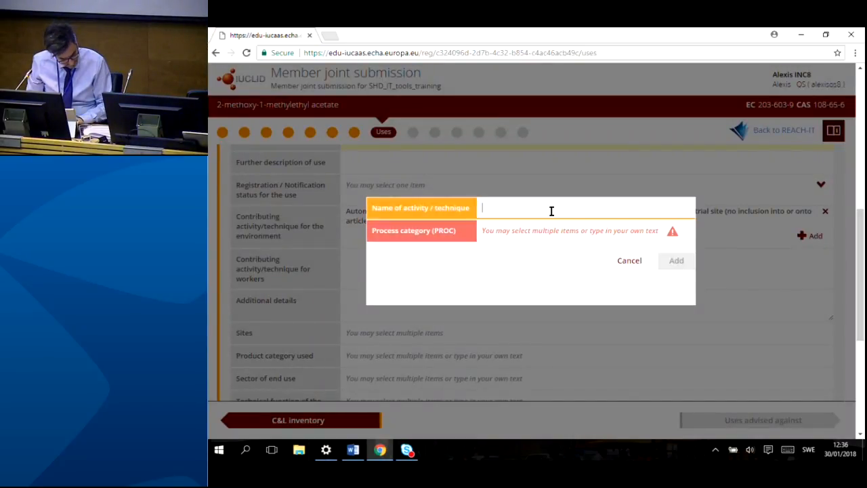
type("Transfer of produc")
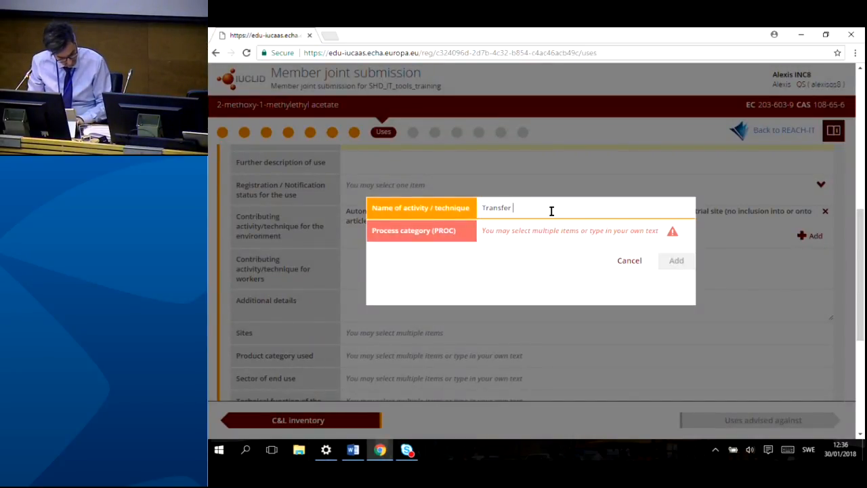
type("th manual coupling")
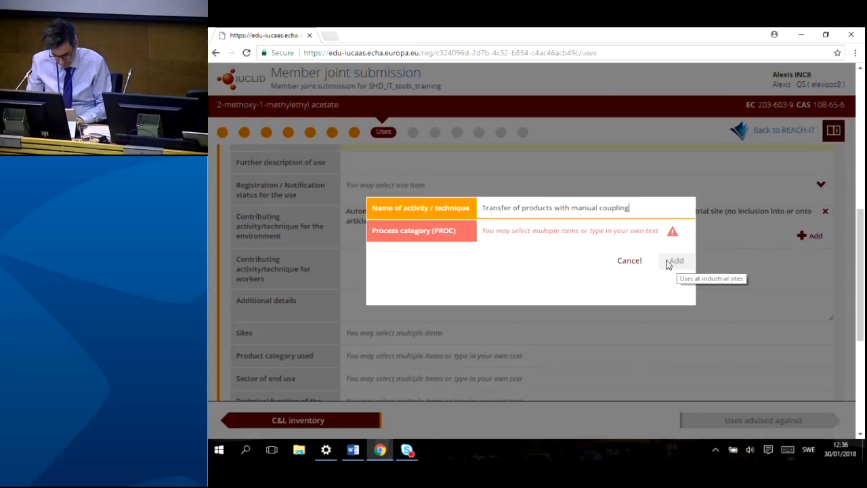
left_click(600, 230)
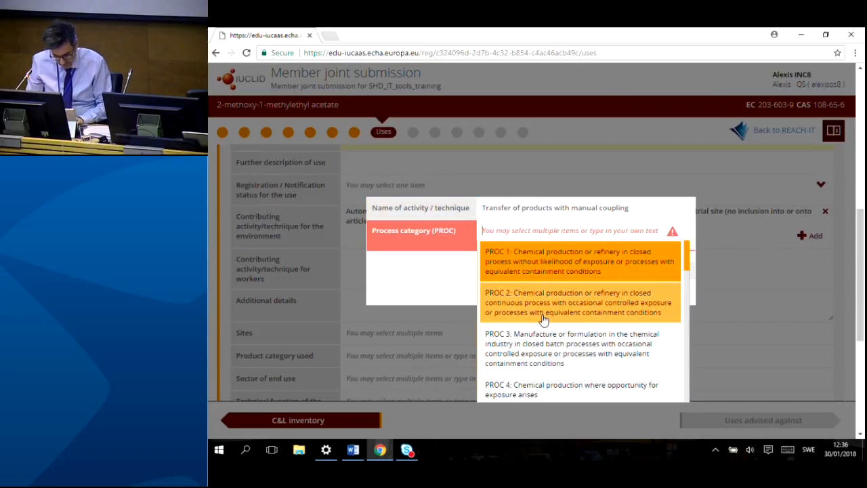
scroll(543, 320, "down", 2)
scroll(543, 319, "down", 5)
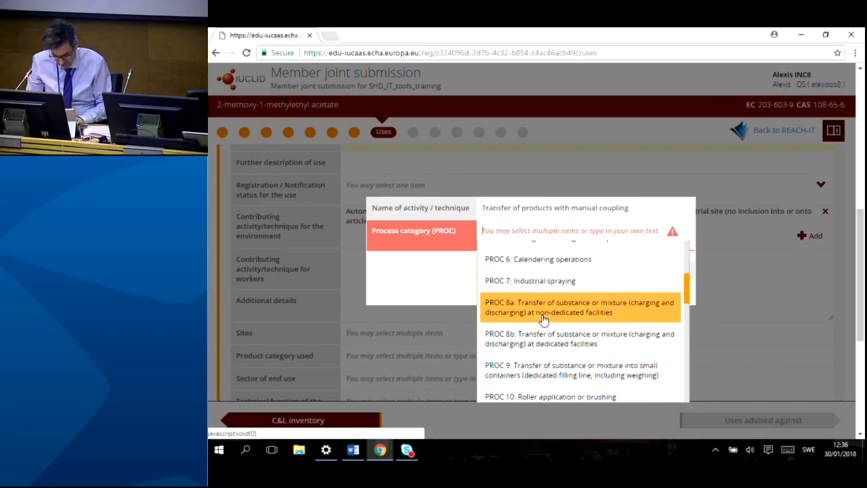
left_click(544, 335)
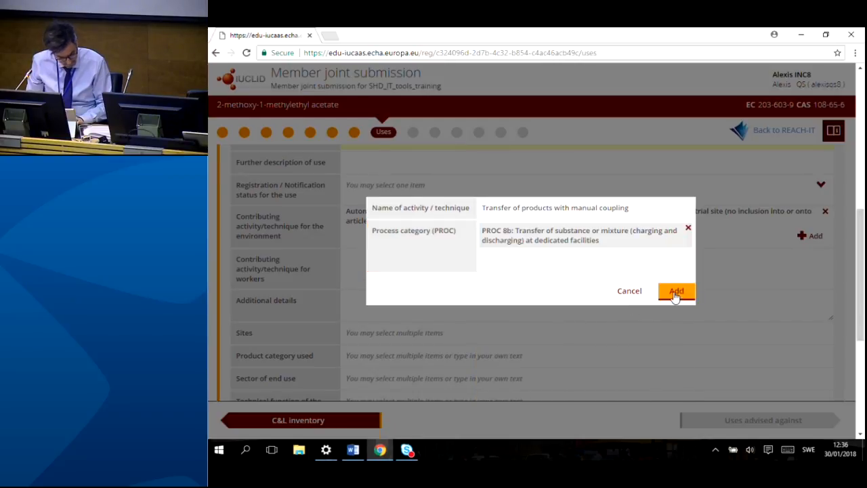
left_click(675, 293)
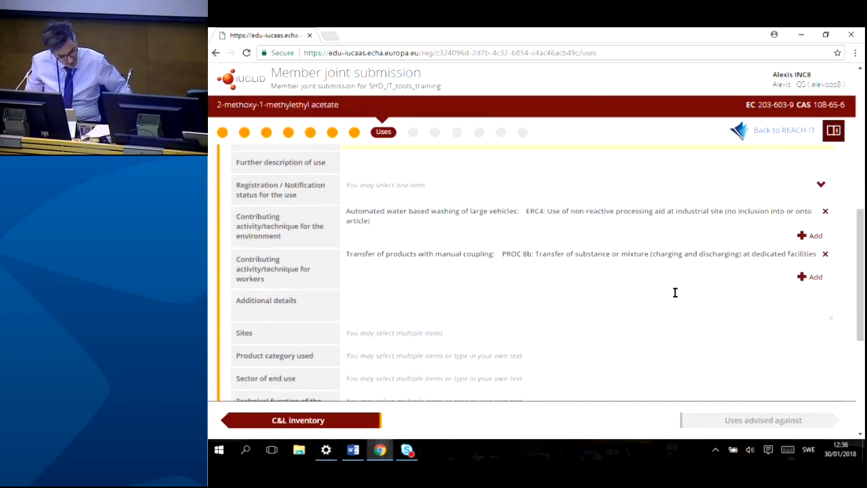
Step: Set product category PC 35 Washing and cleaning products and sector SU 17 general manufacturing
scroll(559, 302, "down", 3)
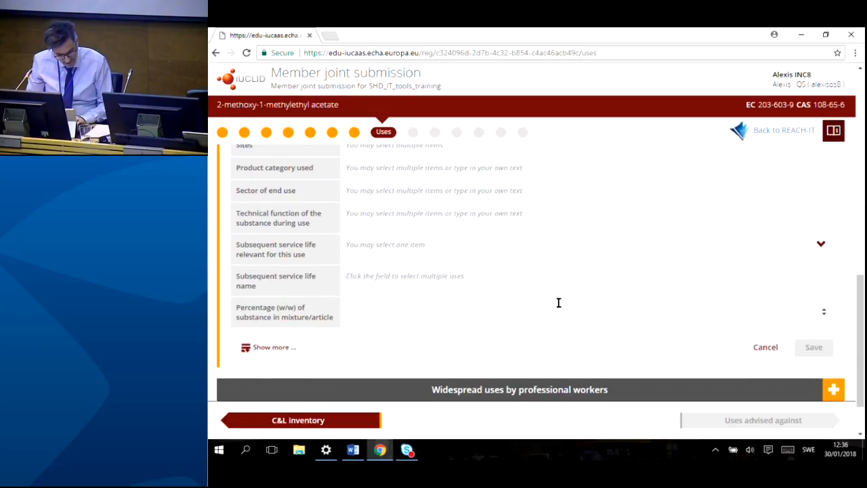
scroll(449, 236, "up", 1)
left_click(421, 200)
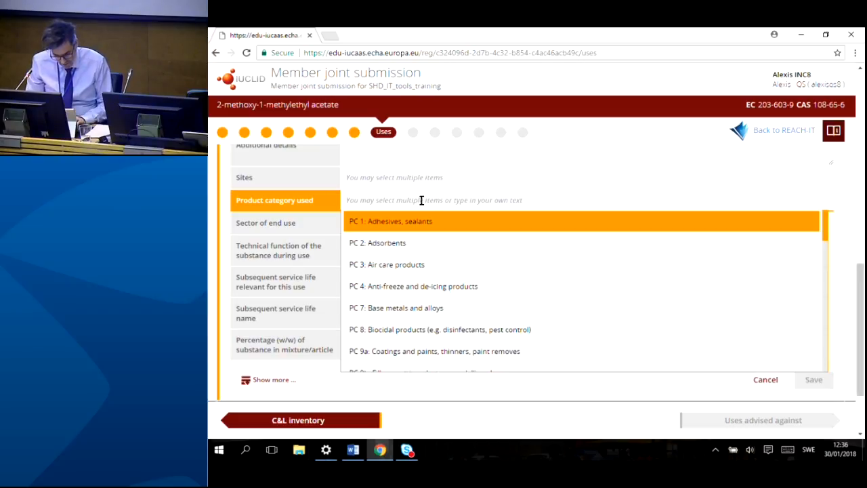
scroll(418, 291, "down", 10)
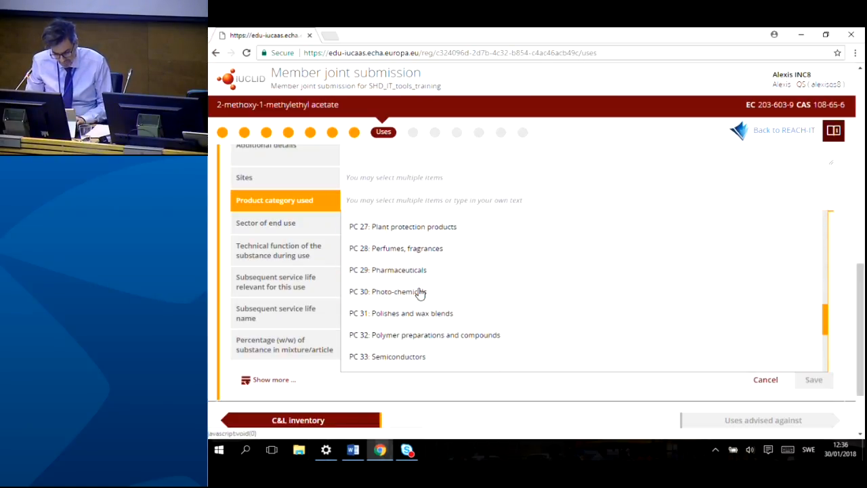
scroll(420, 292, "down", 3)
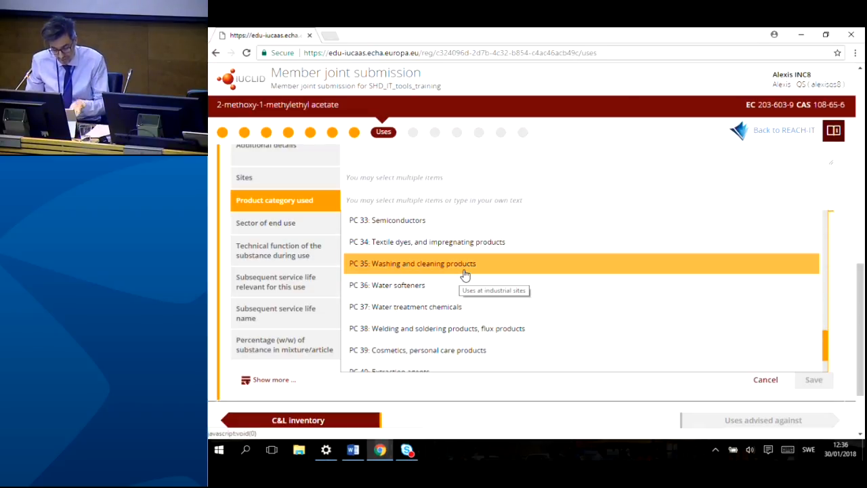
left_click(464, 271)
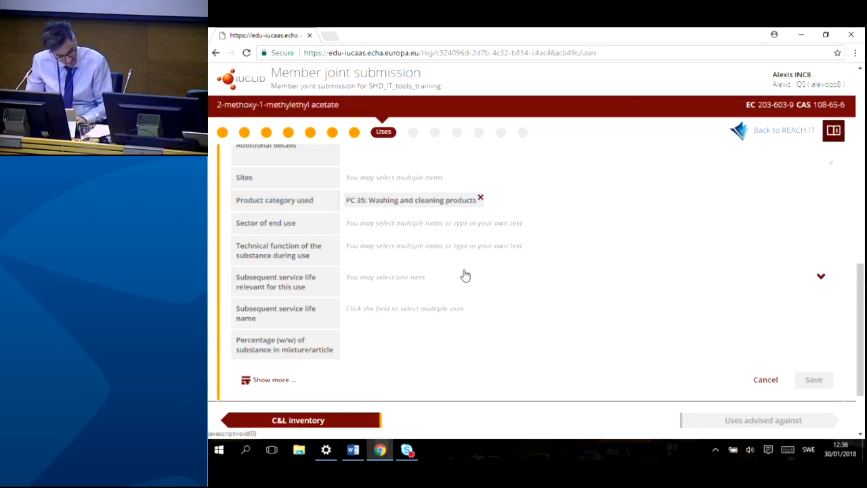
left_click(392, 228)
scroll(413, 273, "down", 1)
scroll(413, 273, "down", 5)
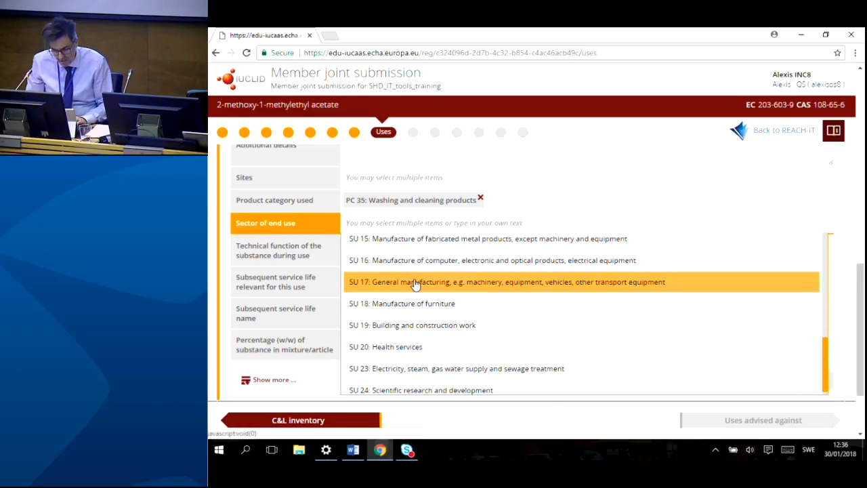
left_click(415, 283)
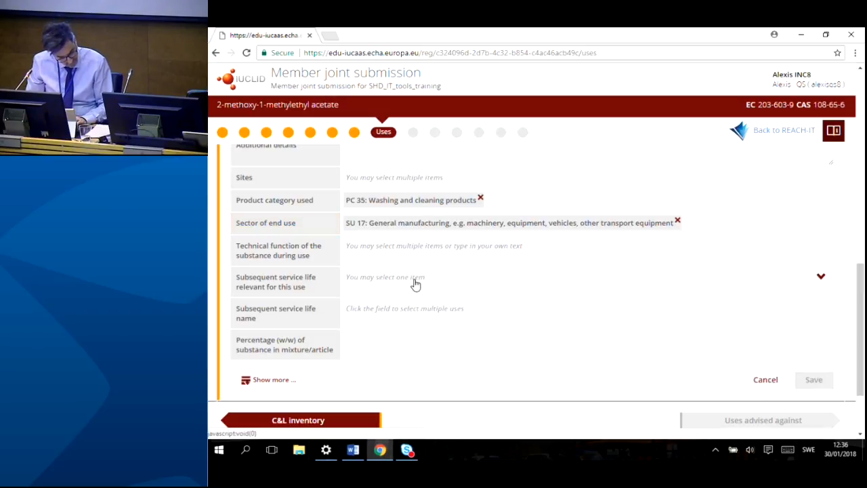
Step: Choose surfactant as technical function, mark subsequent service life not relevant, and save the use
left_click(427, 253)
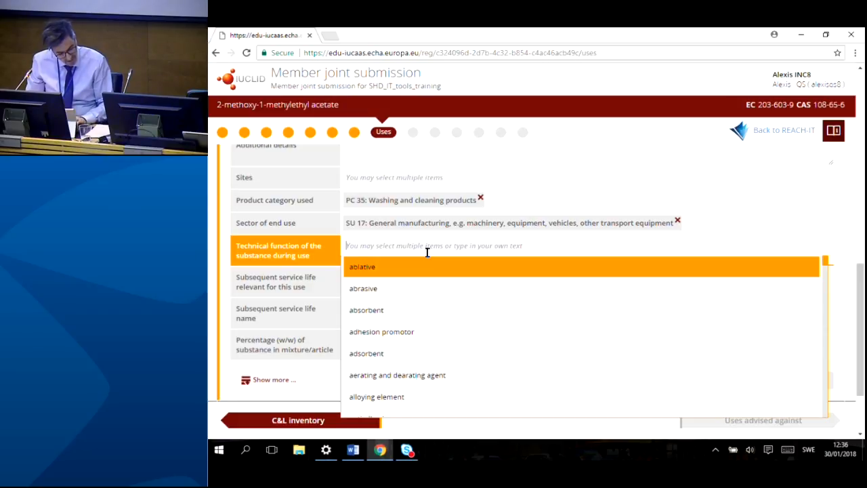
type("su")
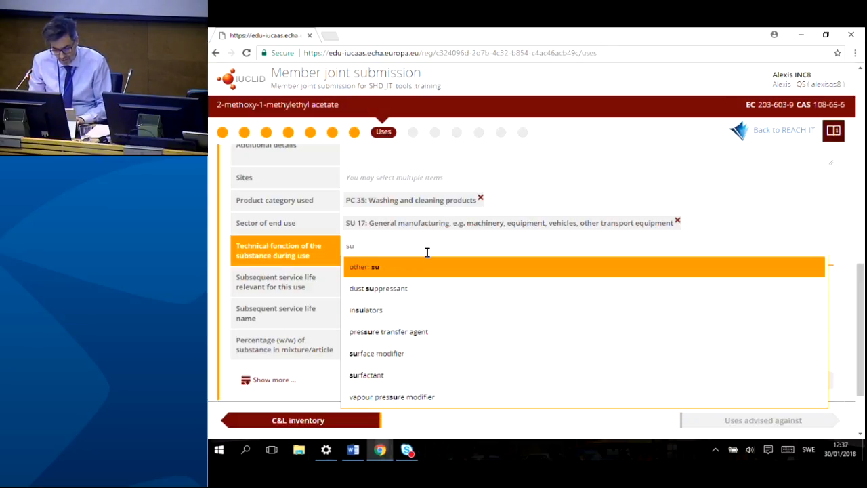
key("BackSpace")
key("BackSpace")
left_click(427, 252)
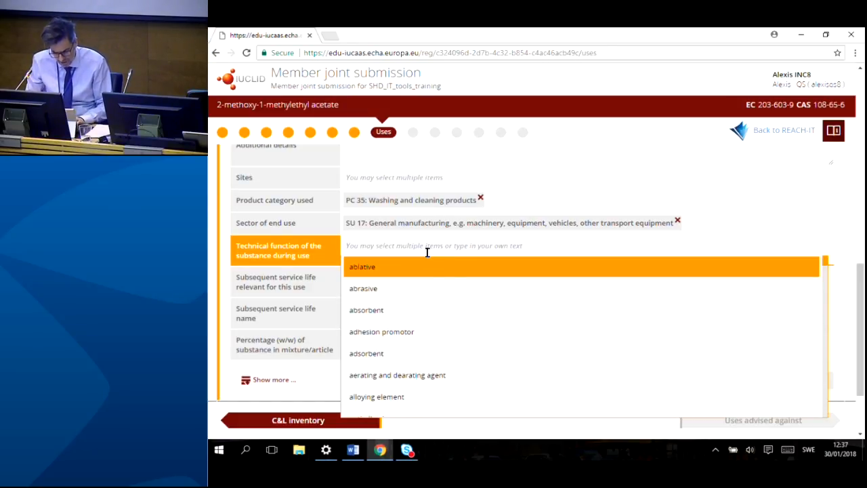
type("surf")
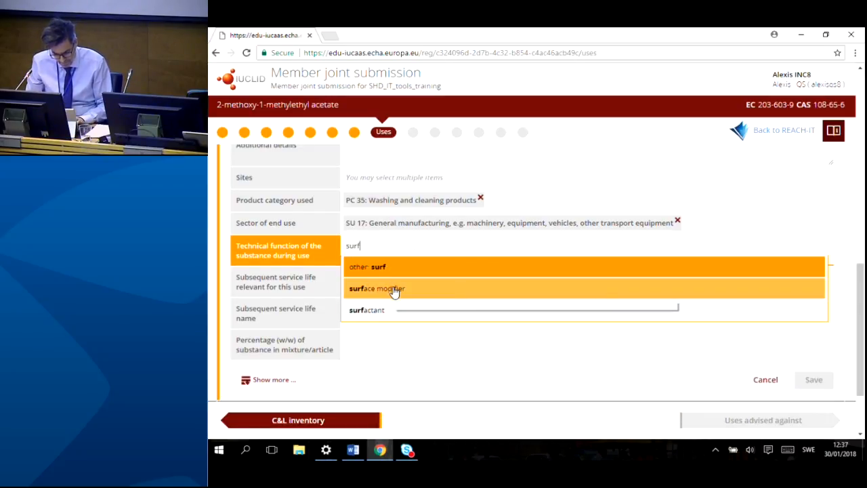
left_click(377, 311)
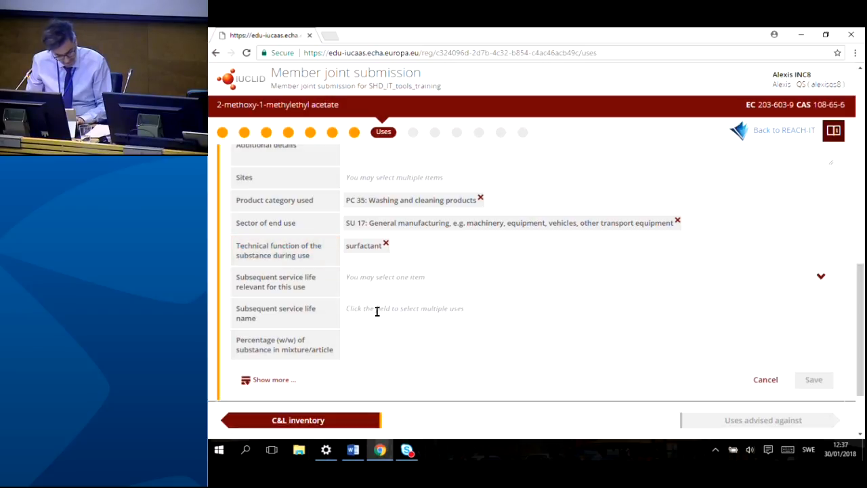
scroll(483, 278, "down", 1)
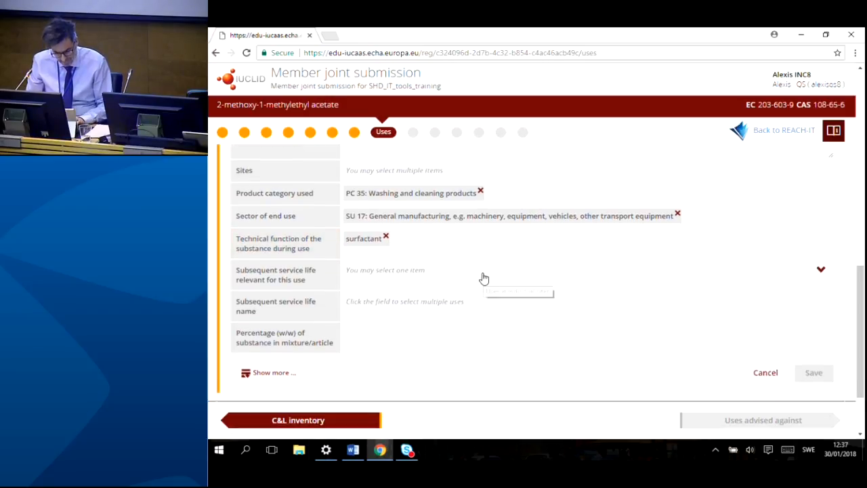
left_click(371, 263)
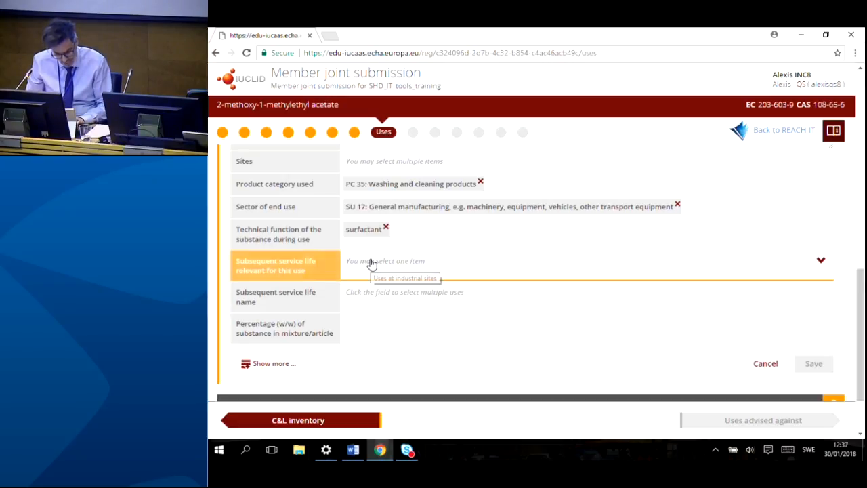
left_click(379, 303)
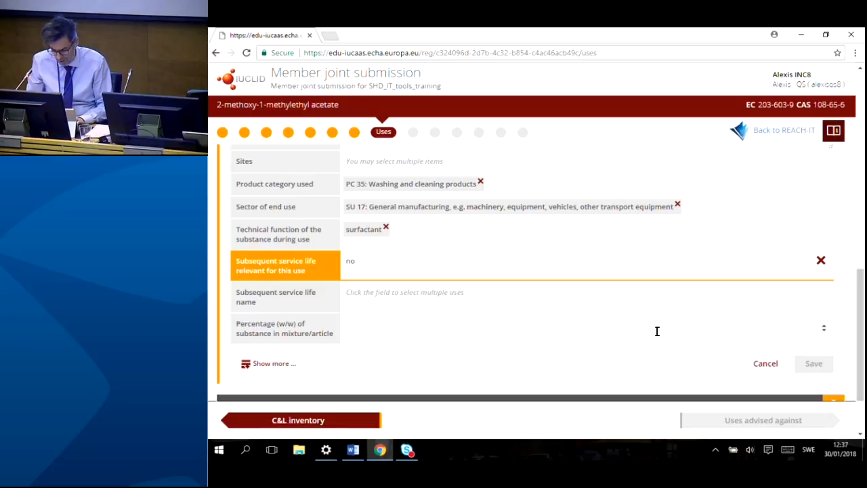
left_click(812, 365)
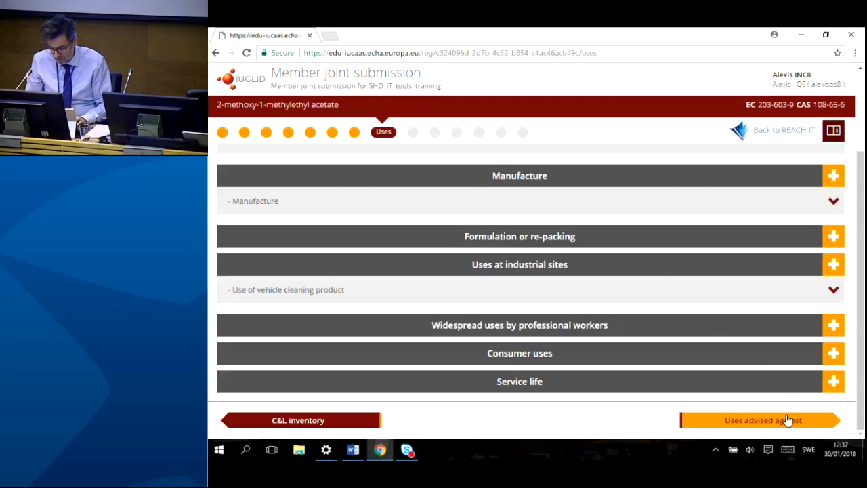
Step: Advance past the Uses advised against step to the Use information step
scroll(664, 301, "up", 2)
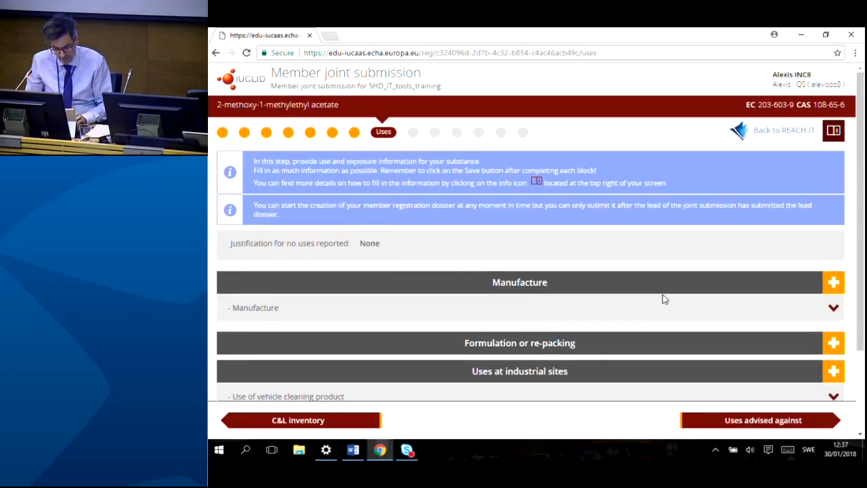
scroll(662, 299, "down", 2)
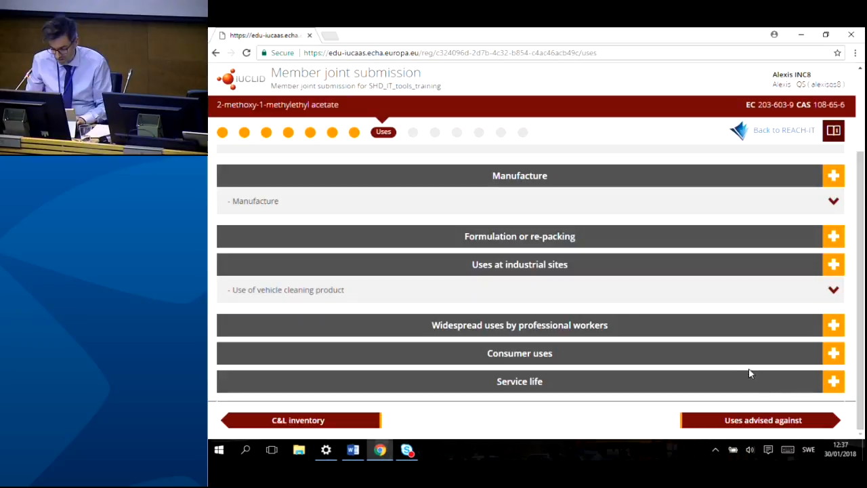
left_click(764, 421)
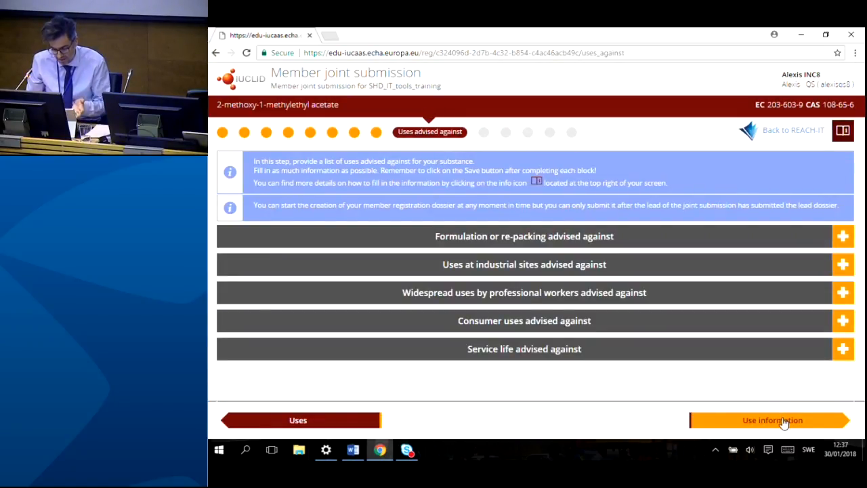
left_click(784, 421)
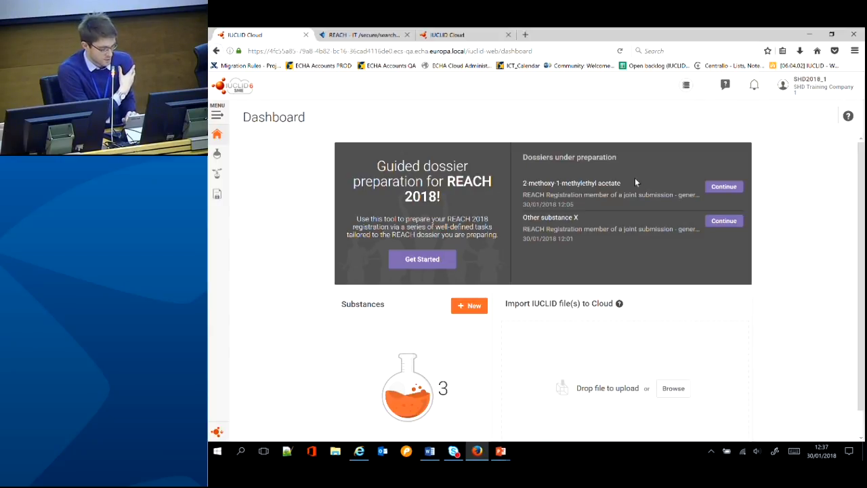
Step: Resume the 2-methoxy-1-methylethyl acetate project and open its Use and exposure information task
left_click(732, 192)
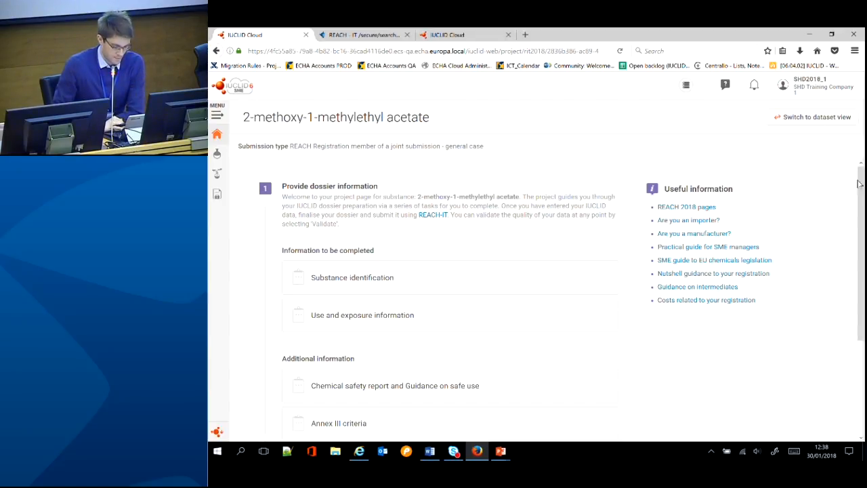
left_click_drag(858, 183, 861, 215)
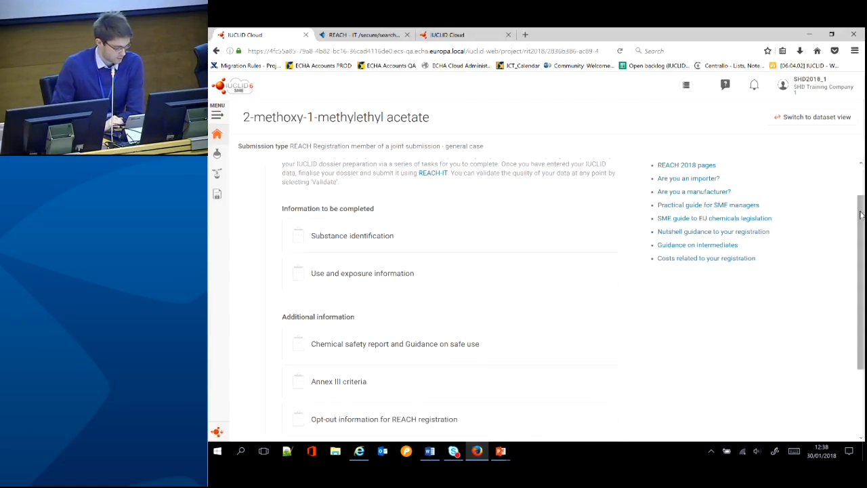
left_click(472, 281)
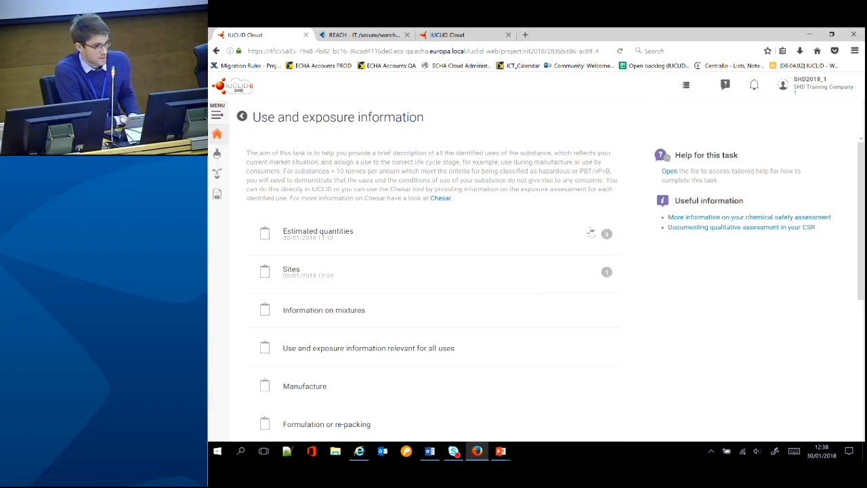
Step: Look over the Estimated quantities records, then open the Sites.001 record
left_click(519, 233)
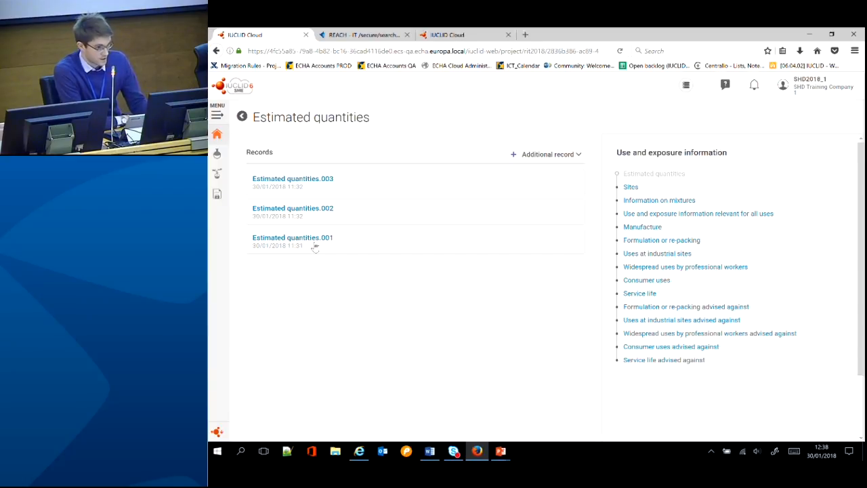
left_click(242, 116)
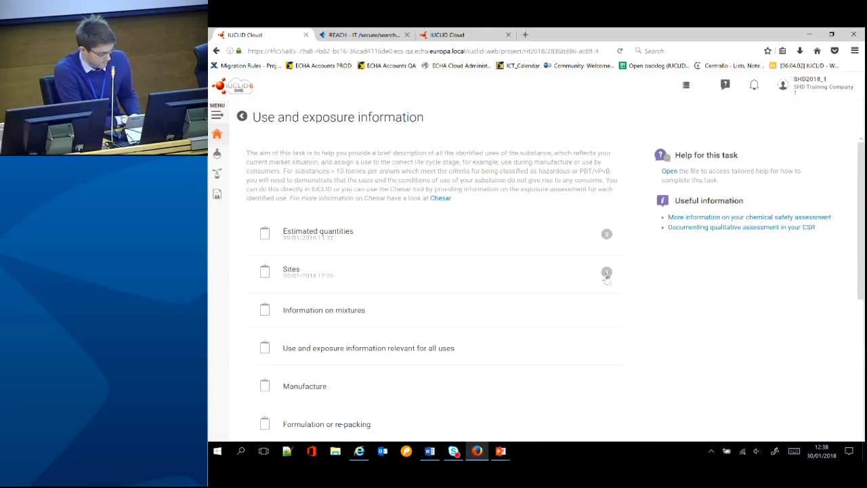
left_click(532, 271)
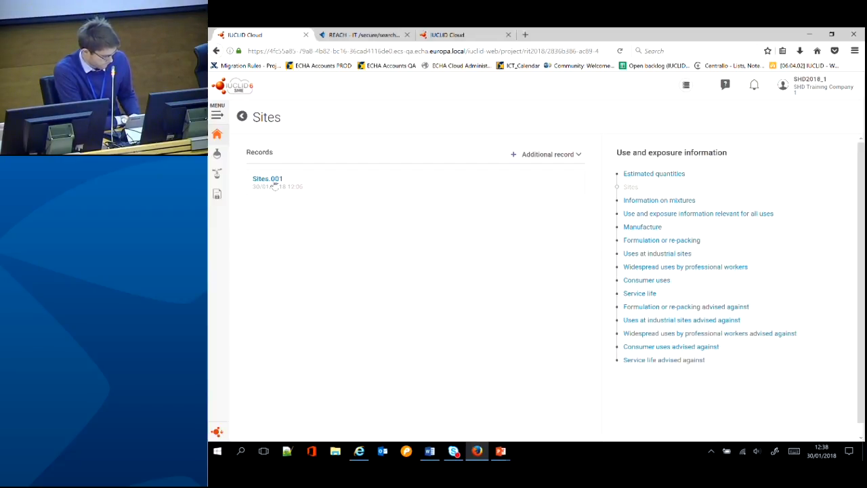
left_click(274, 181)
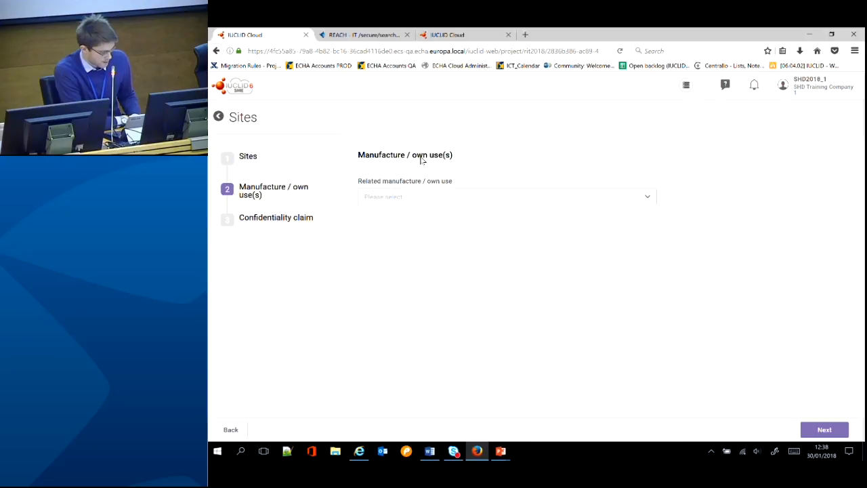
left_click(234, 427)
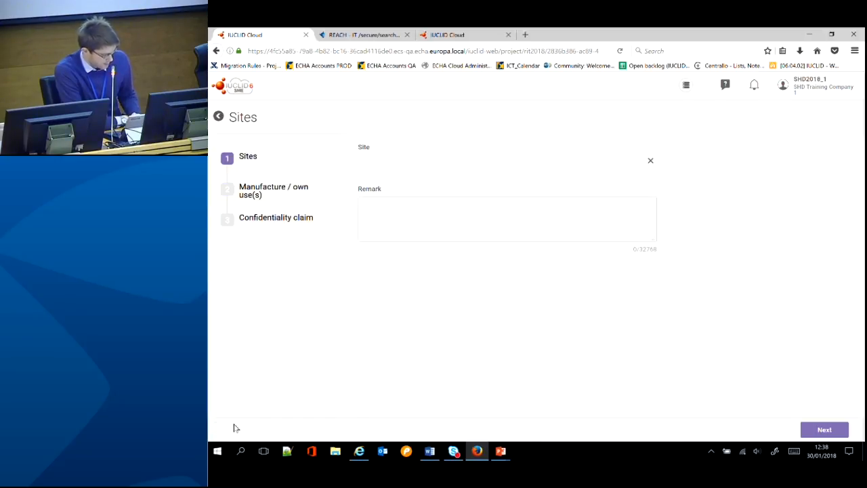
Step: Check the linked Espoo site details and finish re-saving Sites.001
left_click(389, 166)
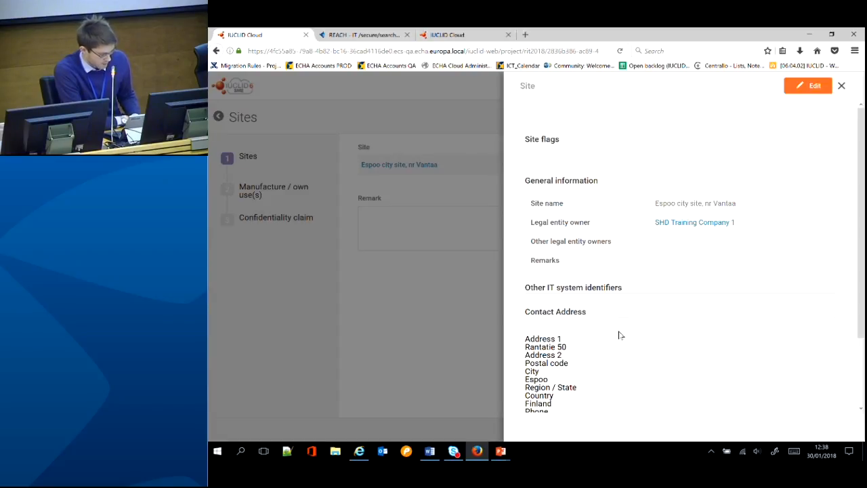
left_click(841, 85)
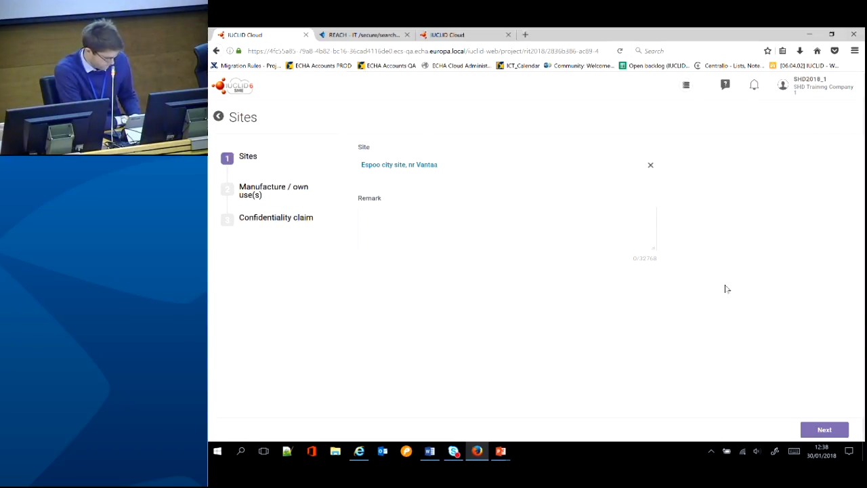
left_click(823, 428)
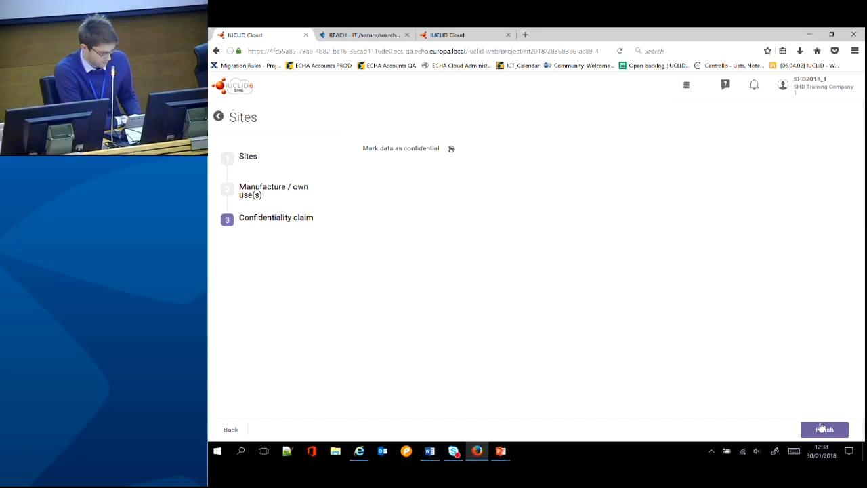
left_click(822, 428)
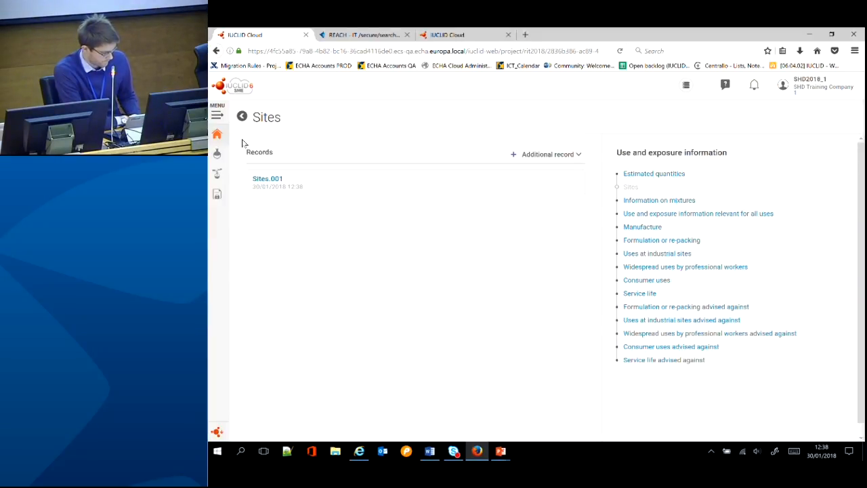
left_click(242, 117)
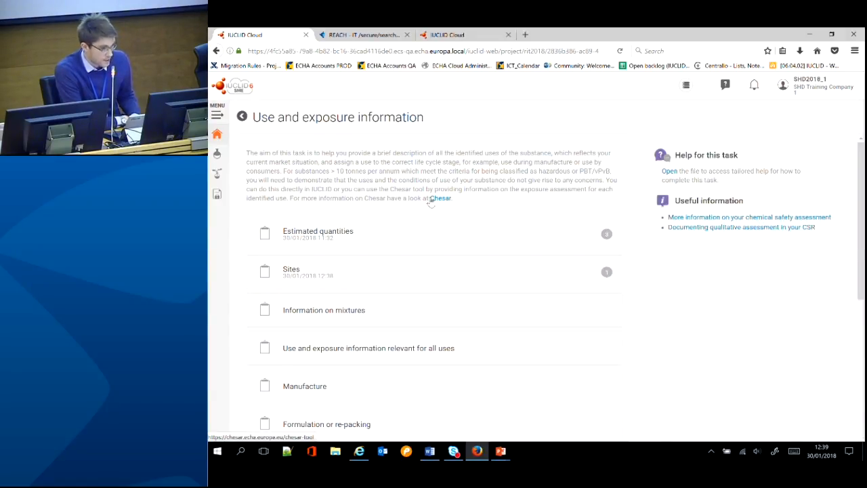
mouse_move(542, 382)
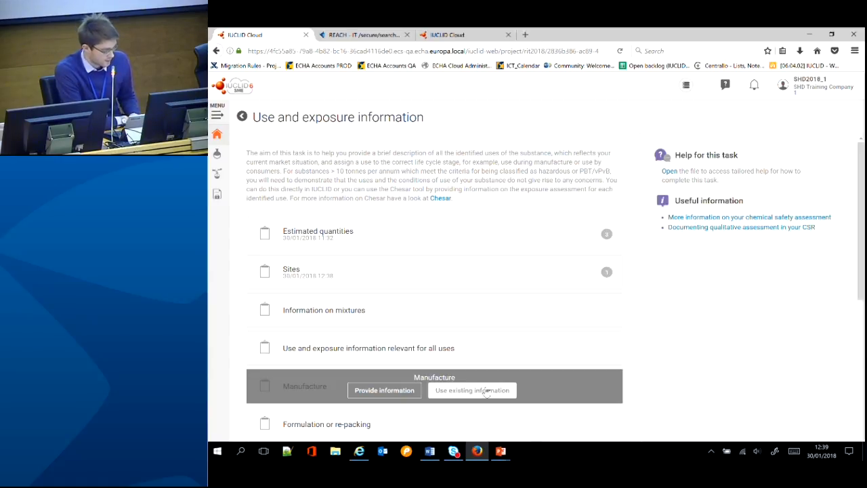
Step: Start a Manufacture record with REACH Article 10 registration status, named 'Name of manufacture'
left_click(384, 390)
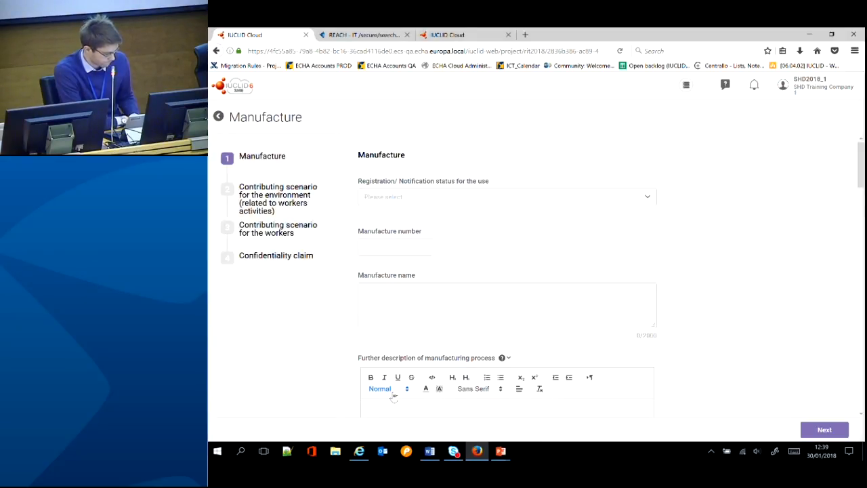
left_click(455, 199)
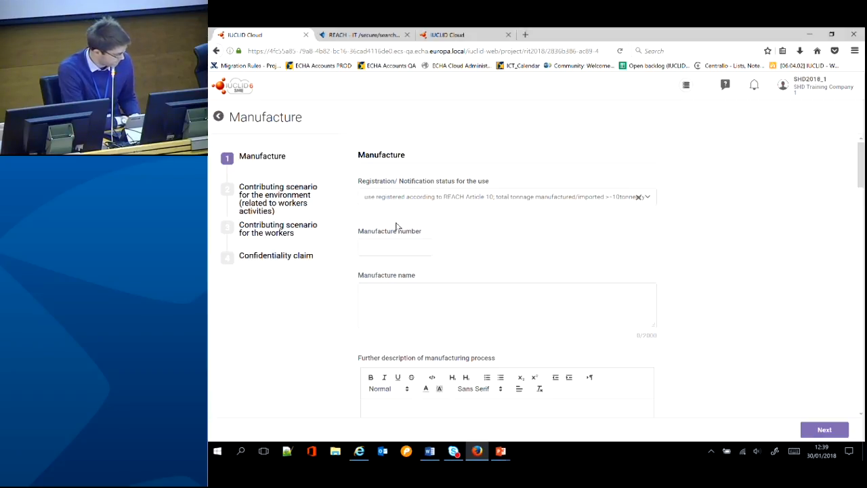
left_click(437, 305)
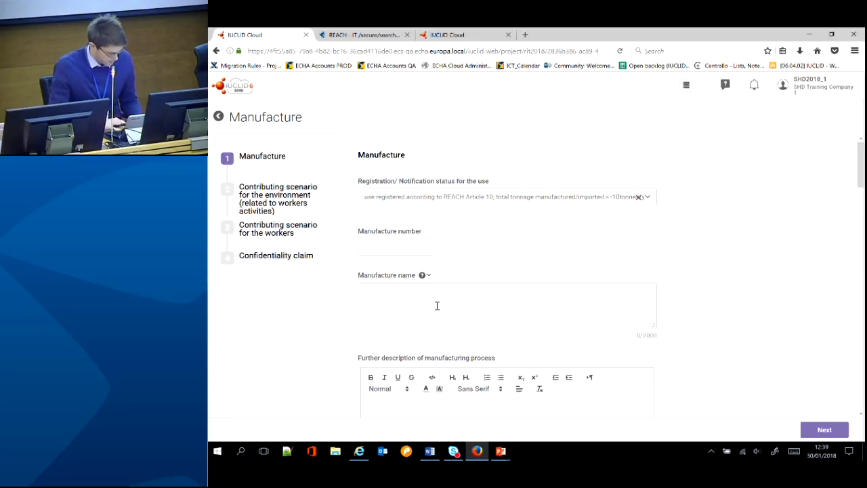
type("Name of manufacture")
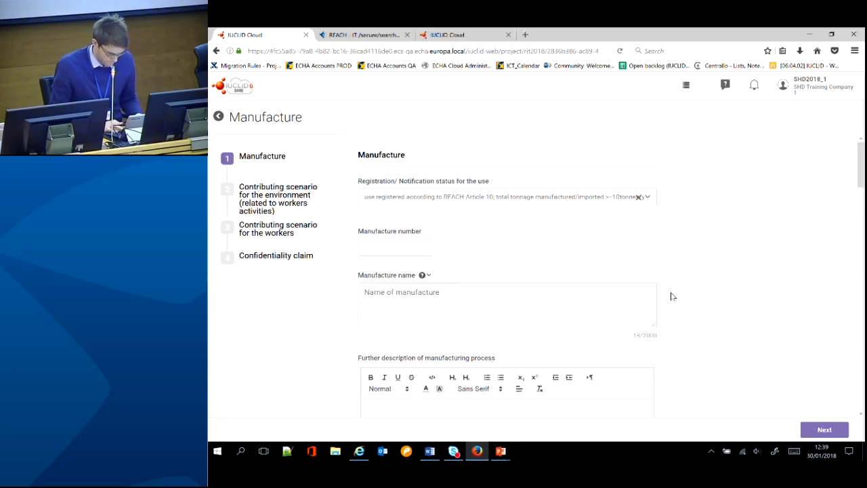
scroll(862, 170, "down", 1)
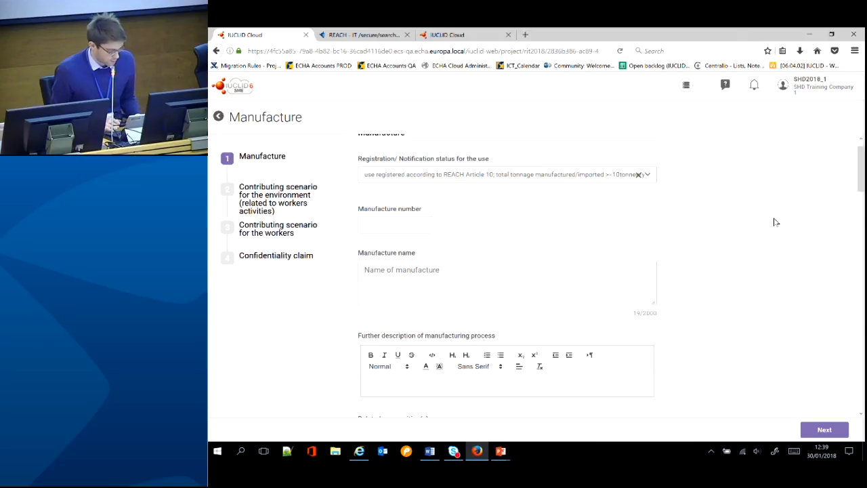
Step: Search the form for 'contributing' to reach the contributing activity sections
key("ctrl+f")
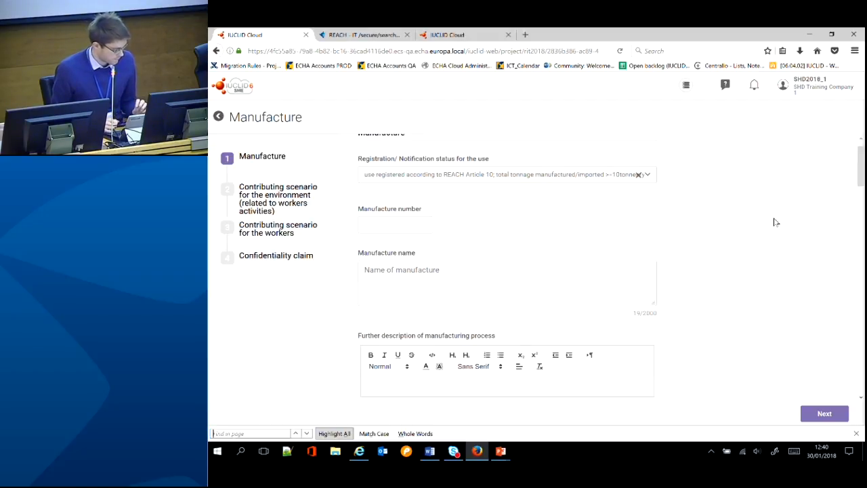
type("contributing")
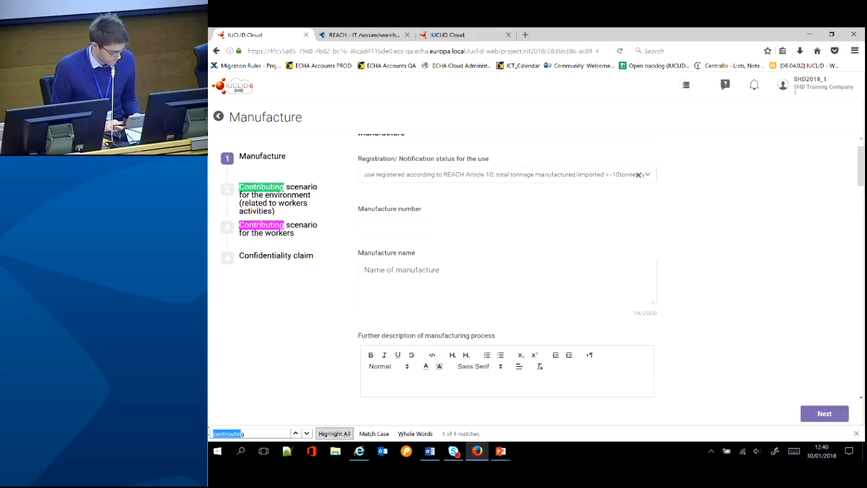
left_click(306, 433)
left_click(306, 433)
left_click(307, 434)
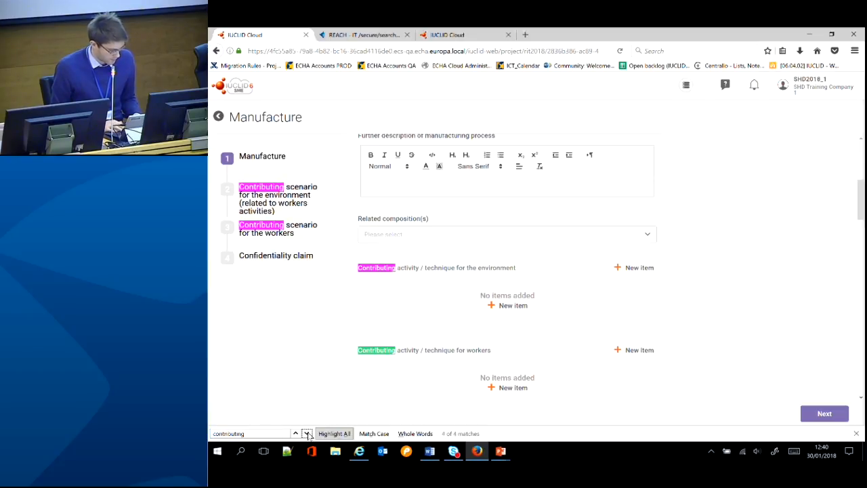
Step: Add environmental activity 'Manuacture in contained system' under ERC1: Manufacture of the substance
left_click(513, 305)
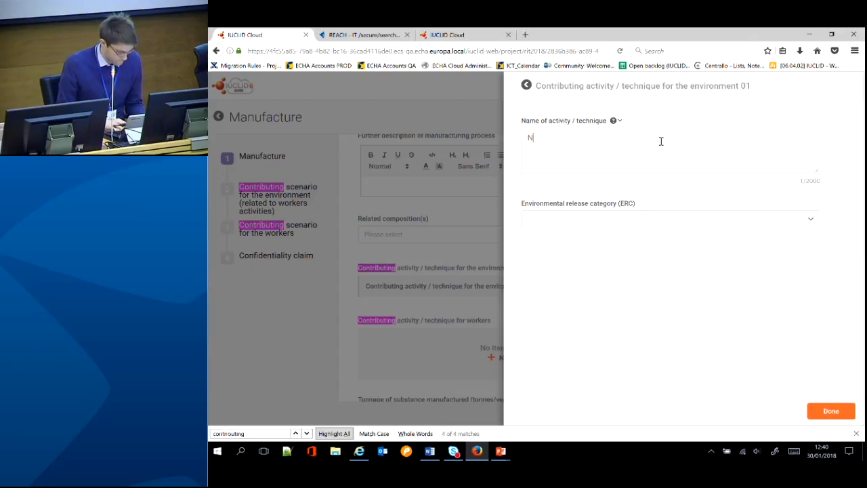
type("Manuacture")
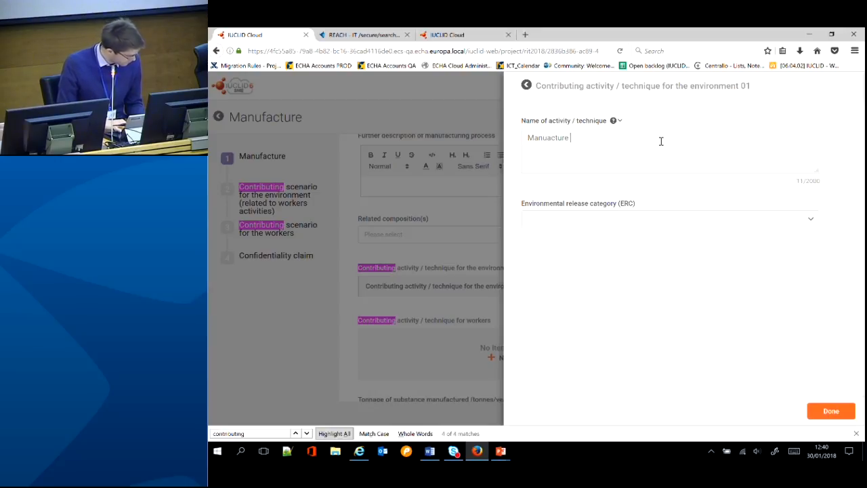
type(" in contained system")
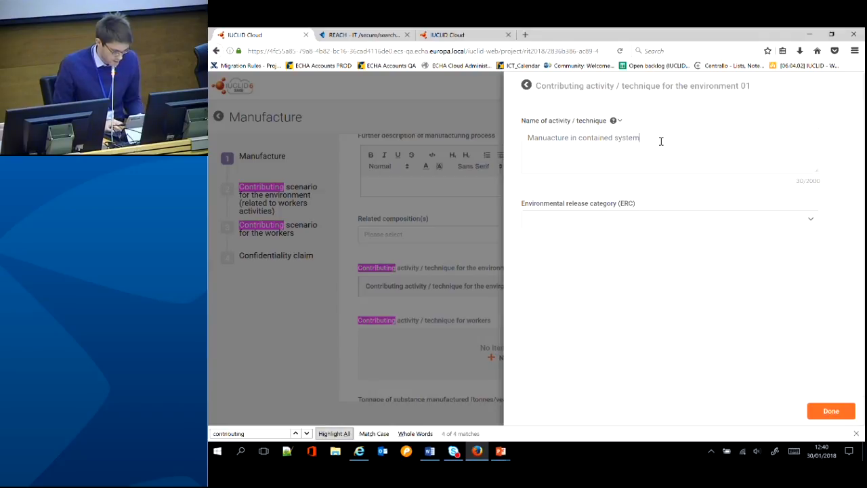
left_click(617, 221)
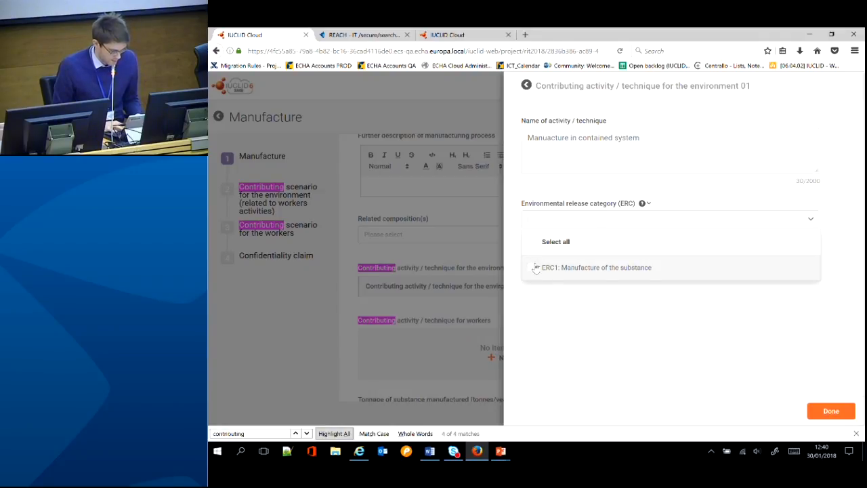
left_click(536, 268)
left_click(832, 410)
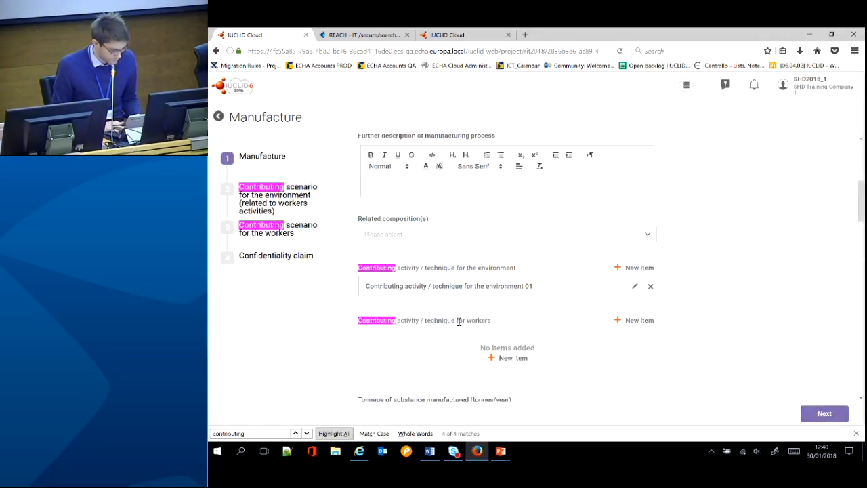
Step: Add worker activity 'closed manufacturing process' under PROC 1 and finish saving the record
left_click(510, 357)
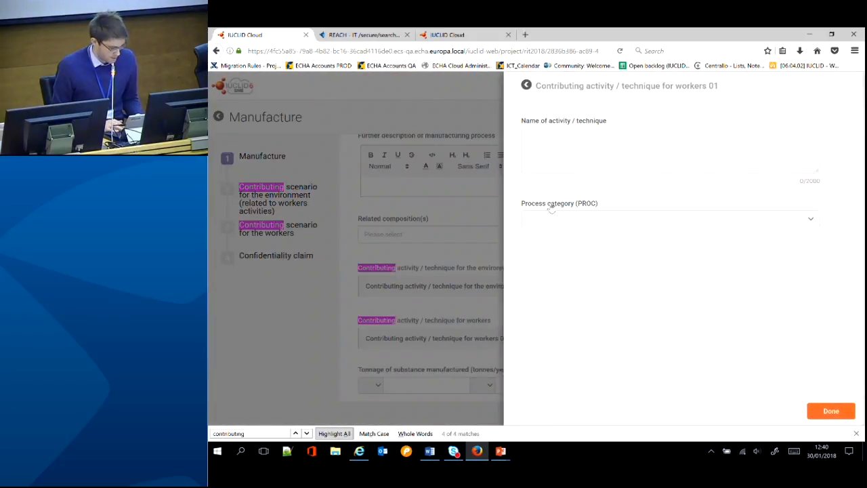
type("closed manufacturing process")
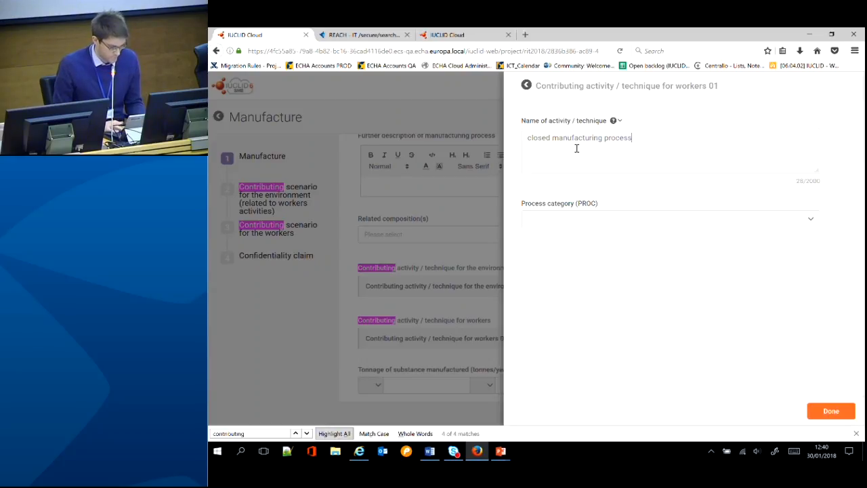
left_click(576, 212)
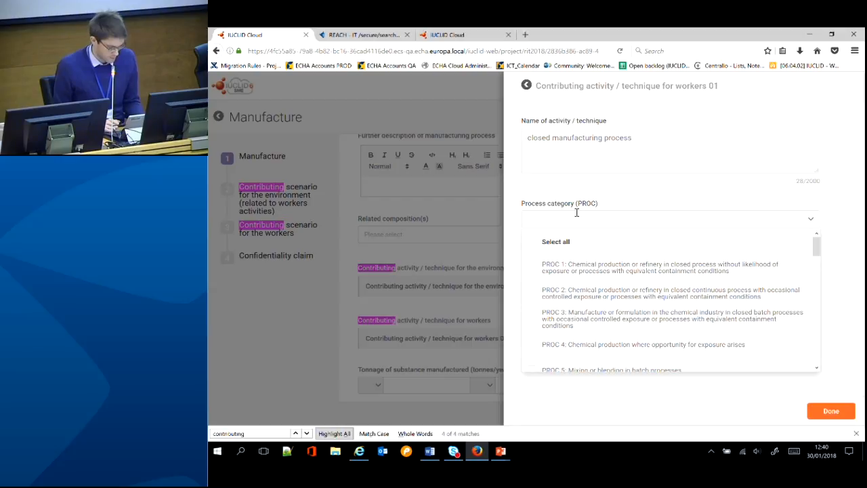
type("1")
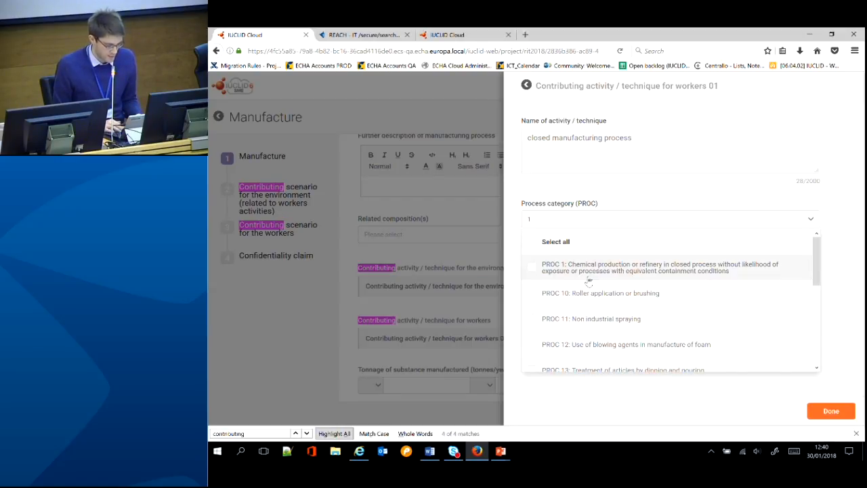
left_click(536, 271)
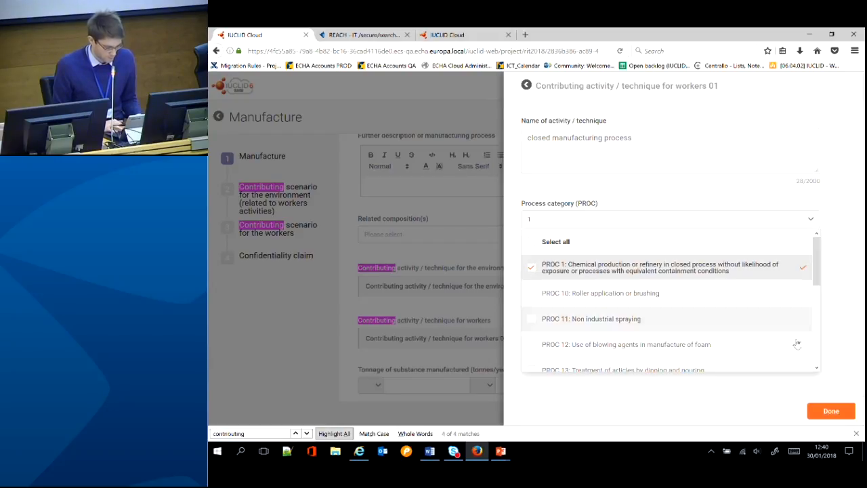
left_click(835, 414)
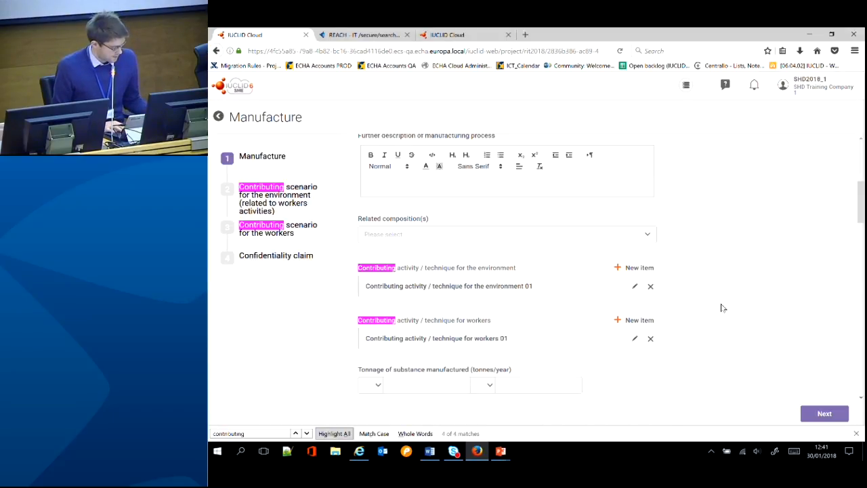
left_click(821, 413)
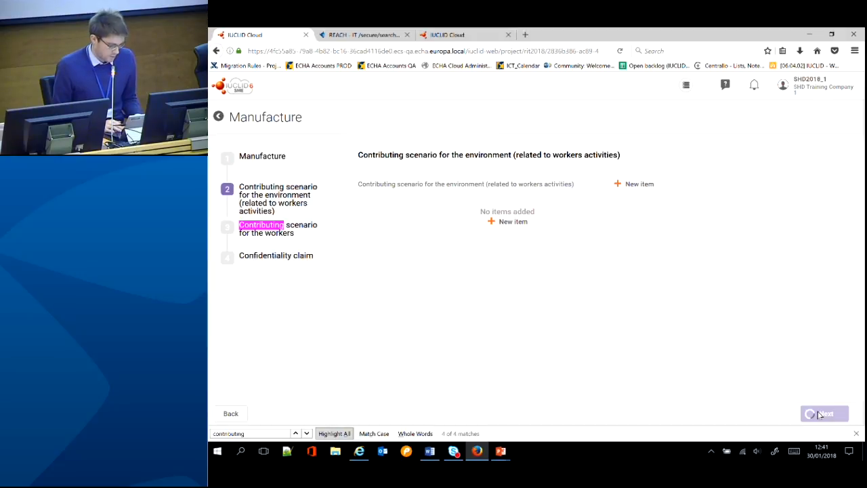
left_click(819, 414)
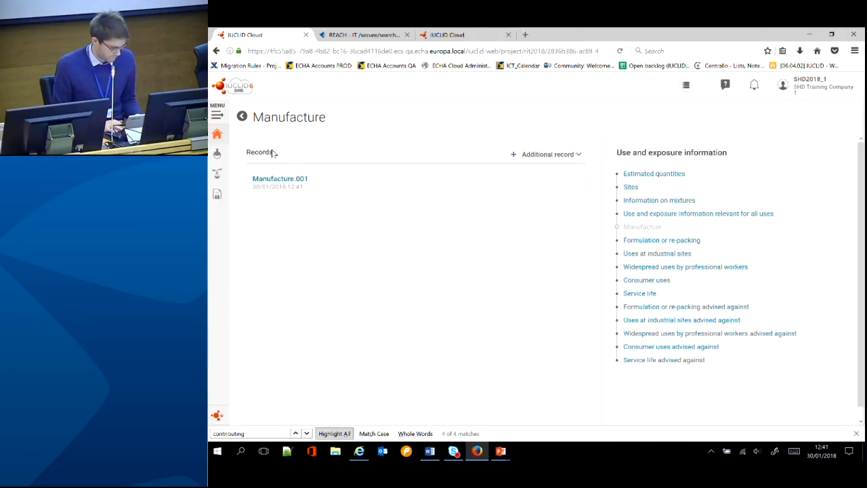
Step: Go back from Manufacture to the Use and exposure information list and scroll to Uses at industrial sites
left_click(242, 117)
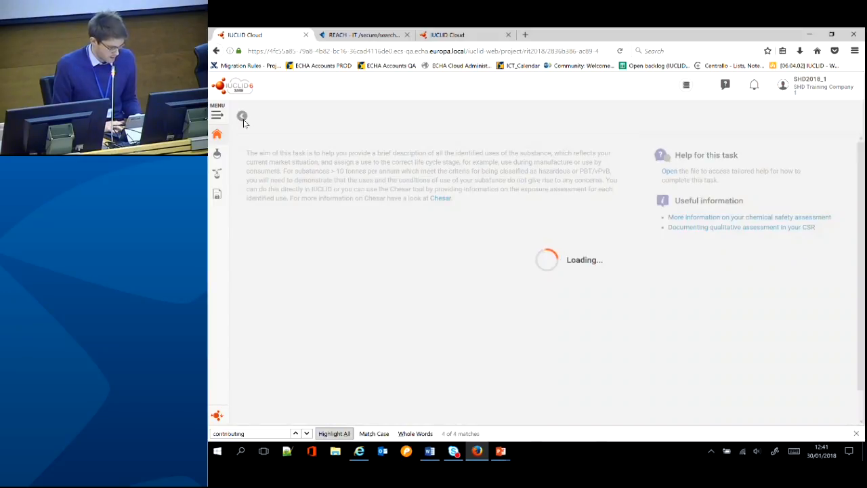
scroll(854, 296, "down", 3)
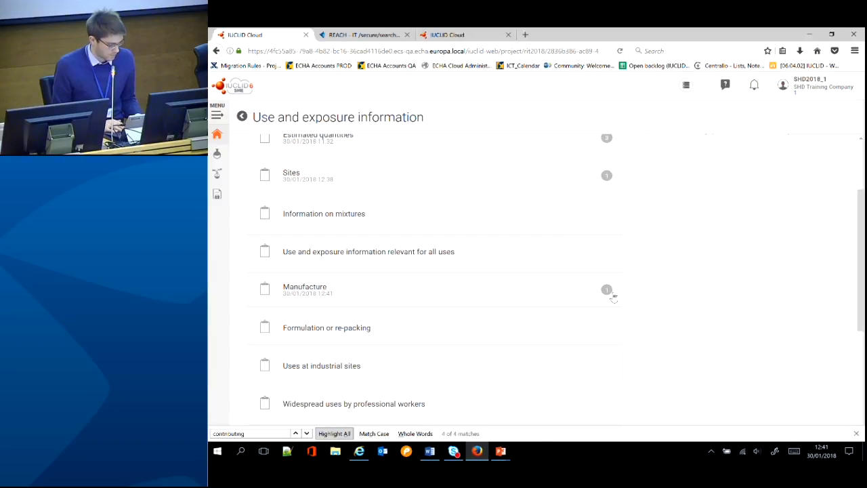
mouse_move(474, 369)
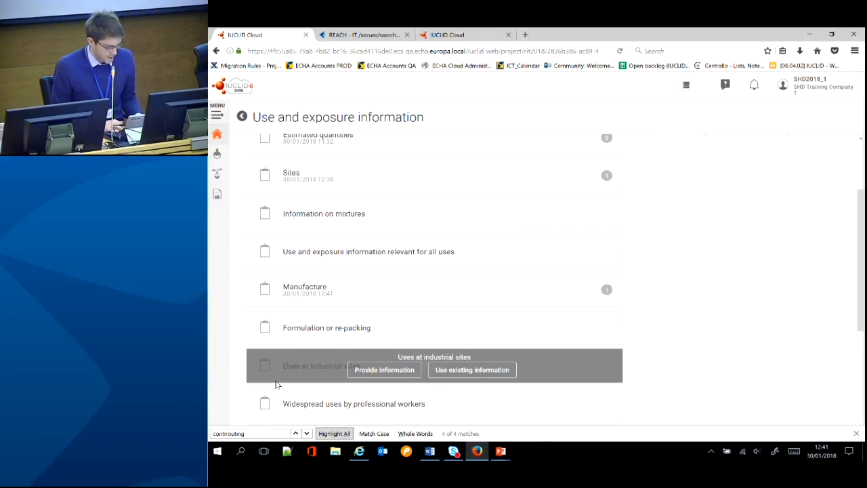
Step: Start a new Uses at industrial sites record with status Article 10, 10 tonnes or more, and enter its use name
left_click(362, 373)
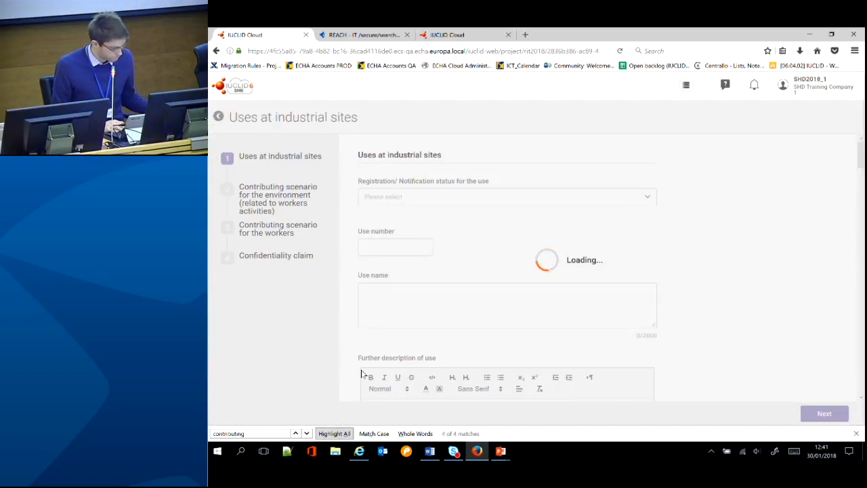
left_click(449, 203)
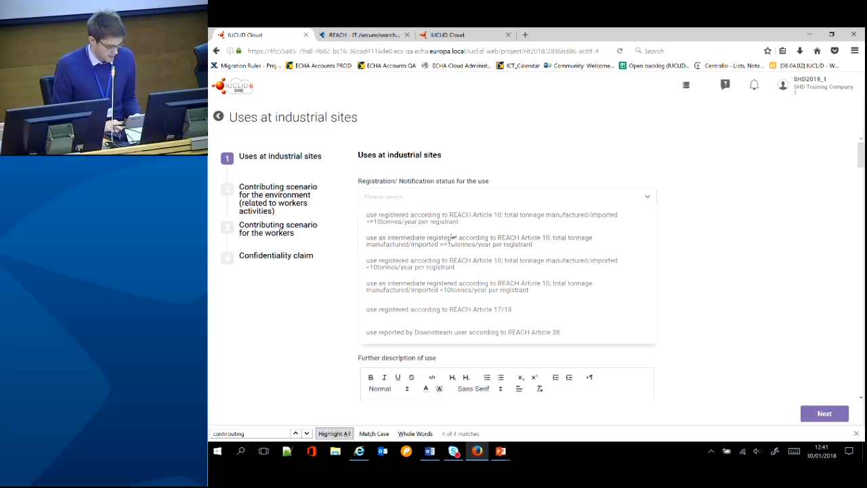
left_click(487, 229)
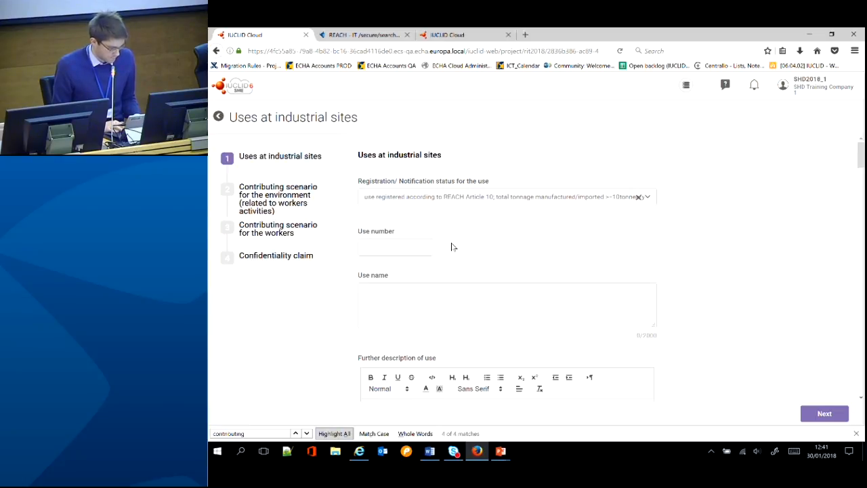
left_click(485, 297)
type("Use name")
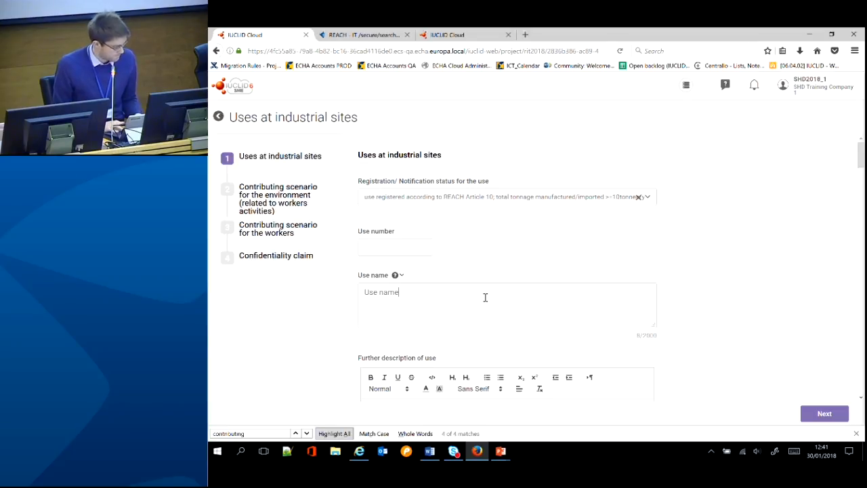
left_click(750, 319)
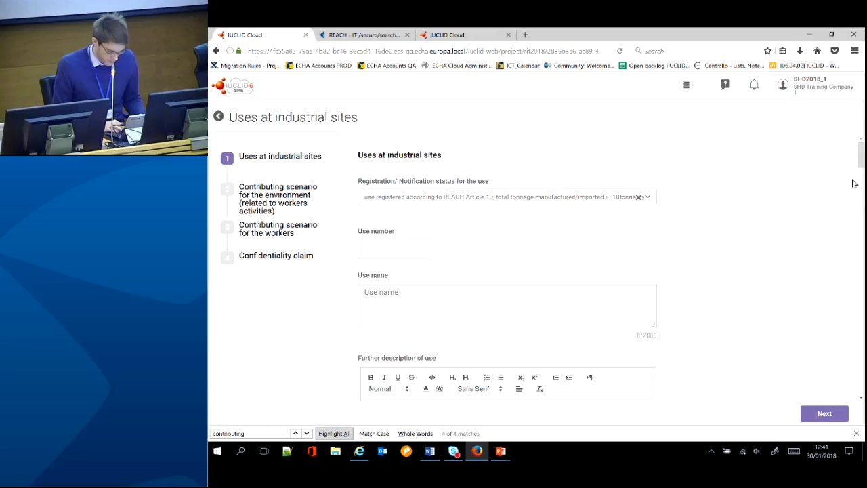
Step: Edit the use description so it reads 'spraying and rinsing' on one line
left_click_drag(859, 163, 859, 182)
type("spraying")
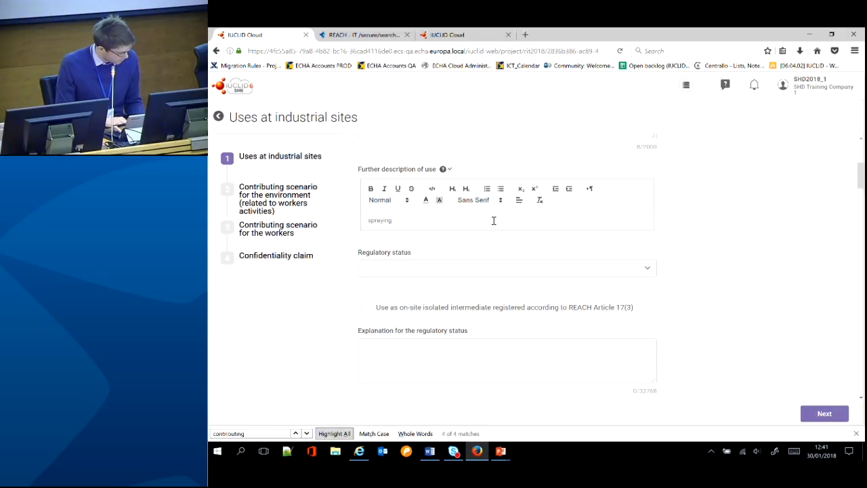
key("Return")
type("and rinsing")
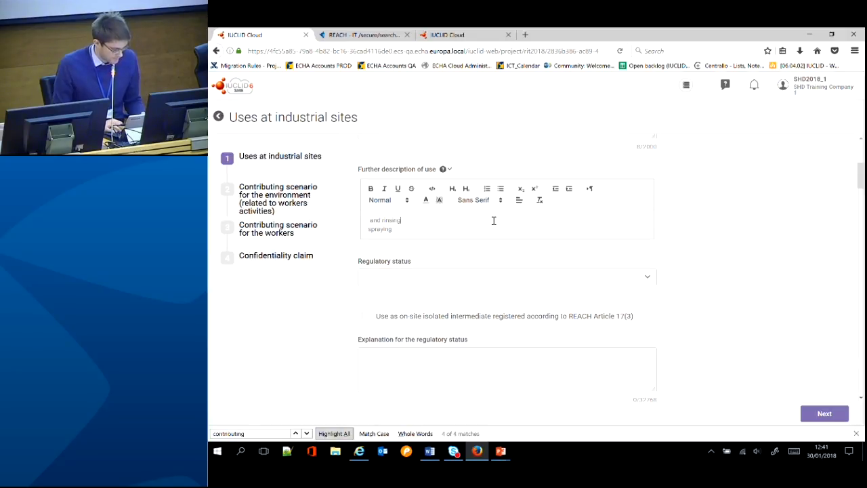
left_click_drag(405, 221, 369, 221)
key("ctrl+c")
key("BackSpace")
key("ctrl+v")
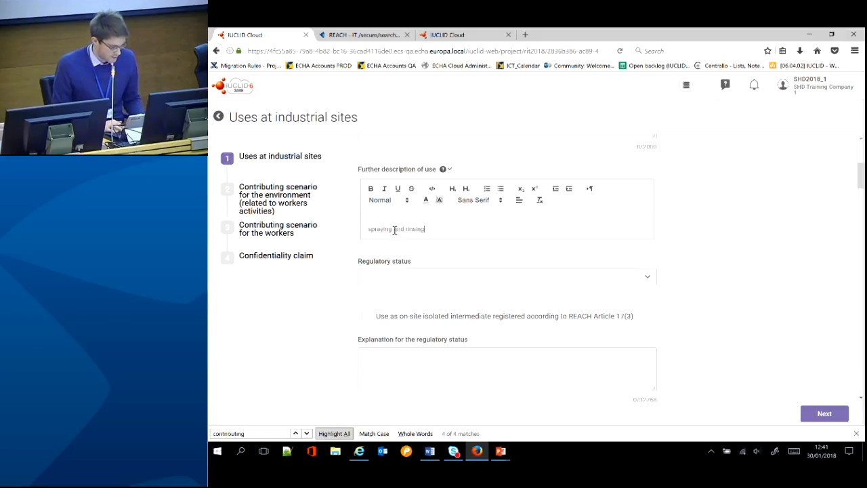
left_click(368, 230)
key("BackSpace")
left_click(423, 222)
left_click_drag(433, 221, 370, 225)
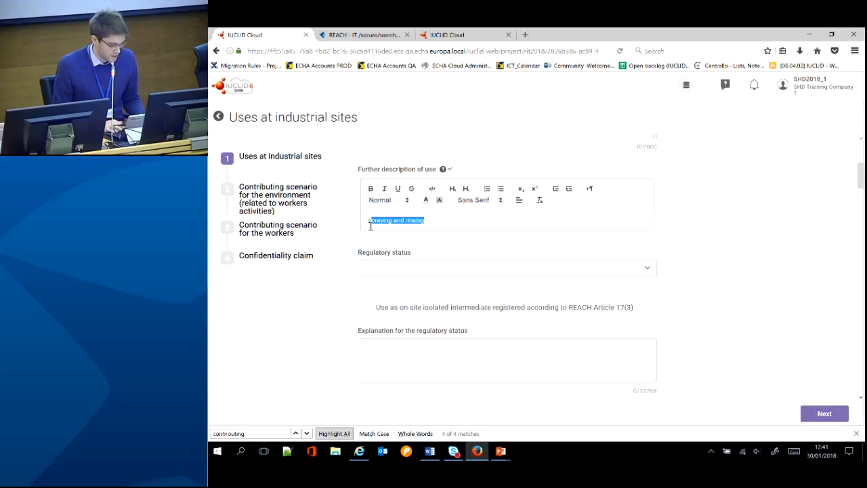
left_click(365, 224)
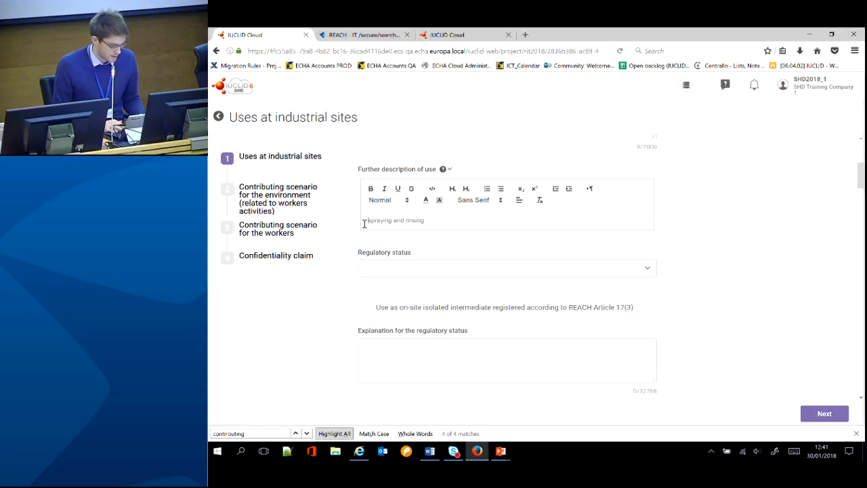
triple_click(442, 222)
left_click(439, 220)
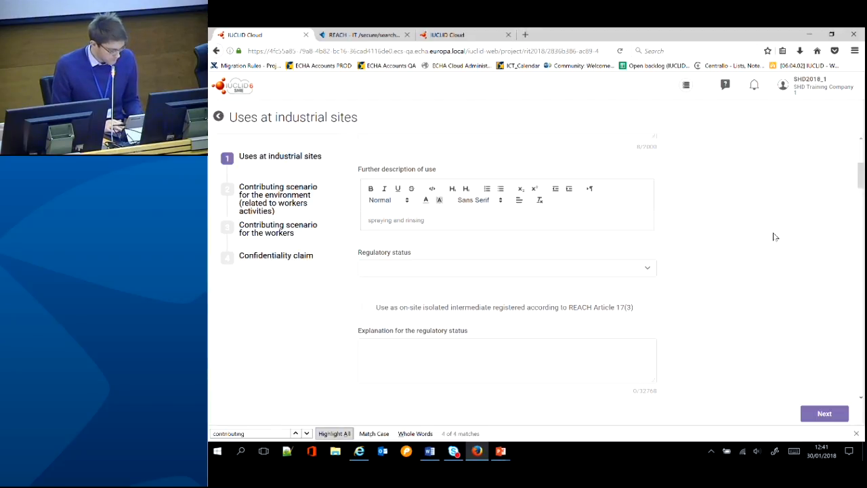
Step: Add an environmental contributing activity 'automated water ...' with release category ERC4
key("ctrl+f")
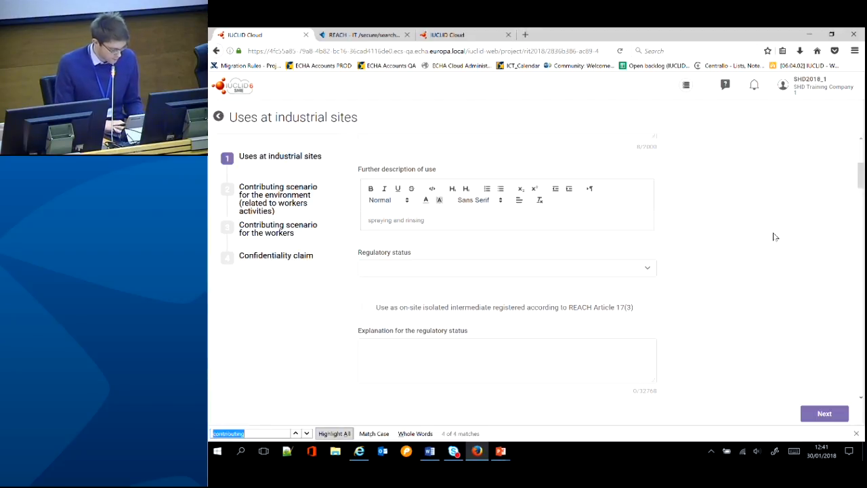
left_click(307, 433)
left_click(307, 433)
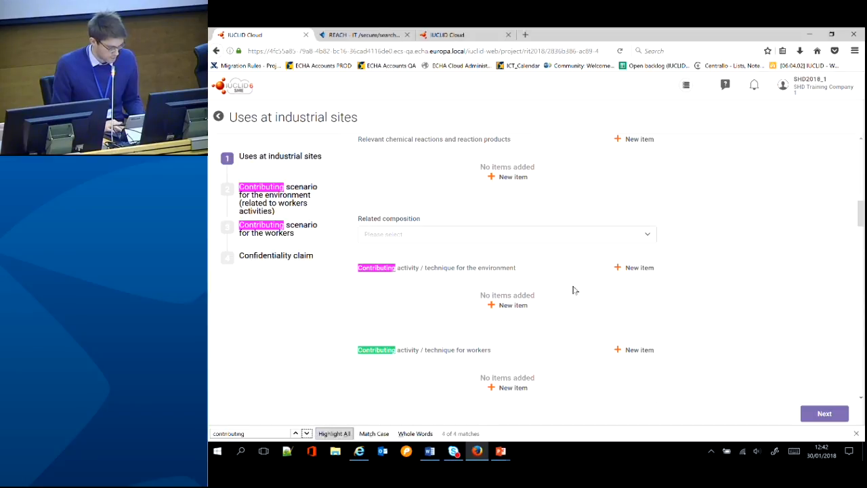
left_click(500, 306)
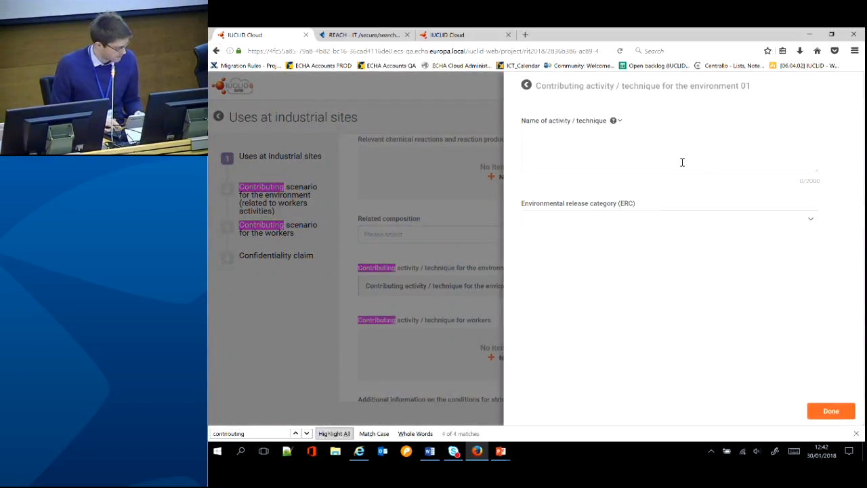
type("automated water ...")
left_click(661, 221)
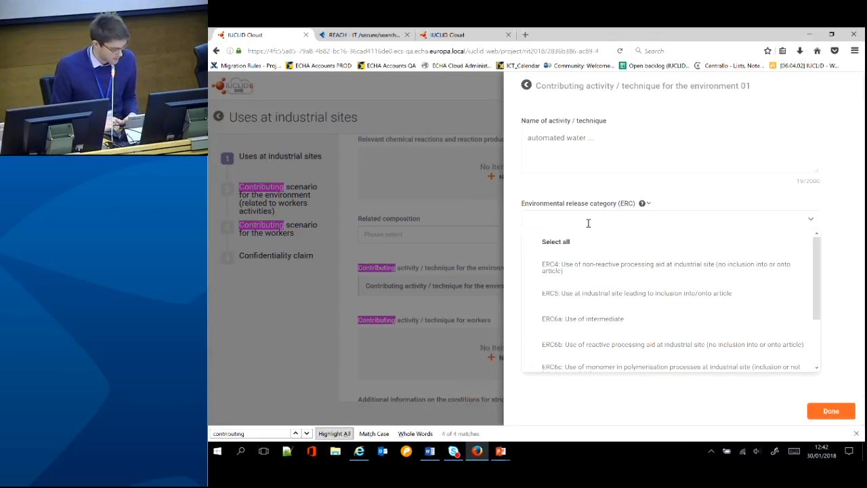
type("4")
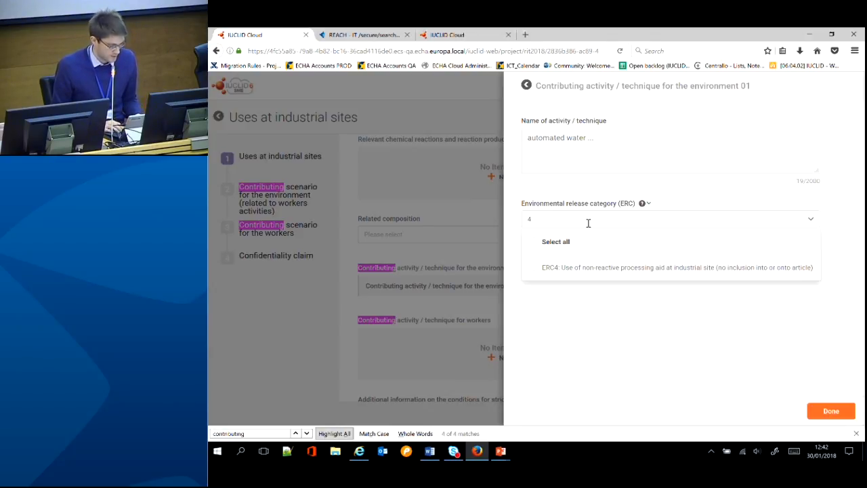
left_click(531, 271)
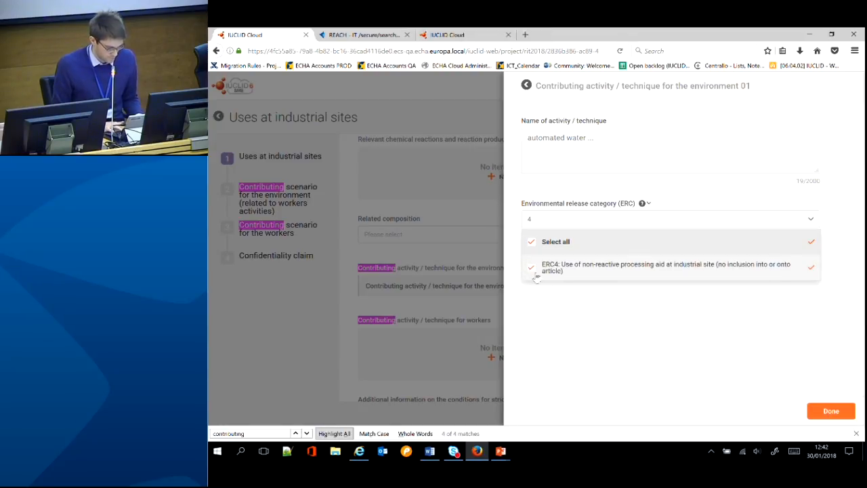
left_click(816, 412)
Step: Add a worker contributing activity 'transfer of products' with process category PROC 8b
left_click(513, 357)
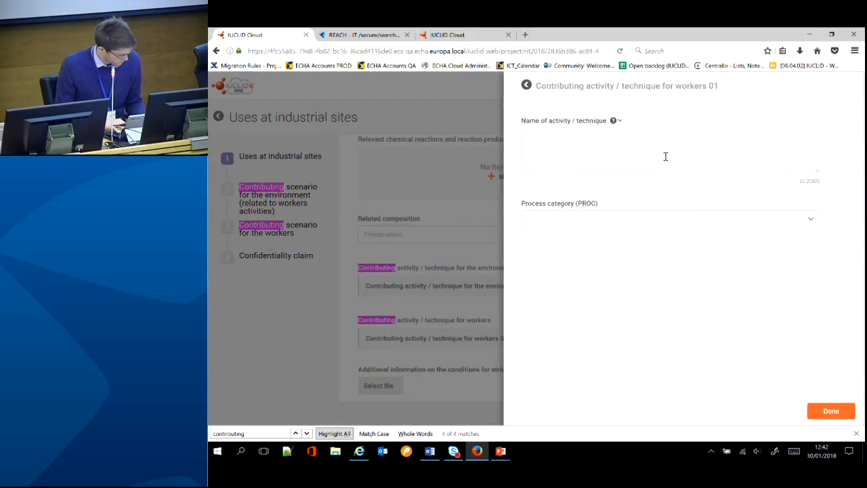
type("ransfer of products ..")
left_click(640, 218)
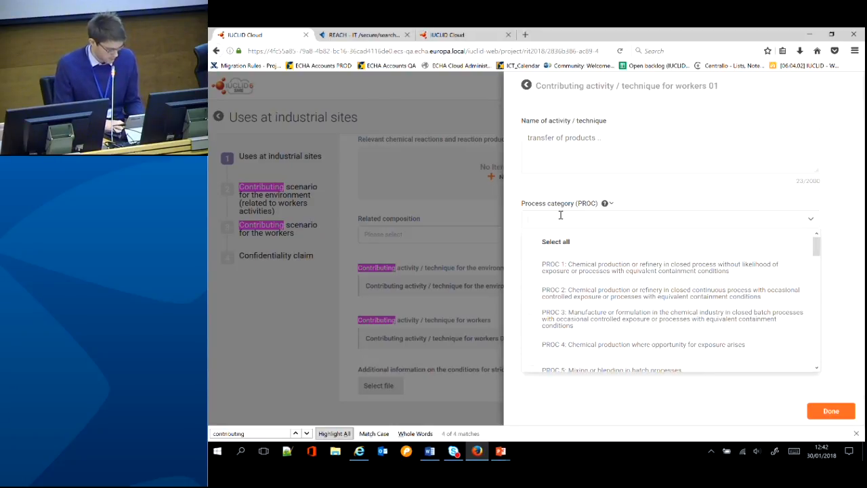
type("8b")
left_click(596, 267)
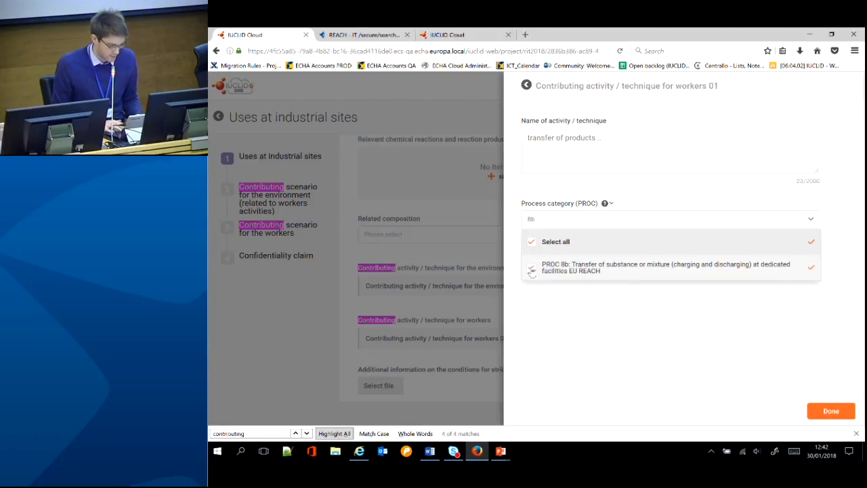
left_click(837, 418)
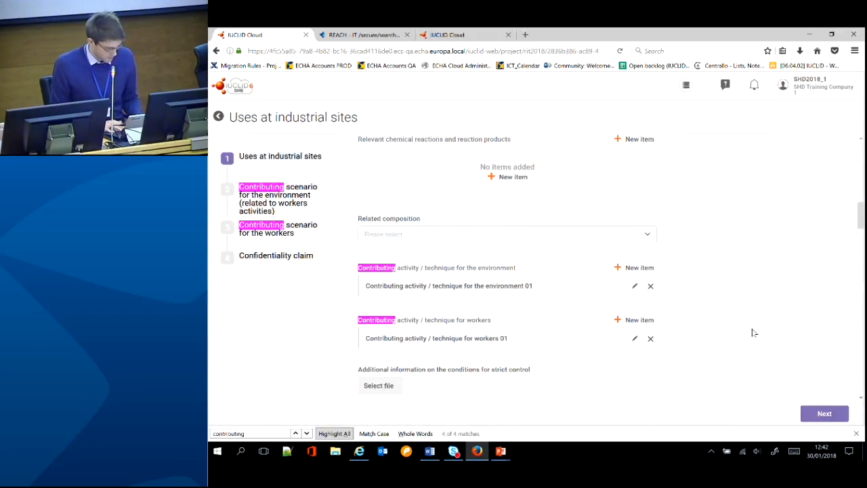
key("ctrl+f")
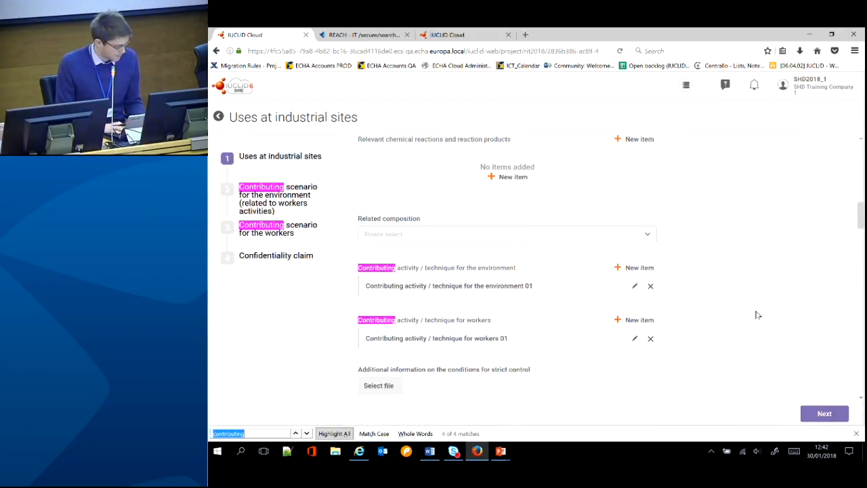
Step: Set product category PC 35 (washing and cleaning products) and sector of end use SU 17
type("product")
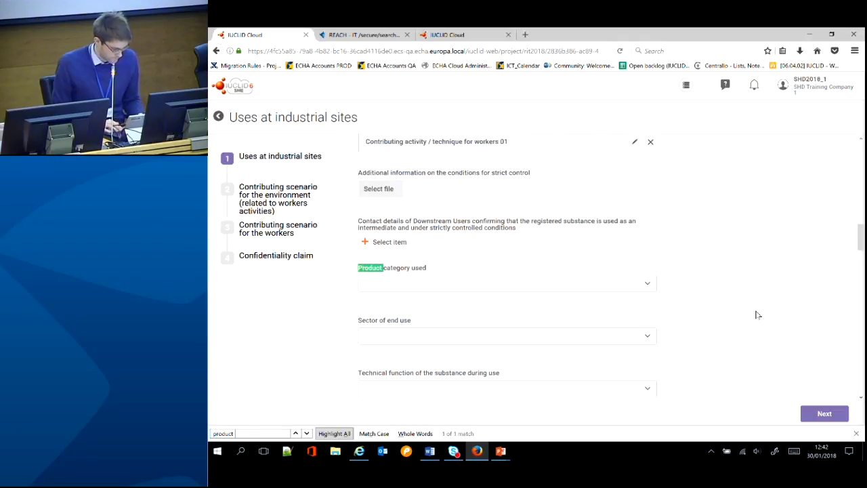
left_click(646, 284)
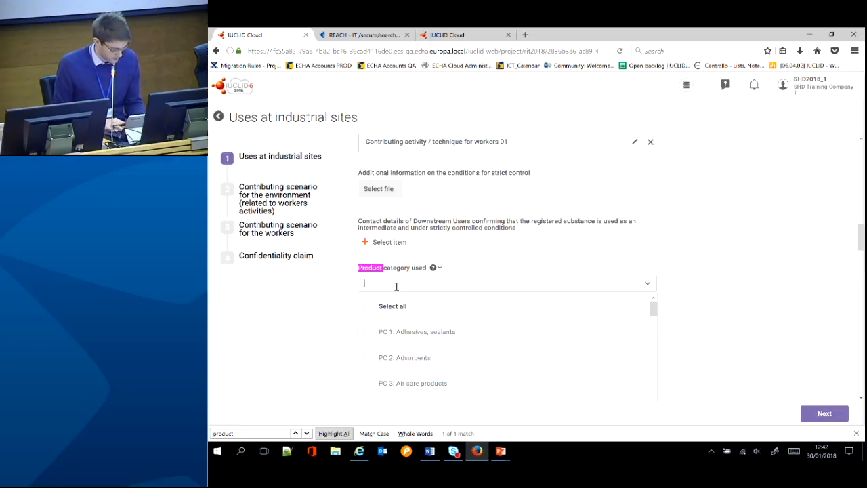
type("35")
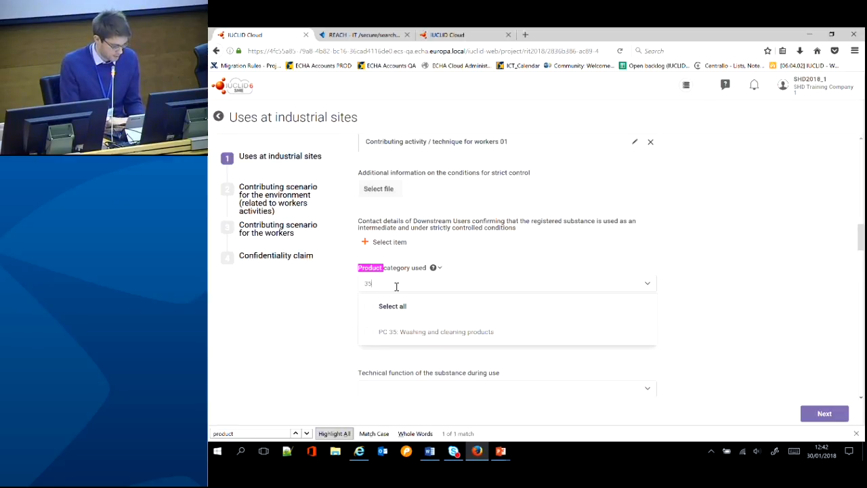
left_click(364, 335)
left_click(759, 304)
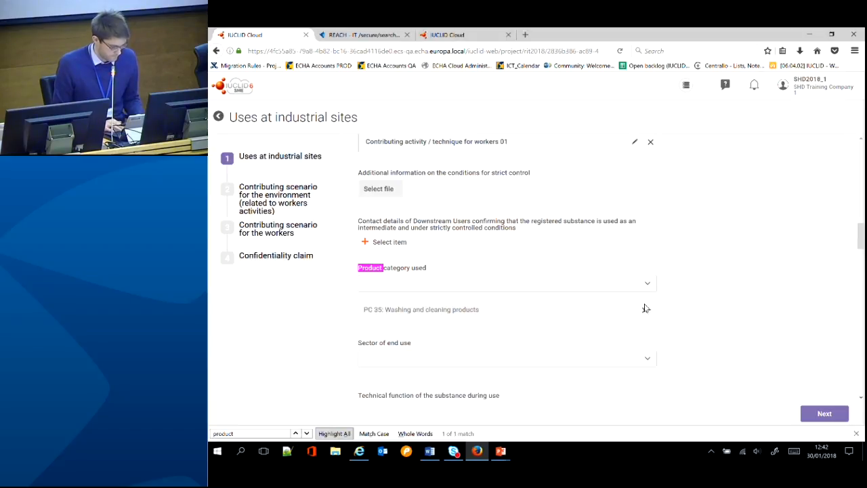
left_click(481, 359)
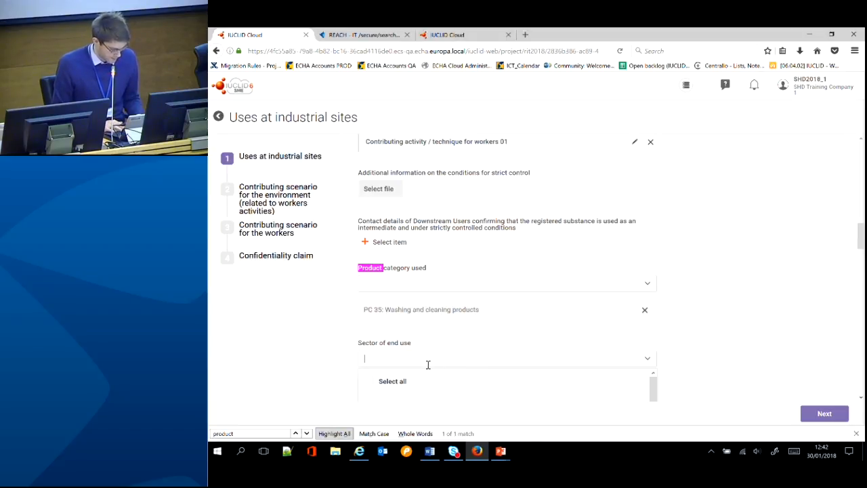
type("17")
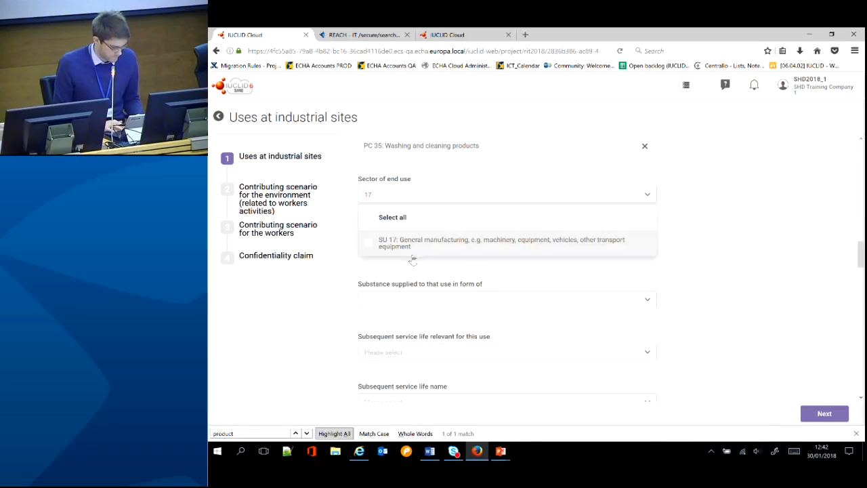
left_click(369, 242)
left_click(685, 250)
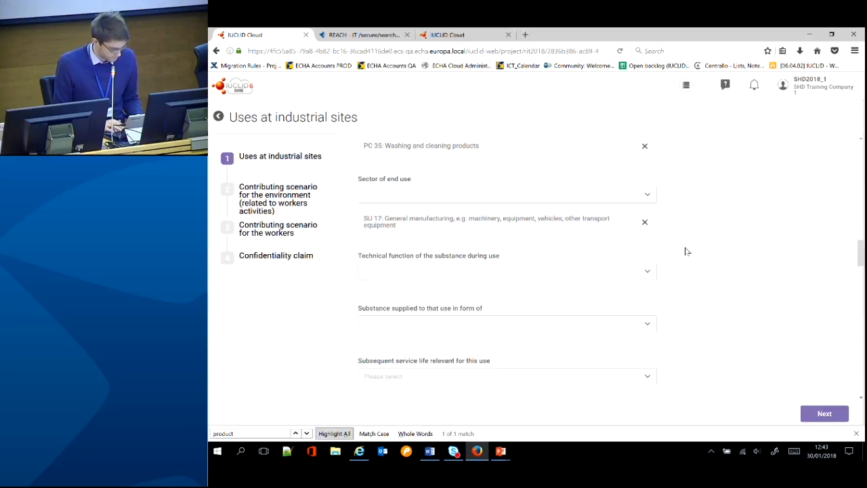
Step: Set technical function to surfactant and subsequent service life relevance to no, then continue
left_click(645, 272)
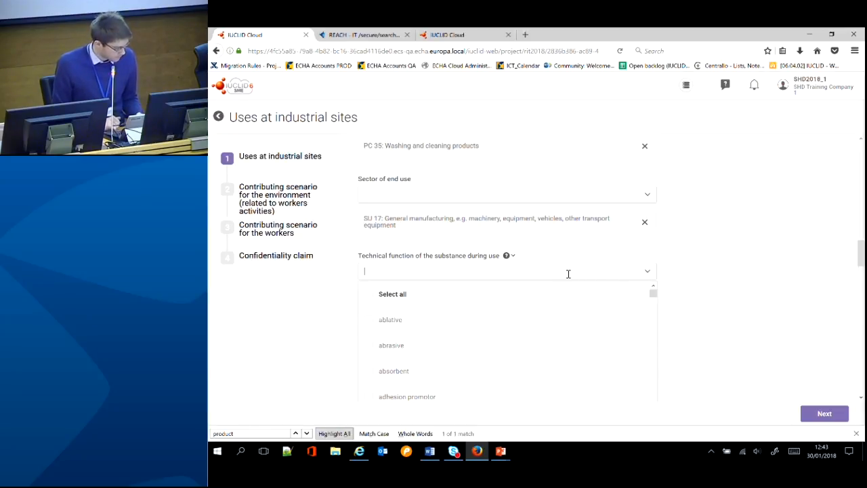
type("surf")
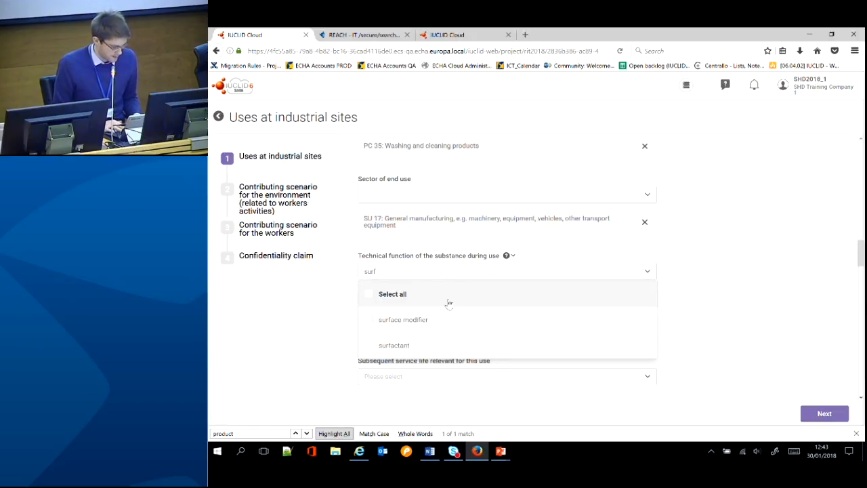
left_click(366, 345)
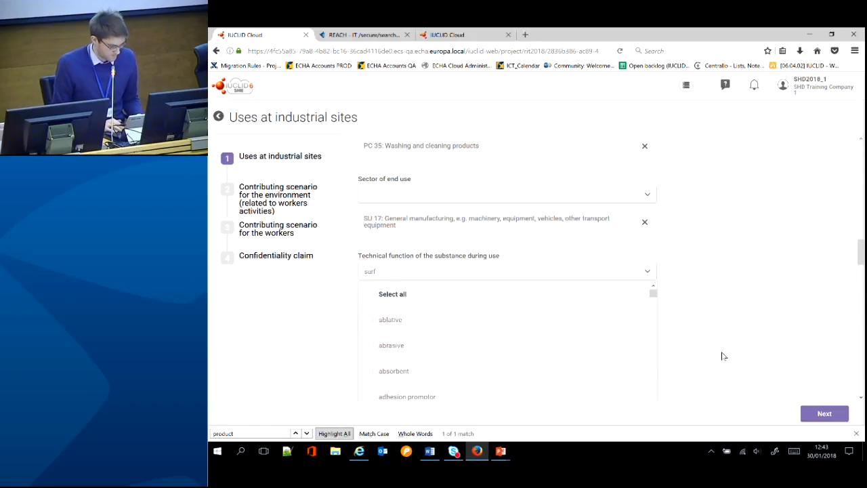
left_click(783, 348)
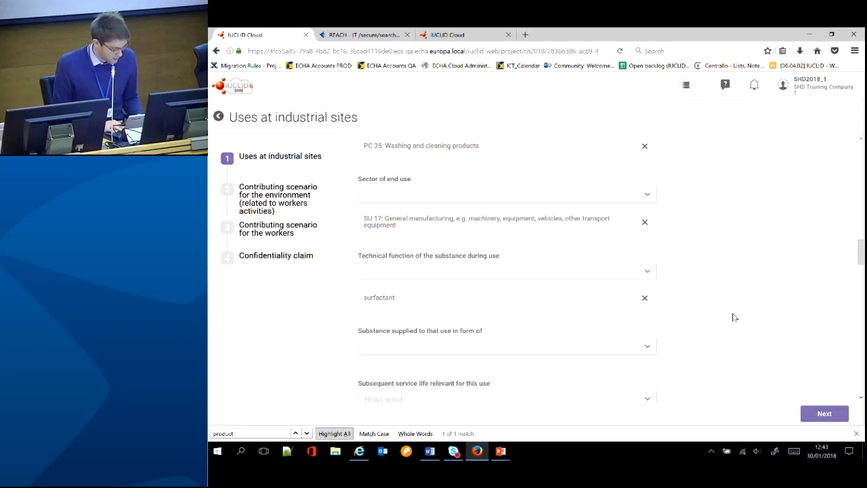
left_click_drag(863, 246, 863, 268)
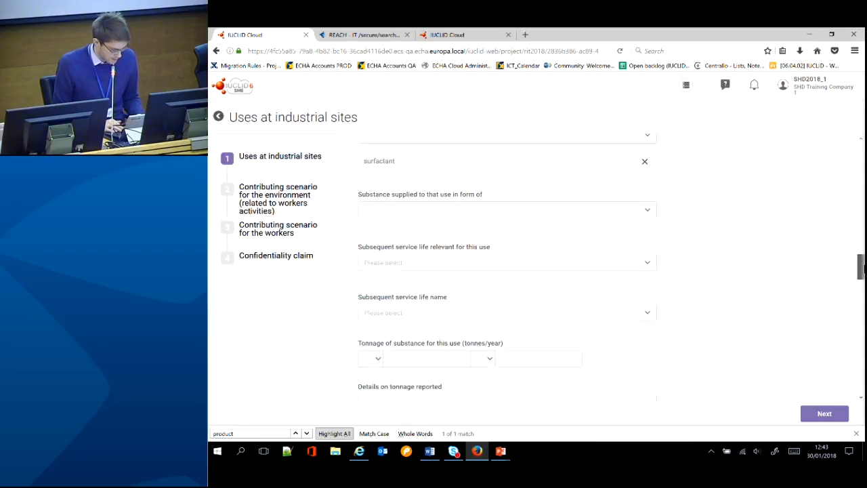
left_click(646, 256)
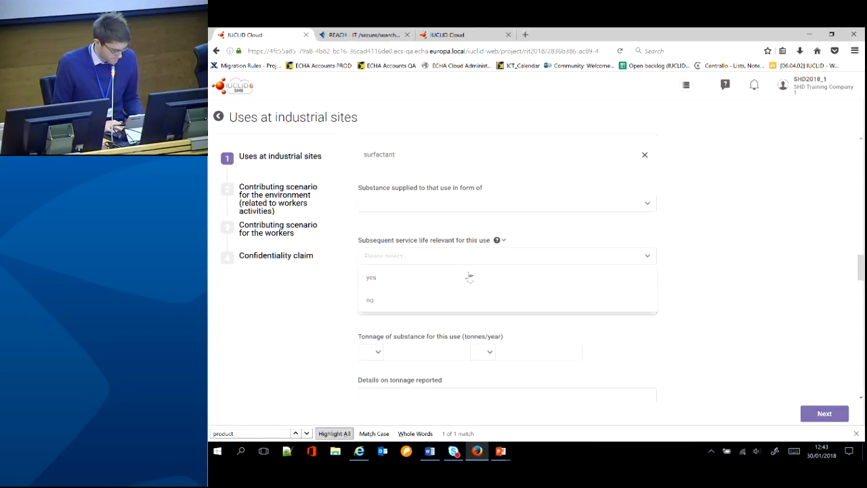
left_click(436, 299)
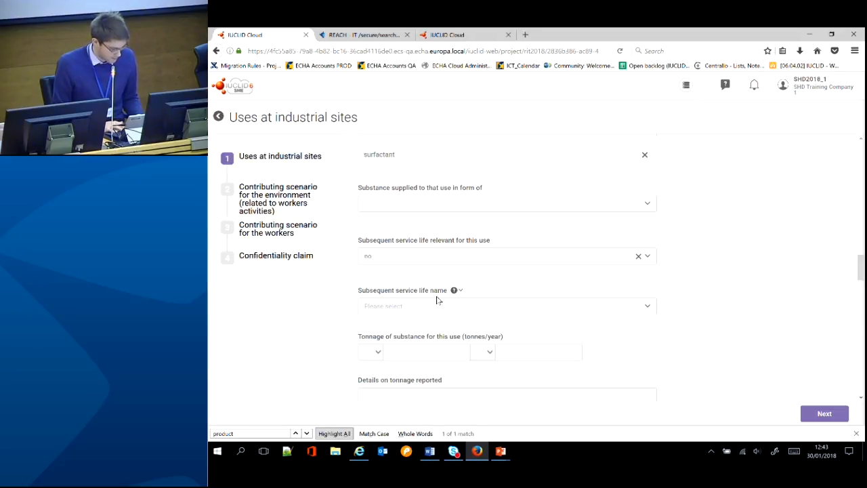
left_click(827, 414)
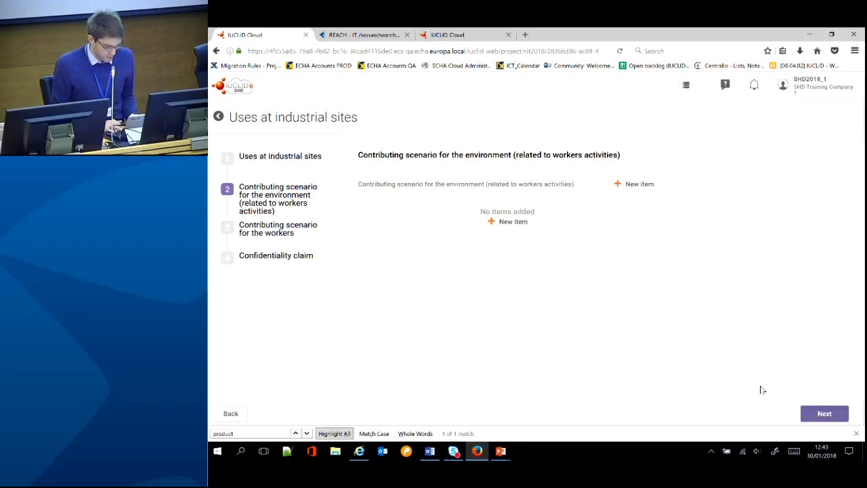
Step: Skip the environment and worker contributing scenario steps and finish to save Uses at industrial sites.001
left_click(813, 412)
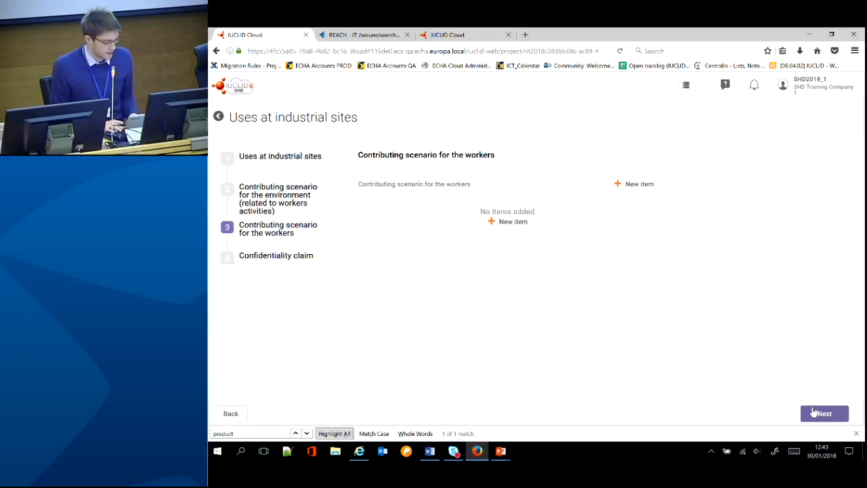
left_click(814, 411)
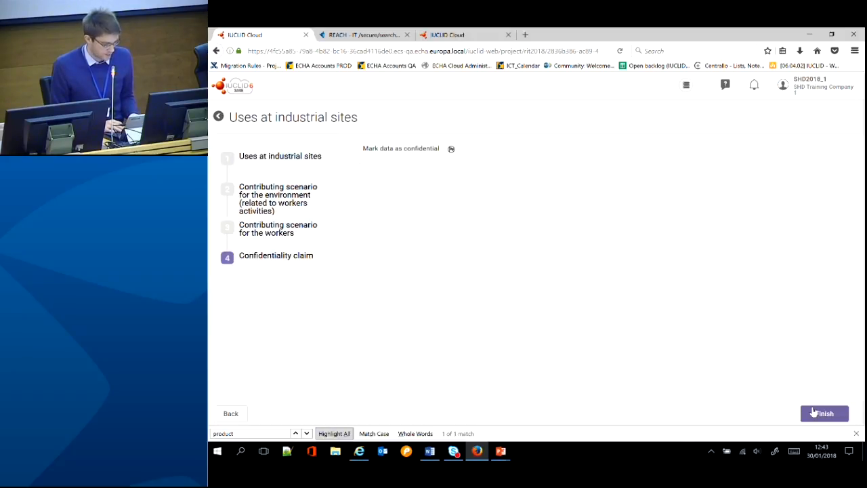
left_click(814, 411)
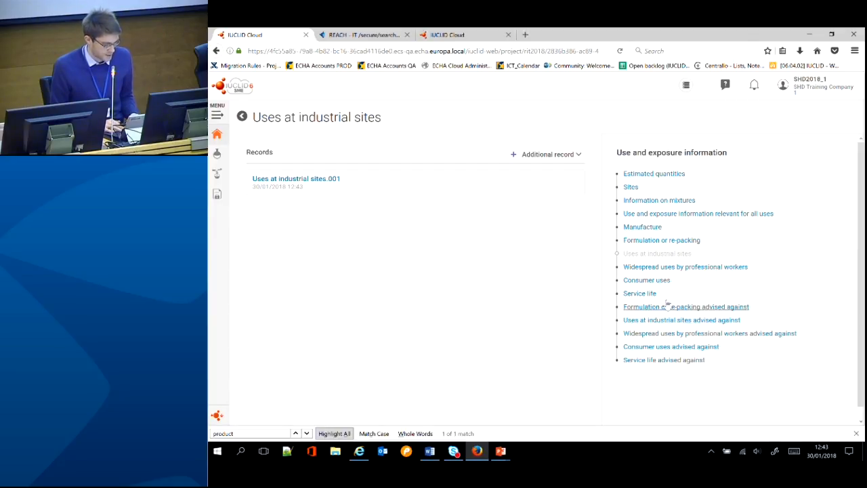
Step: Open Estimated quantities, then navigate back through its records list to the Use and exposure overview
left_click(644, 177)
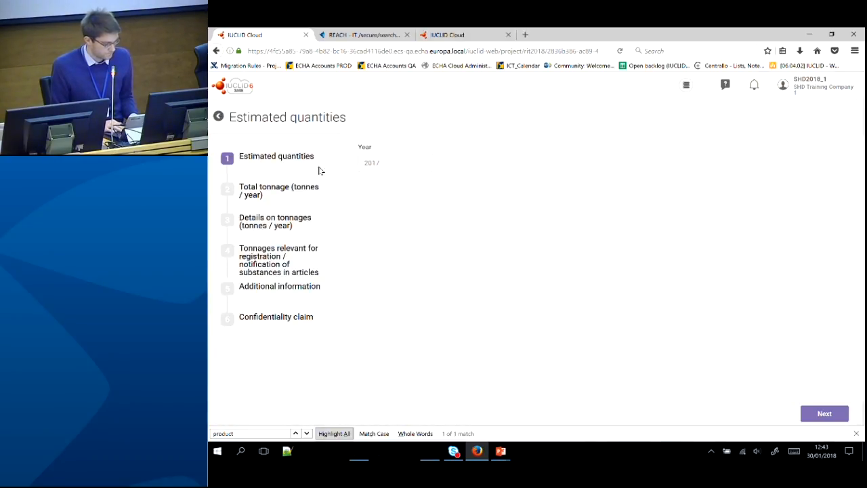
left_click(217, 116)
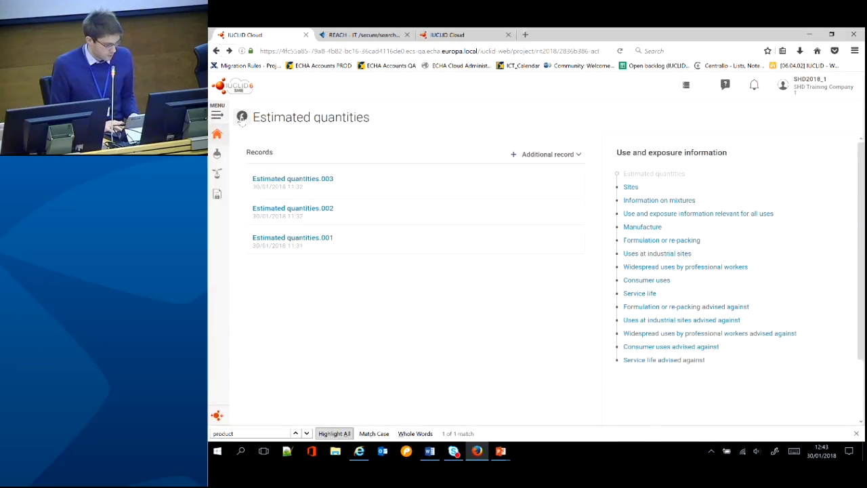
left_click(242, 118)
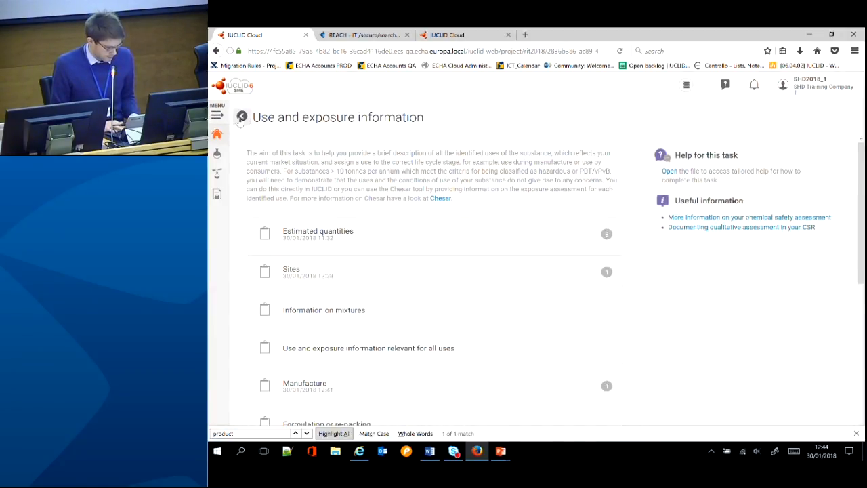
left_click(242, 117)
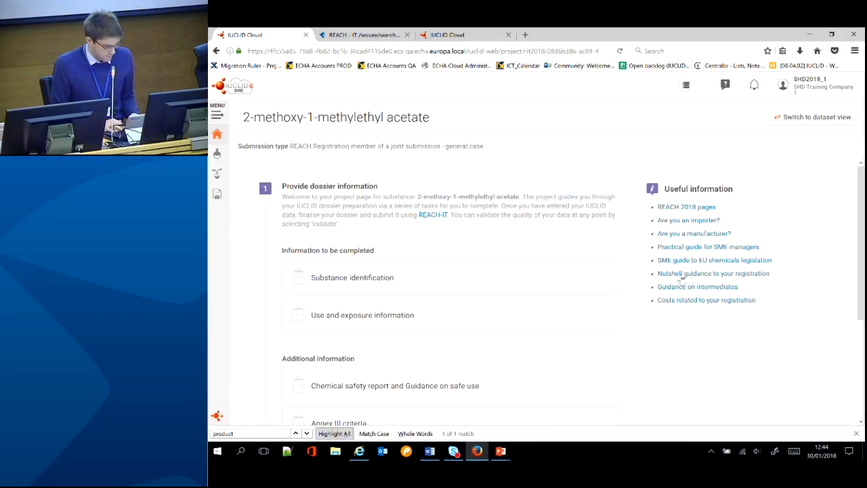
Step: Scroll the project page down to Finalize your dossier's Validate and Create dossier, then back to the top
left_click_drag(863, 227, 857, 308)
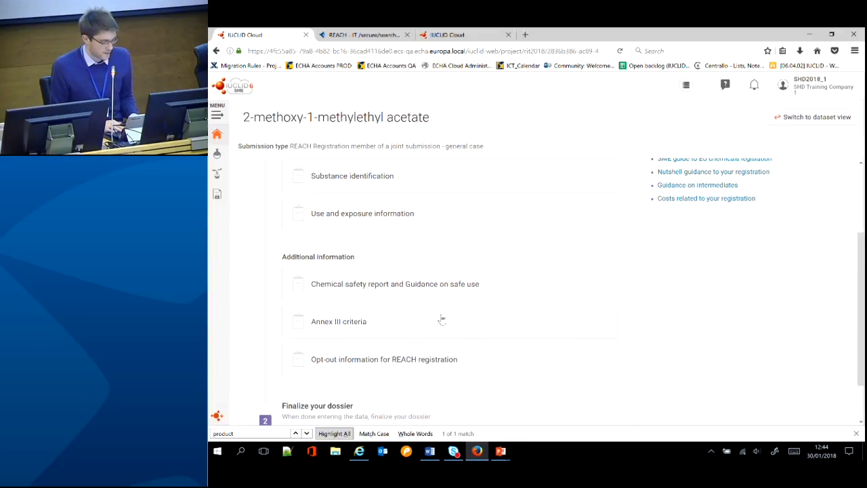
left_click_drag(864, 302, 864, 333)
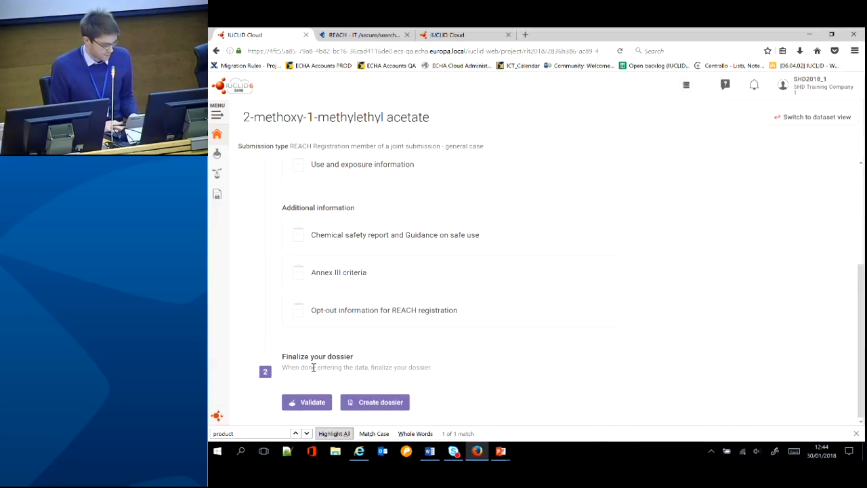
scroll(443, 298, "up", 3)
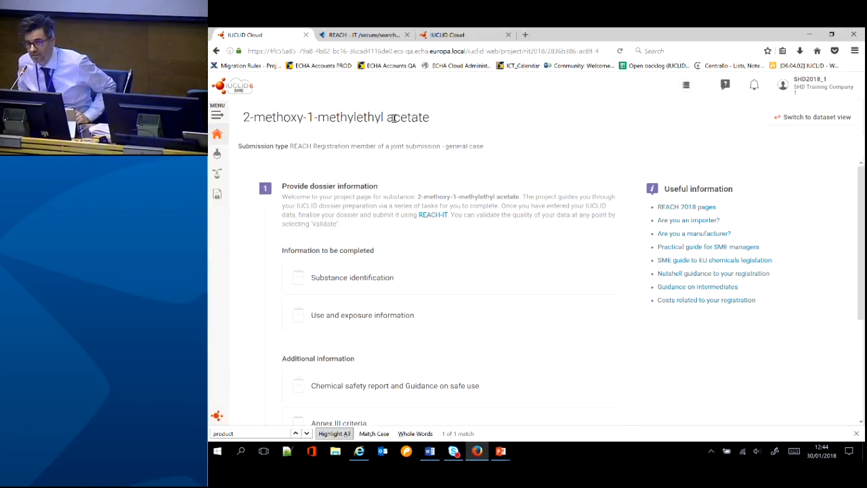
left_click(444, 35)
left_click(264, 35)
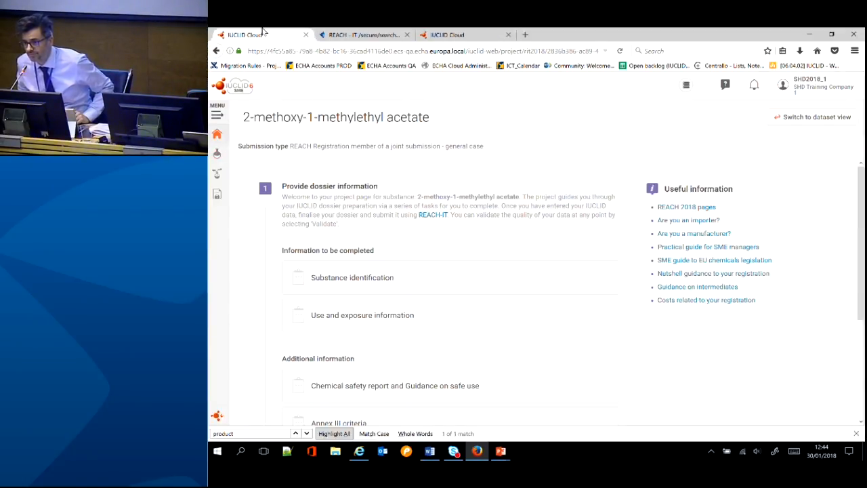
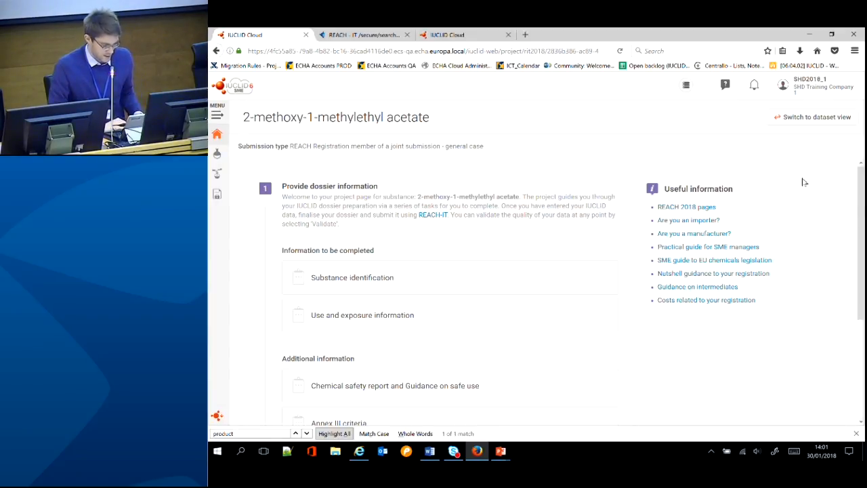
Step: Validate the 2-methoxy-1-methylethyl acetate dossier and open the Sites.001 record flagged in the report
left_click_drag(862, 228, 856, 329)
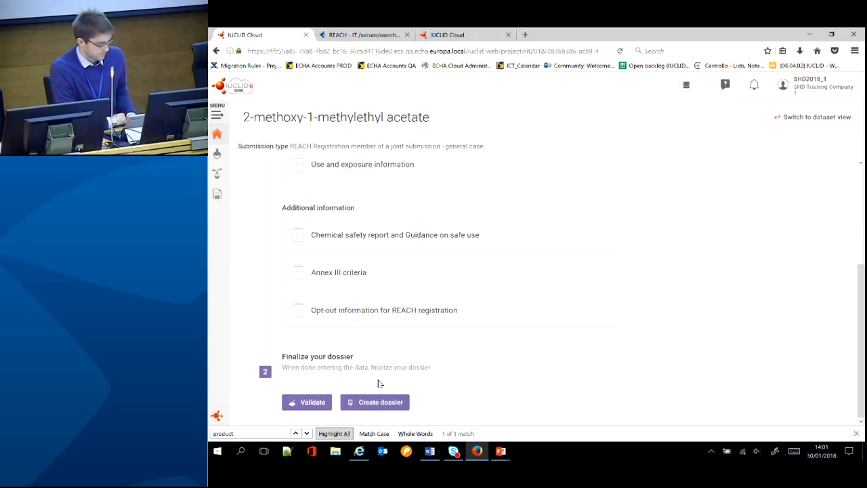
left_click(312, 402)
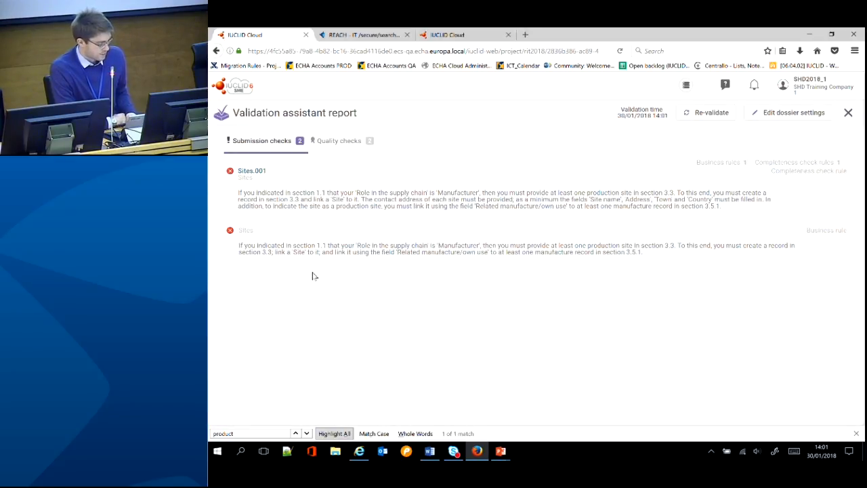
left_click(261, 174)
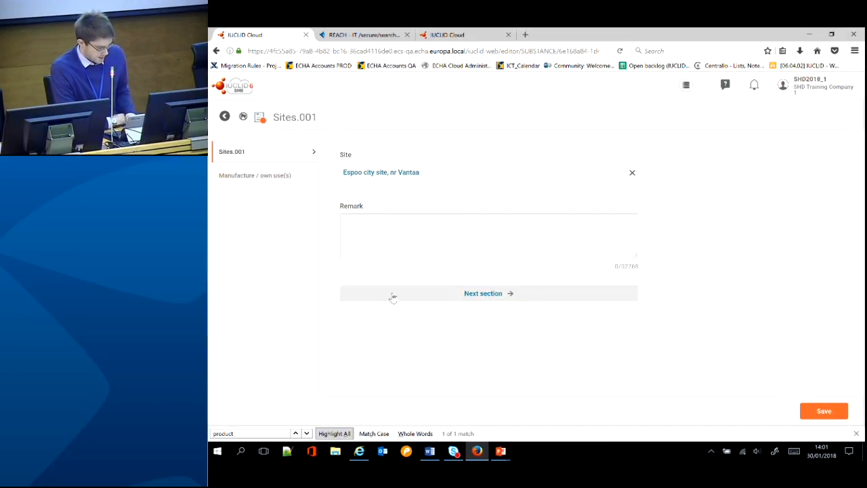
Step: Set Manufacture.001 as the related manufacture / own use of Sites.001 and save it
left_click(505, 294)
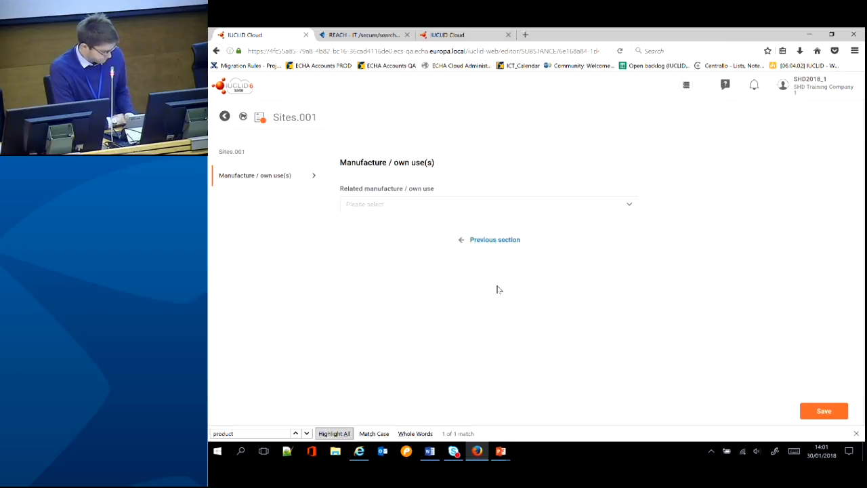
left_click(468, 204)
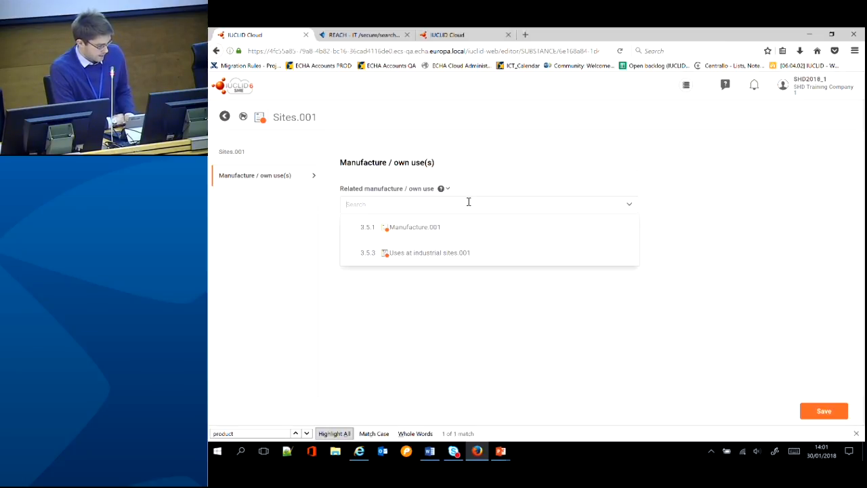
left_click(351, 231)
left_click(633, 323)
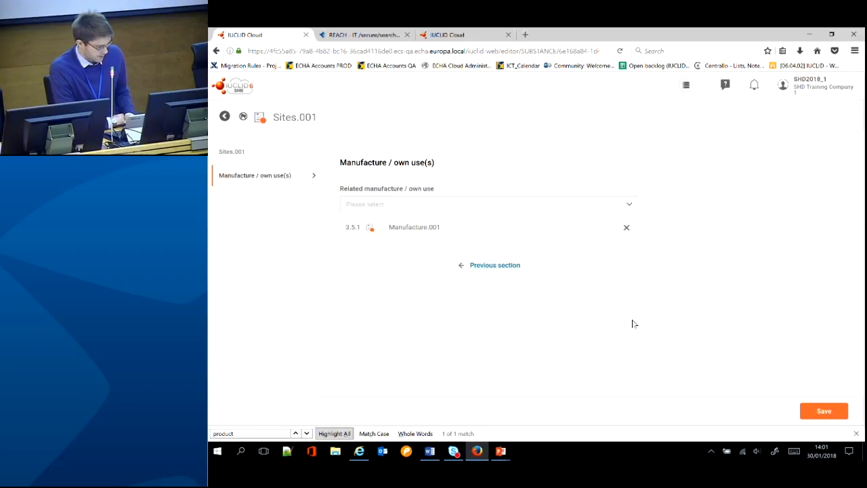
left_click(823, 411)
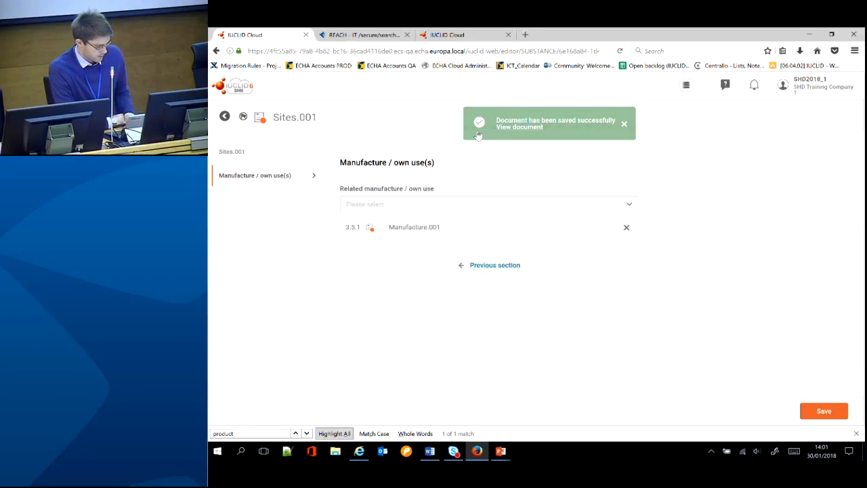
Step: View the saved site document, then go back to the Substances list
left_click(523, 128)
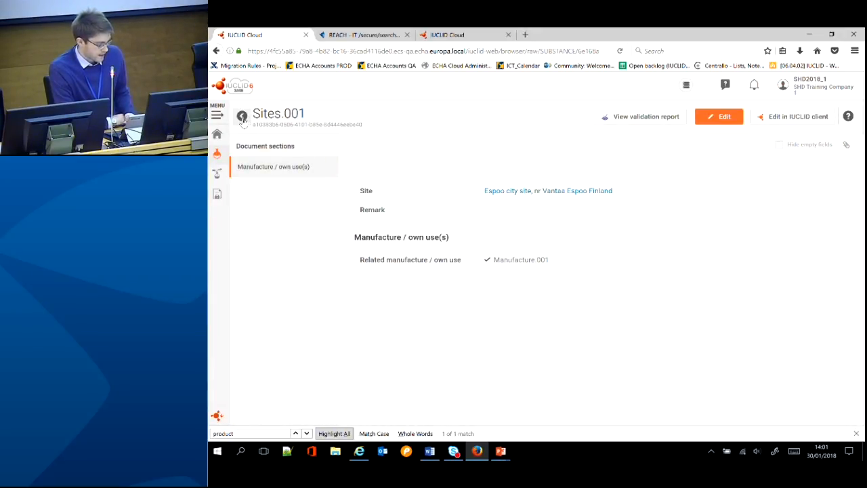
left_click(242, 116)
left_click(243, 118)
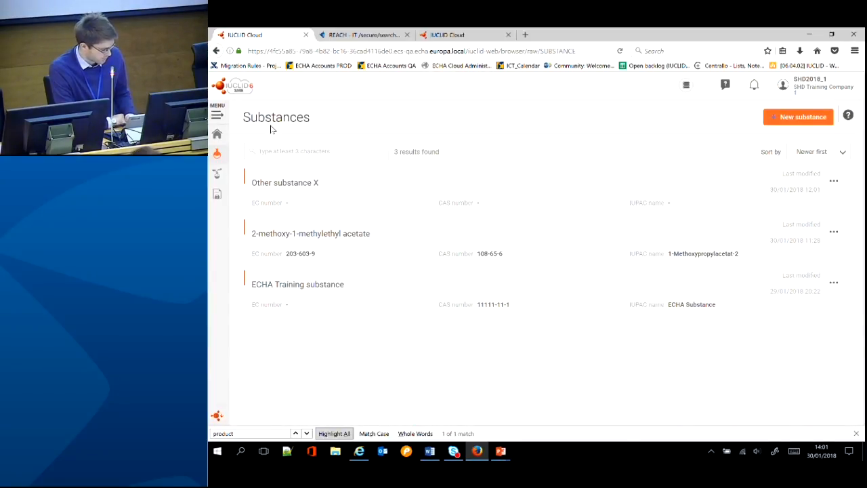
Step: From the dashboard, continue the 2-methoxy-1-methylethyl acetate project and validate the dossier again
left_click(221, 141)
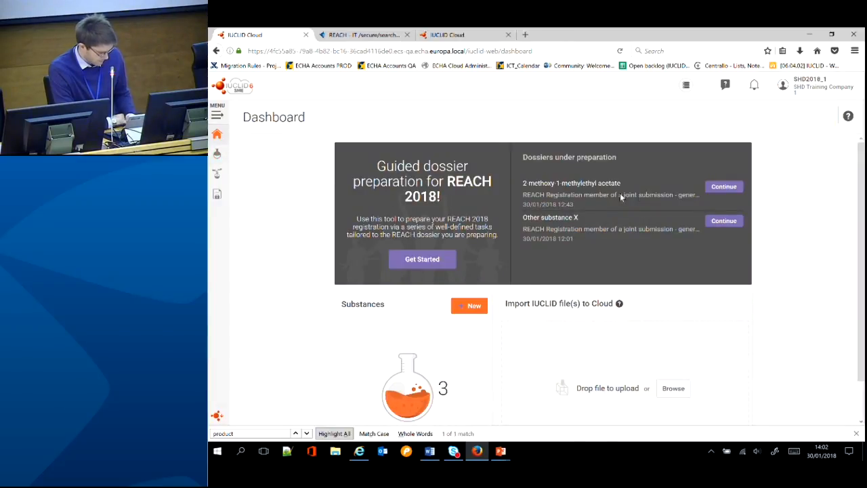
left_click(718, 185)
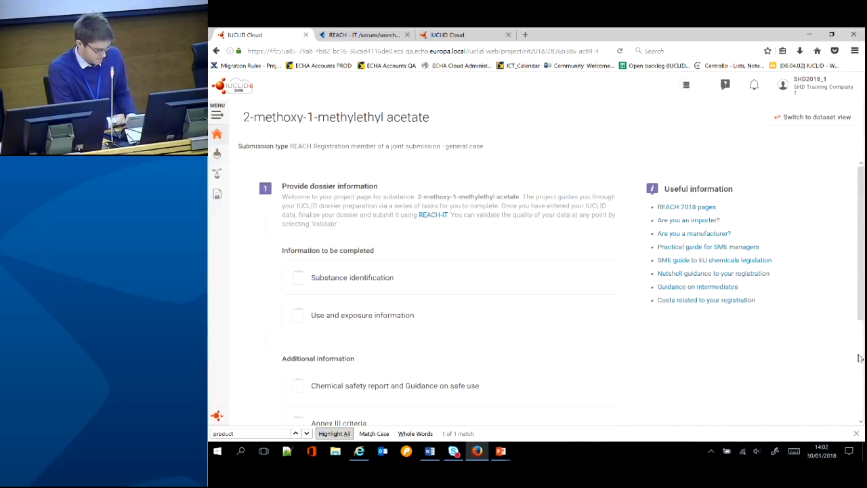
scroll(615, 348, "down", 4)
left_click(312, 402)
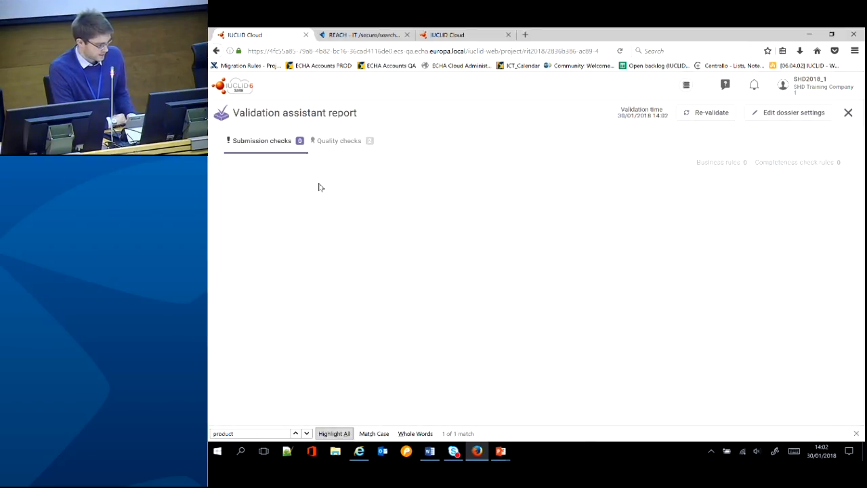
Step: Review the Quality checks and Submission checks findings, then re-validate the dossier
left_click(346, 148)
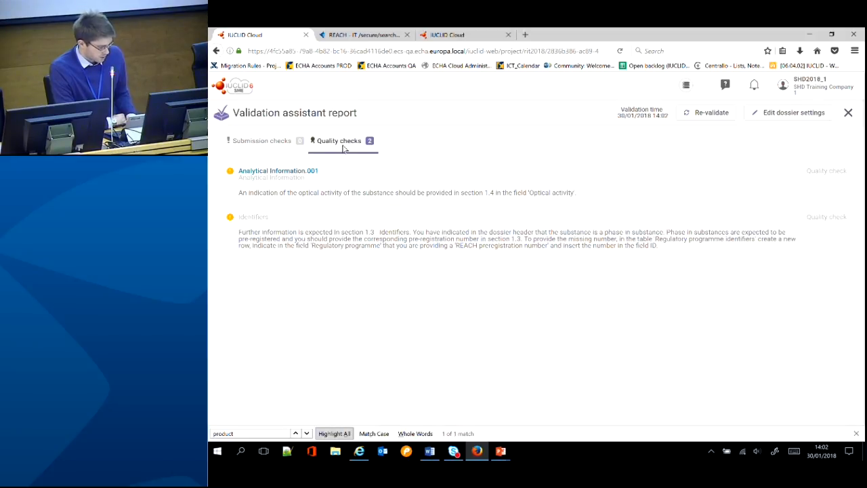
left_click(275, 140)
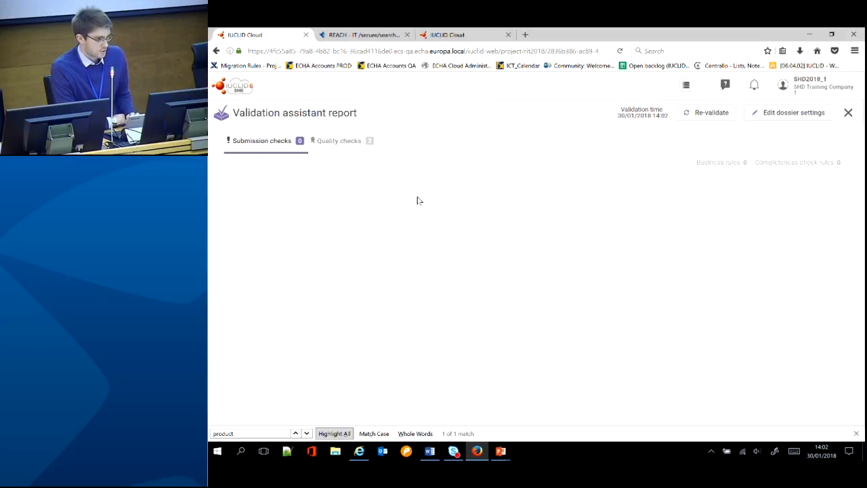
left_click(711, 113)
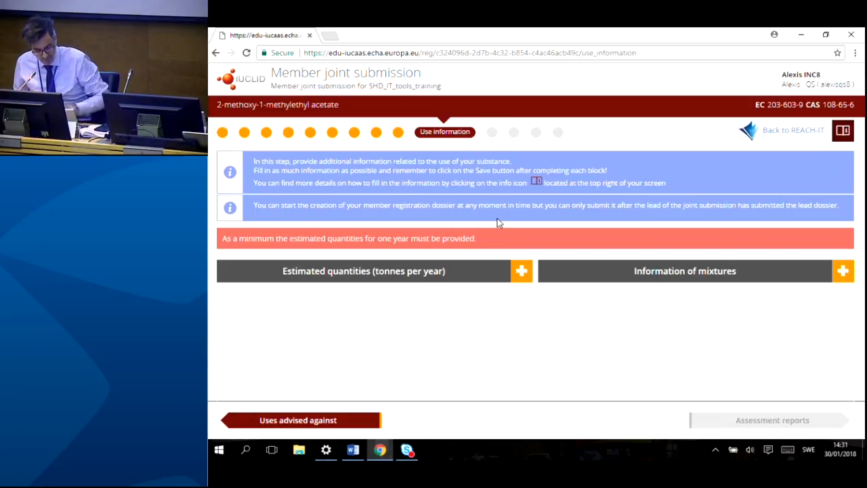
Step: Add an estimated quantities entry of 4 tonnes manufactured for 2015
left_click(523, 273)
scroll(508, 288, "down", 1)
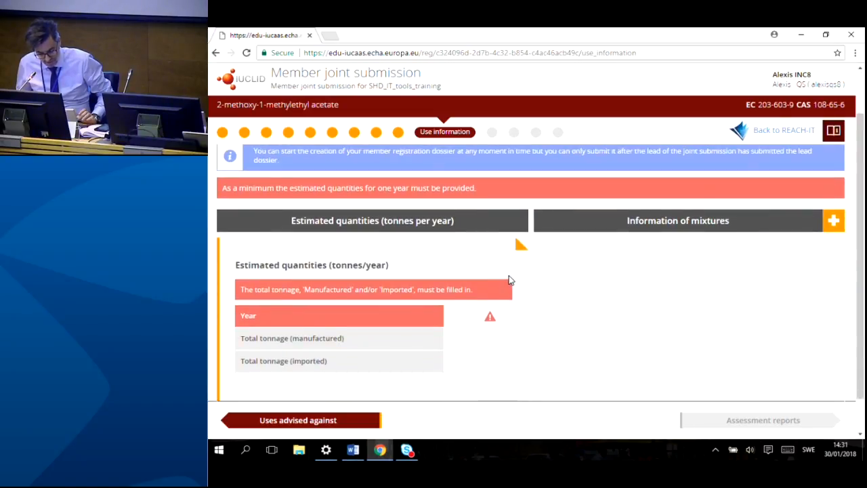
left_click(467, 315)
type("201")
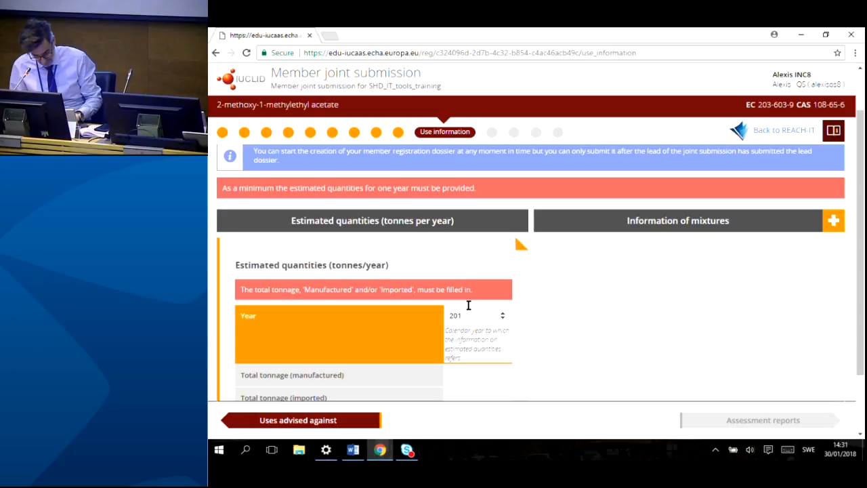
type("5")
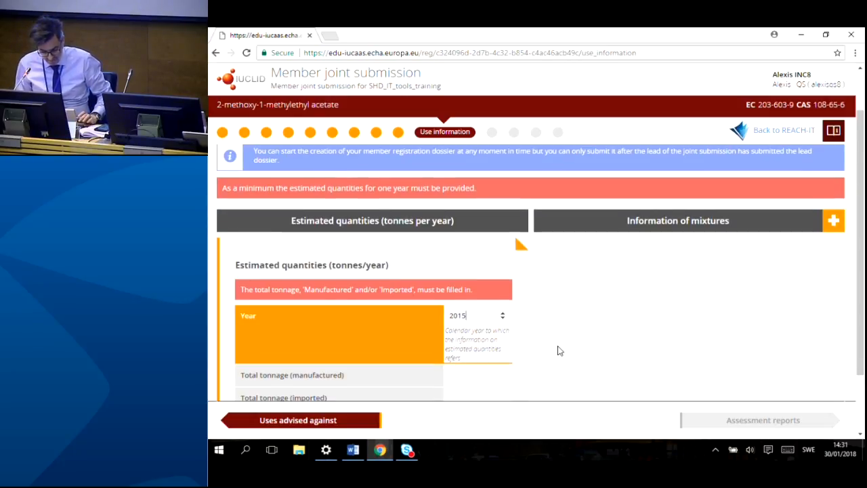
scroll(560, 350, "down", 1)
left_click(465, 300)
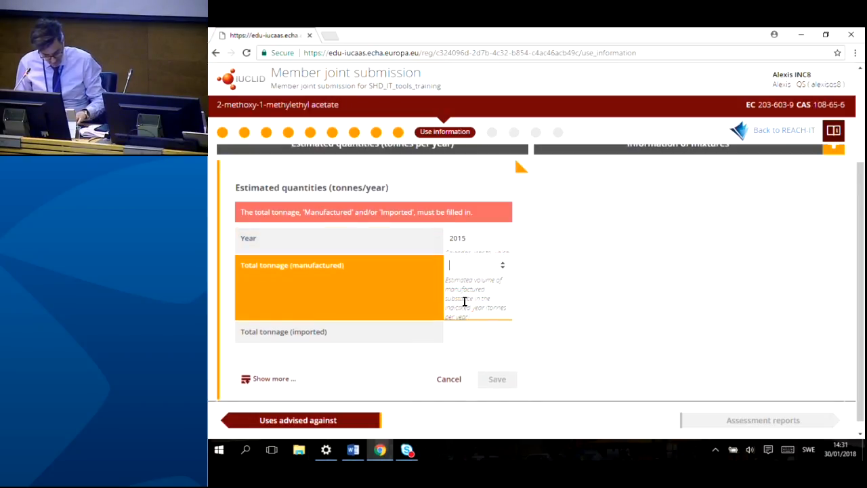
type("4")
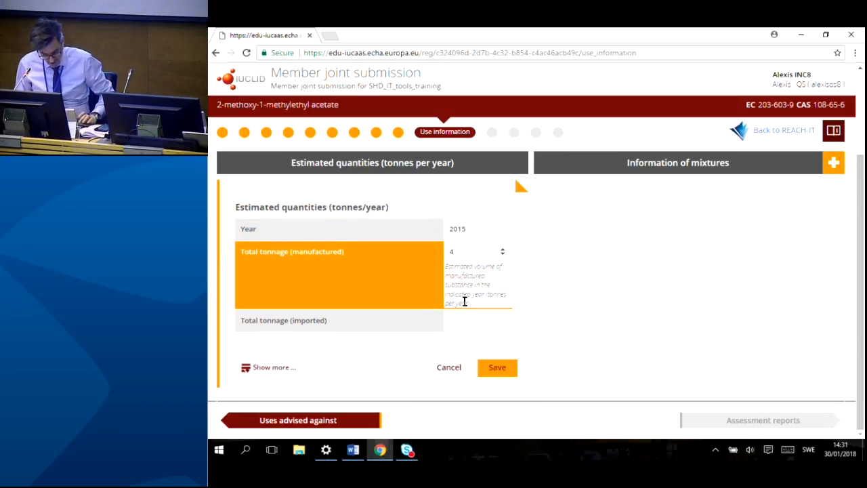
left_click(499, 368)
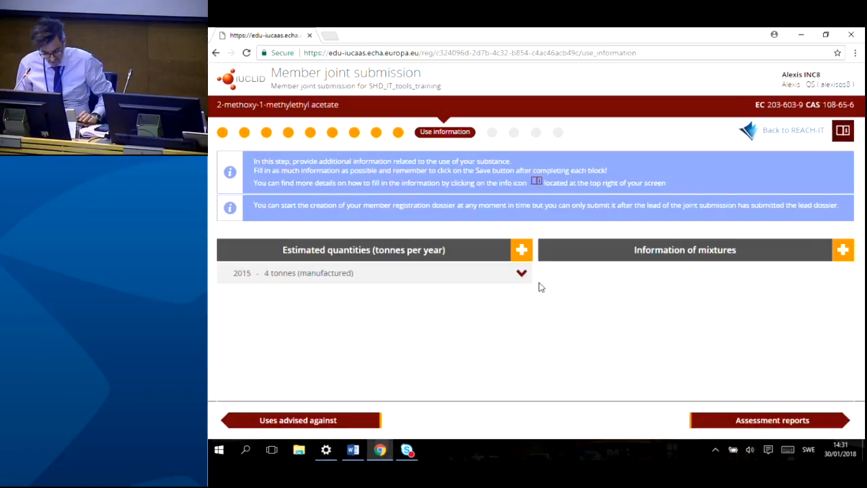
Step: Add a second entry of 6 tonnes manufactured for 2016
left_click(521, 250)
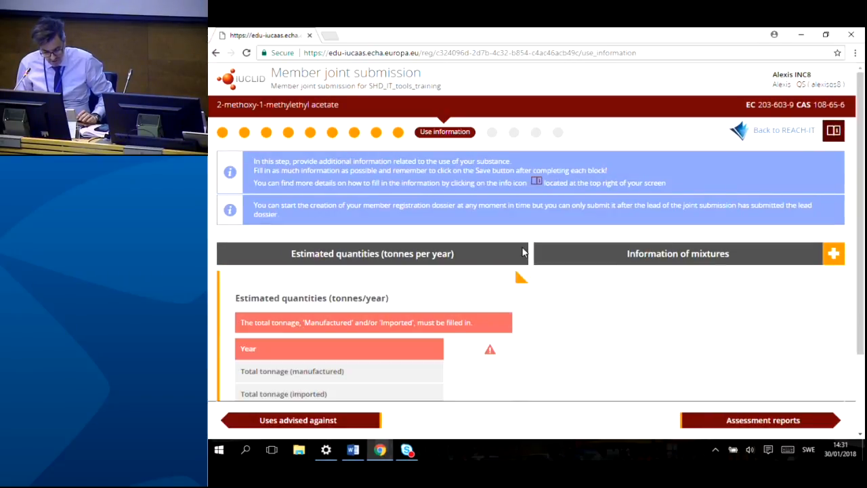
left_click(462, 347)
type("2016")
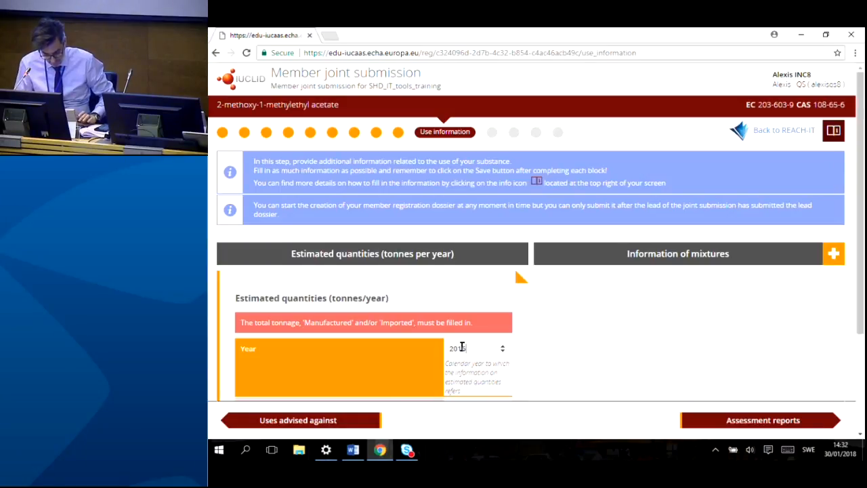
scroll(462, 347, "down", 2)
left_click(464, 267)
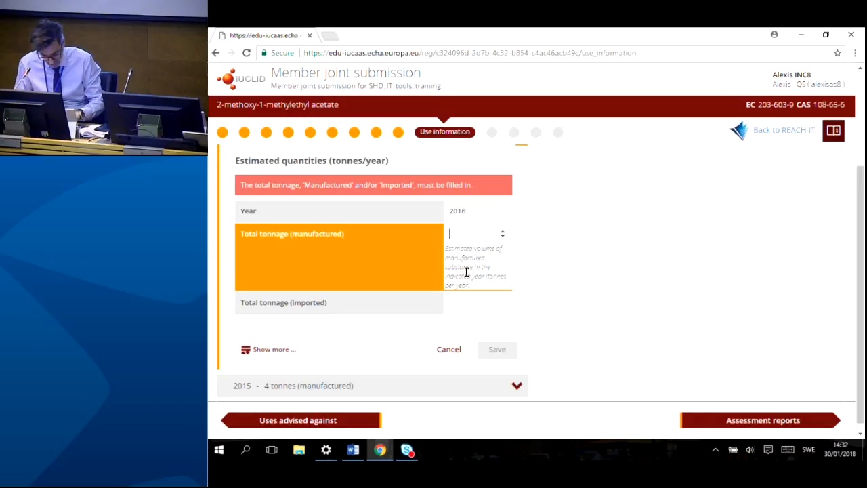
type("6")
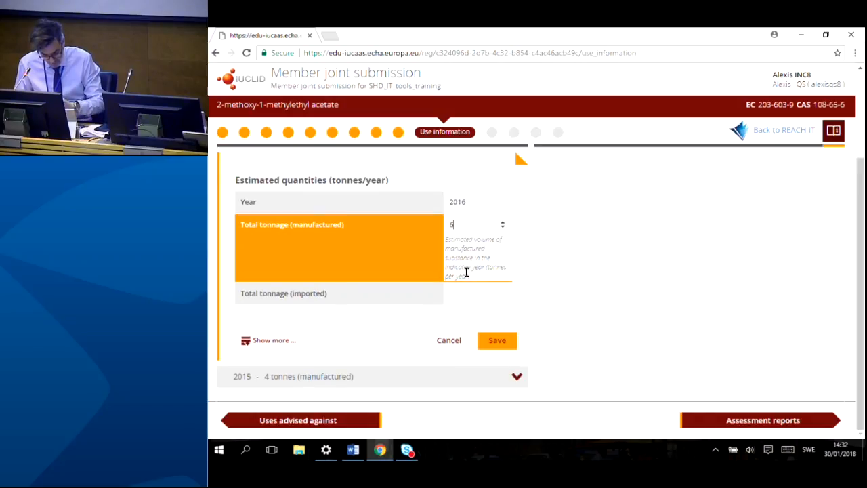
left_click(497, 341)
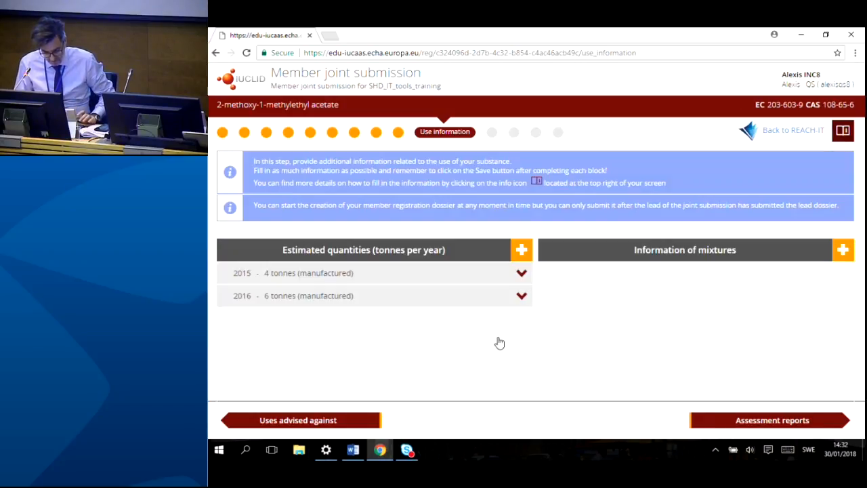
Step: Add a third entry of 8 tonnes manufactured for 2017
left_click(522, 249)
left_click(459, 345)
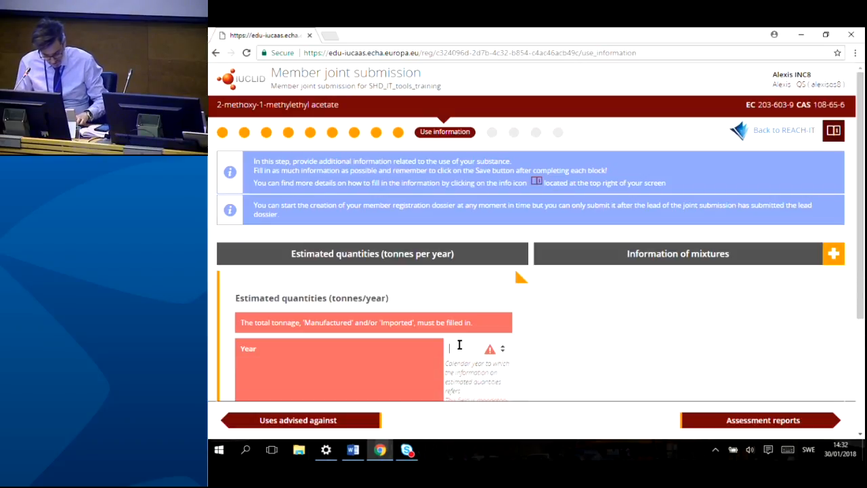
type("2017")
scroll(459, 332, "down", 2)
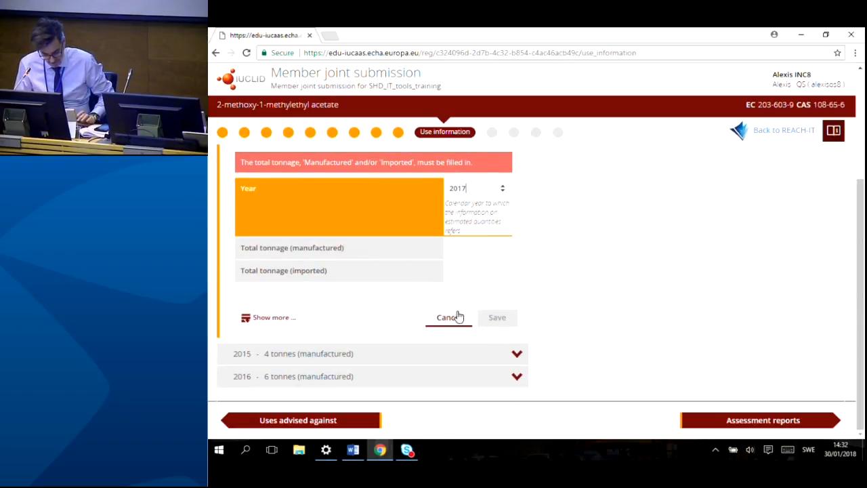
left_click(457, 248)
type("8")
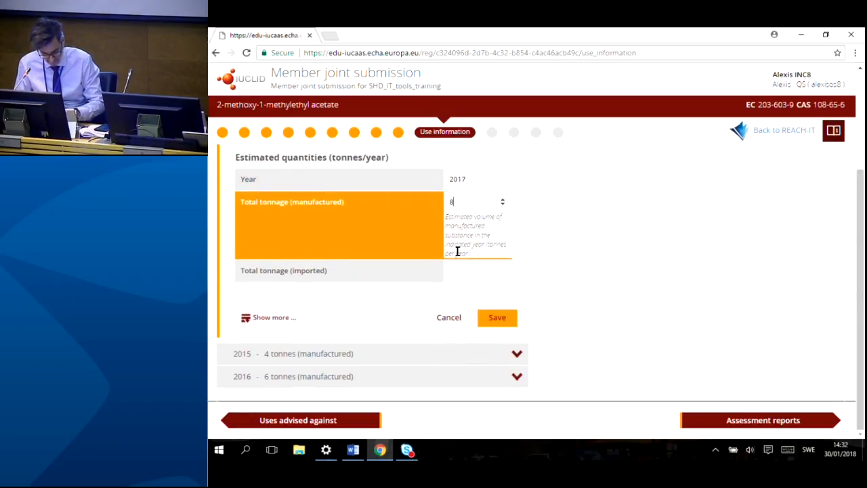
left_click(500, 323)
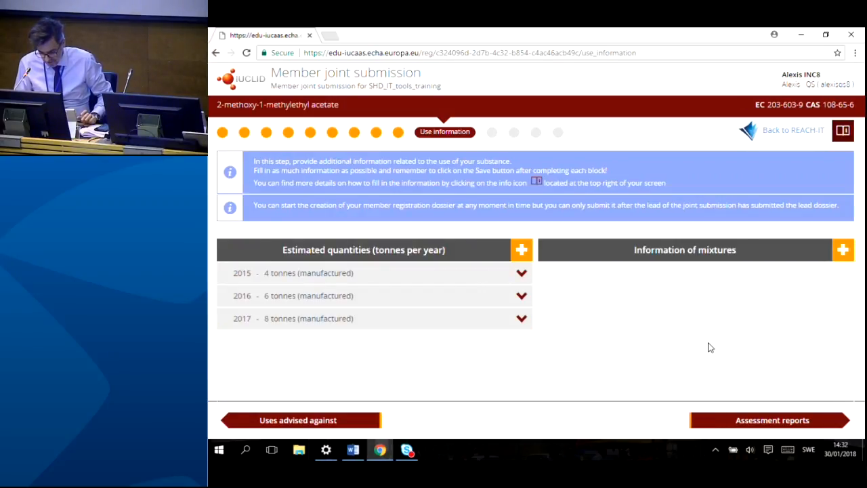
Step: Advance from Use information through Assessment reports to the Confidentiality claims step
left_click(769, 421)
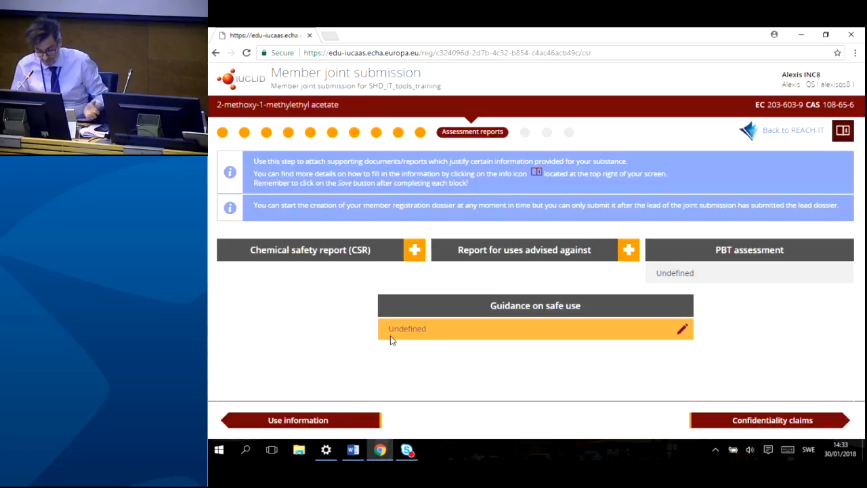
left_click(789, 421)
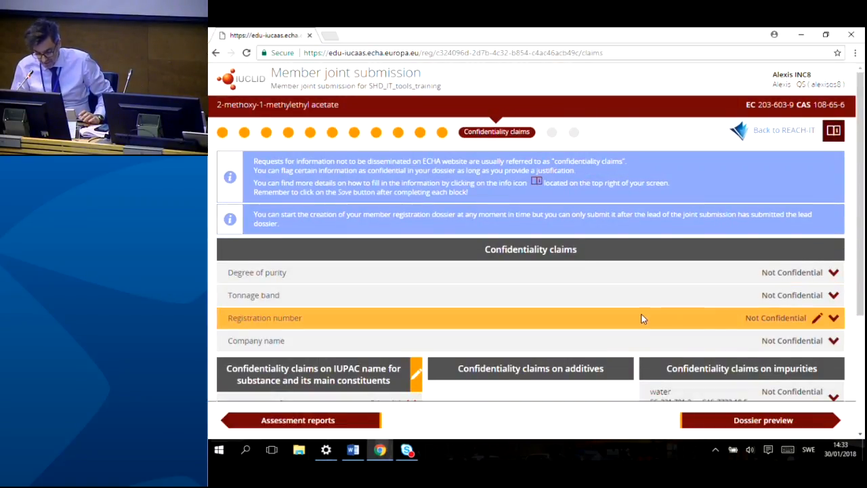
Step: Scroll through the confidentiality claims, leaving every item Not Confidential
scroll(641, 318, "down", 3)
scroll(643, 319, "up", 3)
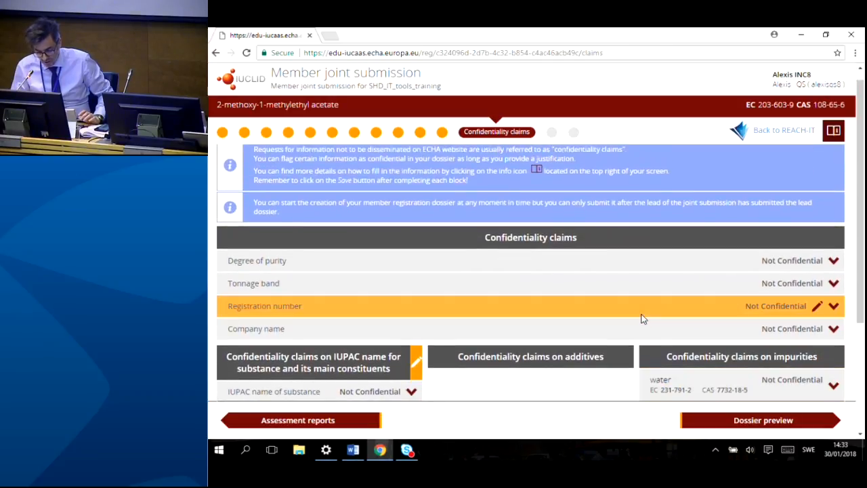
scroll(643, 319, "down", 2)
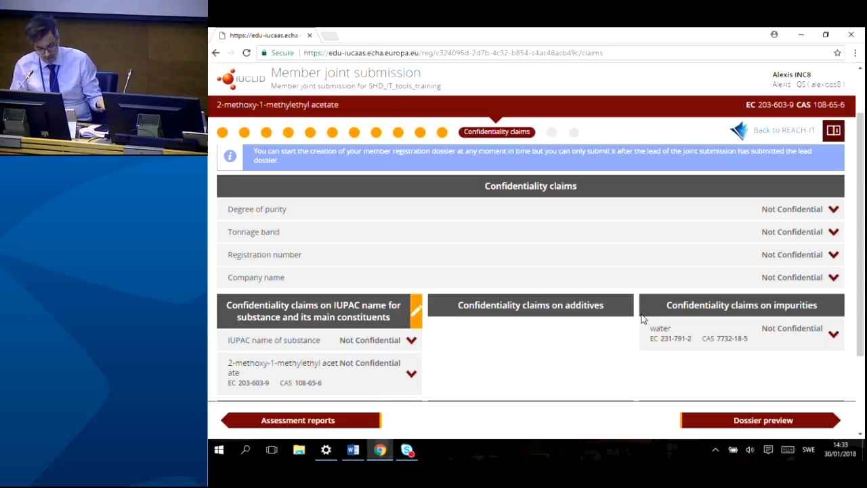
scroll(642, 319, "down", 1)
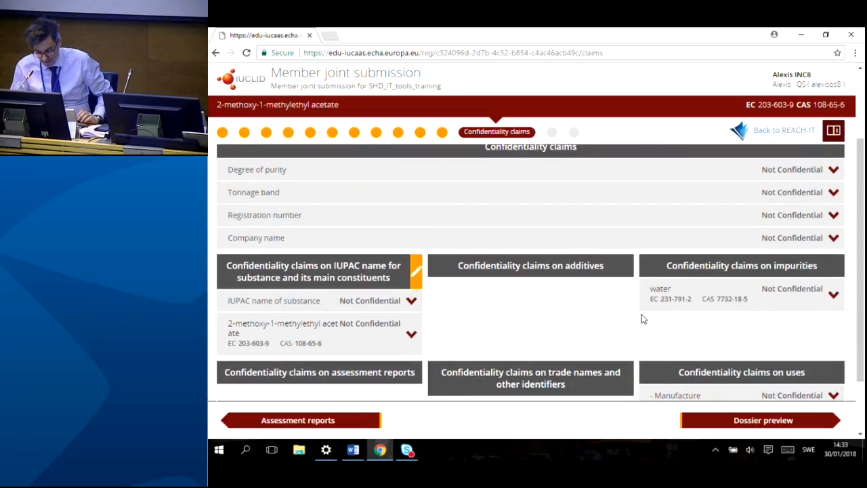
scroll(643, 318, "down", 2)
scroll(642, 318, "down", 1)
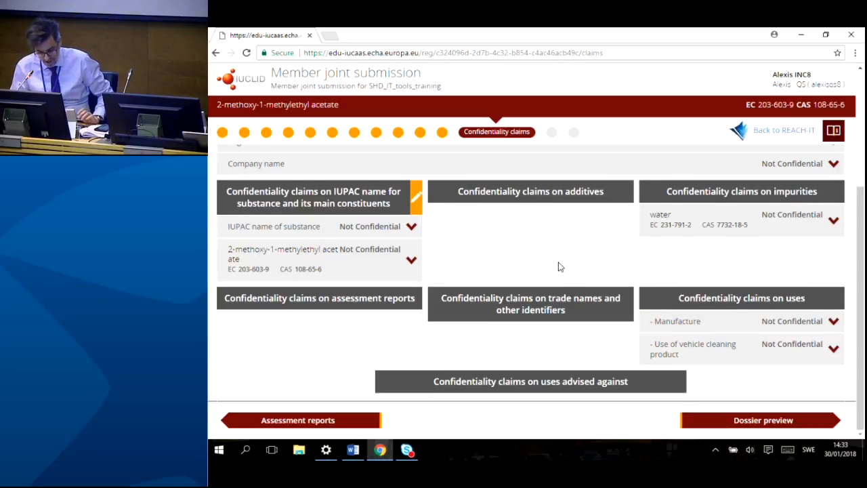
scroll(558, 266, "up", 5)
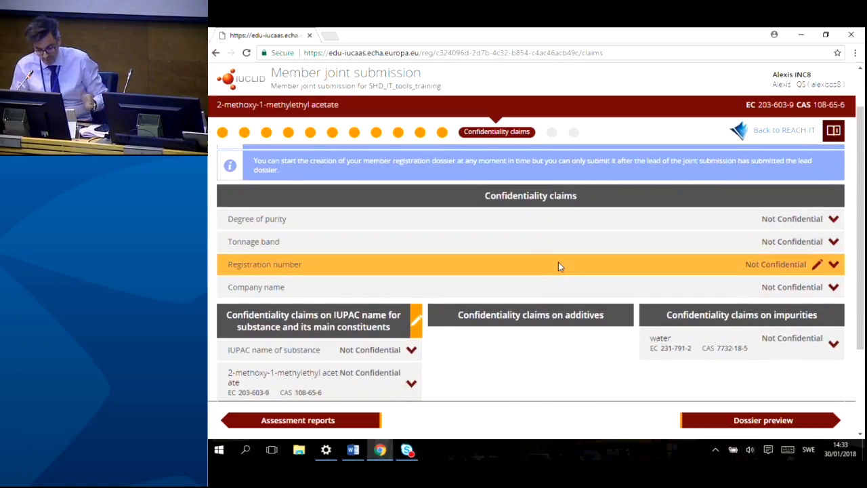
scroll(558, 264, "down", 3)
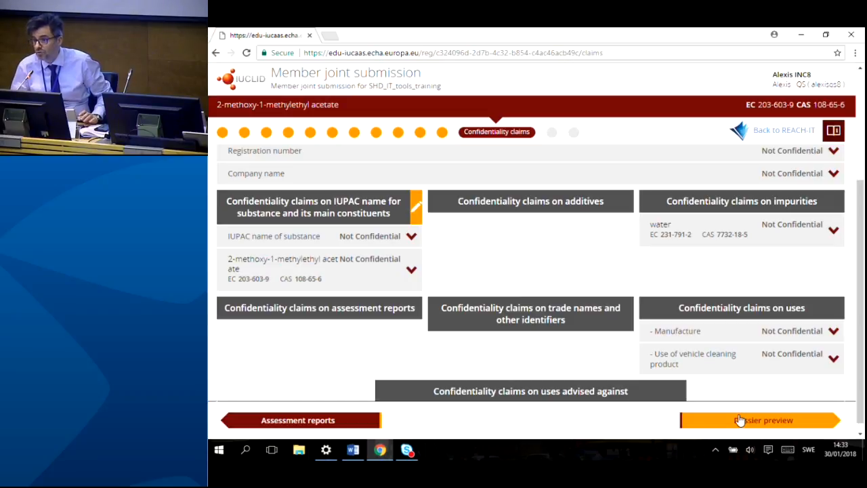
Step: Open the dossier preview and scroll through its composition, Helsinki site, tonnage band and uses
left_click(745, 421)
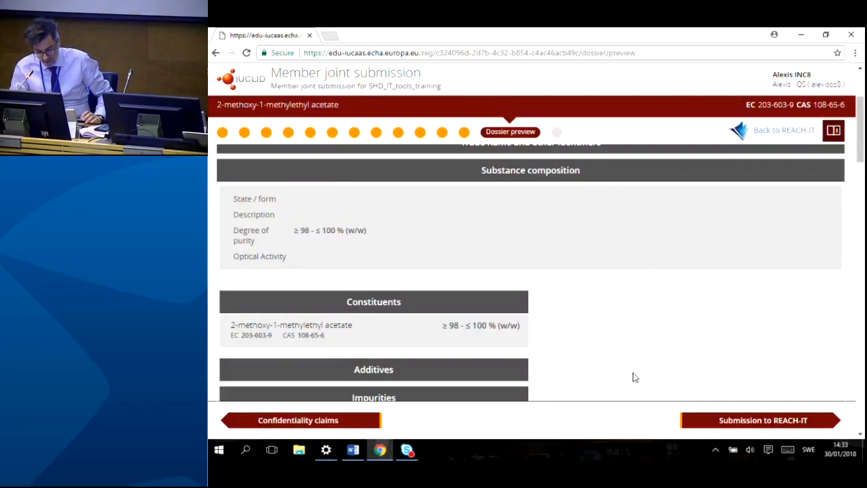
scroll(633, 378, "up", 2)
scroll(634, 377, "down", 3)
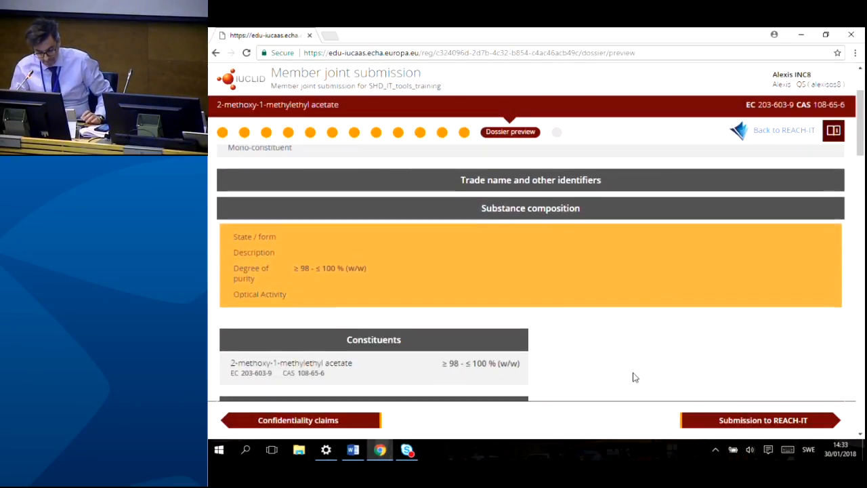
scroll(634, 377, "down", 4)
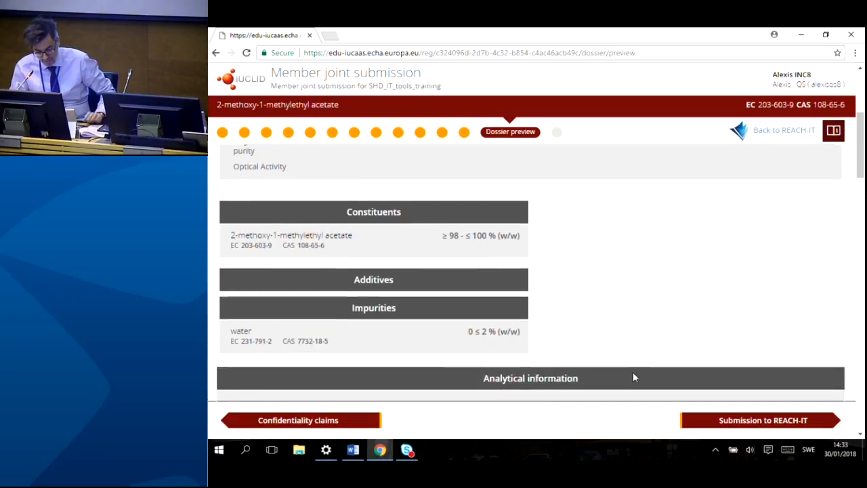
scroll(633, 377, "down", 1)
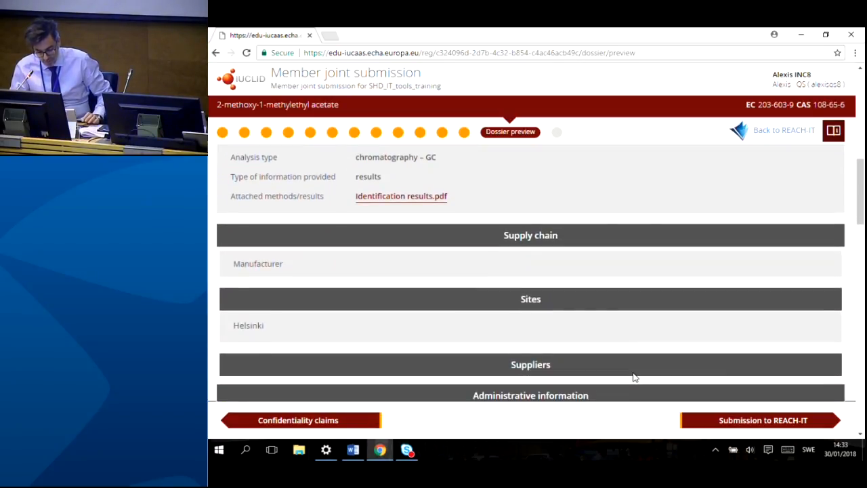
scroll(633, 377, "down", 1)
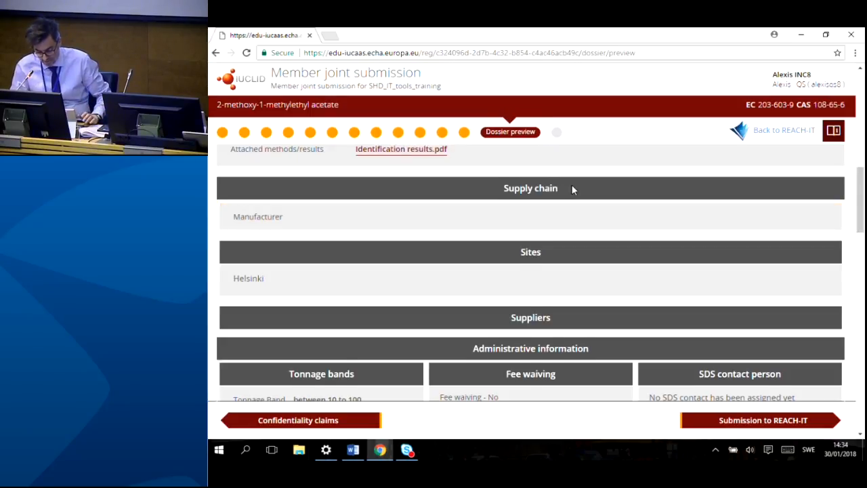
scroll(571, 184, "down", 2)
scroll(572, 189, "down", 3)
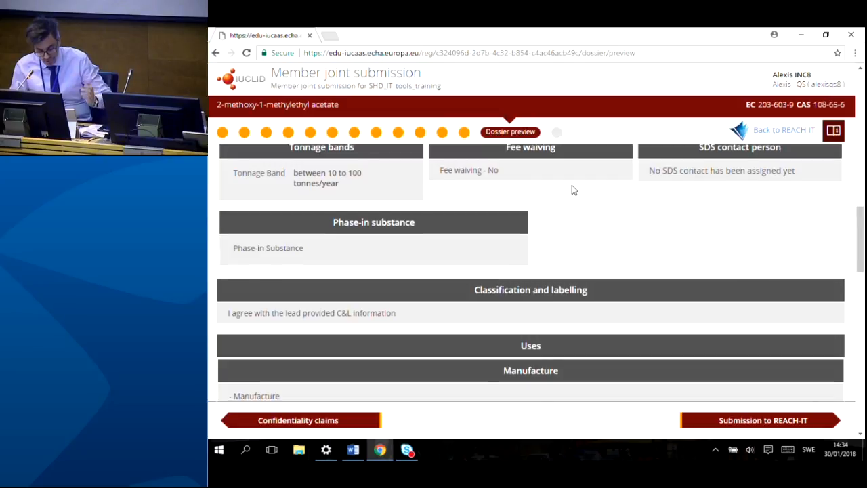
scroll(572, 189, "down", 2)
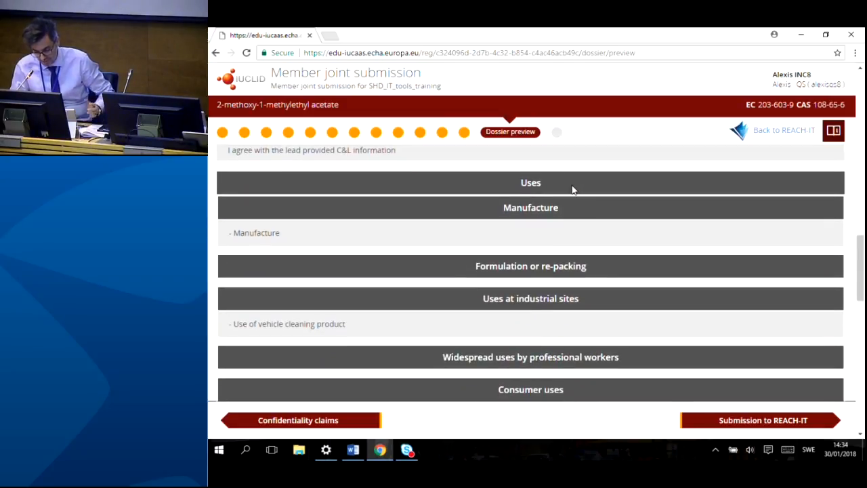
Step: Proceed to Submission to REACH-IT and sign in on ECHA Login with the account's username and password
left_click(776, 422)
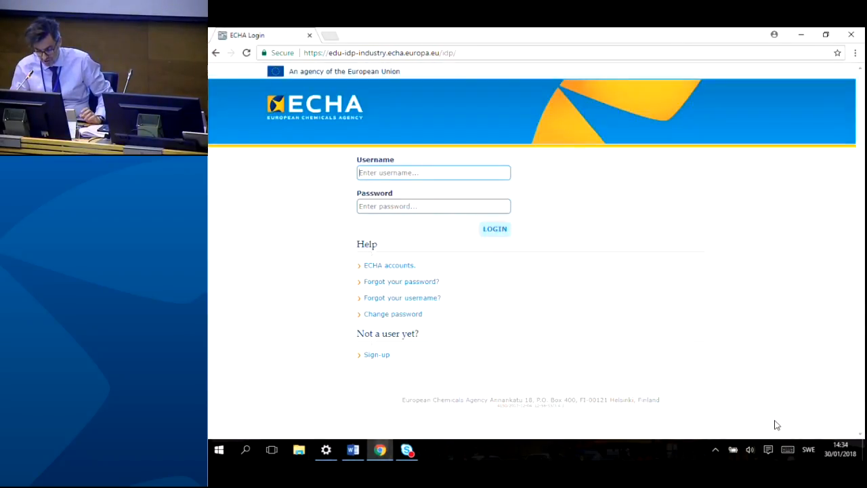
left_click(439, 172)
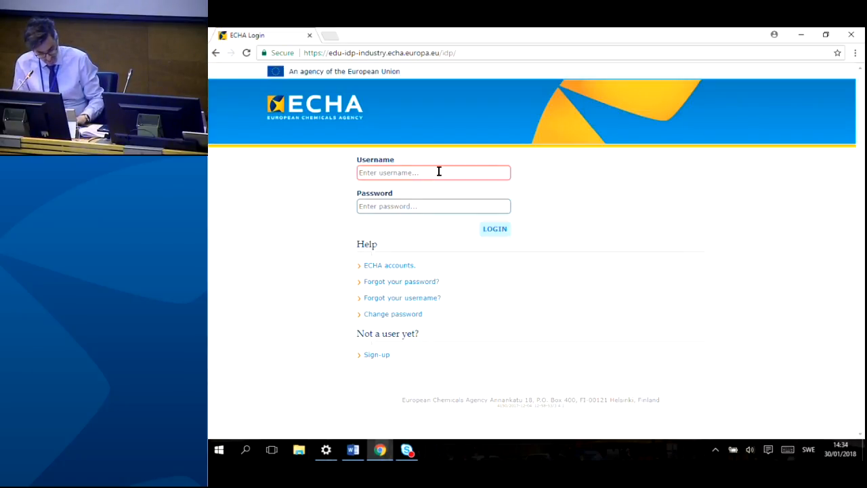
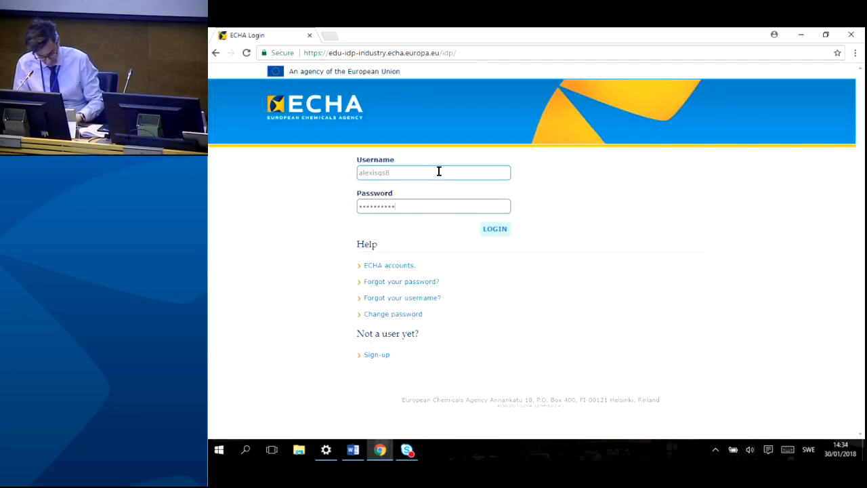
left_click(499, 233)
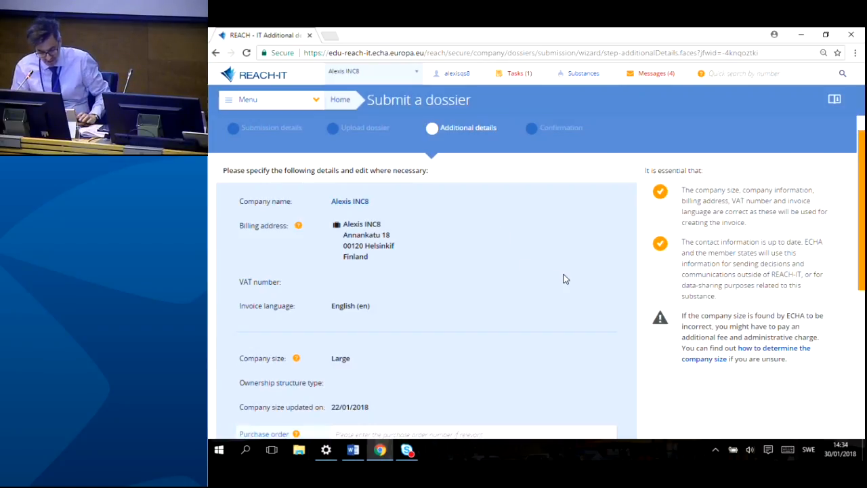
Step: Review the Additional details page and fill in the purchase order field
scroll(564, 278, "down", 1)
scroll(565, 278, "down", 2)
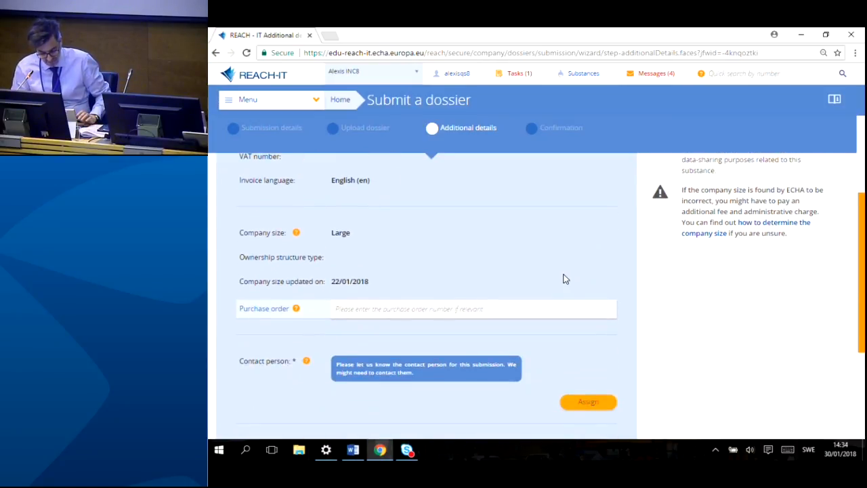
scroll(490, 219, "up", 3)
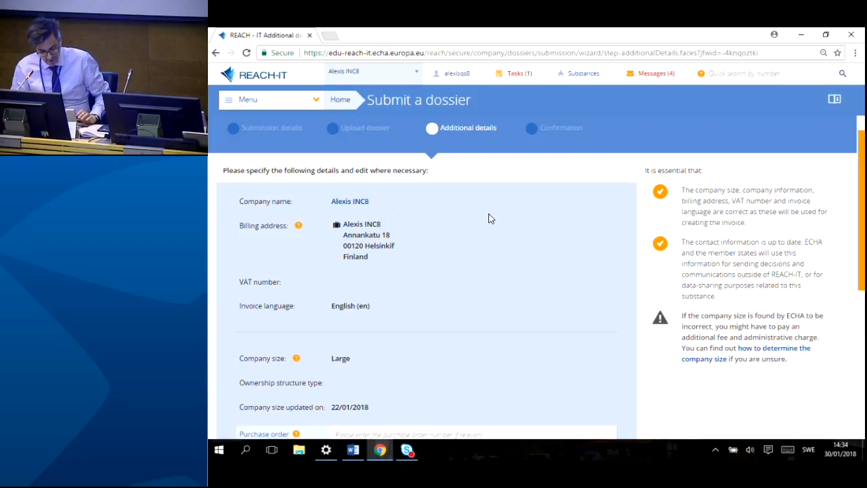
scroll(491, 218, "down", 3)
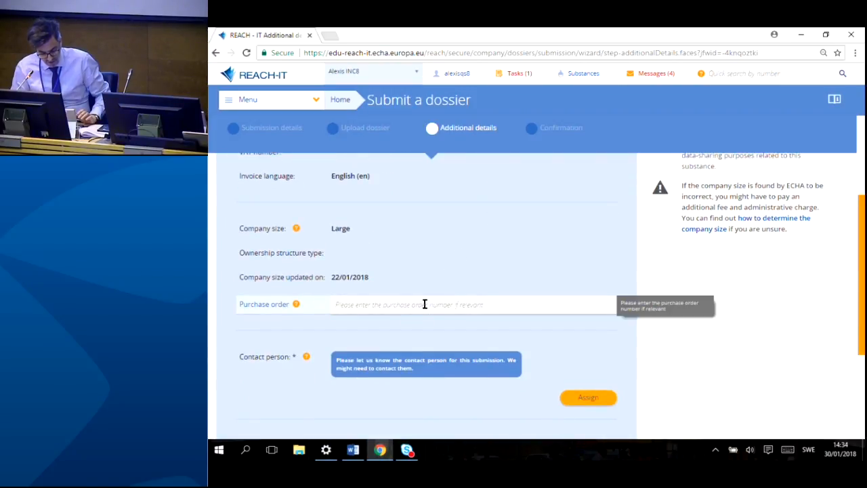
left_click(425, 304)
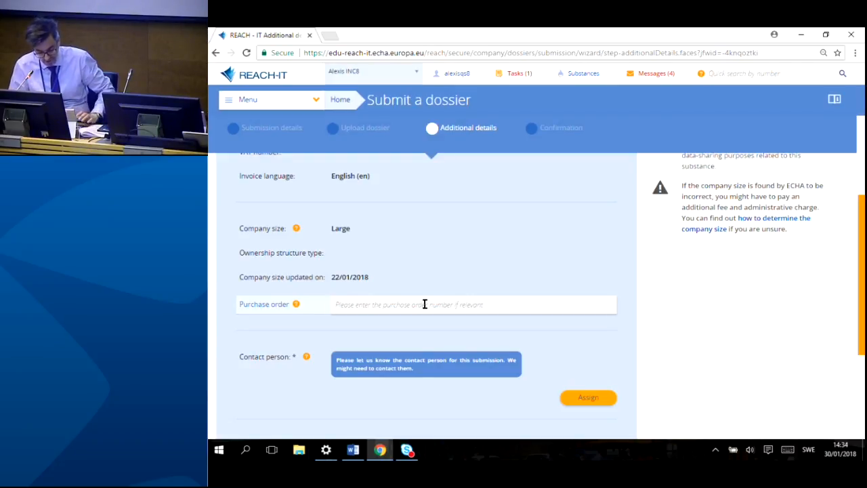
Step: Assign the only listed contact person and continue to the confirmation step
left_click(581, 399)
scroll(535, 264, "down", 2)
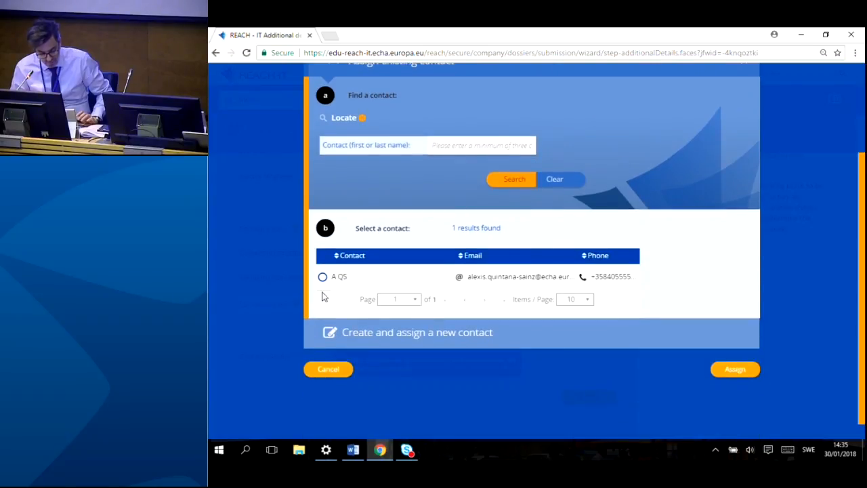
left_click(323, 277)
left_click(736, 384)
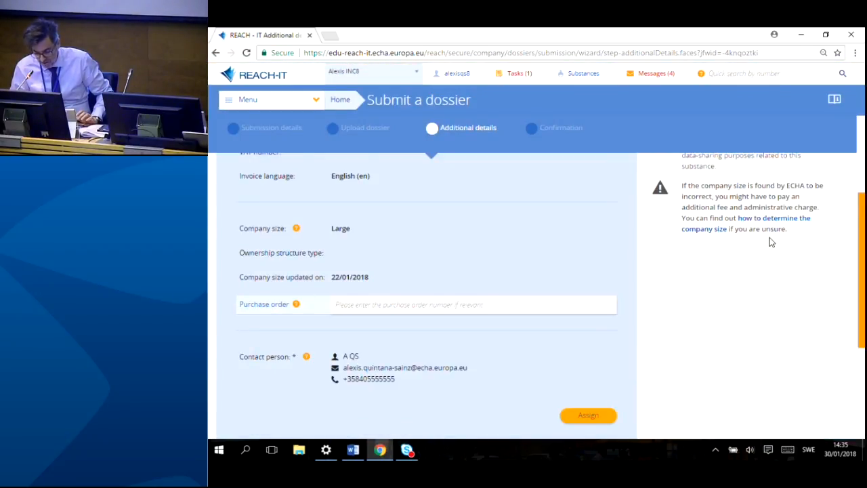
scroll(770, 242, "down", 3)
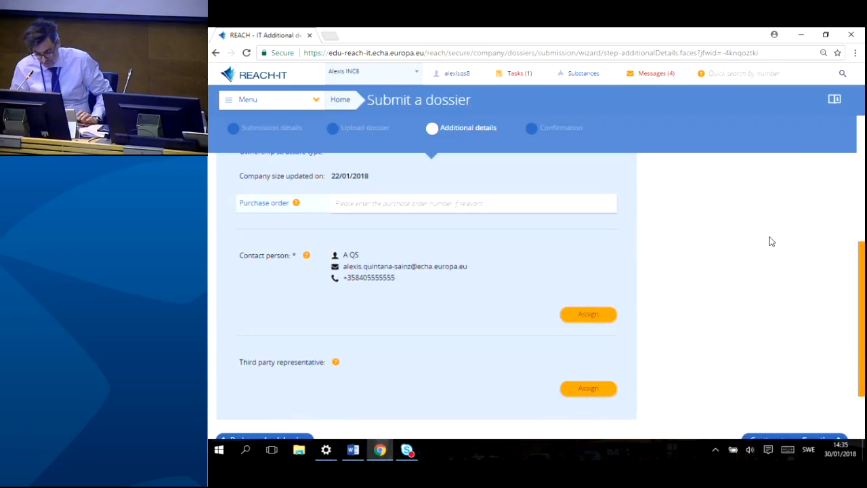
scroll(770, 242, "down", 2)
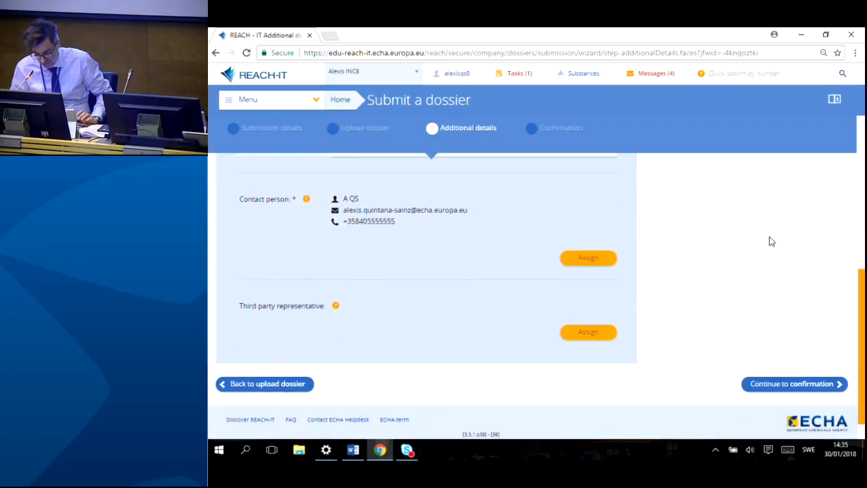
left_click(813, 391)
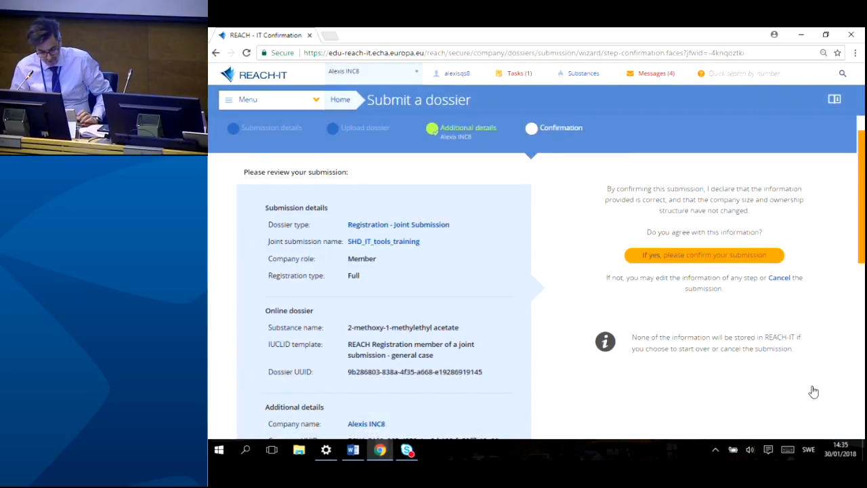
scroll(813, 389, "down", 1)
scroll(635, 350, "down", 4)
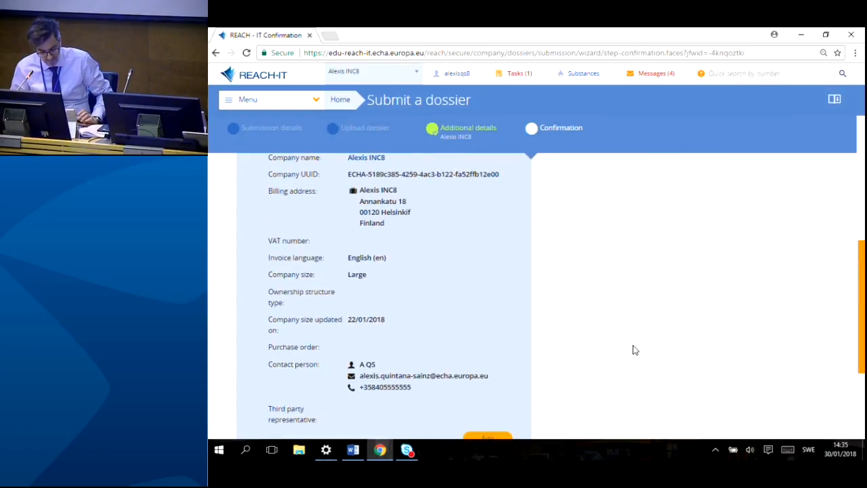
scroll(454, 327, "up", 2)
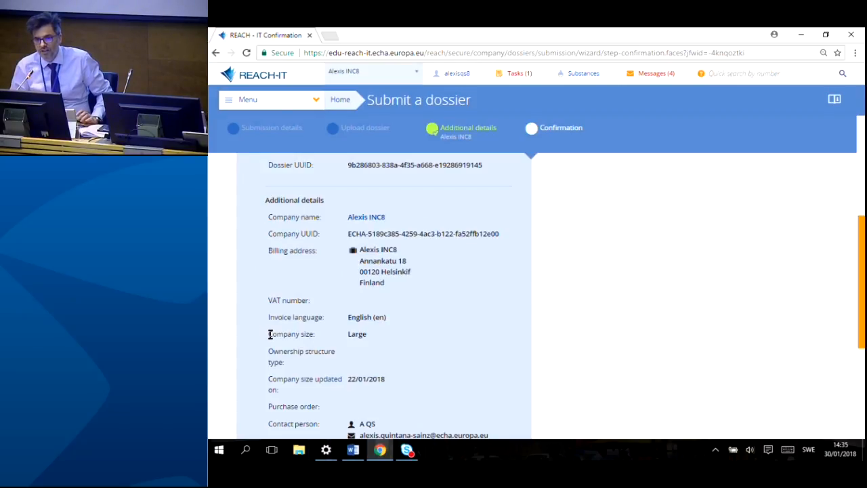
left_click_drag(270, 334, 378, 332)
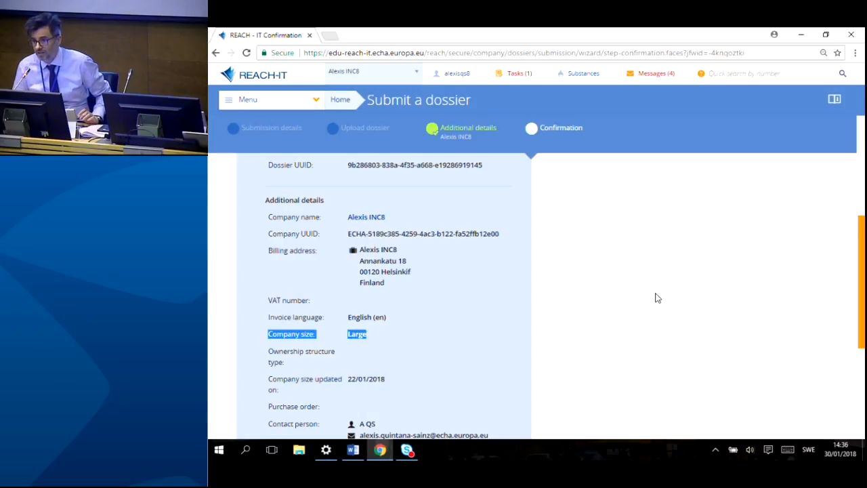
scroll(716, 332, "down", 3)
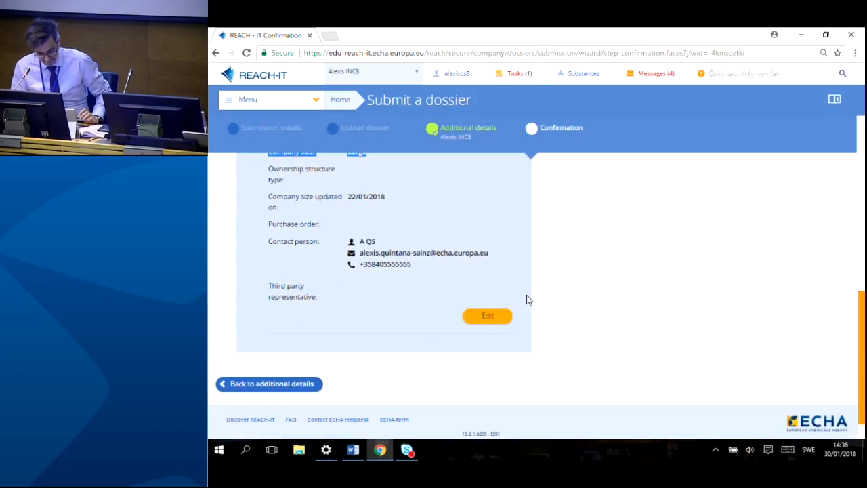
scroll(527, 300, "up", 6)
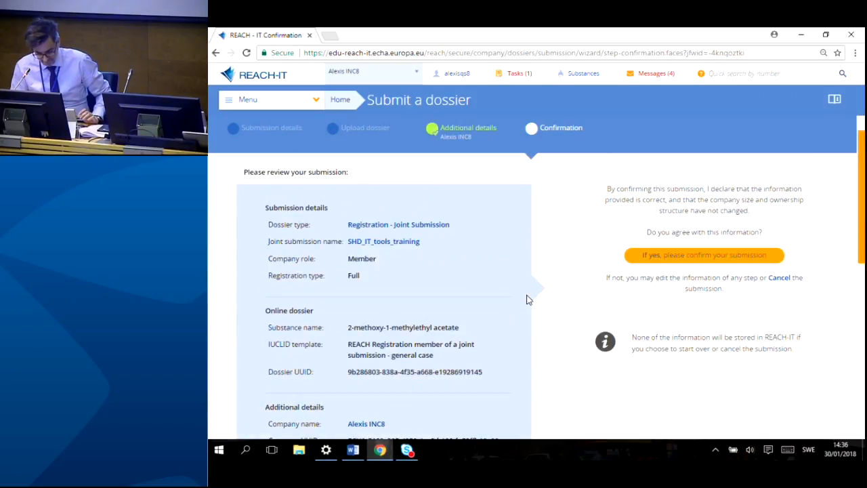
Step: Confirm the dossier submission and open the new submission's report
left_click(668, 259)
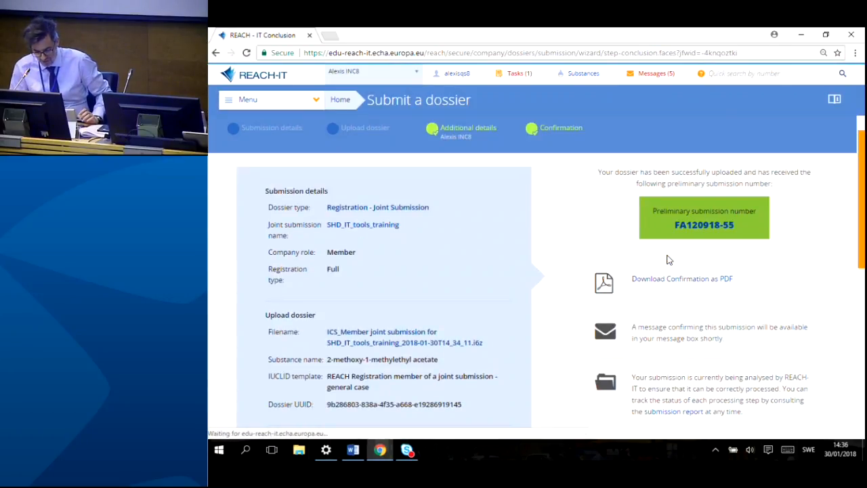
left_click(713, 230)
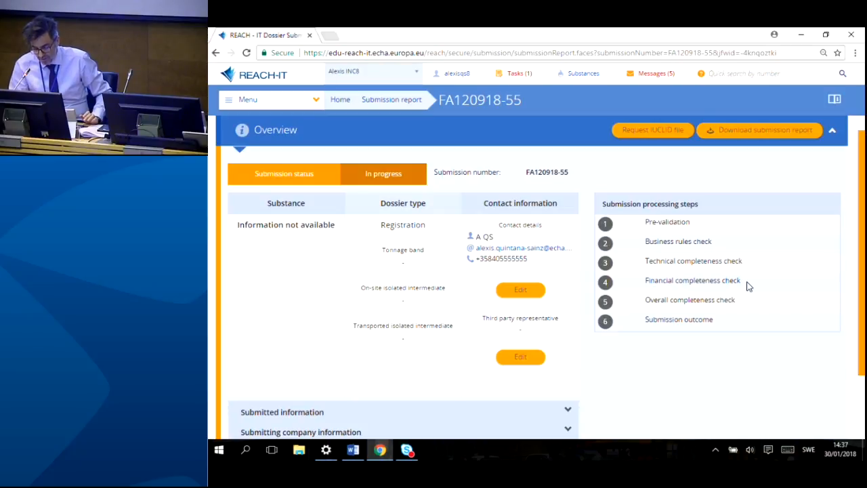
Step: Reload the REACH-IT submission report and scroll down to the Registration dossier's processing steps
left_click(476, 53)
key("Return")
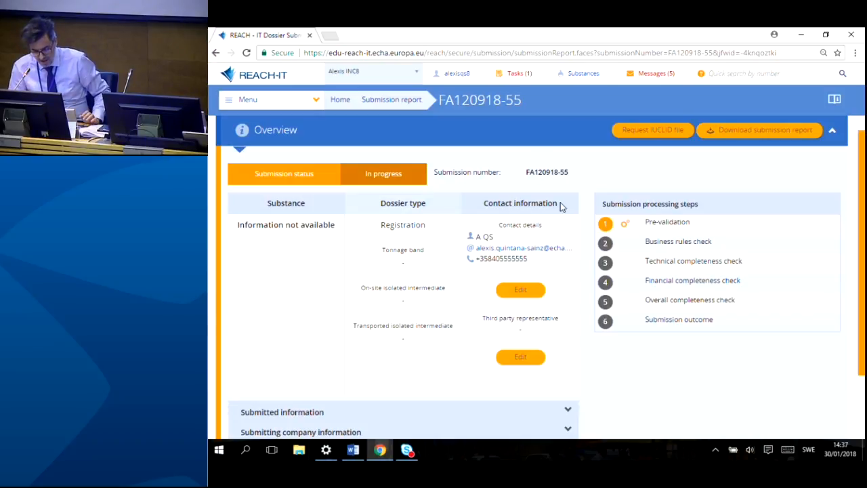
scroll(565, 196, "down", 3)
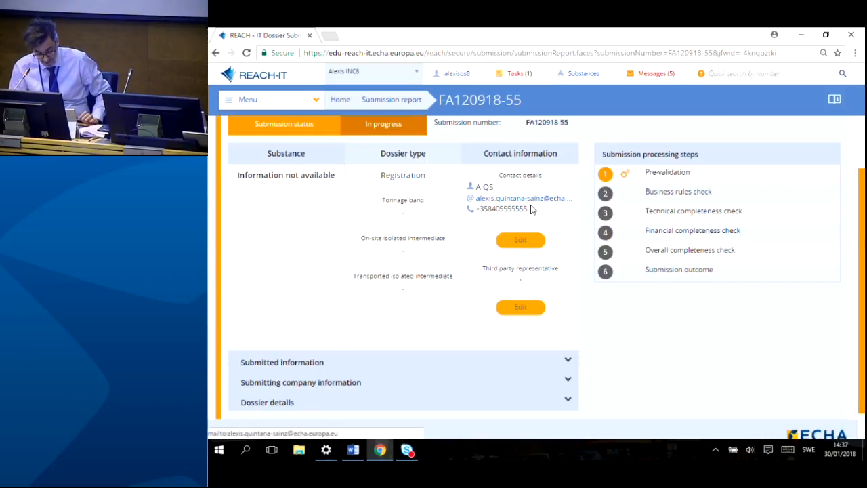
scroll(532, 209, "down", 1)
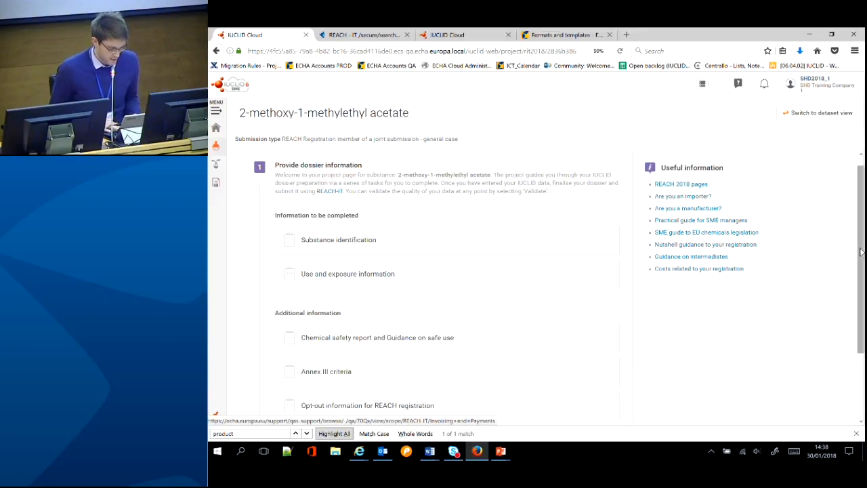
Step: Switch to the substance's dataset view and create a new blank document under 2.1 GHS
left_click_drag(862, 249, 864, 230)
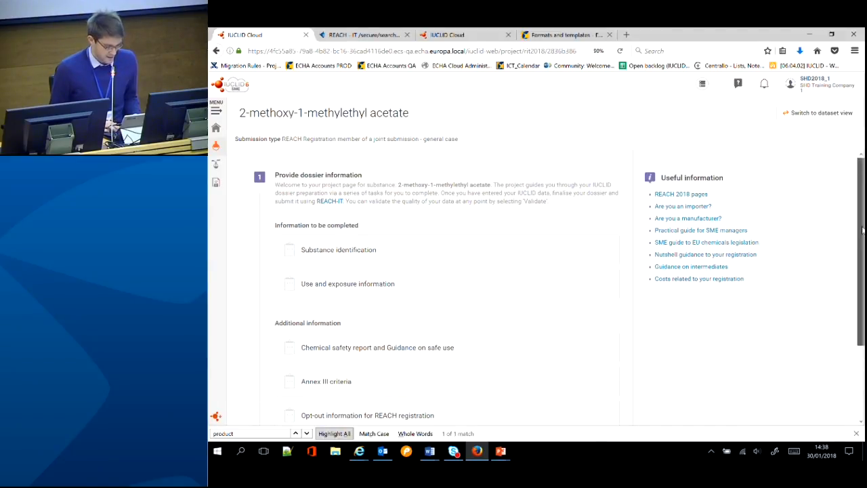
left_click(816, 119)
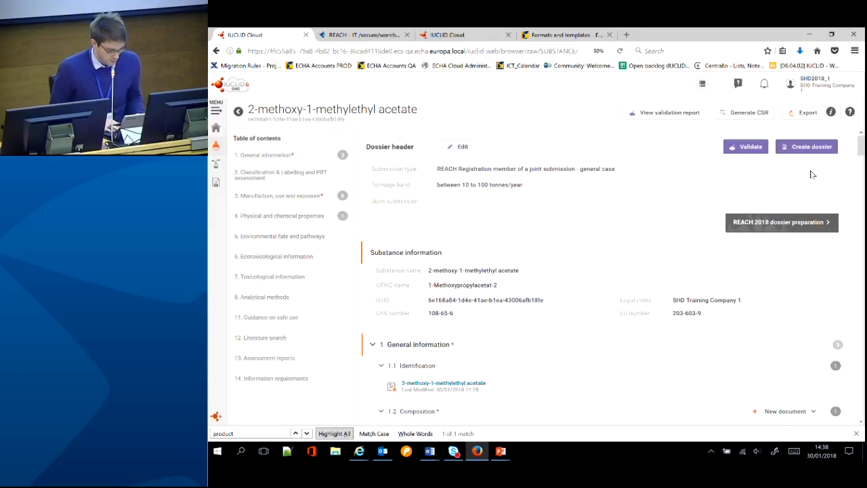
left_click_drag(862, 143, 863, 152)
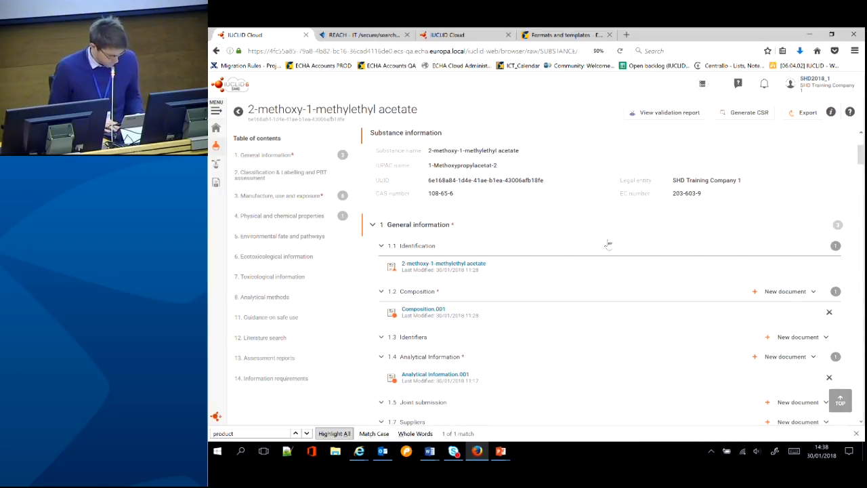
left_click_drag(861, 153, 863, 176)
left_click(822, 186)
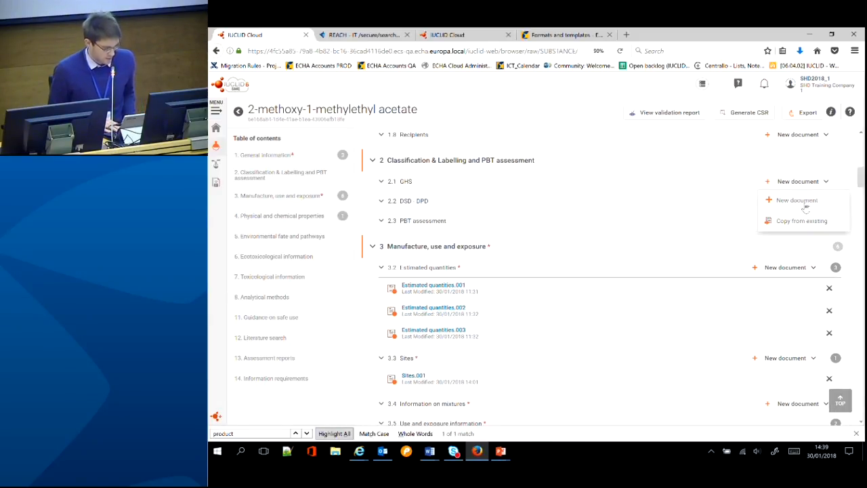
left_click(806, 202)
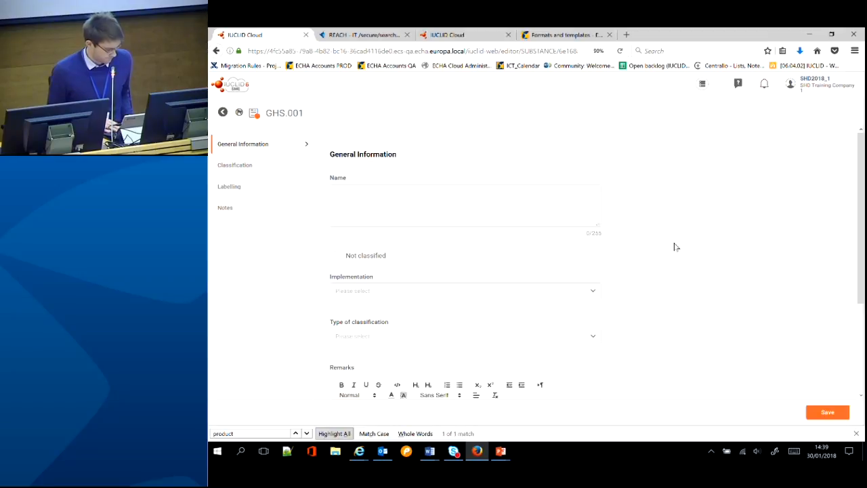
Step: Name the GHS record 'Name for GHS', set it to self-classification, and link Composition.001
left_click(550, 208)
type("Name for GHS")
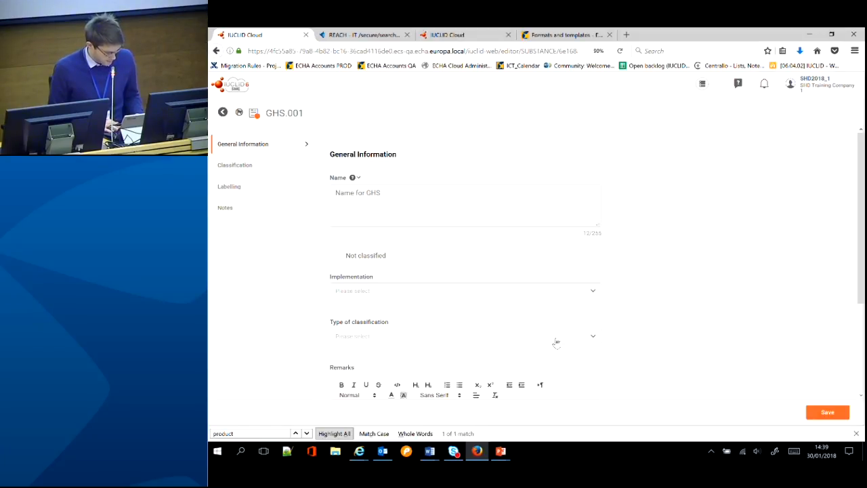
left_click(495, 344)
left_click(462, 363)
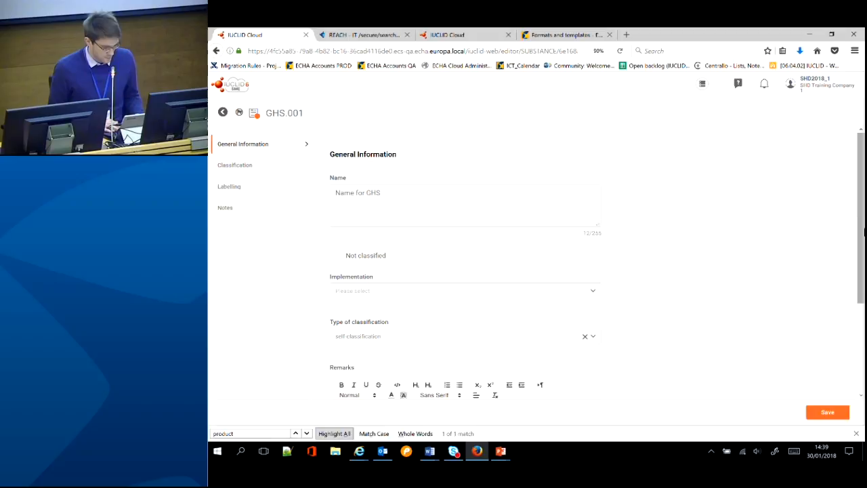
left_click_drag(863, 212, 864, 300)
left_click(469, 356)
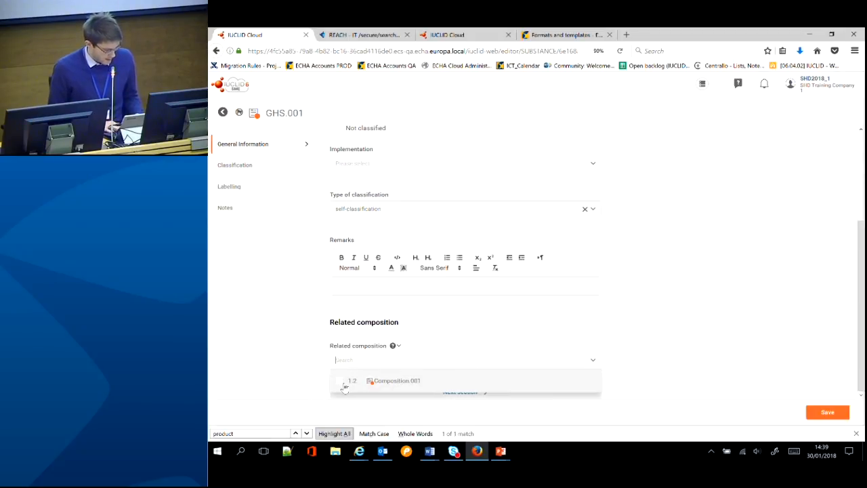
left_click(343, 383)
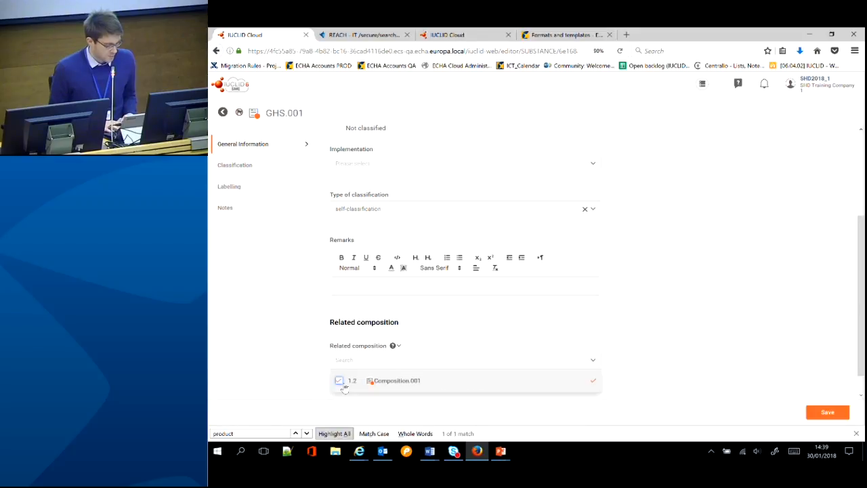
left_click(735, 337)
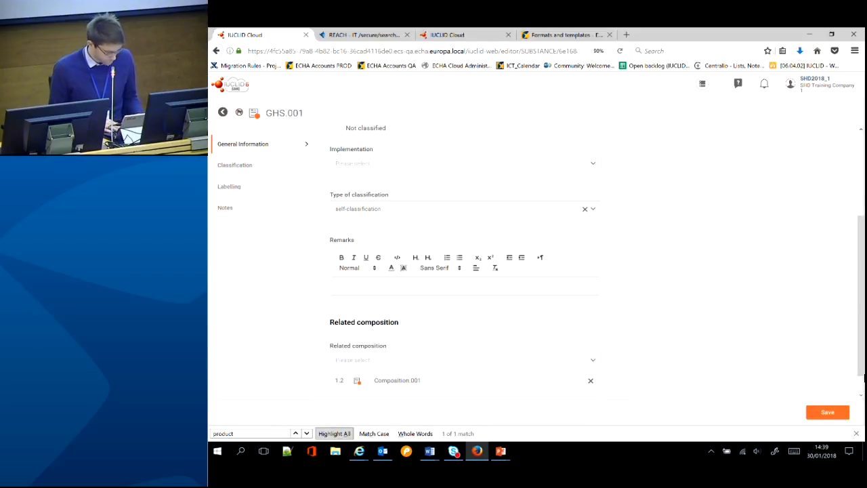
Step: Save the GHS.001 record, then save it again from its Classification part
left_click(827, 415)
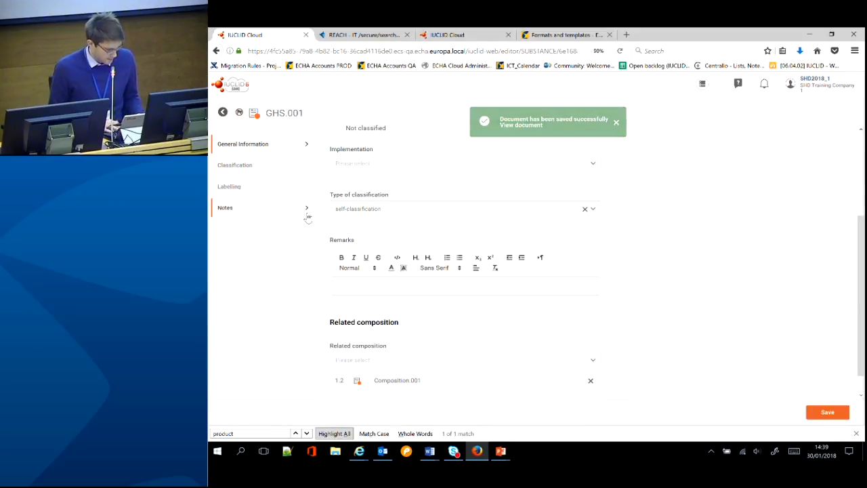
left_click(616, 122)
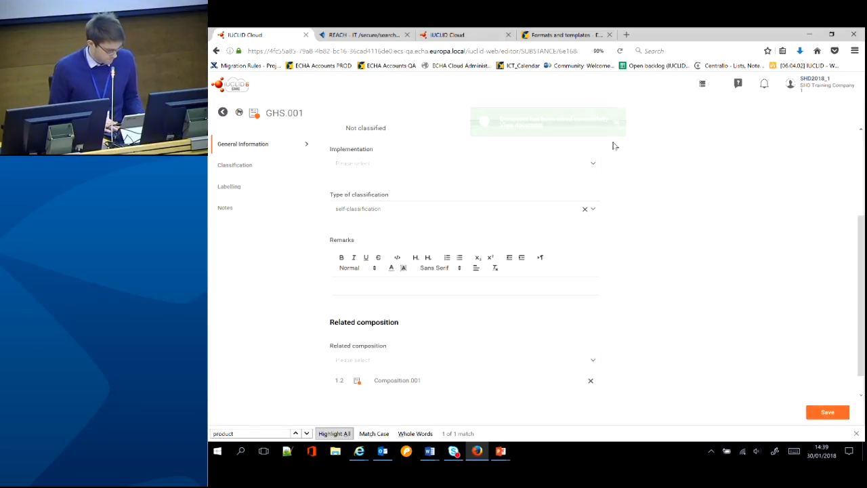
left_click(249, 167)
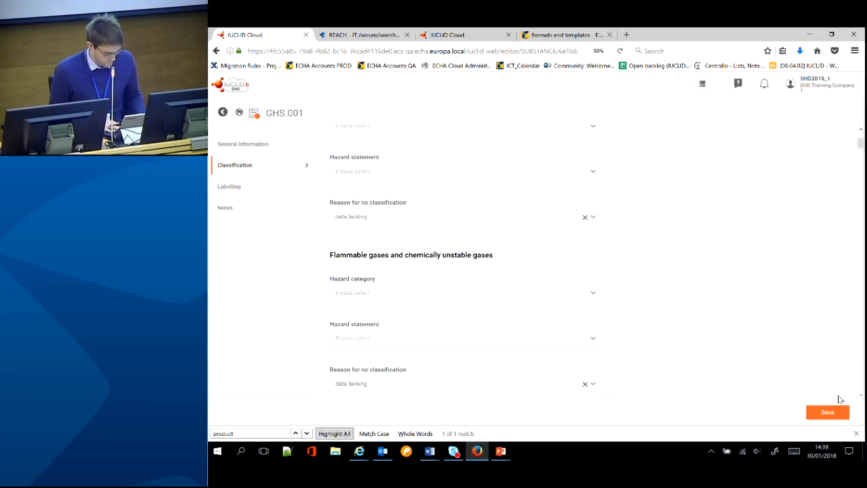
left_click(827, 412)
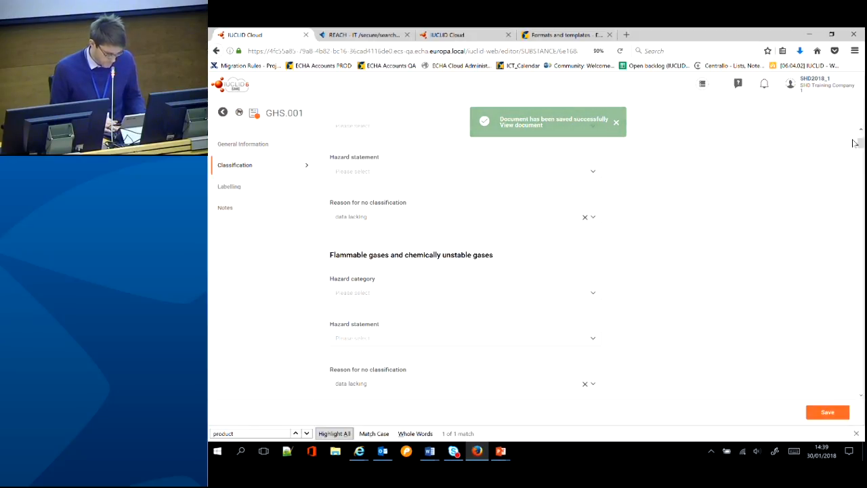
Step: Classify Flammable liquids as Flam. Liquid 3 with hazard statement H226 (flammable liquid and vapour)
scroll(859, 142, "up", 3)
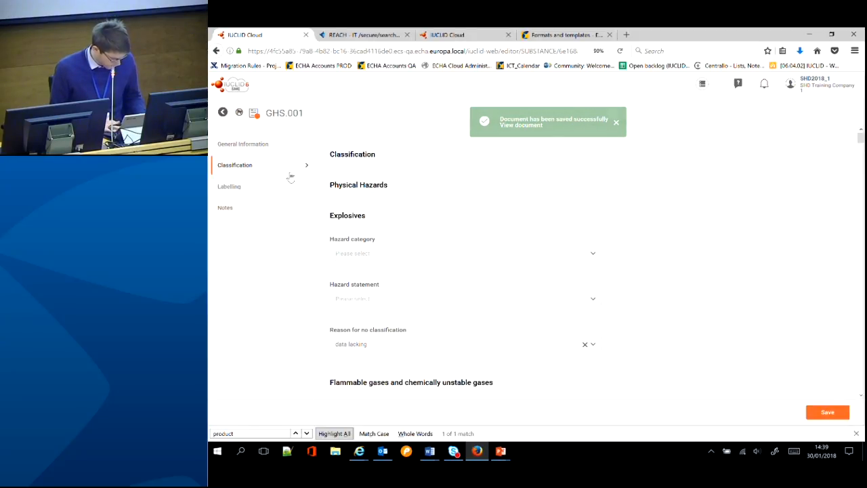
key("ctrl+f")
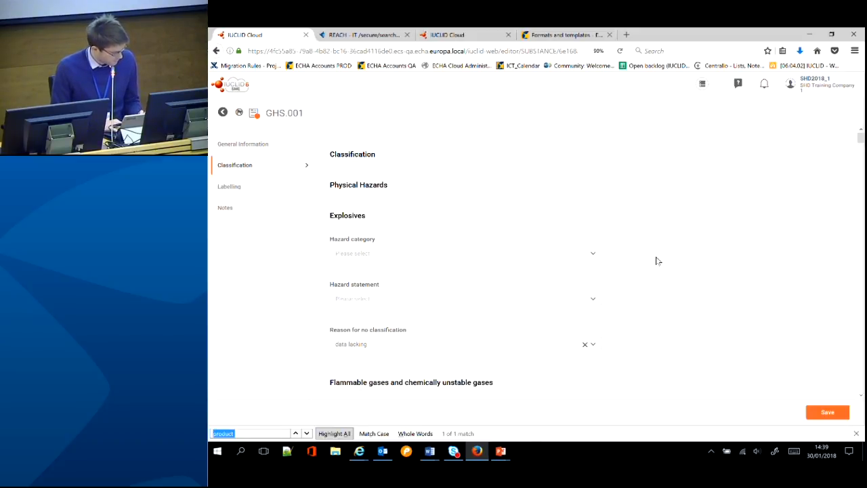
type("flammable liq")
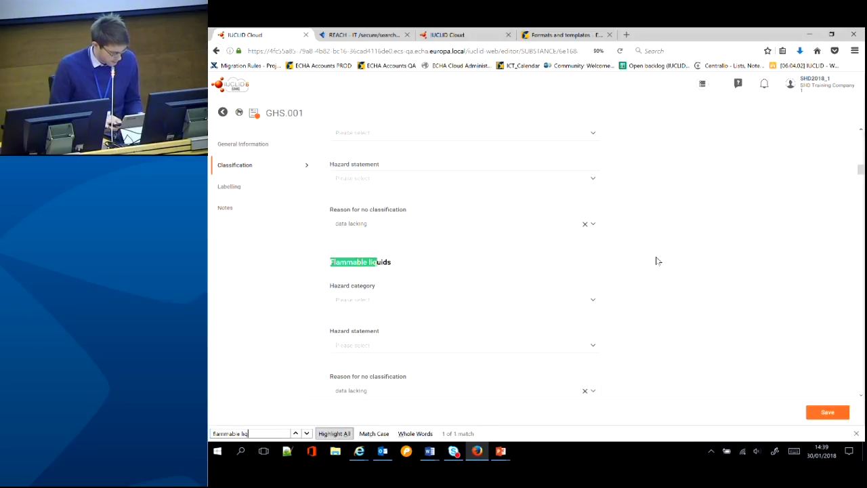
left_click(557, 299)
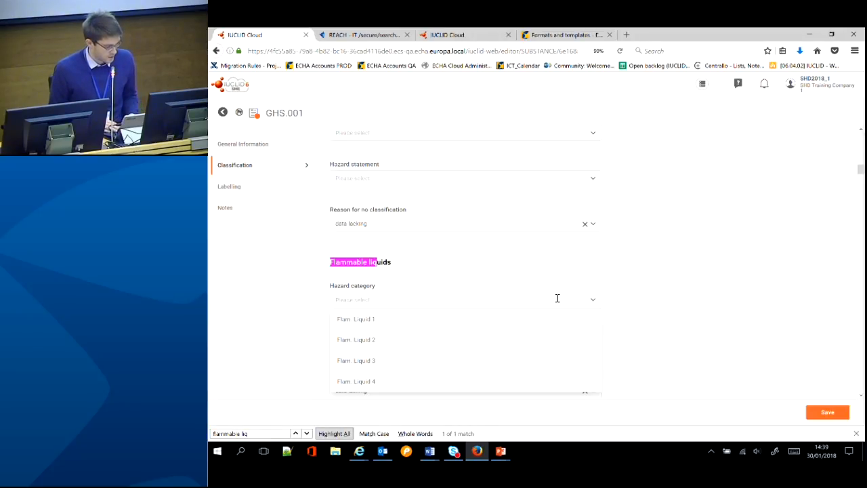
left_click(509, 361)
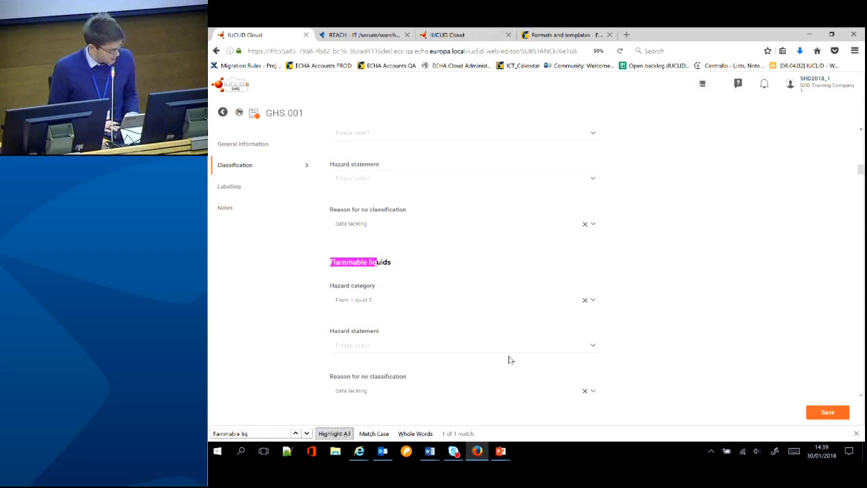
left_click(571, 353)
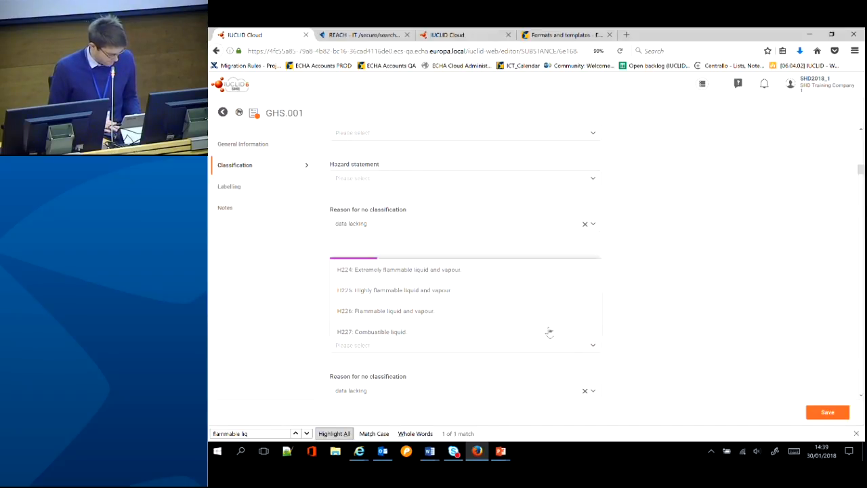
left_click(515, 314)
Step: Clear the 'data lacking' reason for no classification and save the GHS record
scroll(861, 173, "down", 3)
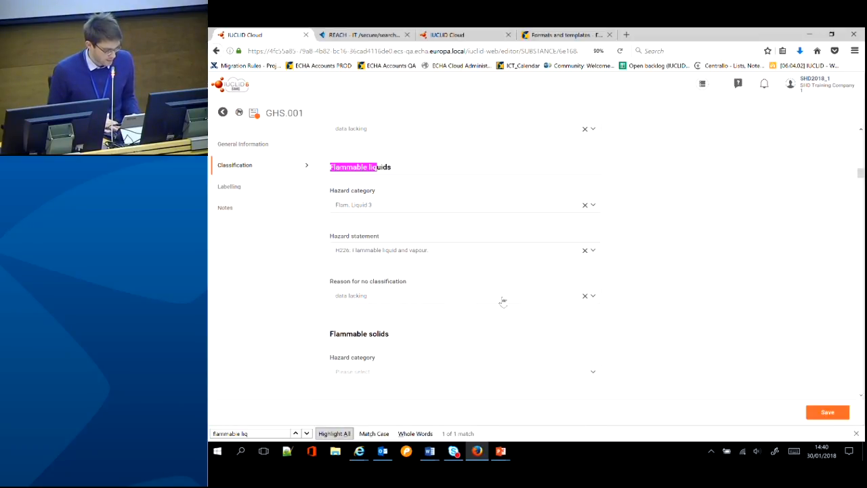
left_click(503, 297)
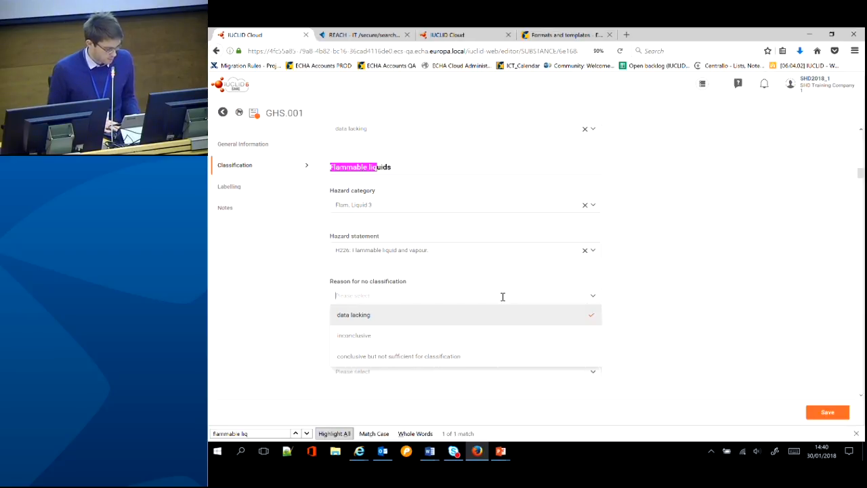
left_click(688, 298)
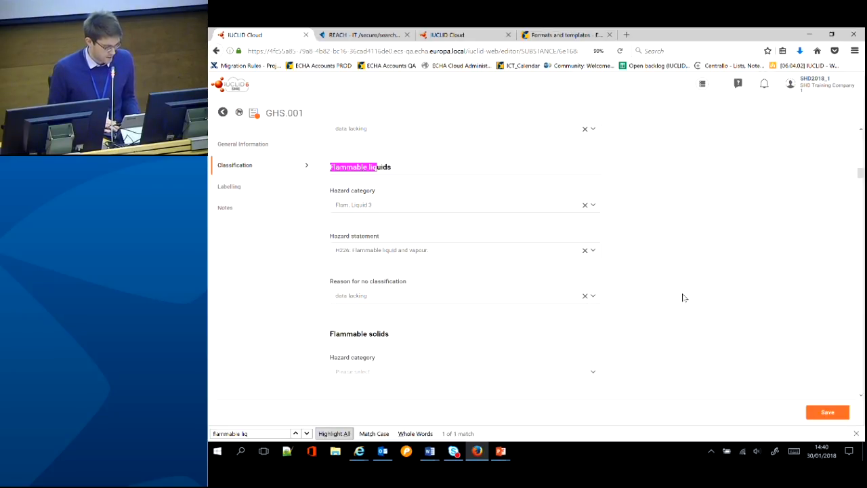
left_click(585, 297)
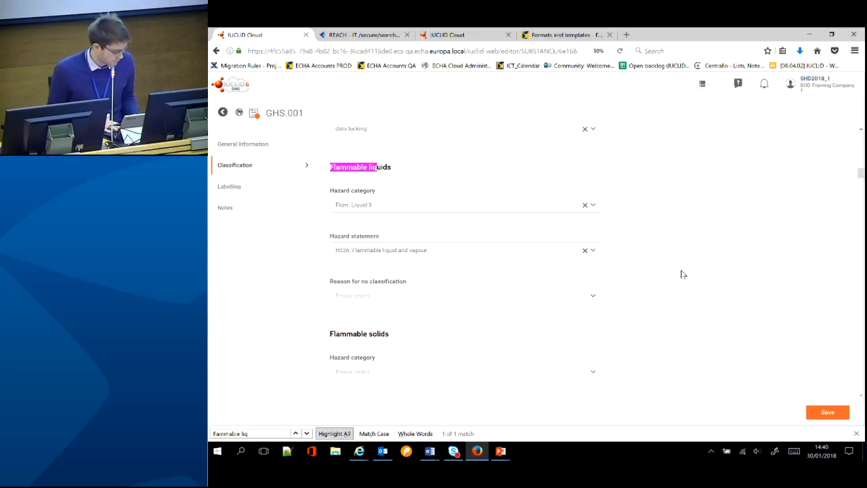
left_click(828, 412)
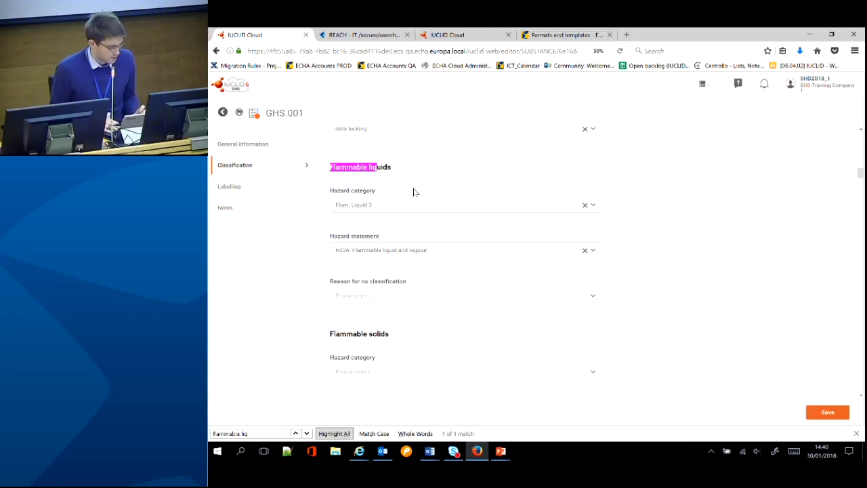
Step: Return to the table of contents and open Flash point.001 under 4. Physical and chemical properties
left_click(223, 113)
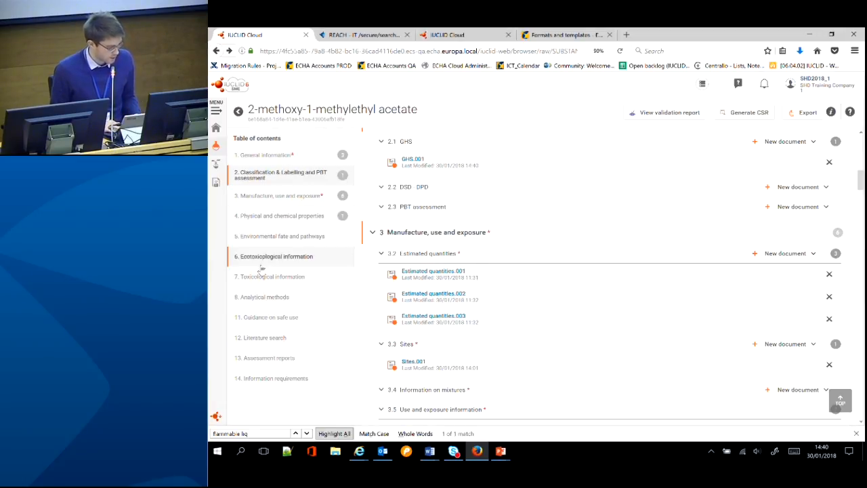
left_click(285, 226)
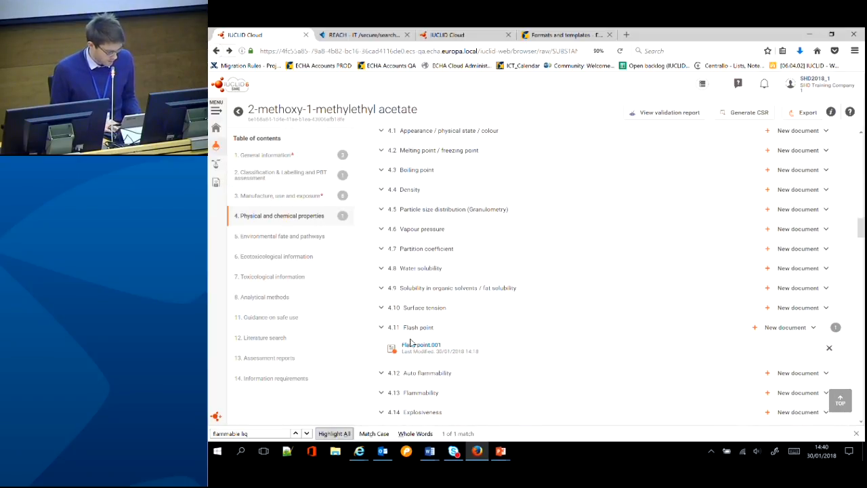
left_click(416, 350)
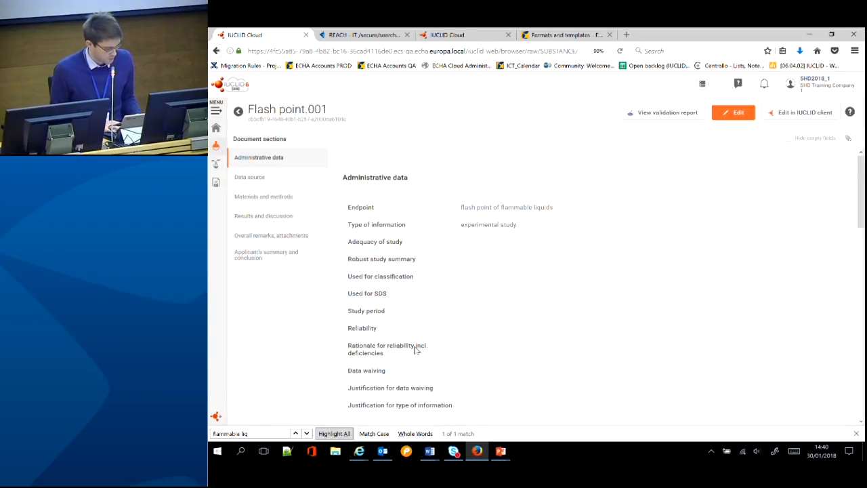
Step: Edit Flash point.001 as a key study, reliability 1 (reliable without restriction), rationale guideline study
left_click(732, 118)
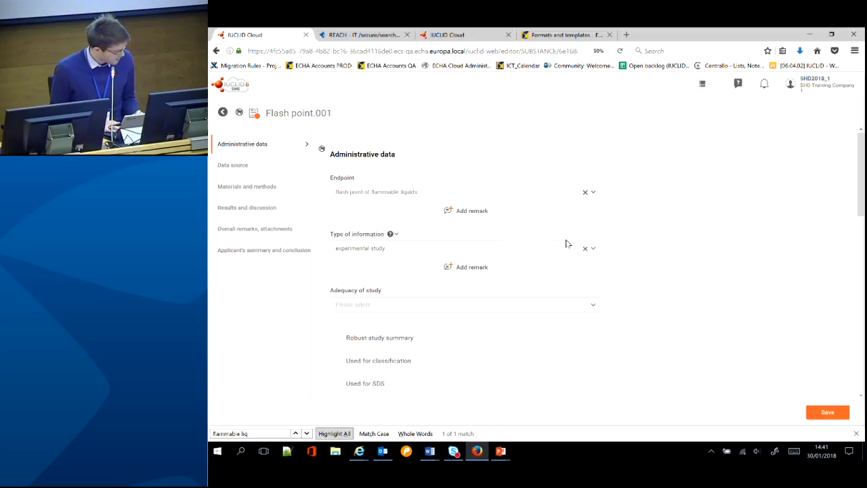
left_click(573, 304)
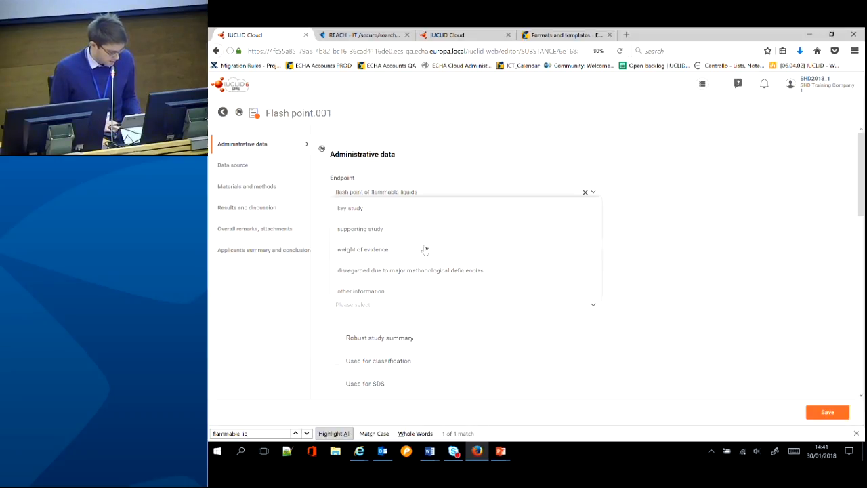
left_click(406, 215)
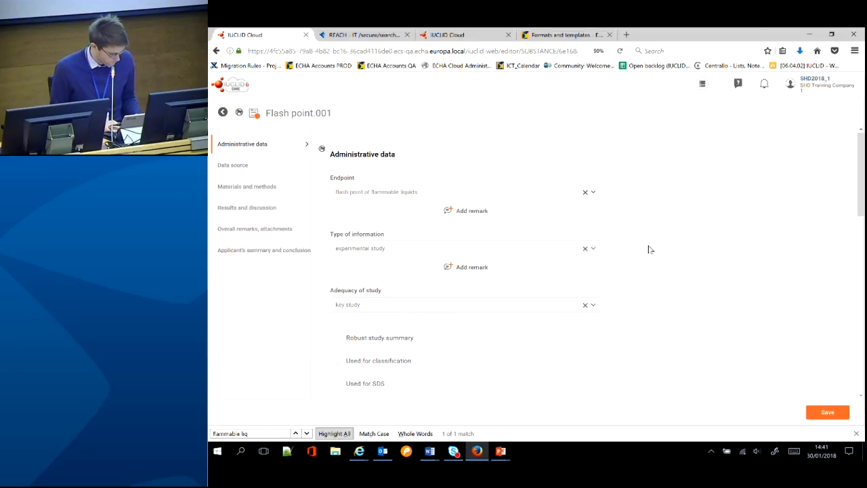
left_click_drag(862, 198, 861, 271)
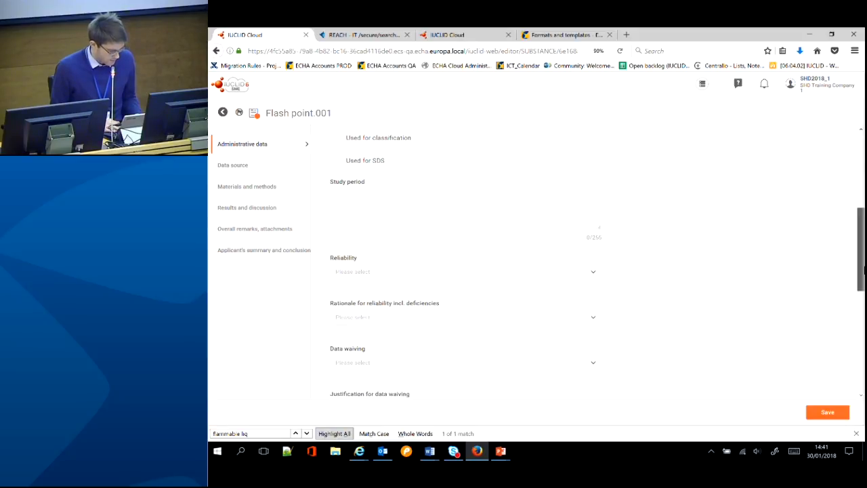
left_click(581, 271)
left_click(391, 295)
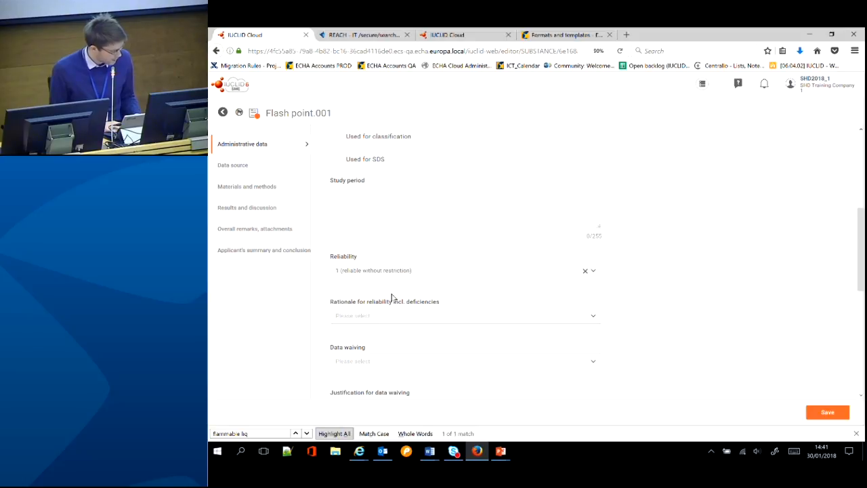
left_click(551, 318)
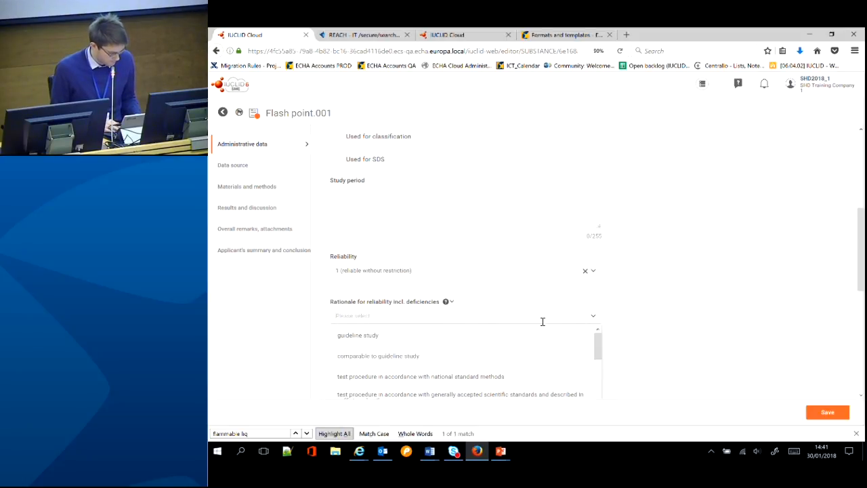
left_click(503, 340)
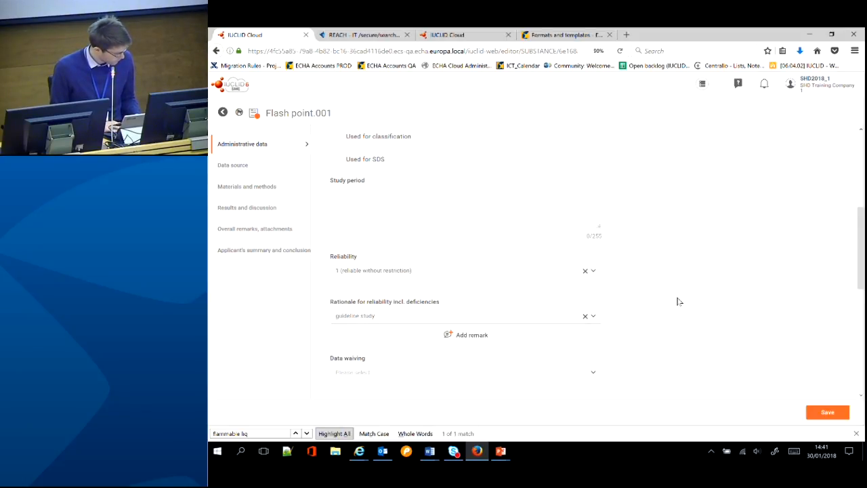
left_click_drag(863, 241, 864, 312)
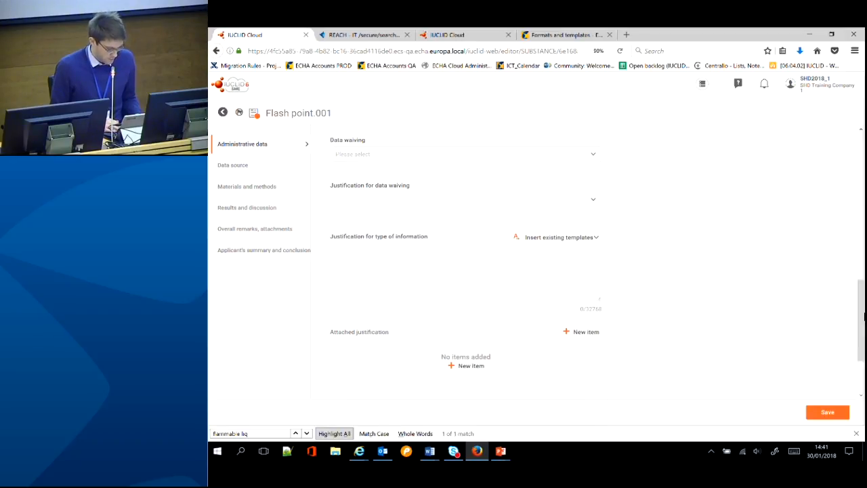
Step: Create a new publication reference titled 'Chemistry', year 2000, and save it as the data source
left_click(239, 170)
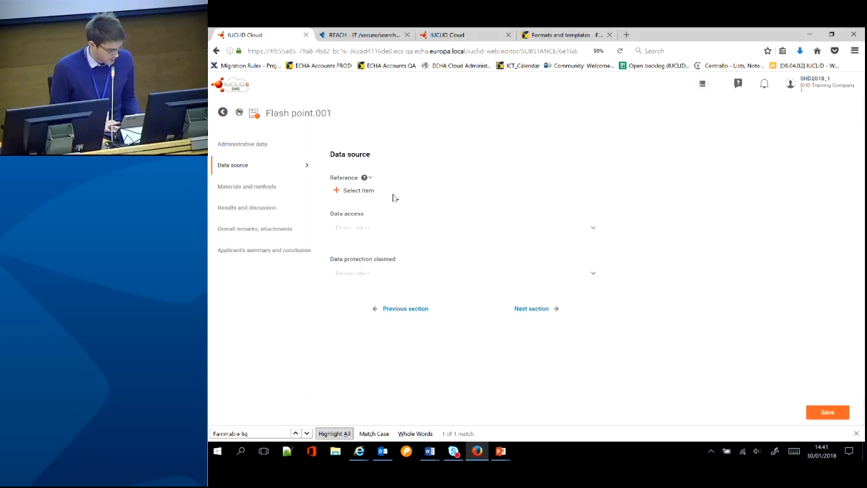
left_click(357, 191)
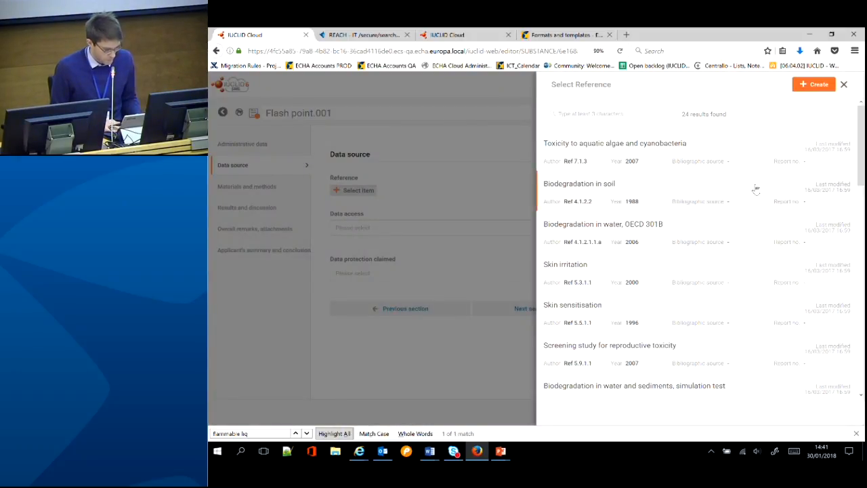
left_click(814, 86)
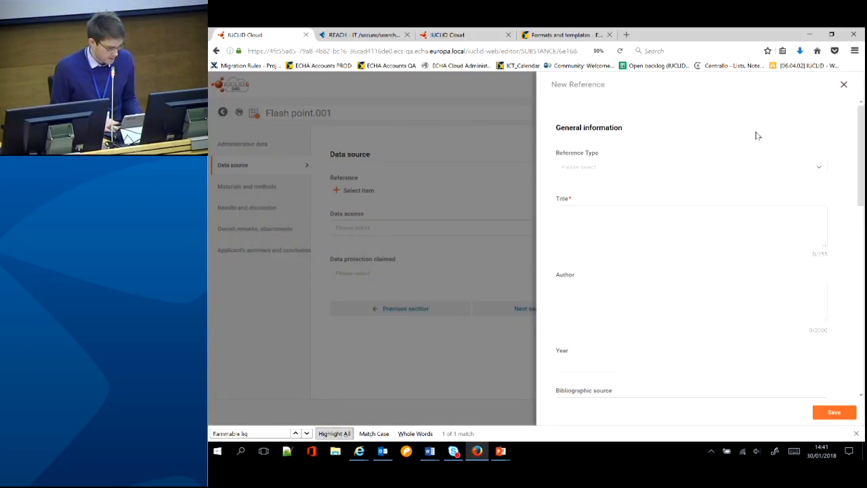
left_click(681, 168)
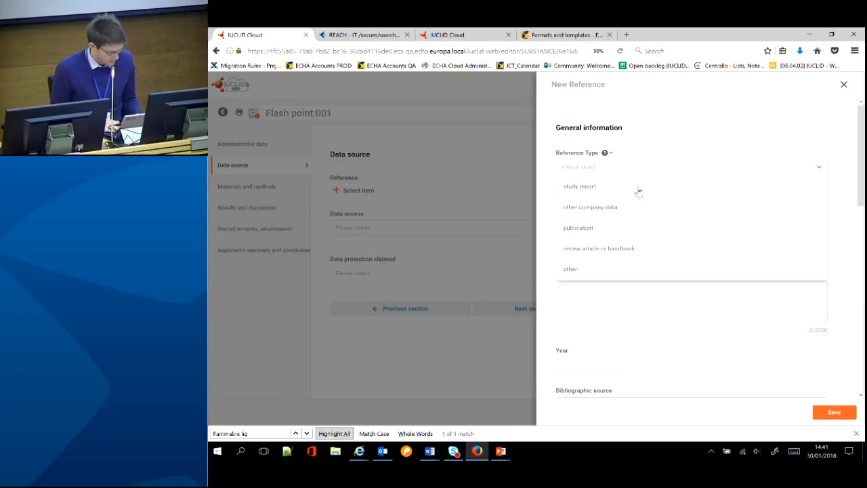
left_click(619, 228)
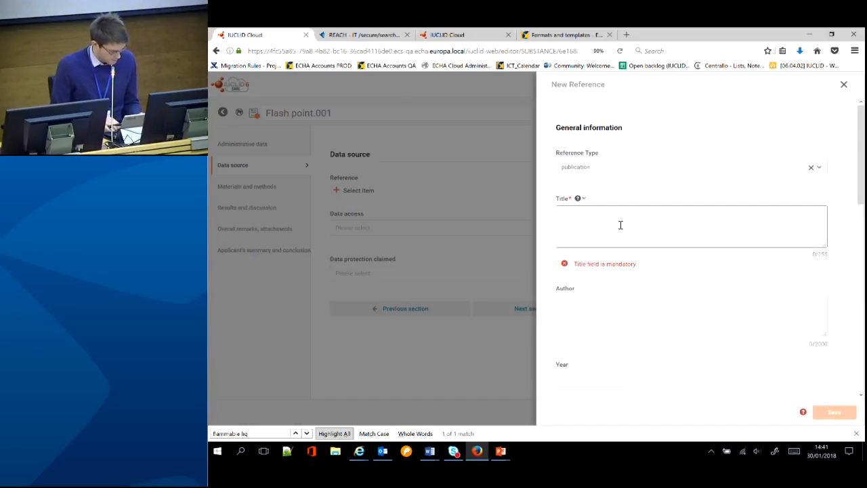
type("Chemistry")
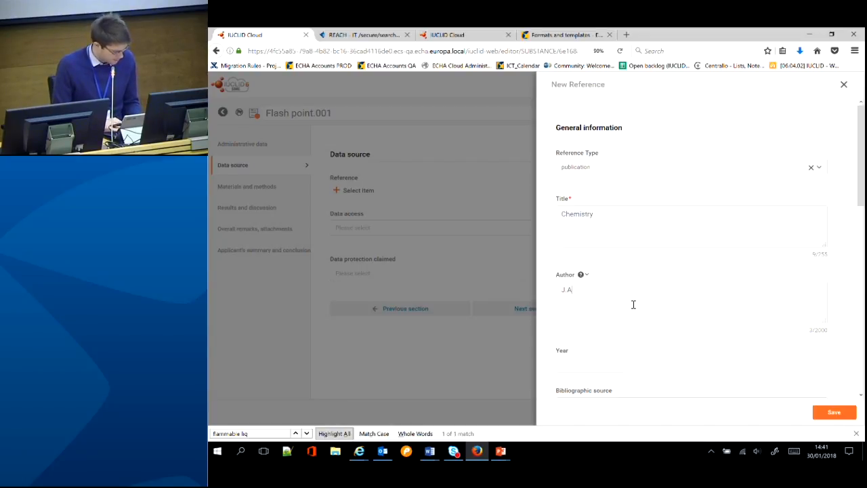
type("c")
left_click_drag(861, 179, 860, 217)
left_click(589, 246)
type("2000")
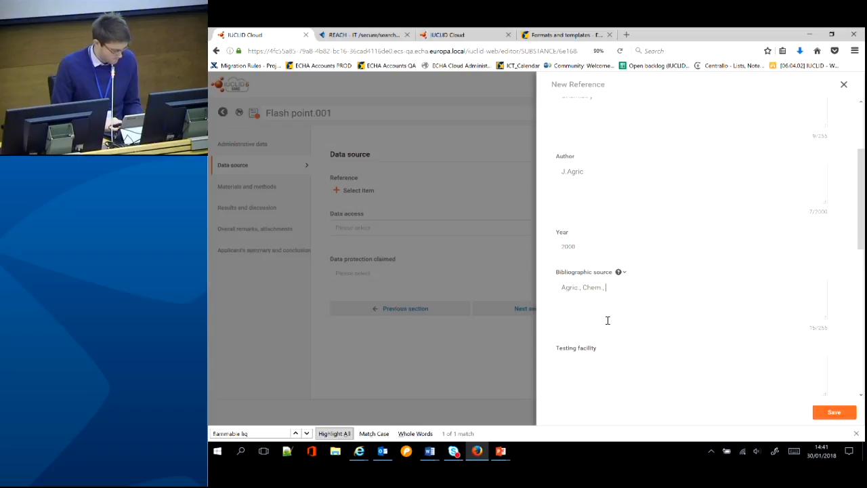
left_click(829, 413)
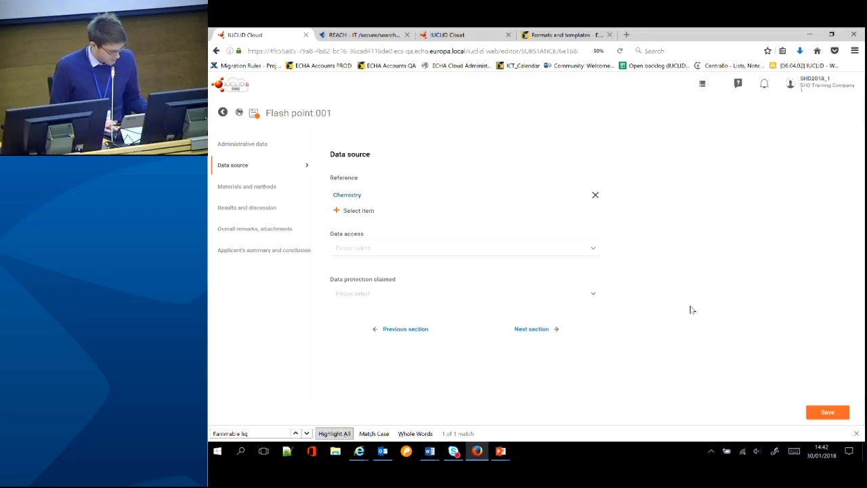
Step: Add a test guideline entry with EU Method A.9 (Flash-Point) under Materials and methods
left_click(263, 193)
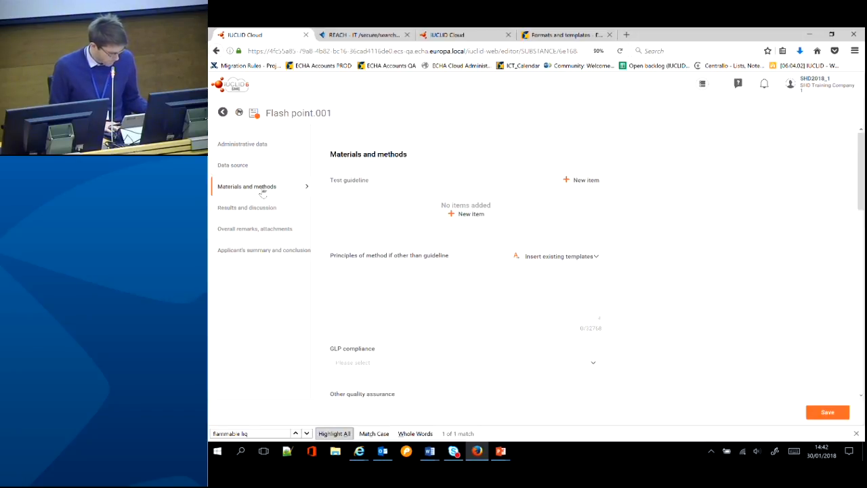
left_click(466, 214)
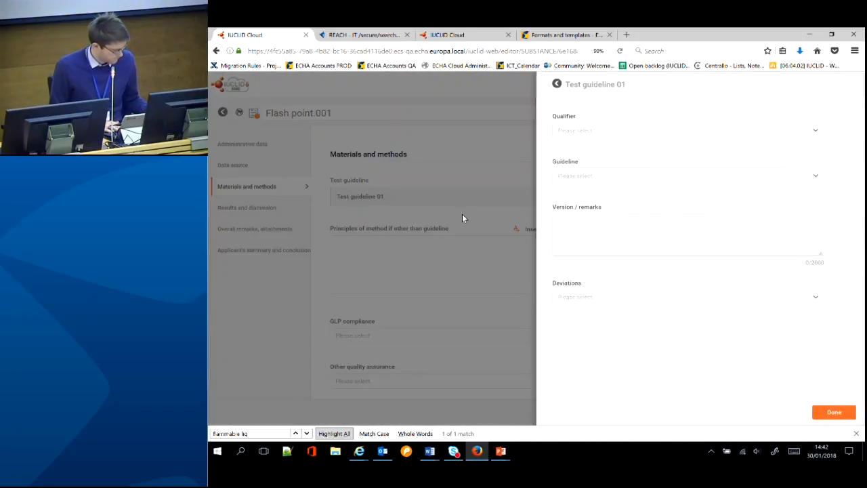
left_click(683, 138)
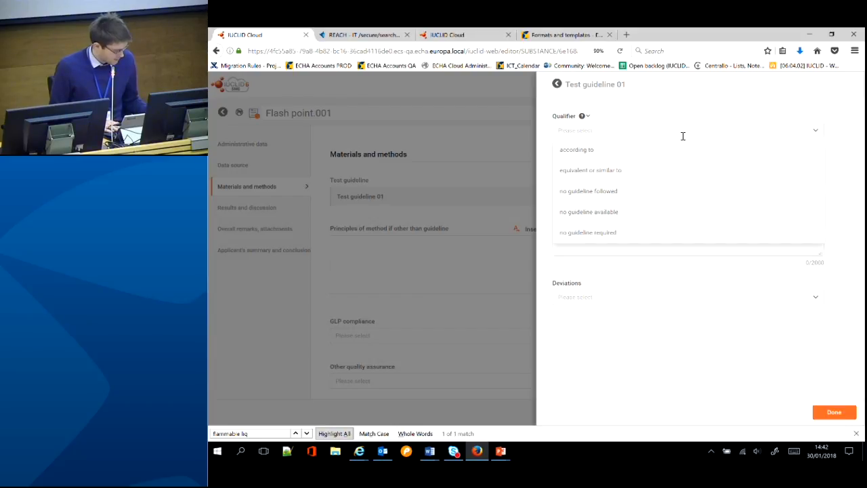
left_click(657, 324)
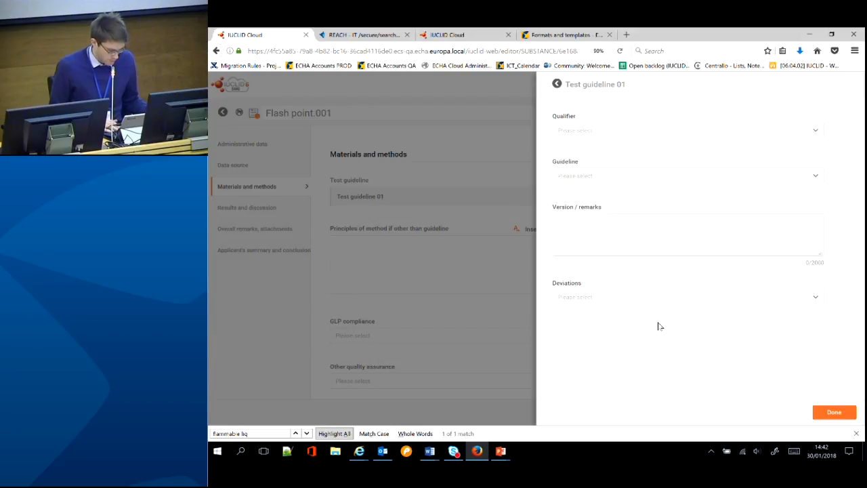
left_click(584, 180)
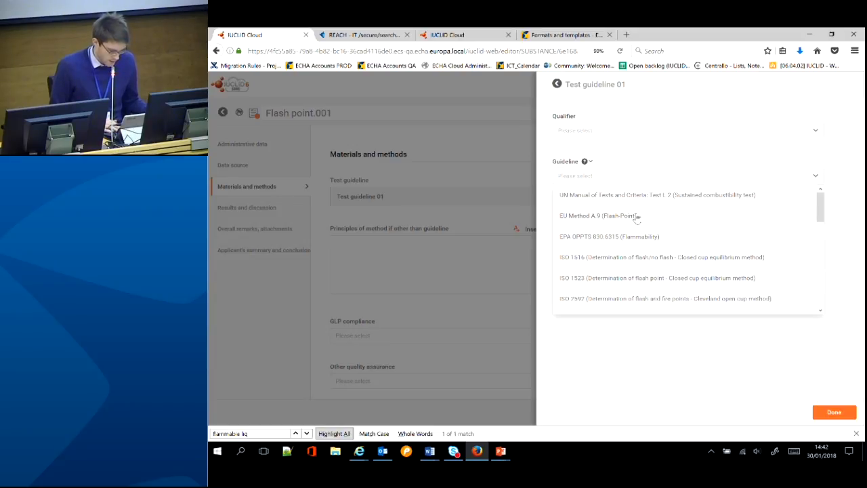
left_click(583, 219)
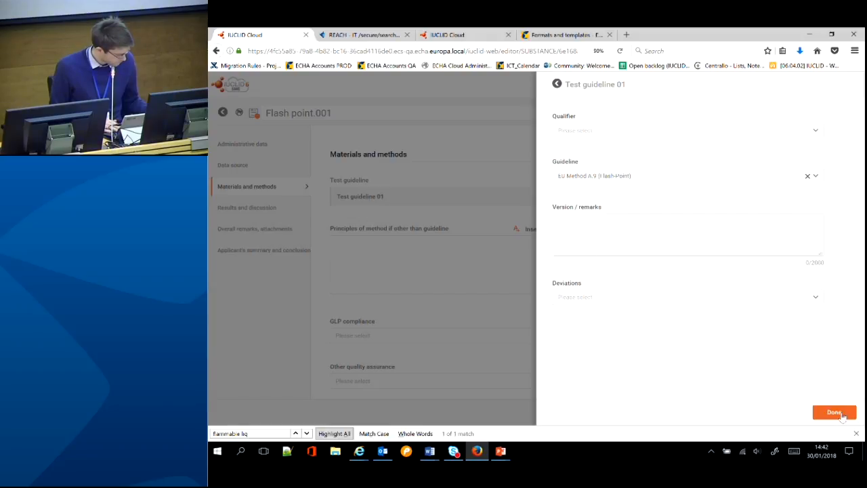
left_click(834, 413)
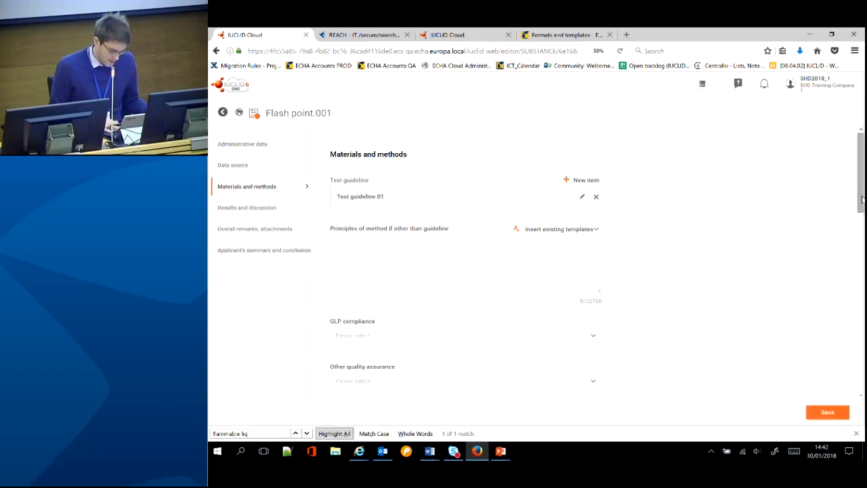
Step: Set the type of method to open cup and the test material to ECHA Substance
left_click_drag(862, 199, 861, 276)
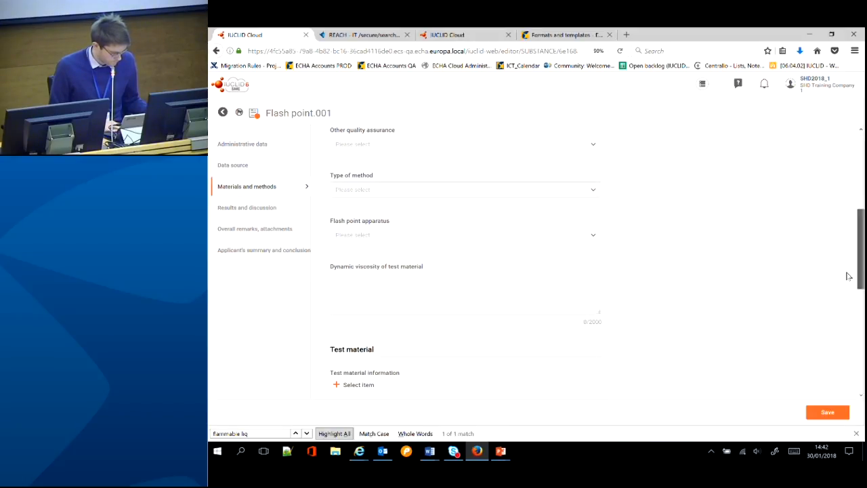
left_click(591, 192)
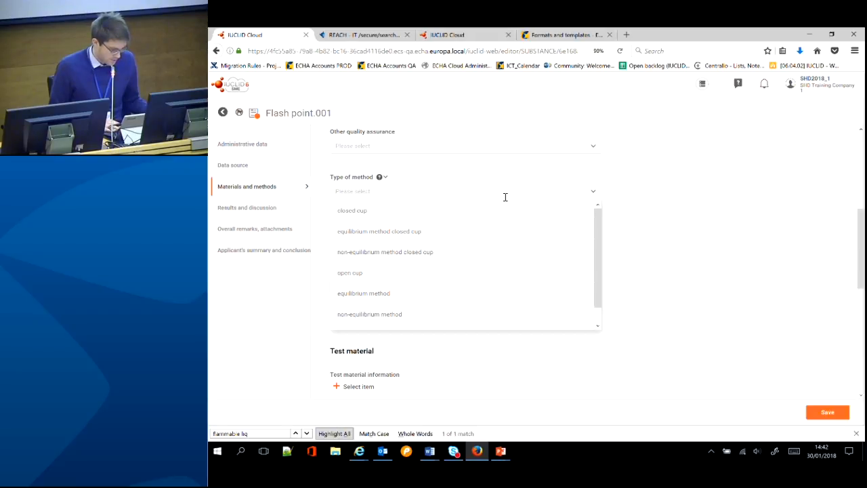
left_click(426, 274)
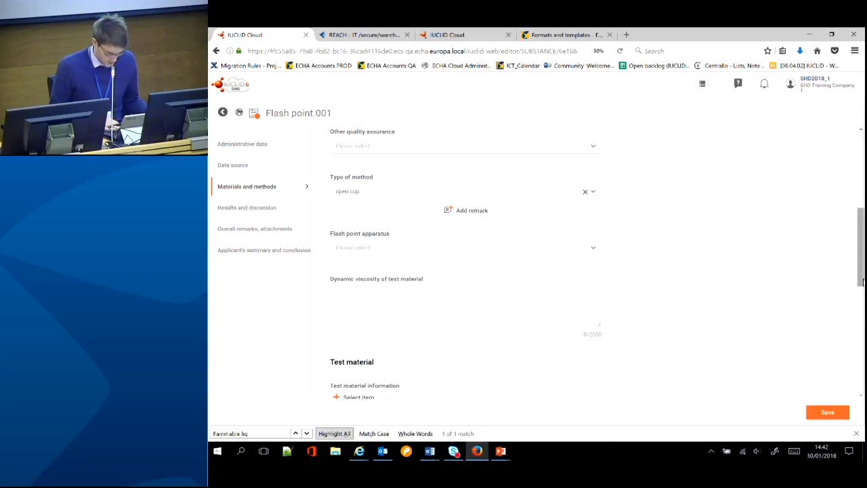
left_click_drag(862, 279, 861, 343)
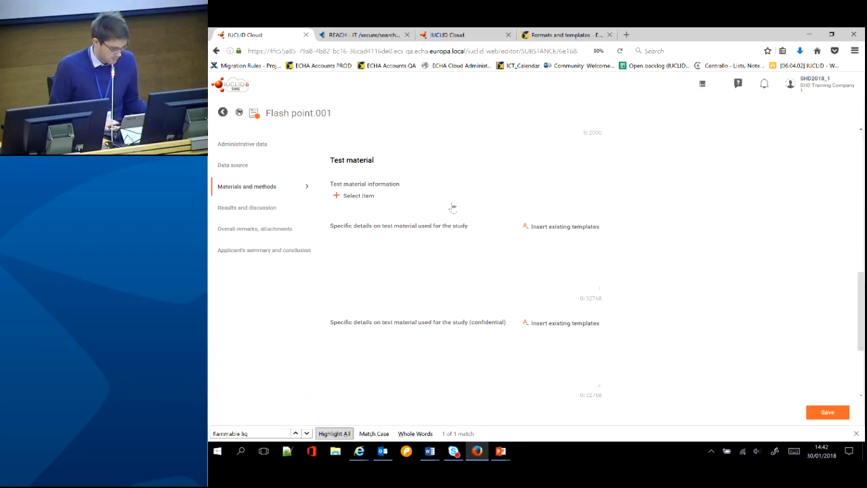
left_click(359, 196)
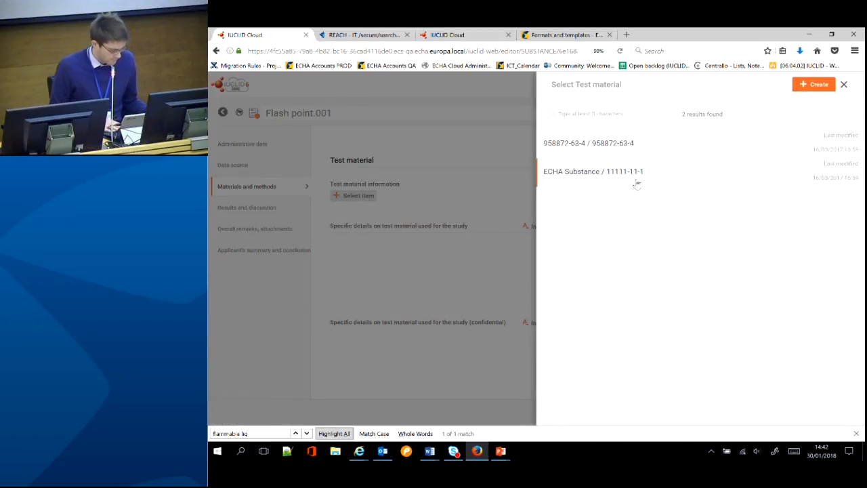
left_click(637, 184)
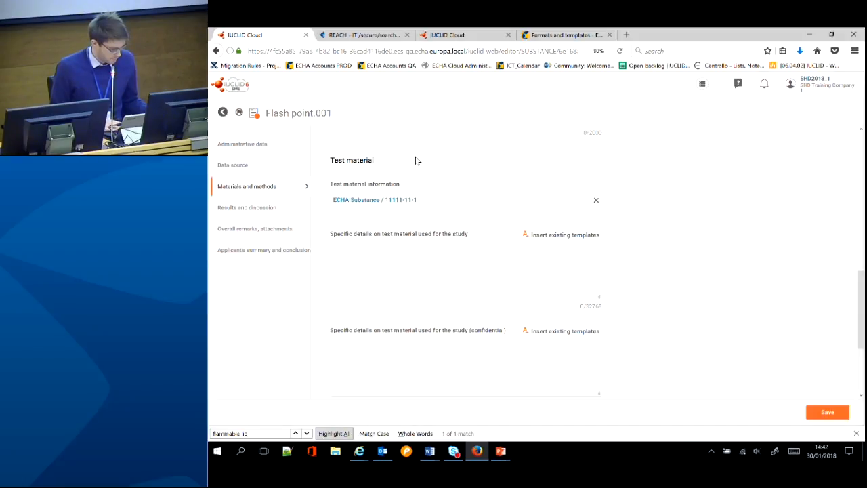
left_click(231, 207)
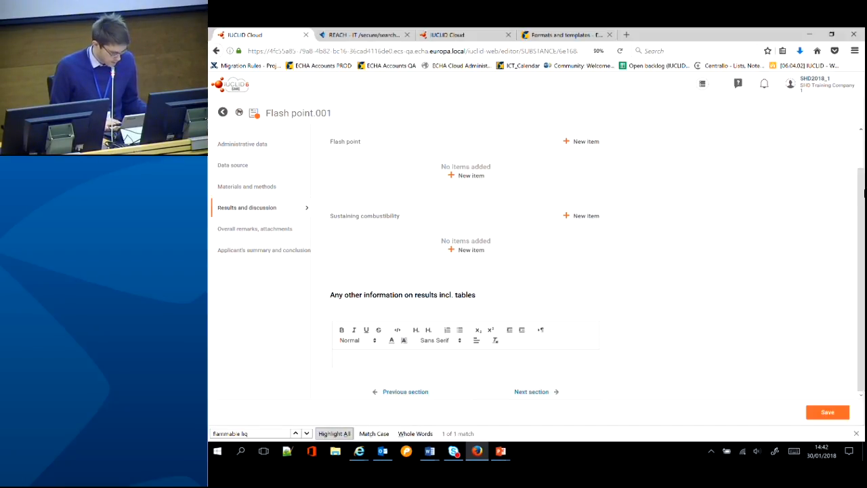
Step: Add a flash point result in °C with atmospheric pressure 101.3 Pa
left_click(464, 175)
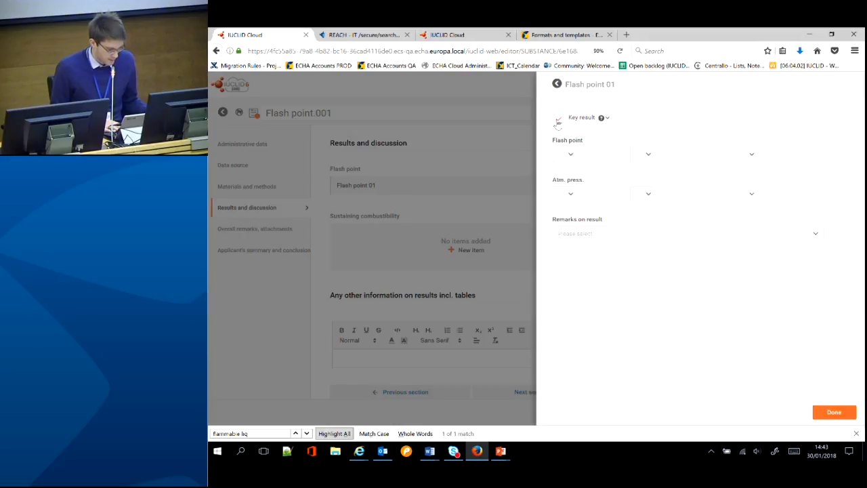
left_click(569, 155)
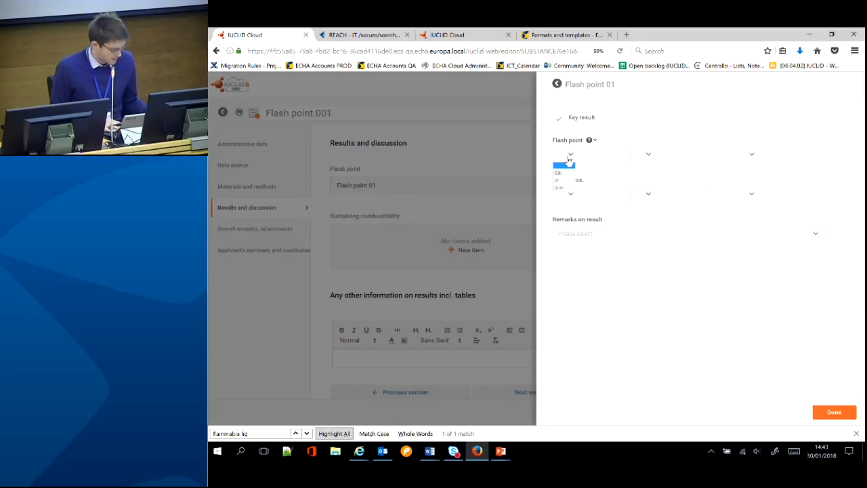
left_click(590, 157)
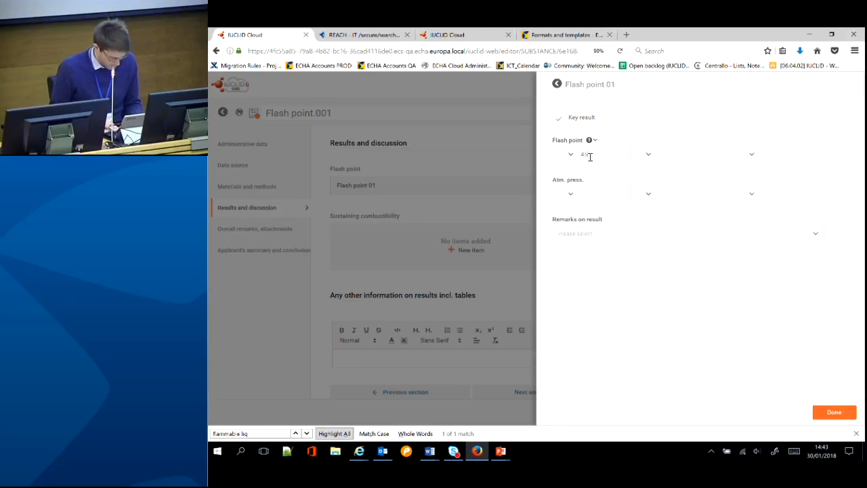
left_click(750, 155)
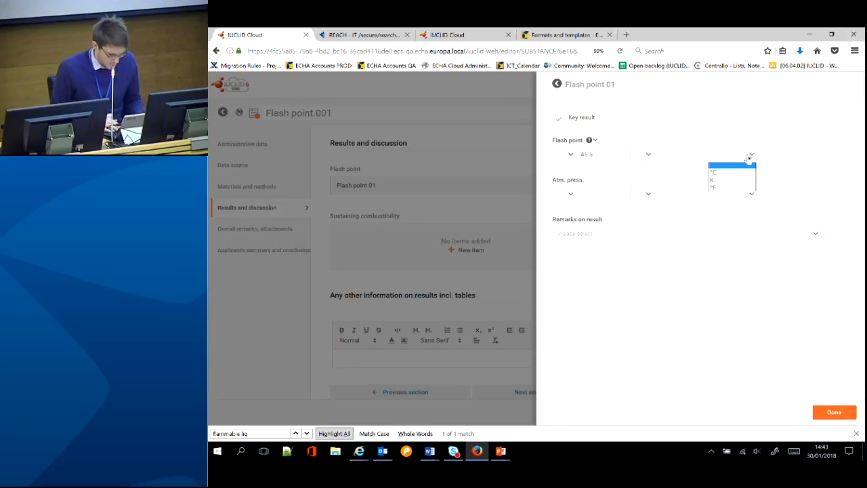
left_click(738, 174)
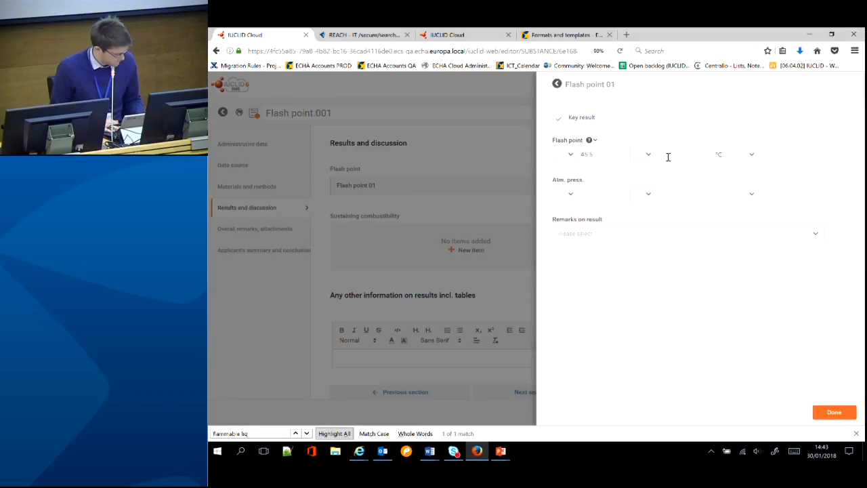
left_click(561, 155)
left_click(593, 182)
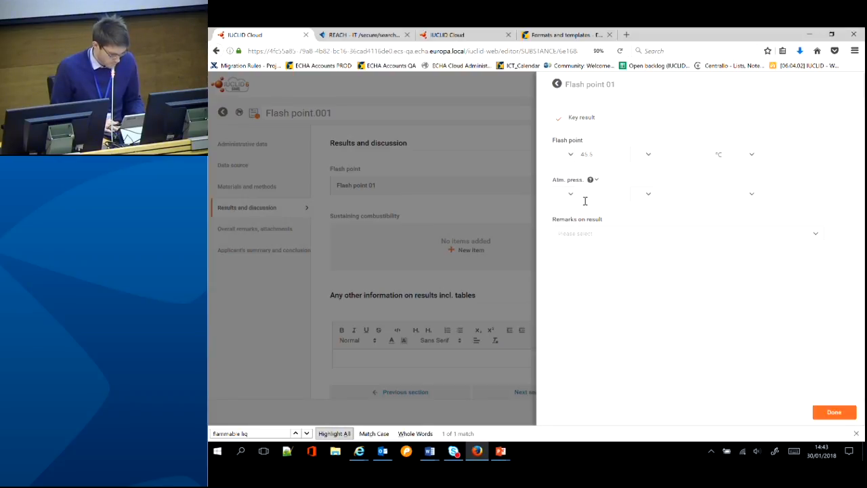
left_click(587, 197)
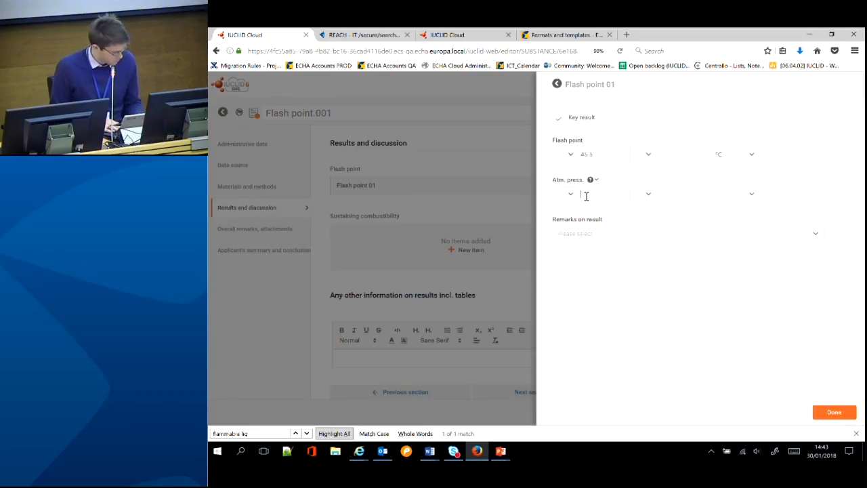
type("101.3")
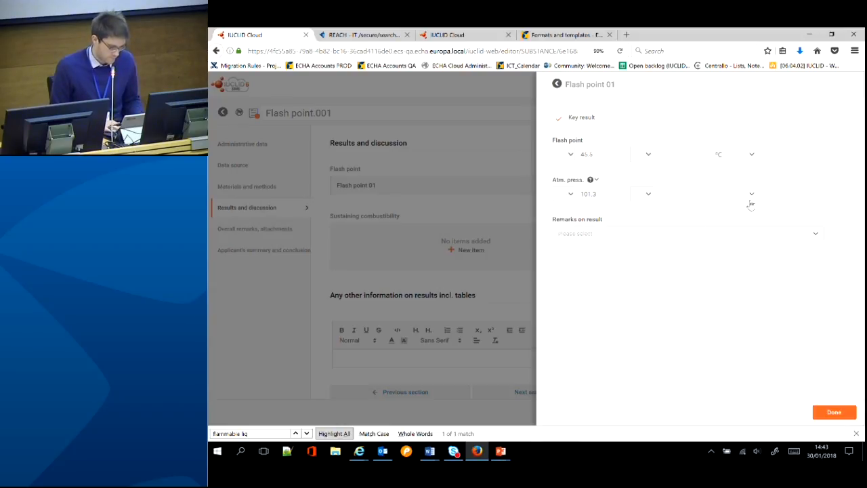
left_click(751, 200)
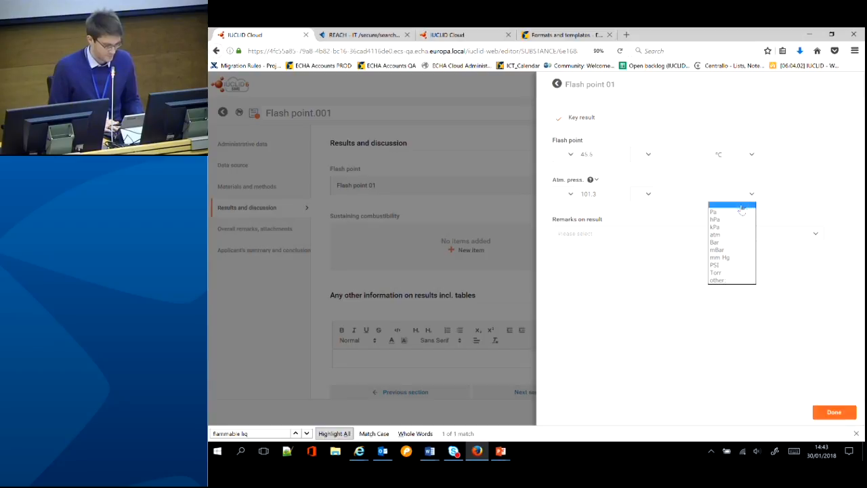
left_click(720, 213)
Step: Set both flash point and pressure qualifiers to ca., finish the entry and save the study
left_click(570, 155)
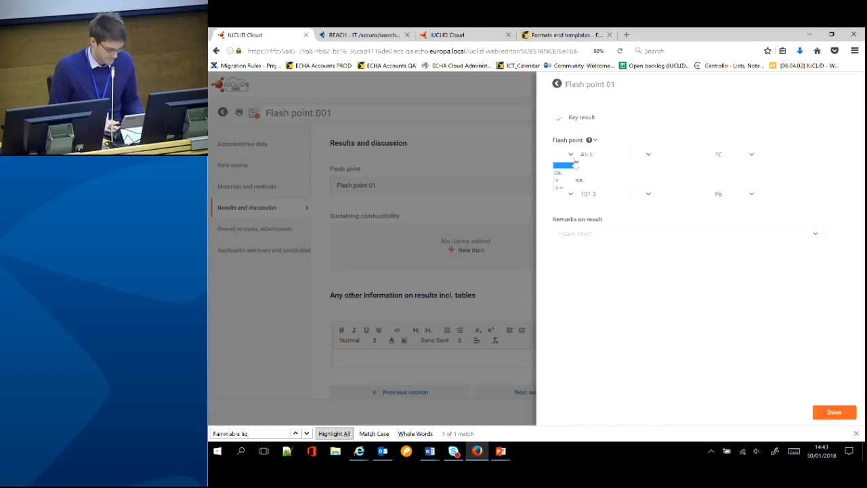
left_click(562, 187)
left_click(562, 193)
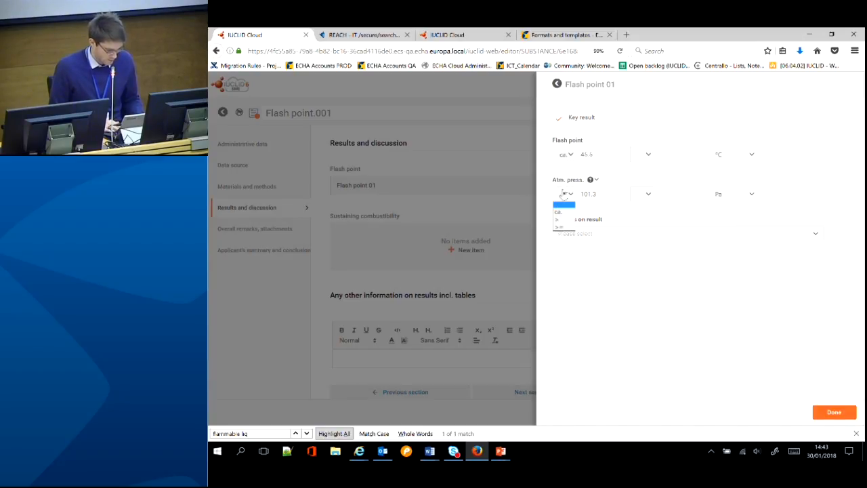
left_click(561, 216)
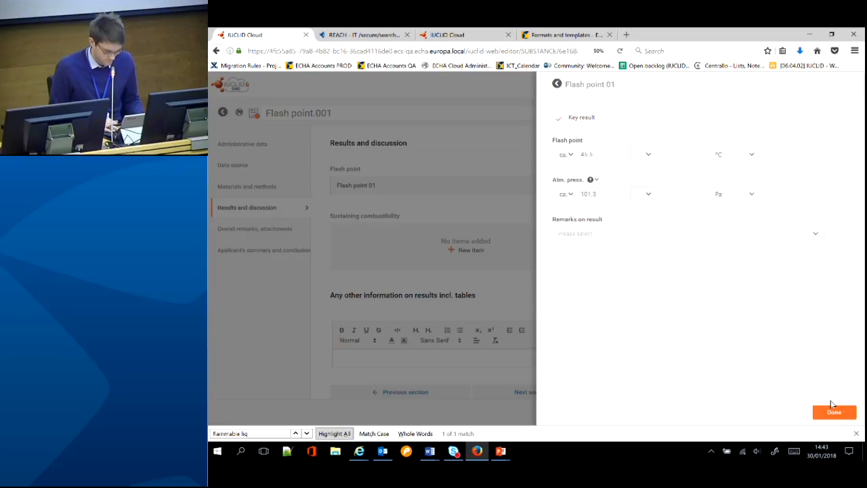
right_click(832, 407)
left_click(832, 415)
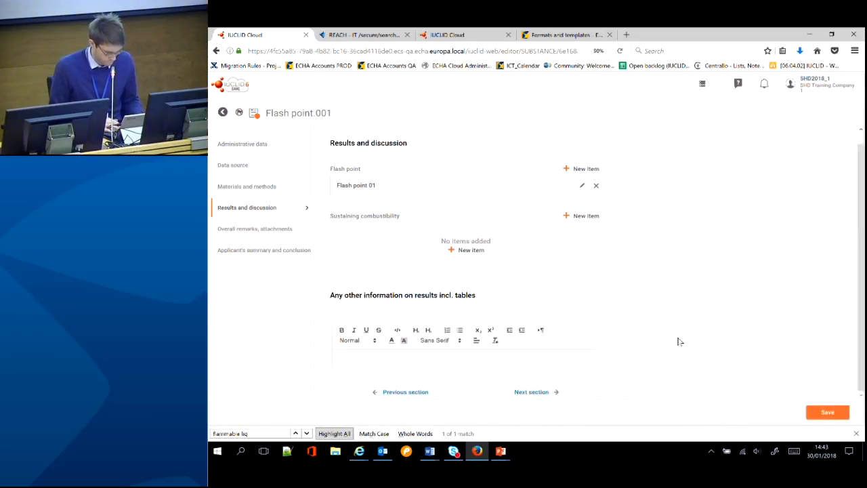
left_click(824, 413)
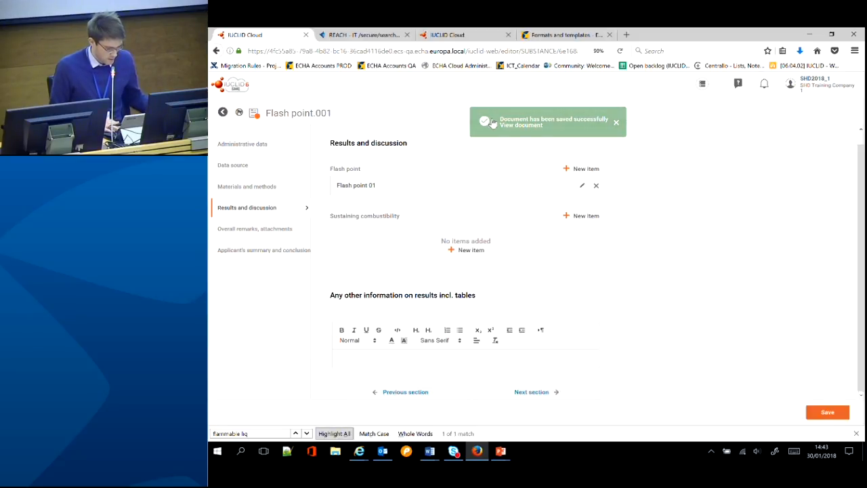
Step: Go back to the substance page, open the REACH 2018 dossier preparation project, and scroll down
left_click(223, 113)
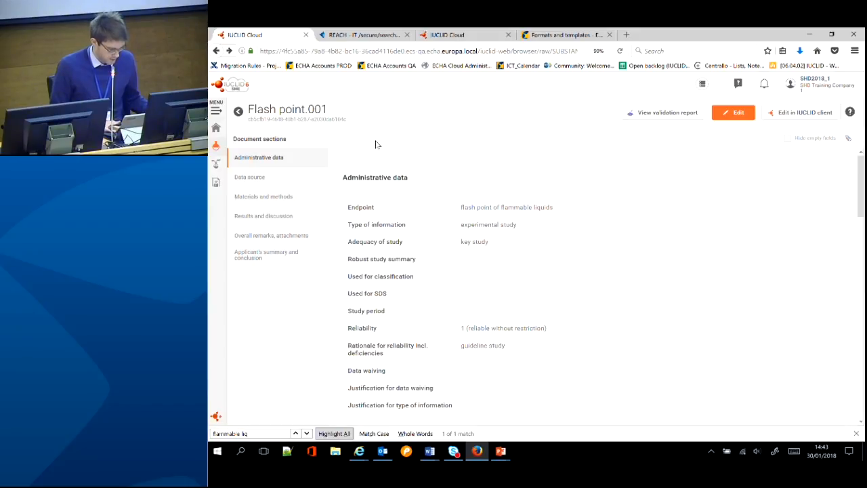
left_click(238, 112)
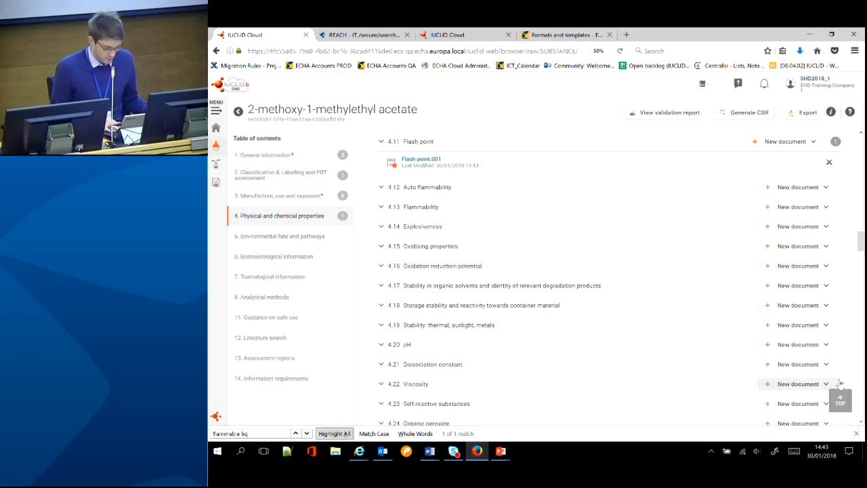
left_click(841, 401)
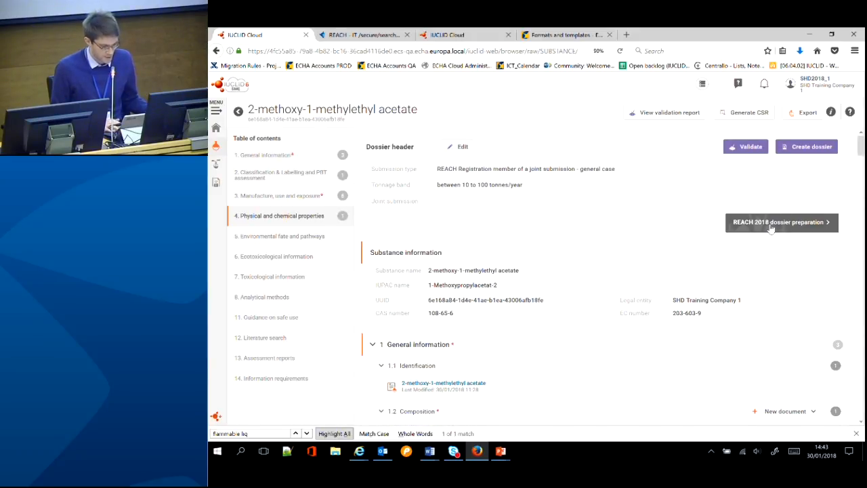
left_click(777, 230)
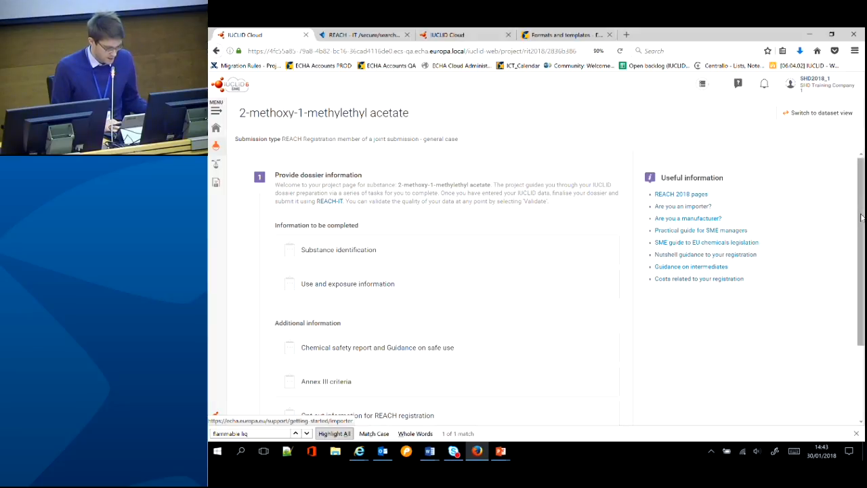
scroll(861, 224, "down", 3)
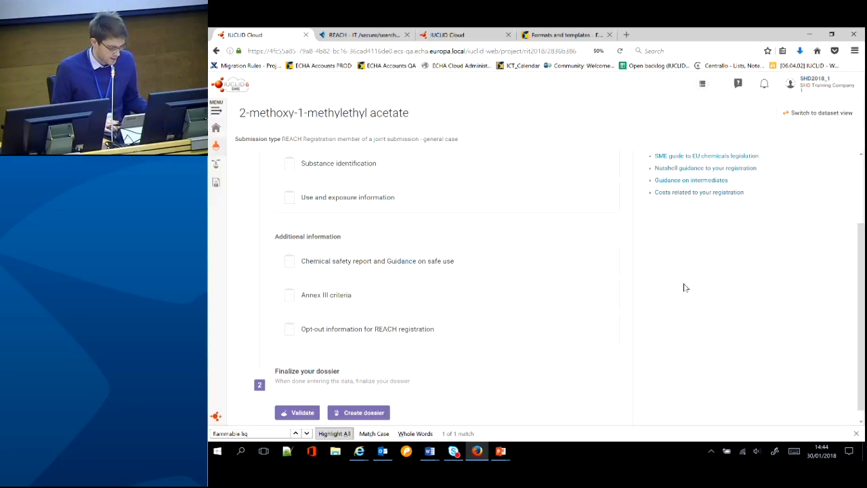
Step: Open the opt-out information task and start a new opt-out data item
left_click(523, 332)
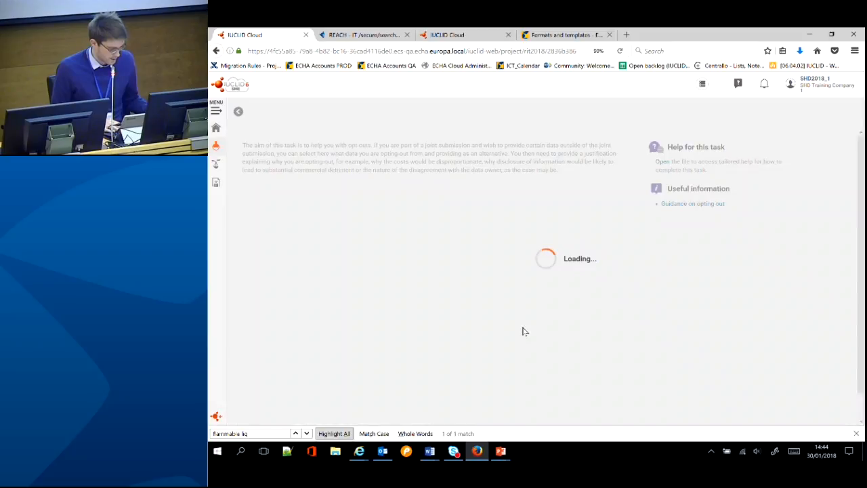
mouse_move(420, 214)
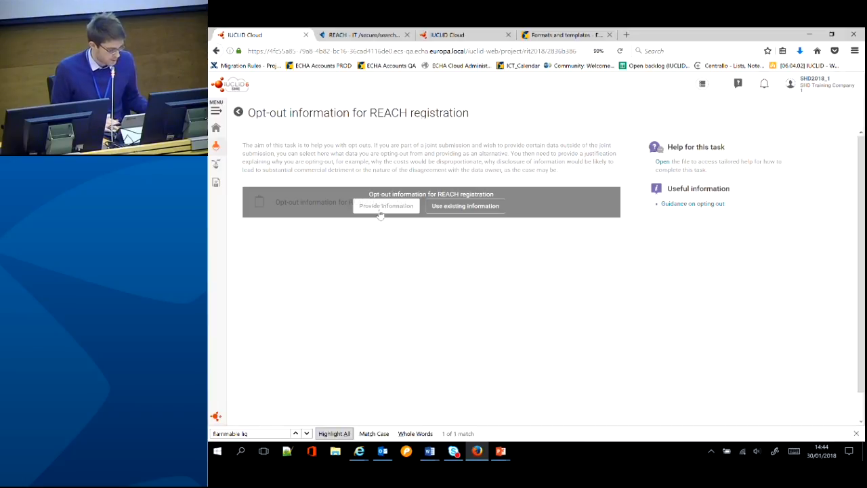
left_click(381, 213)
left_click(484, 176)
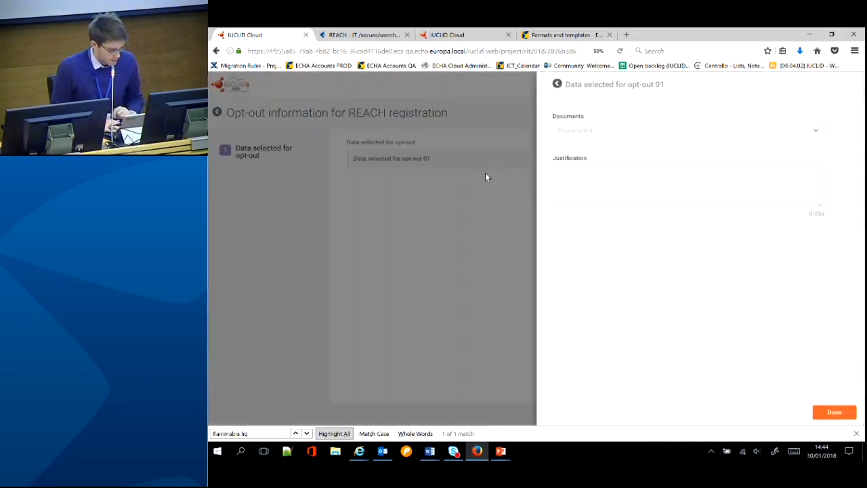
Step: Opt out GHS.001 and Flash point.001 with the justification 'justification', and finish the record
left_click(629, 126)
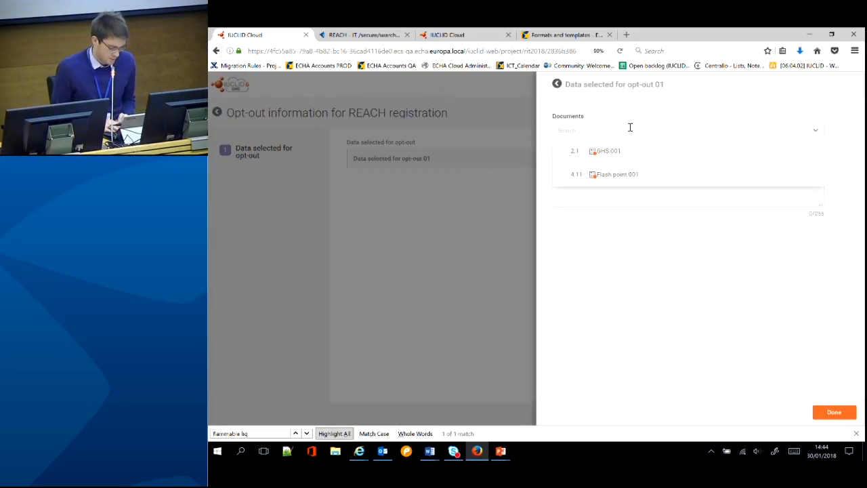
left_click(562, 177)
left_click(560, 162)
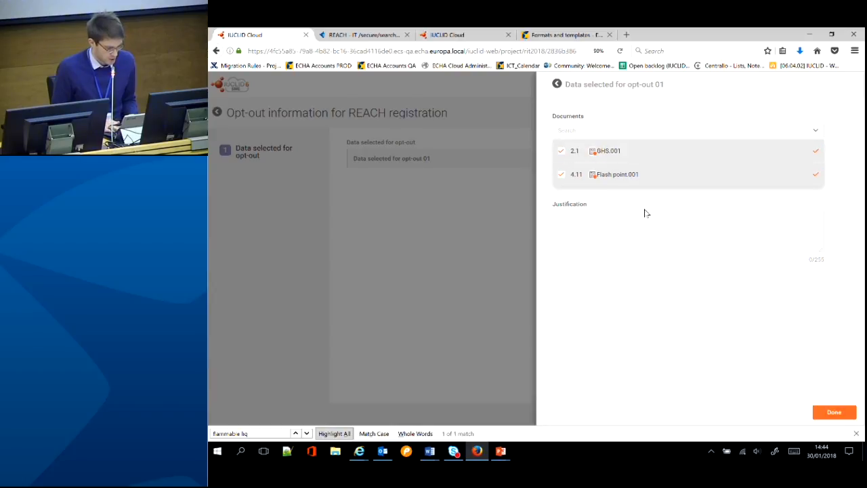
left_click(652, 245)
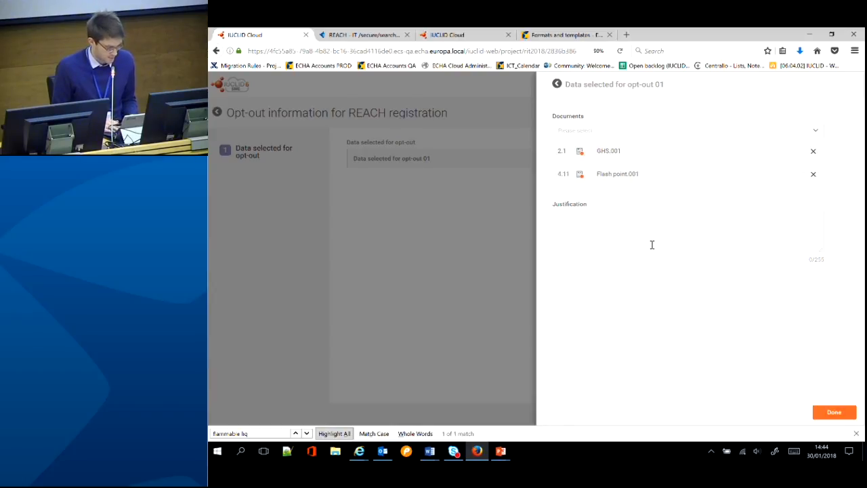
type("justification")
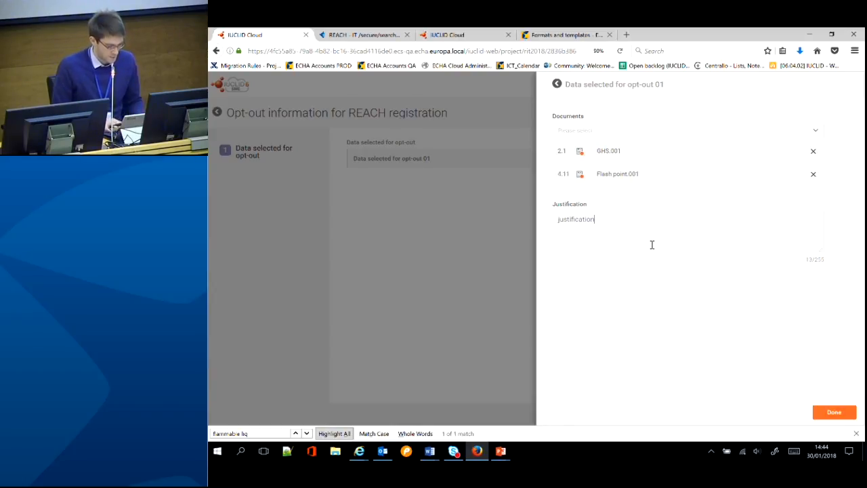
left_click(834, 412)
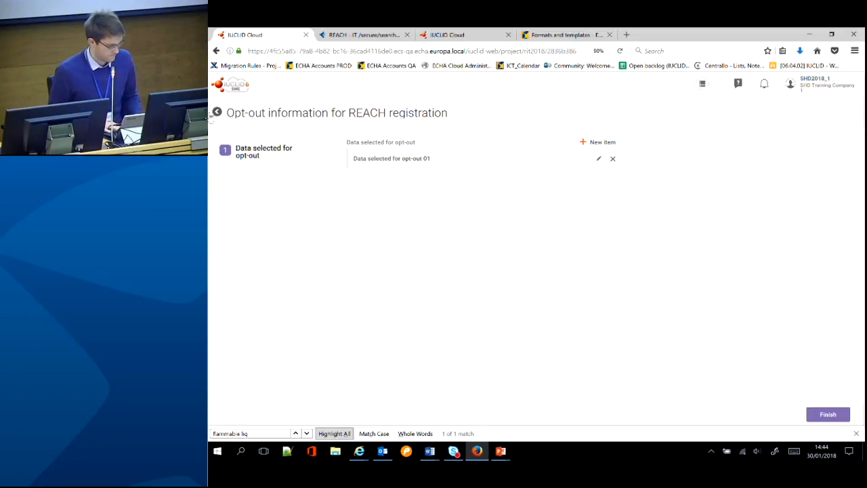
left_click(821, 416)
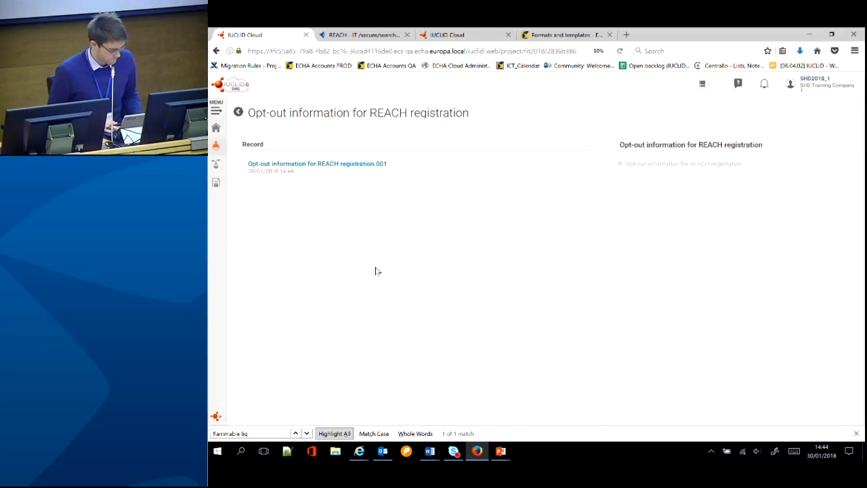
left_click(238, 114)
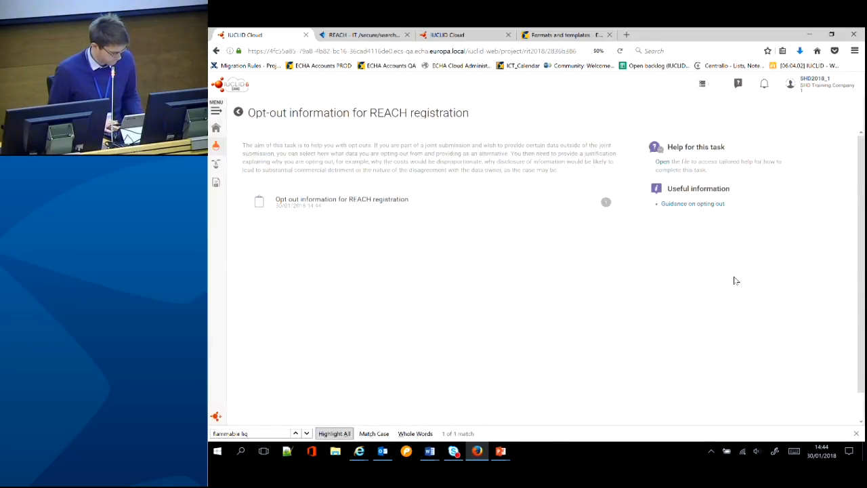
Step: From the substance project page, review the Edit dossier header form and confirm dossier creation
left_click(238, 113)
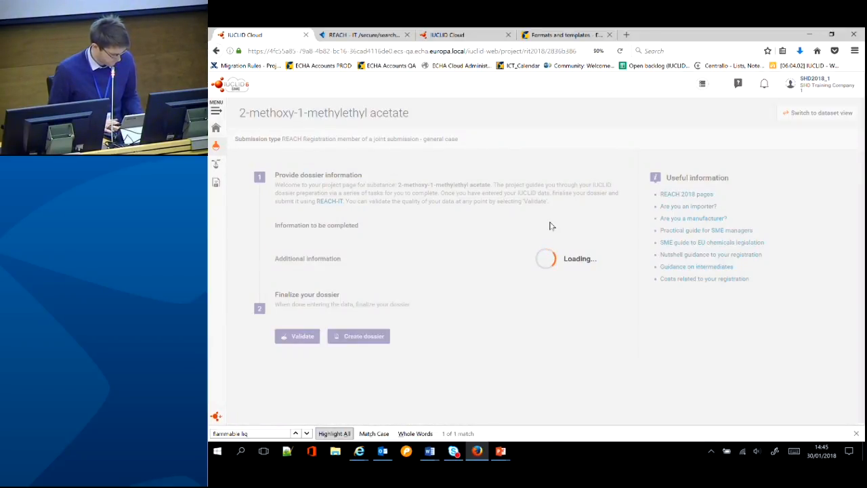
scroll(864, 307, "down", 3)
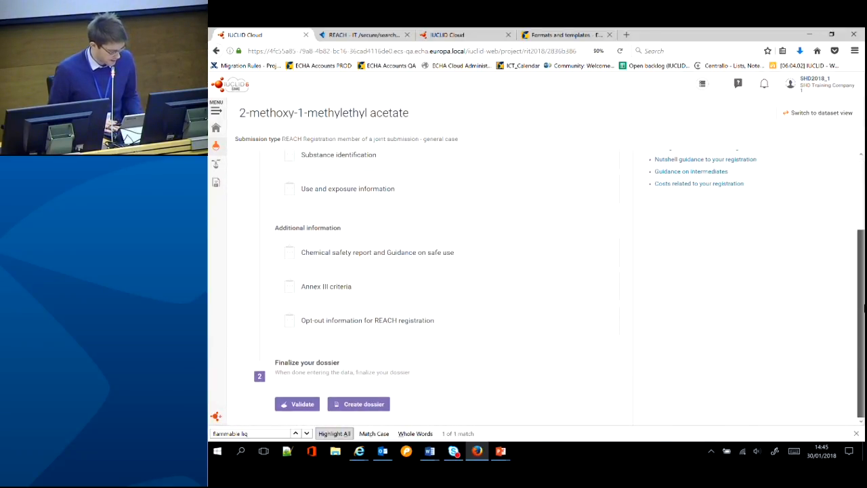
left_click_drag(339, 365, 276, 367)
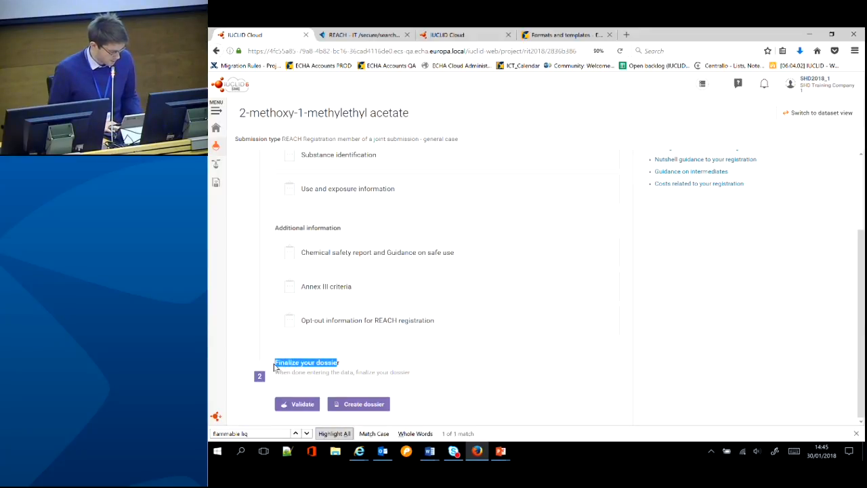
left_click(364, 407)
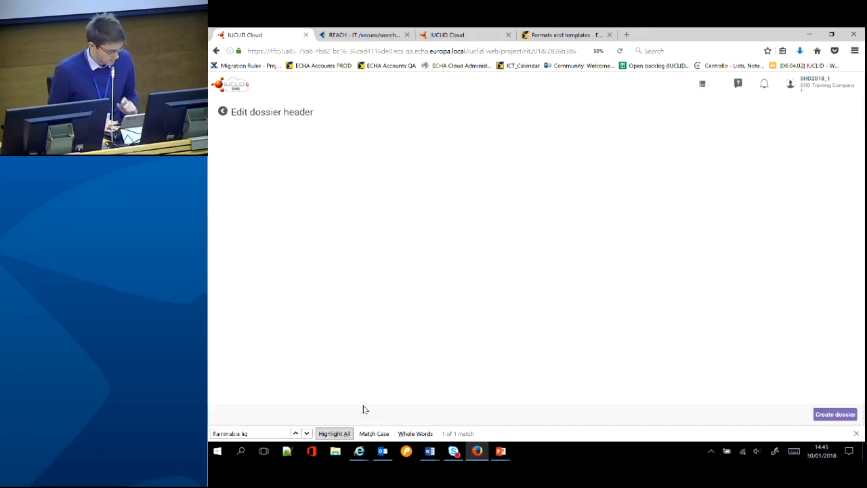
left_click_drag(859, 159, 862, 221)
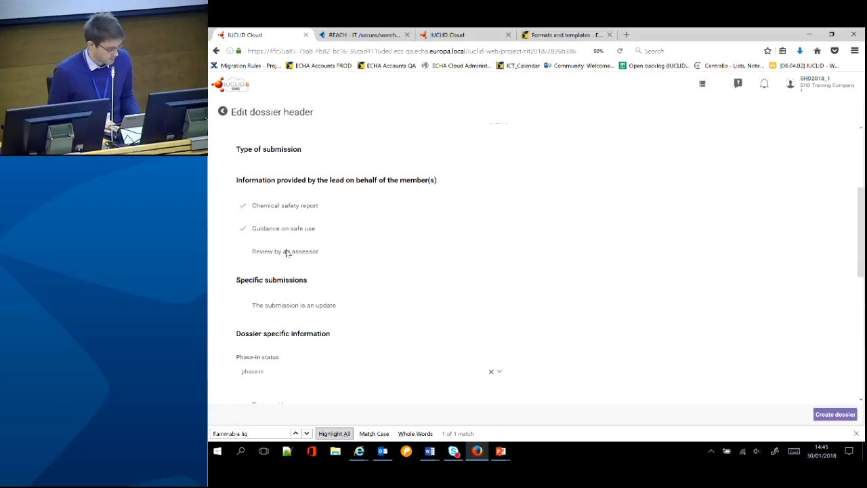
left_click_drag(861, 227, 864, 300)
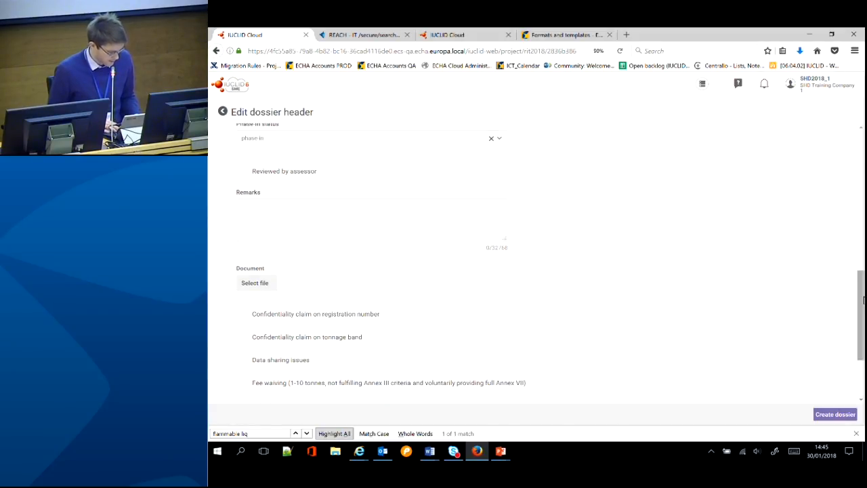
left_click(832, 415)
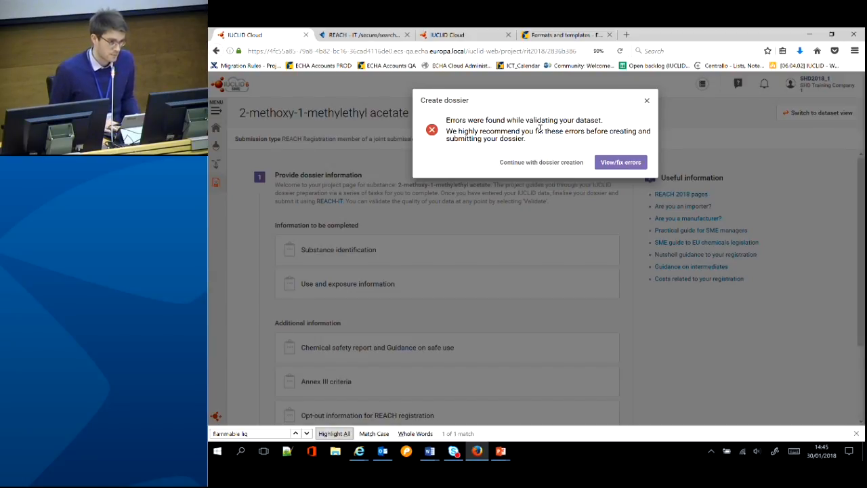
Step: Review the dataset's validation errors report and close it
left_click(606, 164)
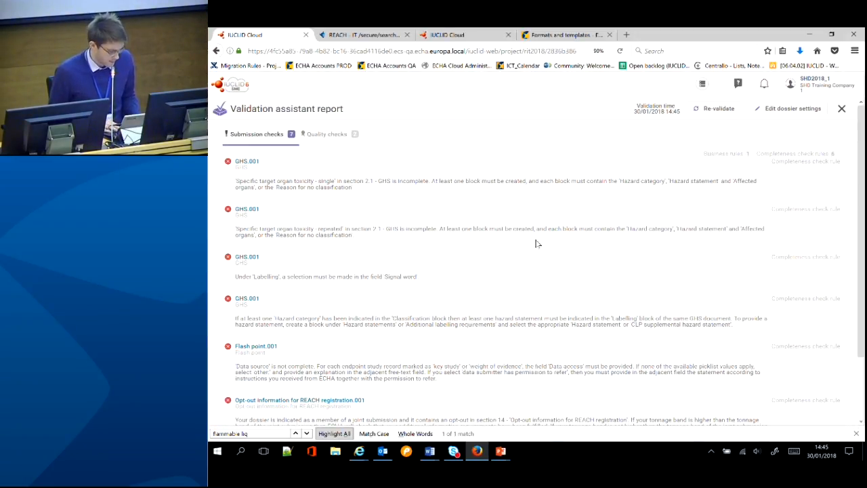
left_click(841, 109)
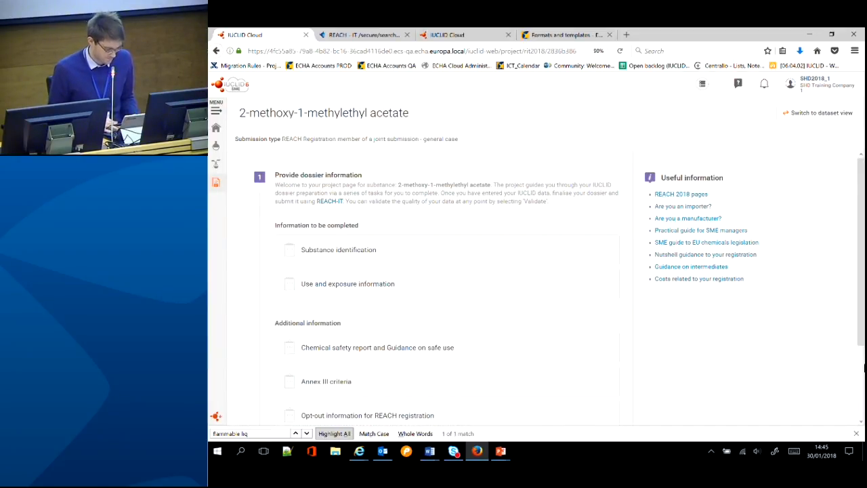
scroll(687, 344, "down", 3)
Step: Create the dossier despite the validation errors and open the new dossier
left_click(372, 405)
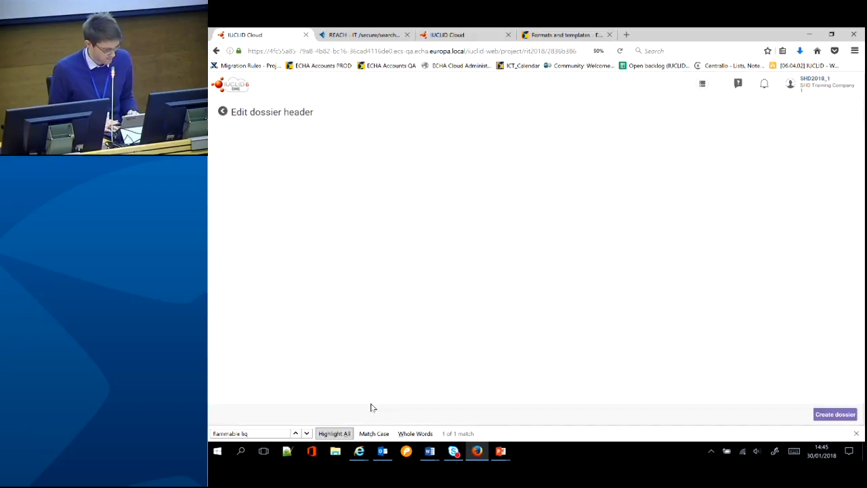
left_click(836, 417)
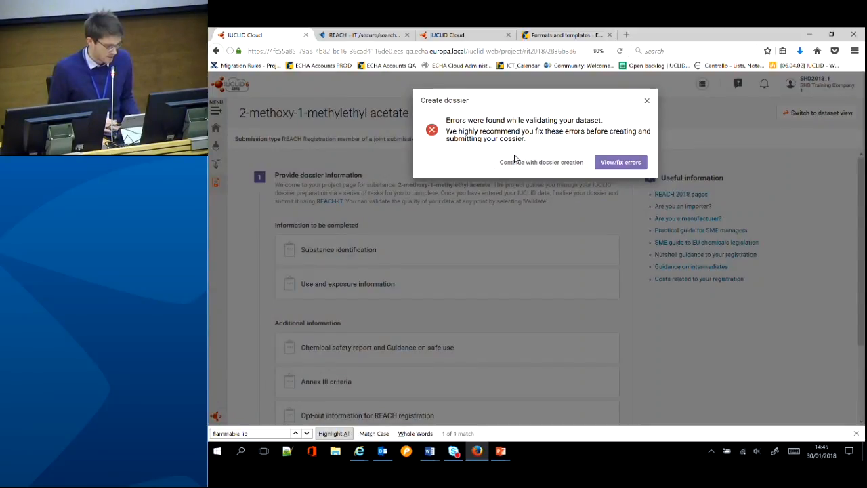
left_click(516, 161)
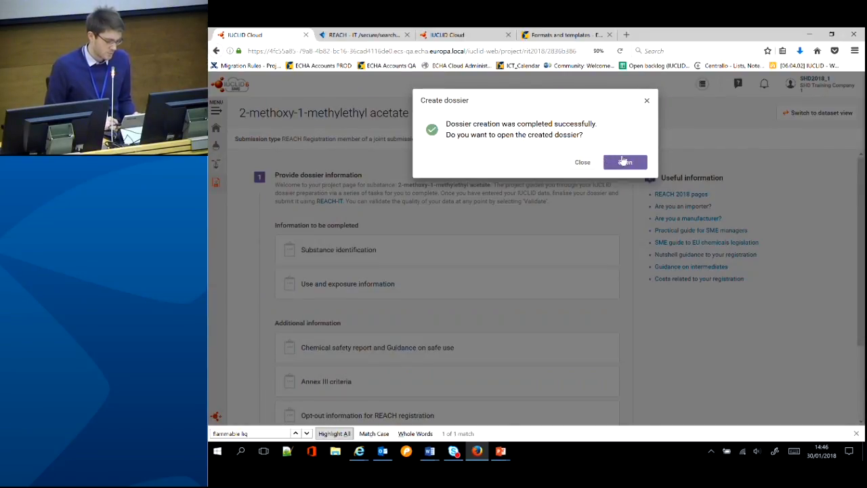
left_click(623, 160)
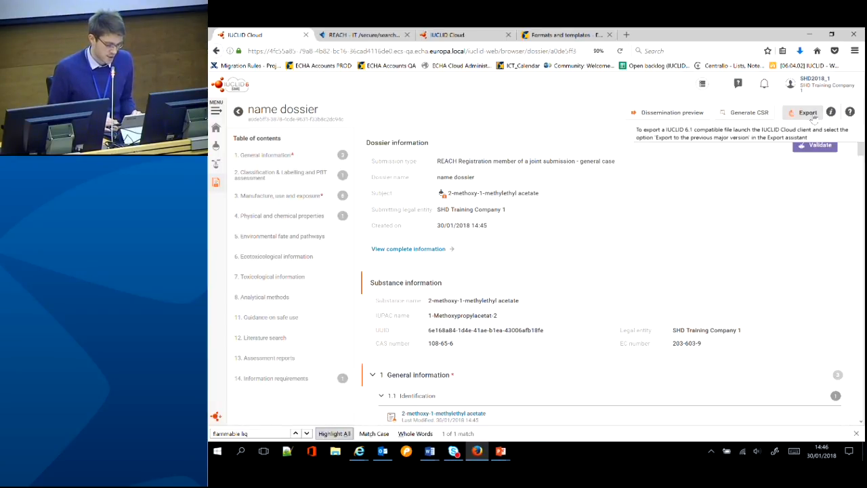
Step: Export the dossier and save the file name dossier.i6z
left_click(815, 118)
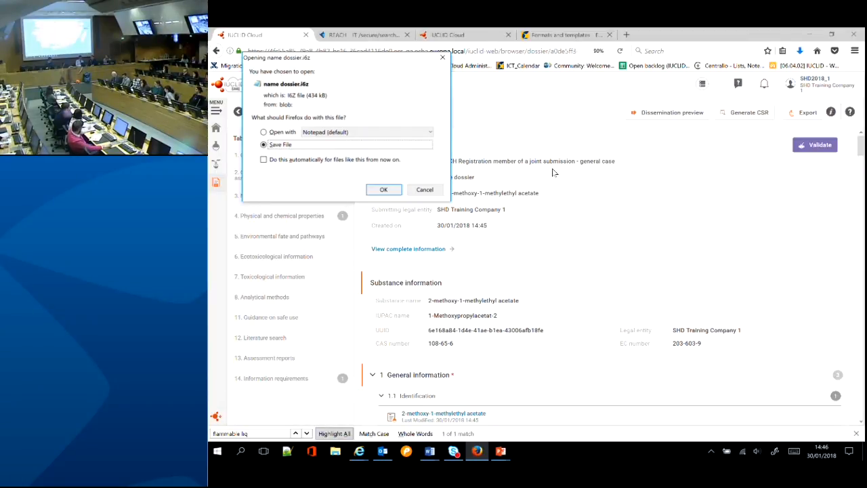
left_click(424, 189)
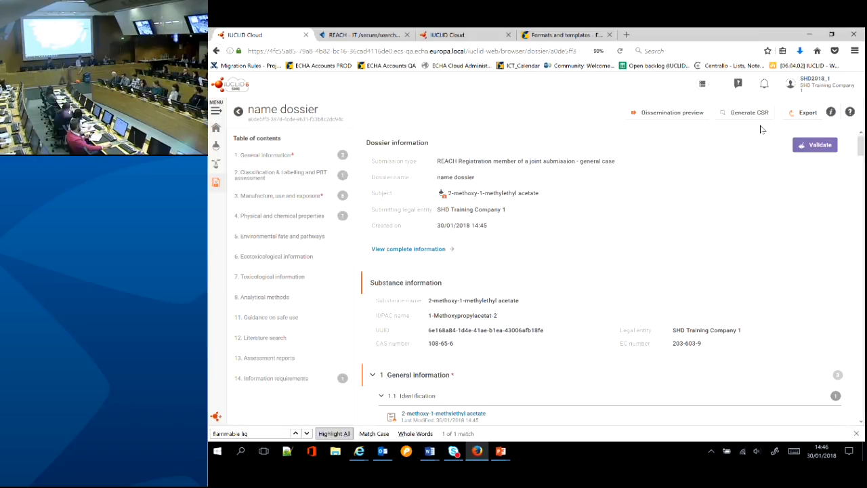
left_click(808, 113)
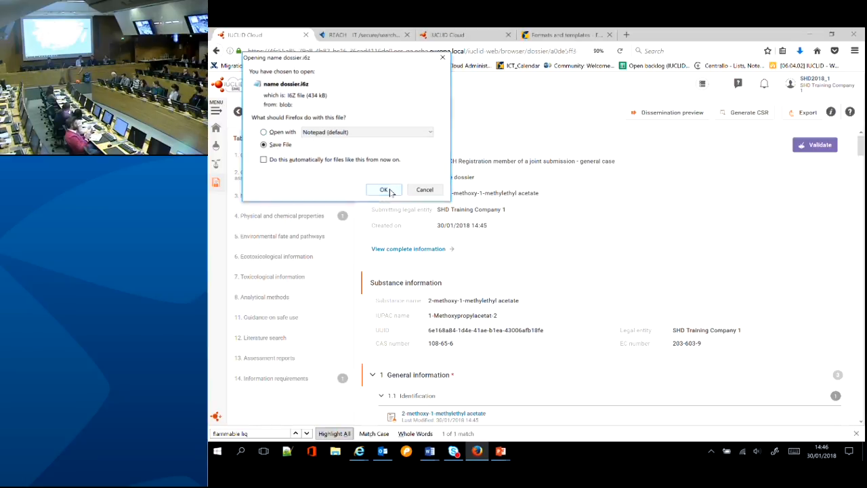
left_click(389, 192)
Step: Open the downloaded name dossier.i6z, then go to the REACH-IT joint submission page
left_click(799, 51)
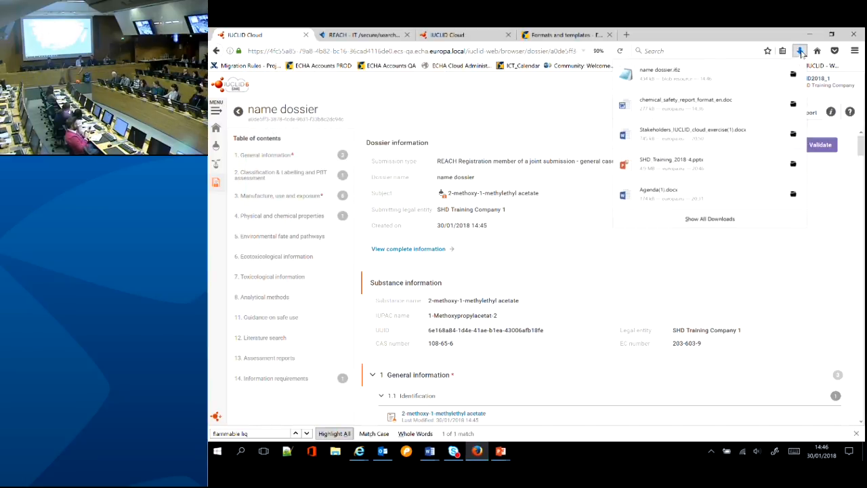
left_click(716, 79)
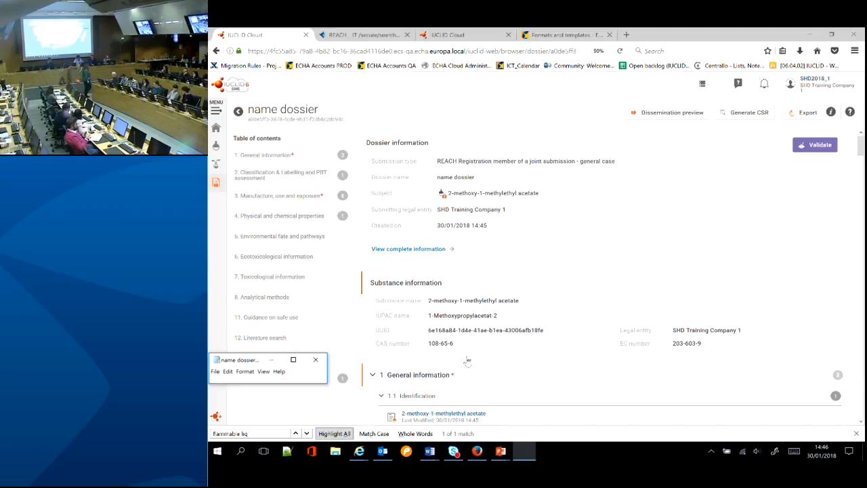
left_click(354, 35)
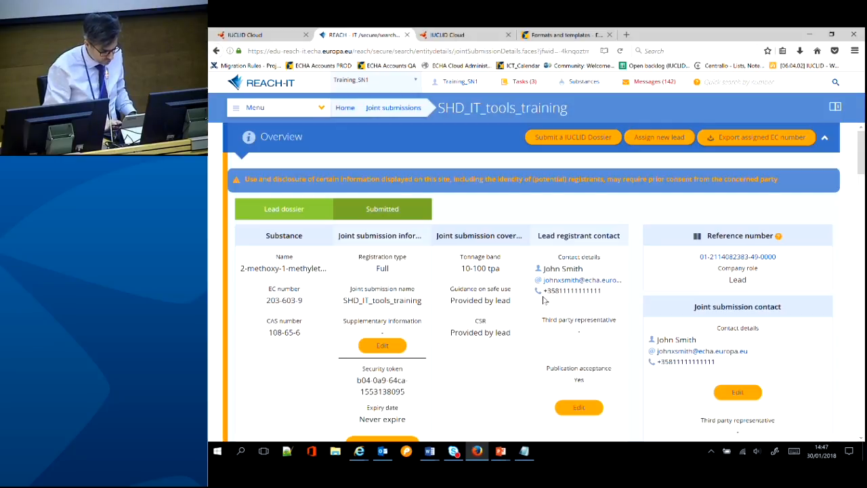
Step: Start a Registration, Joint Submission dossier submission for SHD_IT_tools_training and continue to upload
scroll(543, 300, "down", 10)
scroll(542, 299, "up", 10)
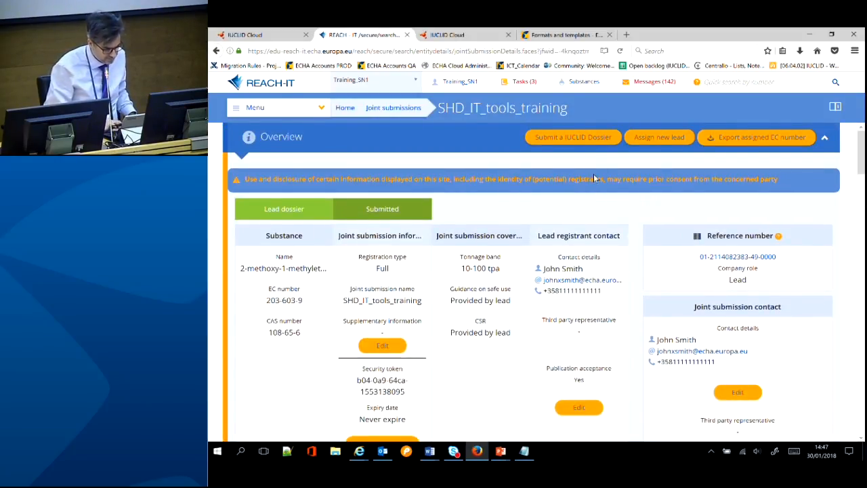
left_click(573, 138)
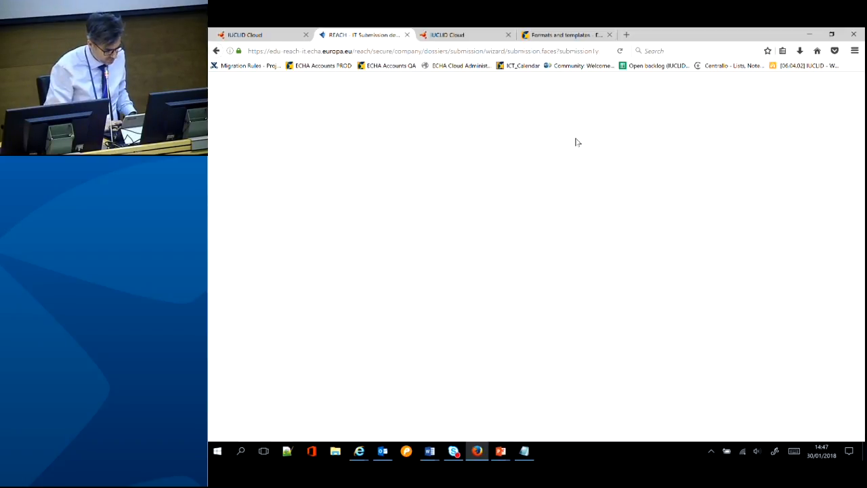
scroll(578, 261, "down", 3)
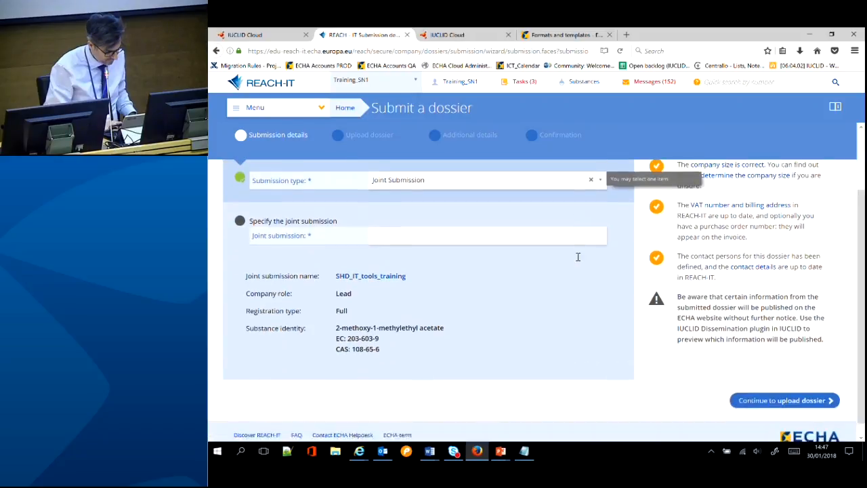
scroll(578, 261, "up", 3)
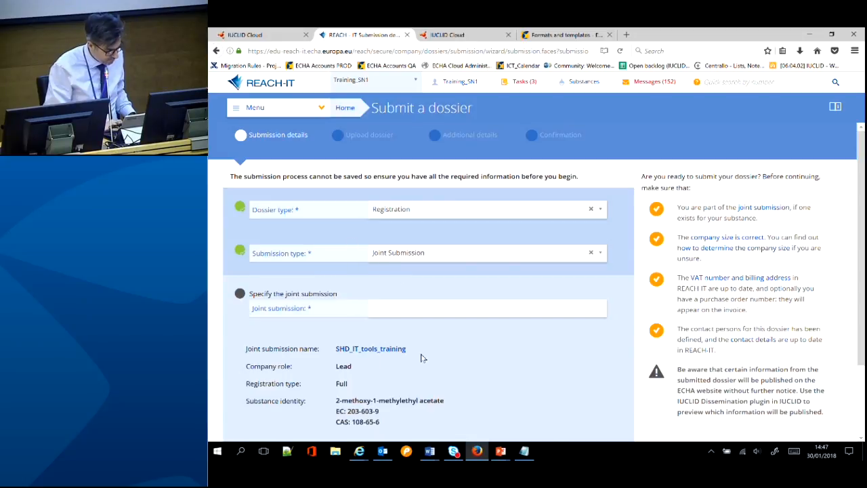
scroll(439, 355, "down", 3)
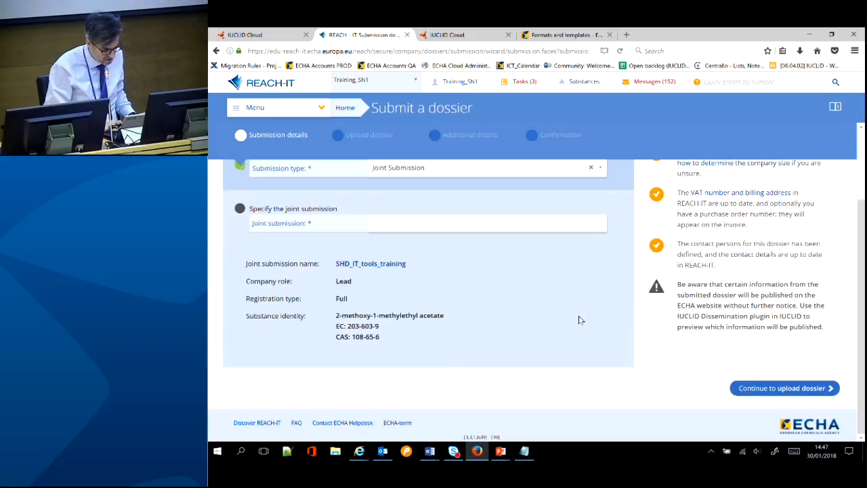
left_click(790, 389)
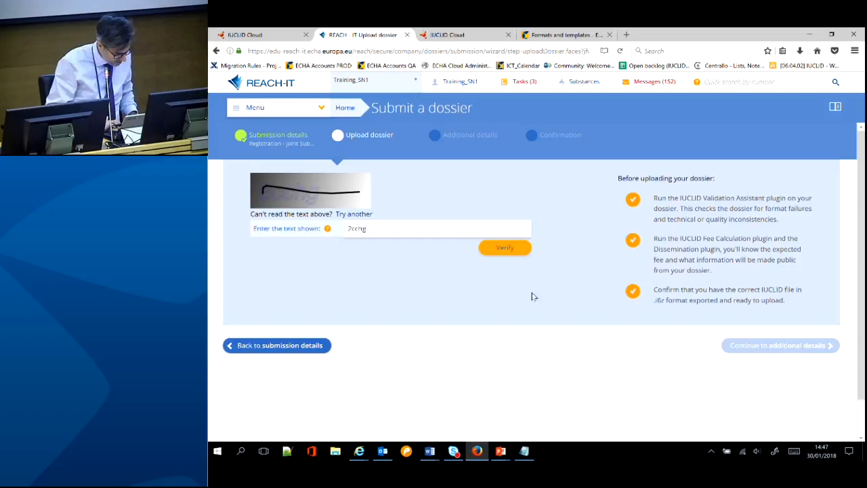
Step: Pass the captcha, upload name dossier.i6z from Downloads, and continue to additional details
left_click(504, 248)
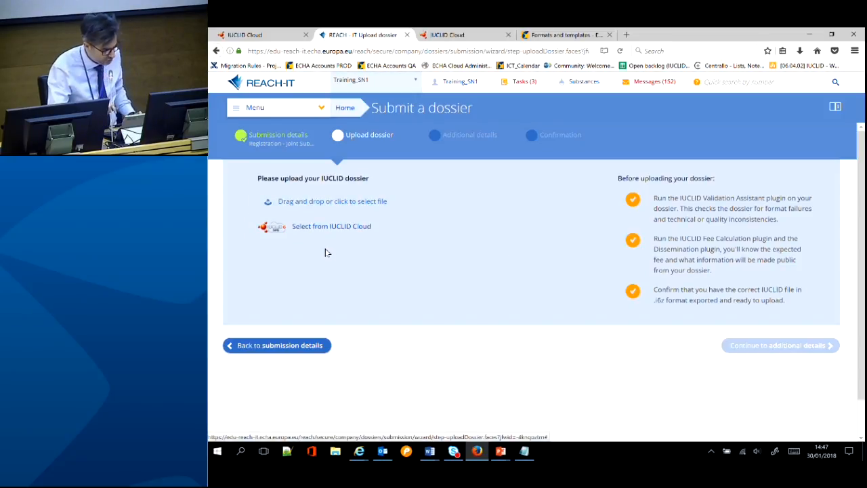
left_click(332, 205)
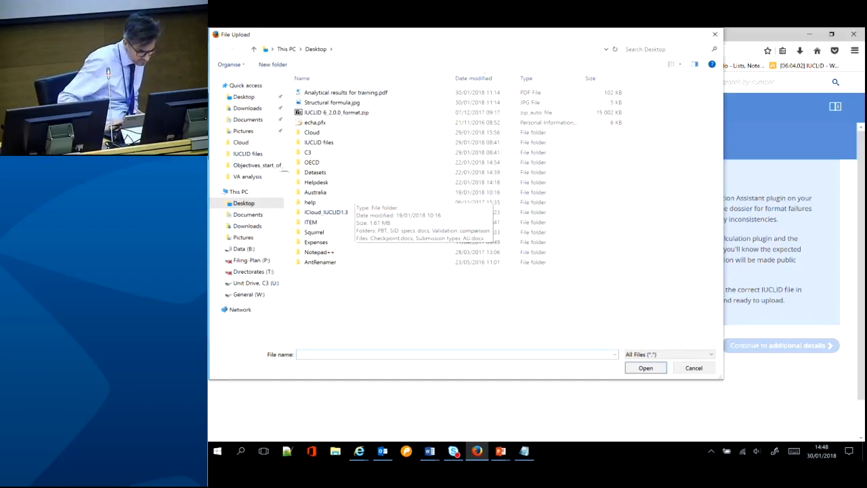
left_click(246, 110)
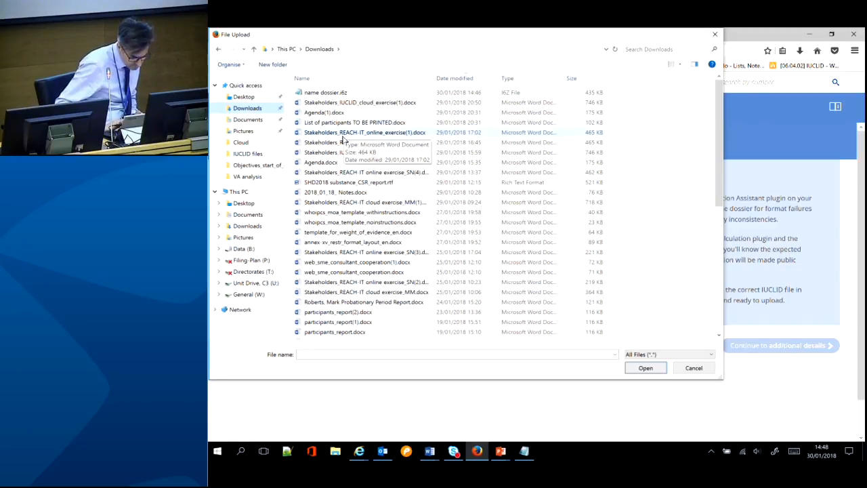
left_click(324, 93)
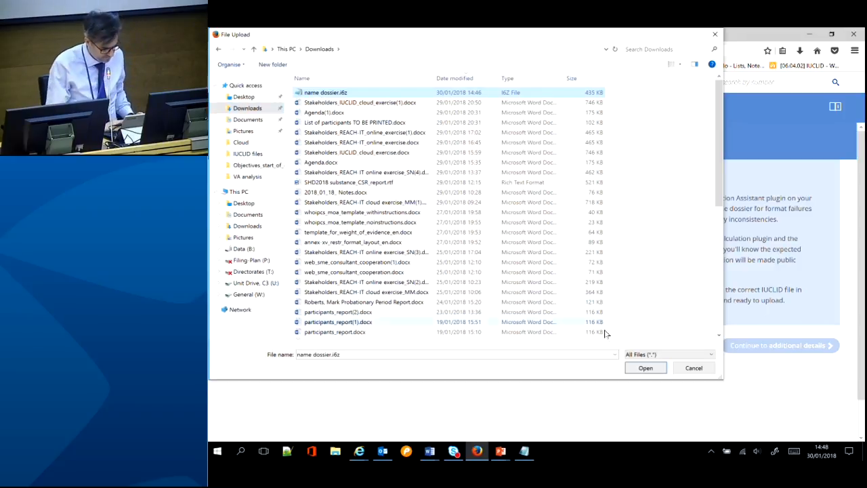
left_click(647, 368)
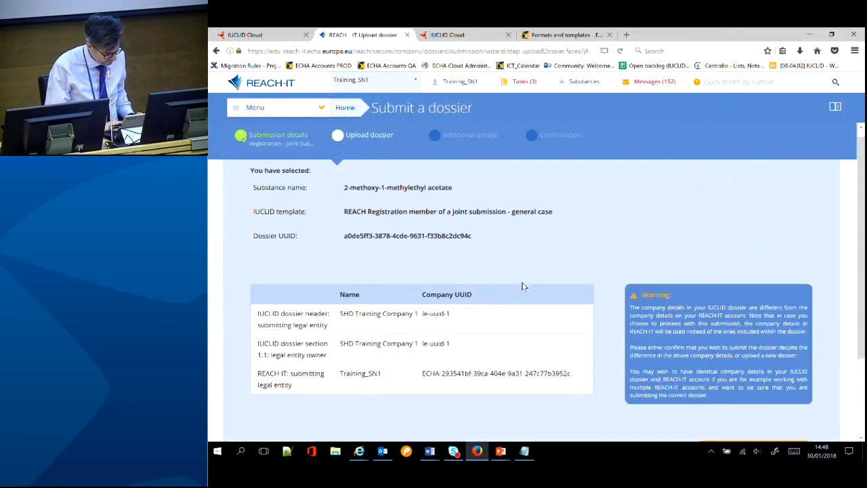
scroll(522, 286, "down", 3)
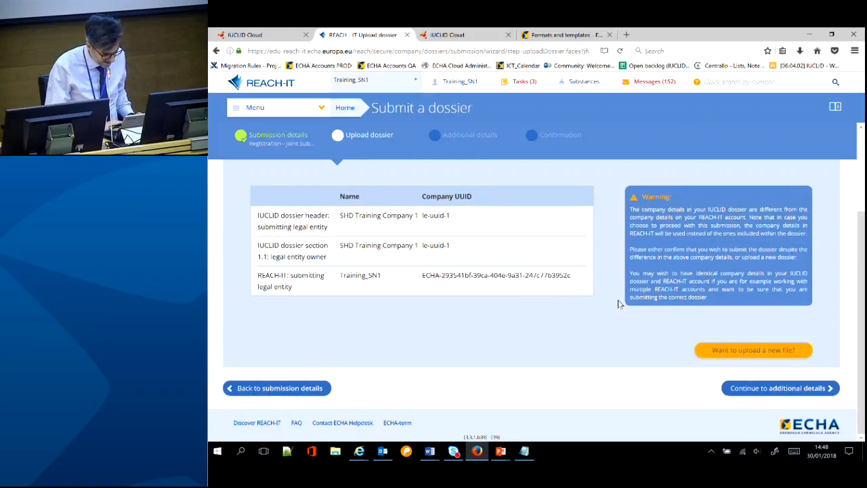
scroll(619, 304, "up", 2)
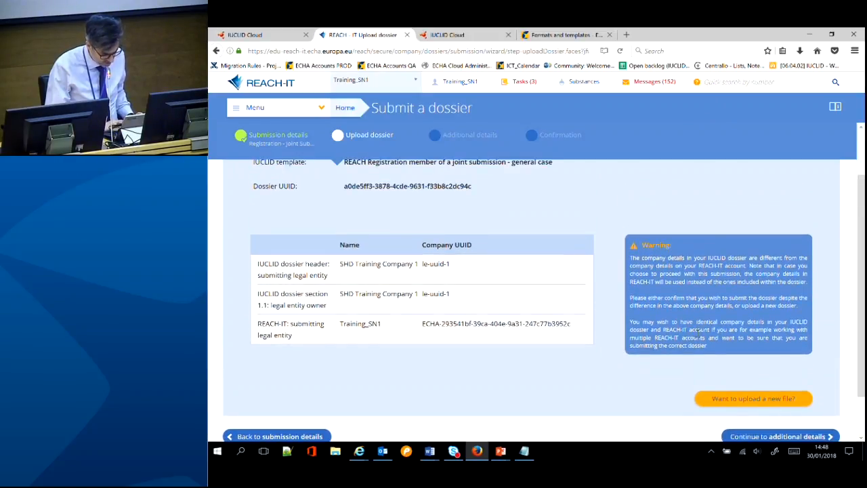
scroll(752, 379, "down", 1)
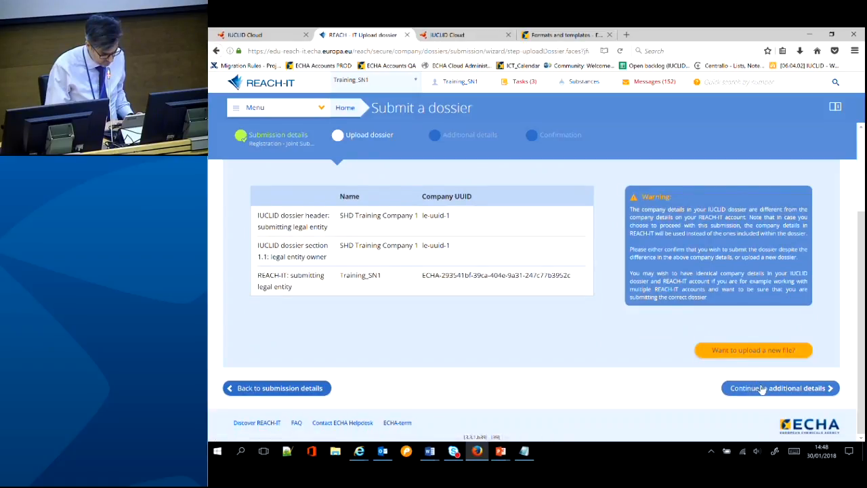
left_click(762, 388)
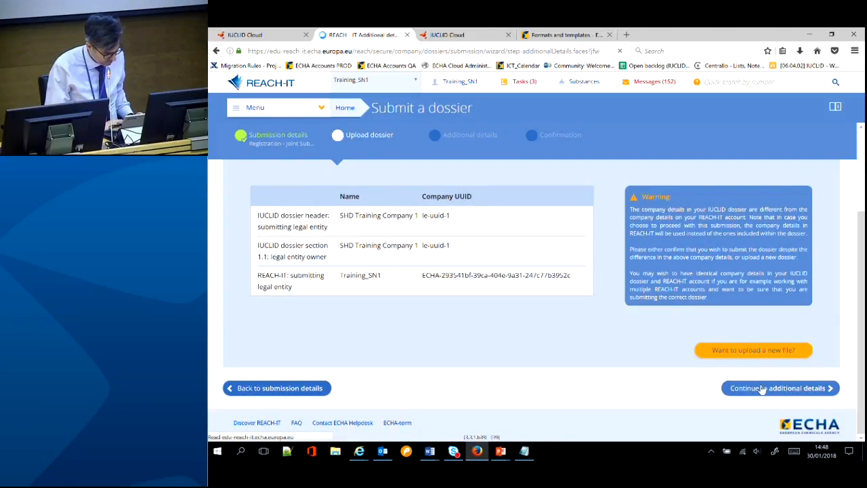
Step: Assign the existing contact person to the submission
scroll(522, 296, "down", 4)
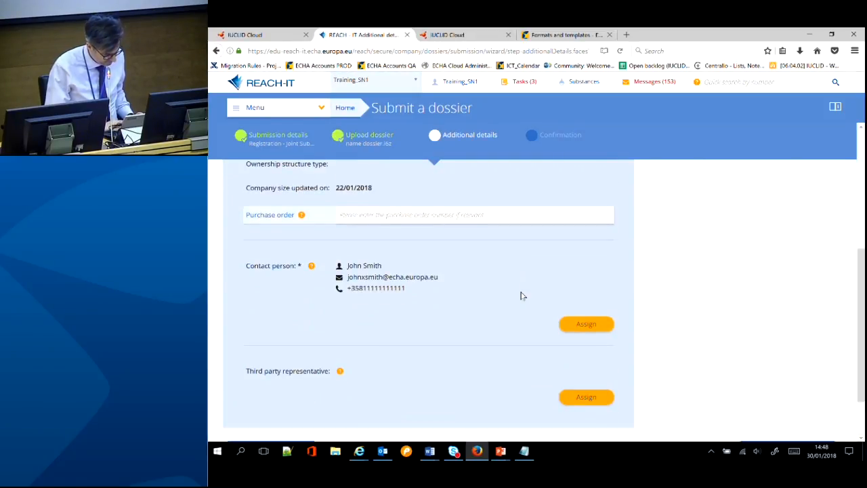
left_click(580, 325)
scroll(422, 318, "down", 3)
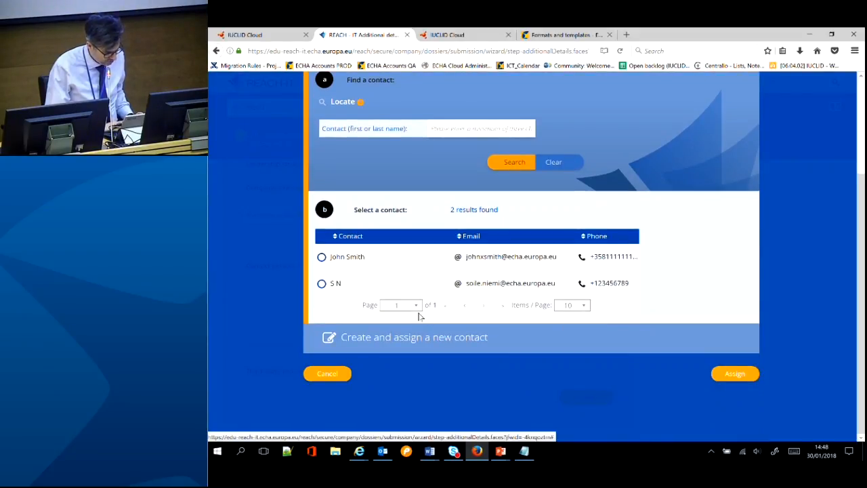
left_click(321, 258)
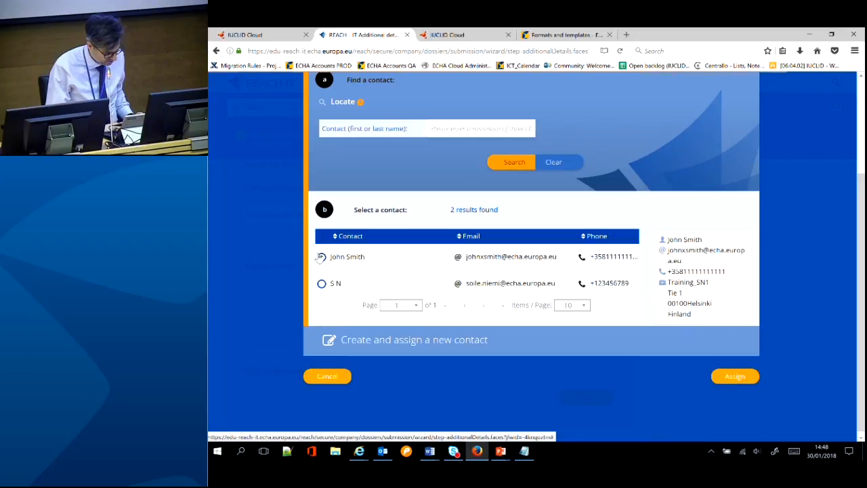
left_click(740, 376)
Step: Review the confirmation summary and confirm the dossier submission
scroll(703, 322, "down", 2)
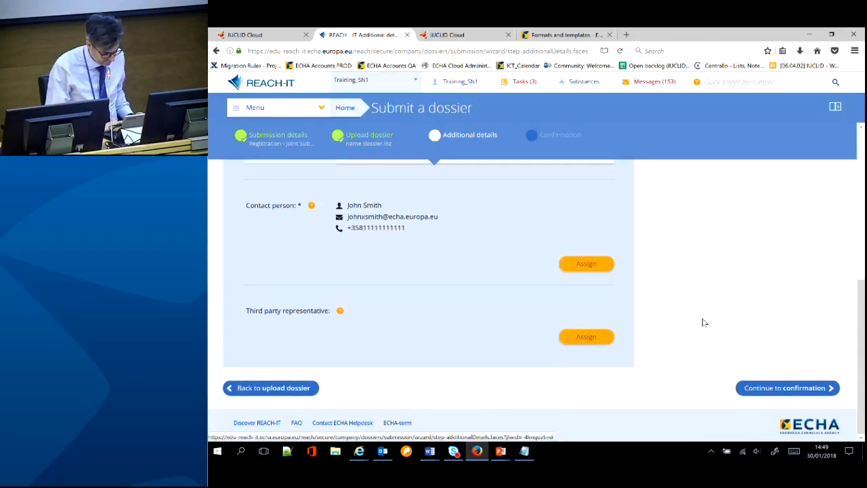
left_click(787, 388)
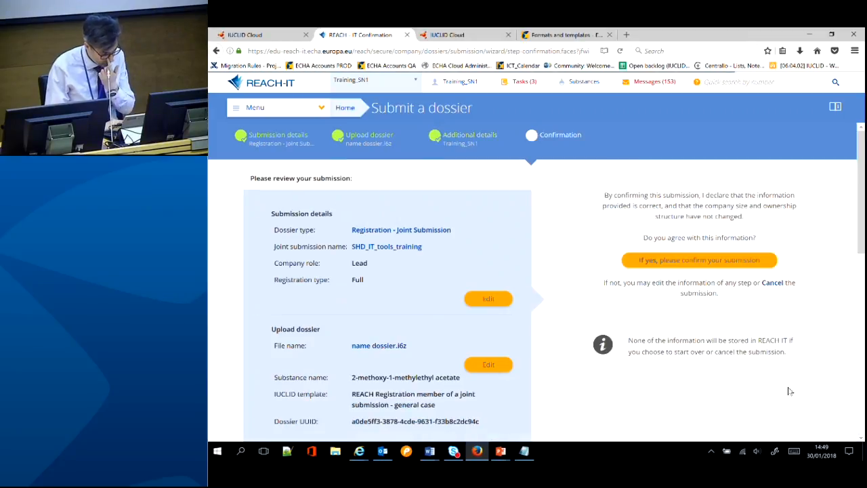
scroll(696, 266, "down", 3)
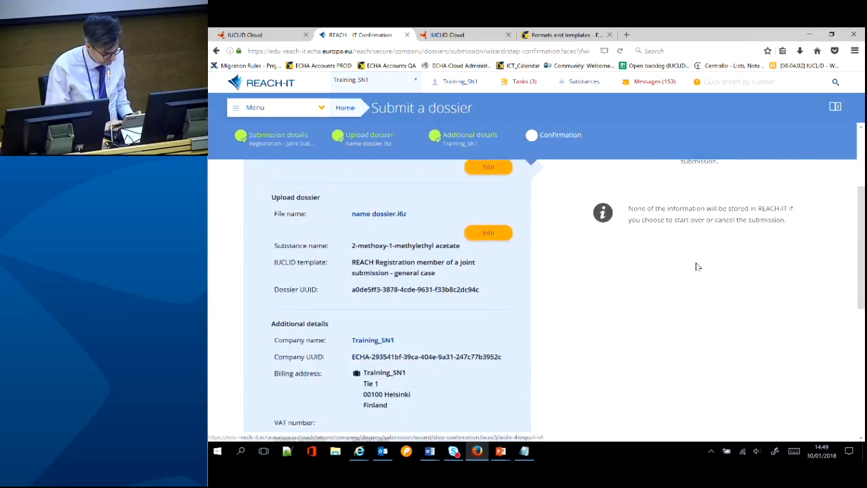
scroll(696, 266, "up", 3)
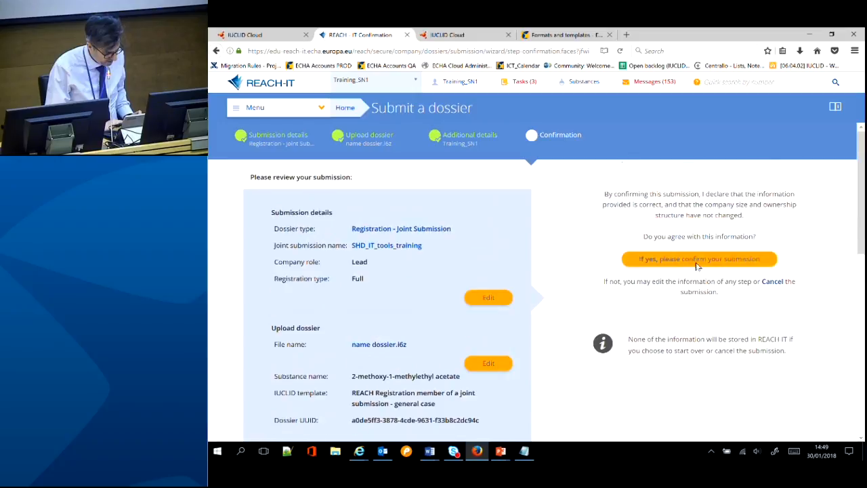
scroll(612, 319, "down", 8)
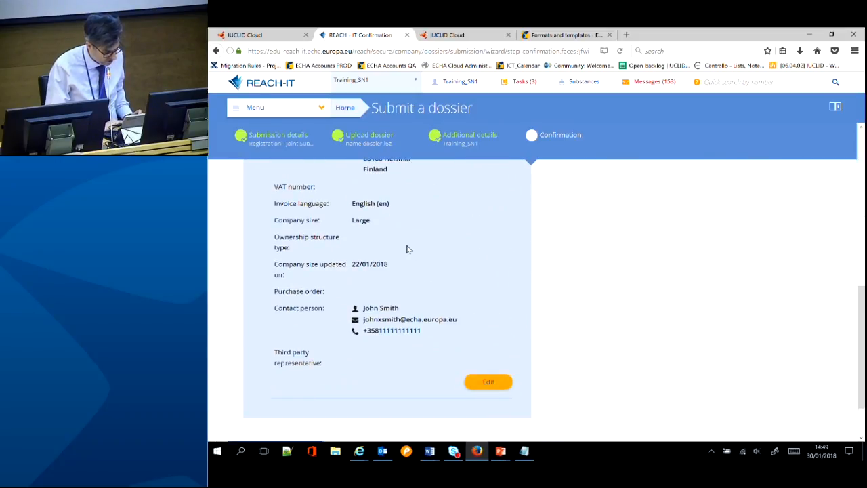
scroll(407, 248, "up", 8)
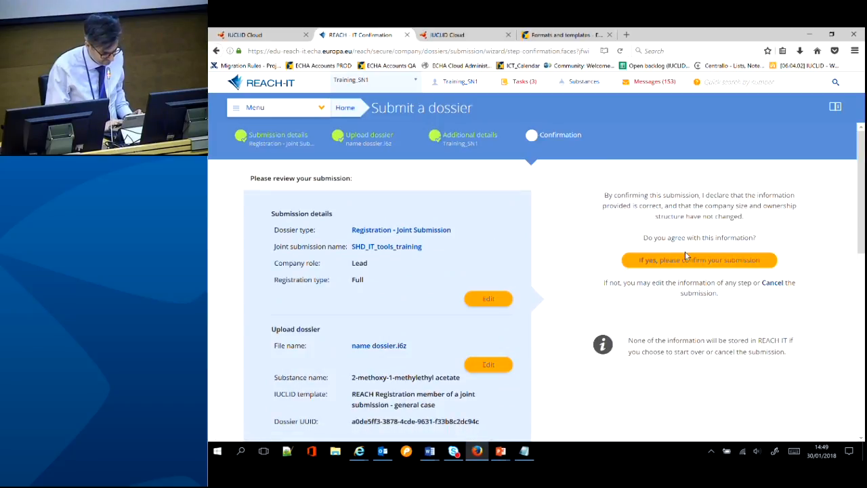
left_click(695, 261)
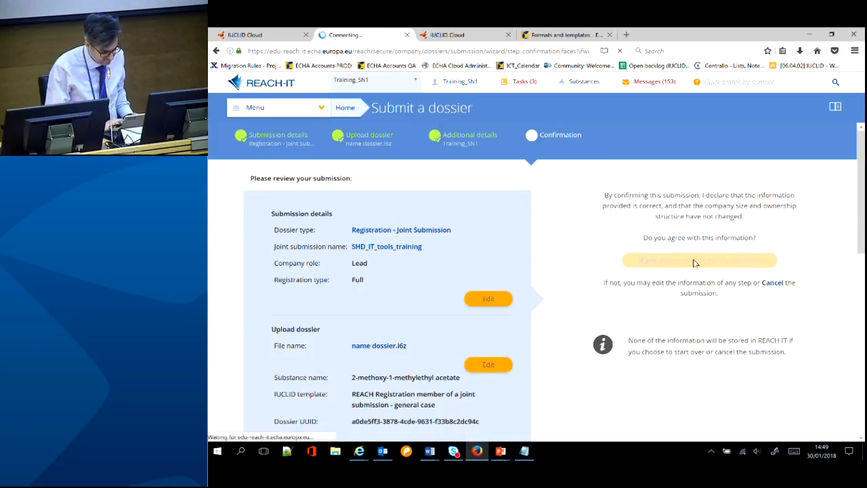
left_click(695, 236)
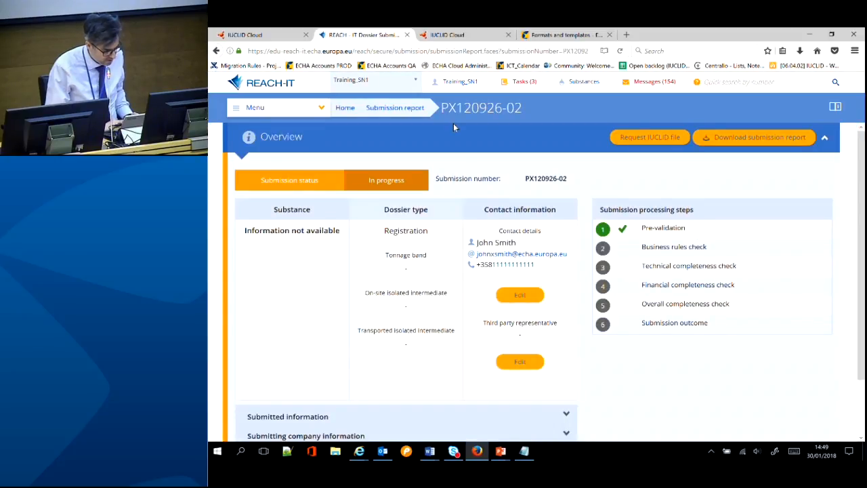
left_click(519, 50)
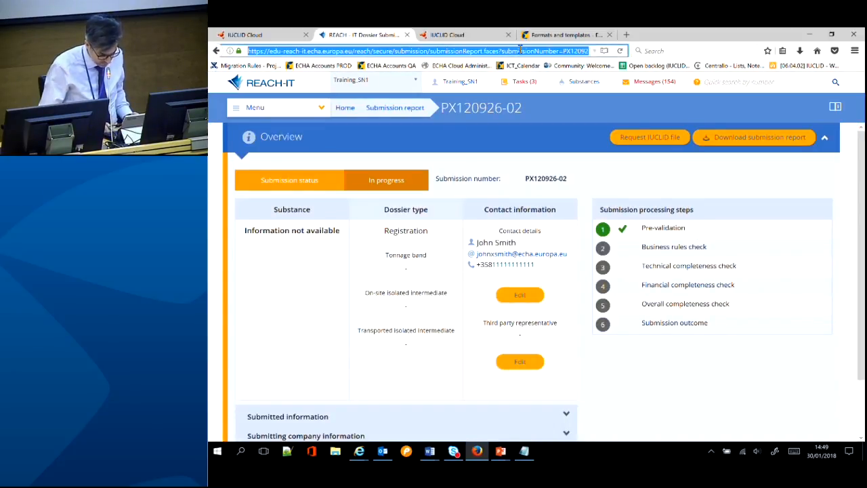
key("Return")
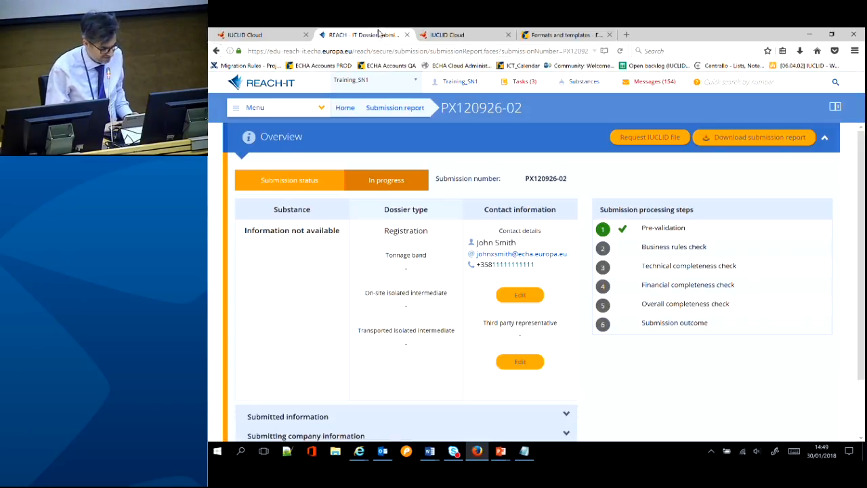
left_click(398, 47)
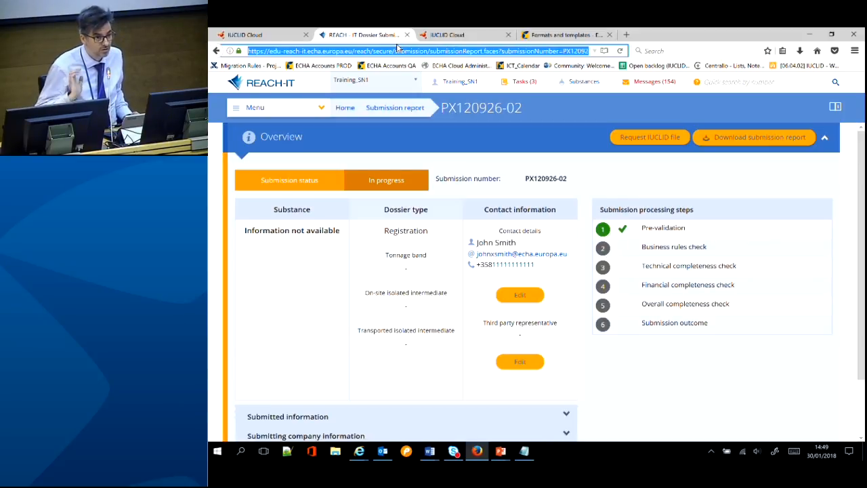
key("Return")
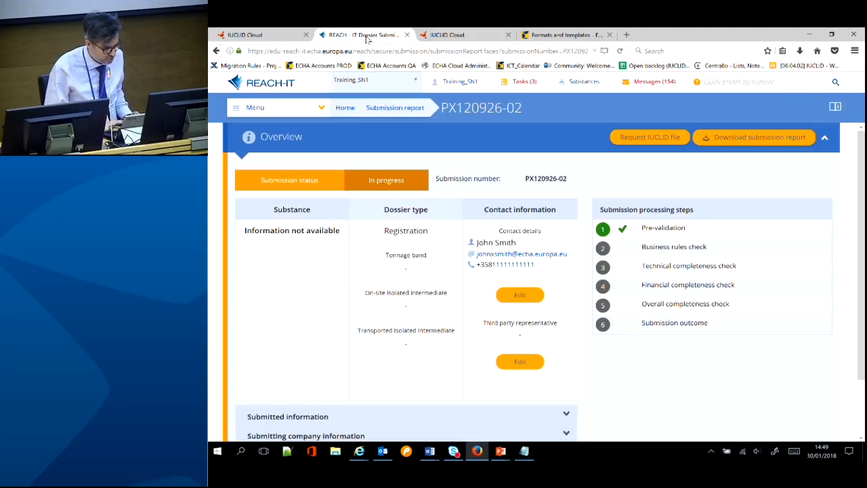
double_click(386, 51)
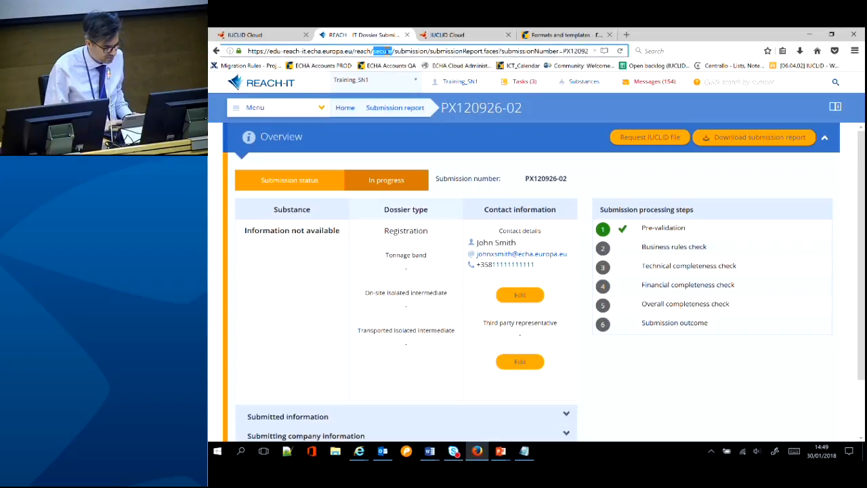
left_click(387, 51)
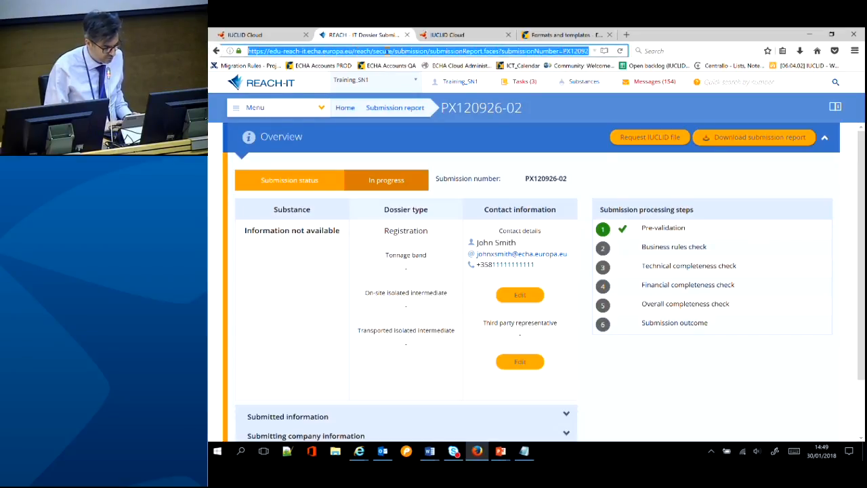
left_click(622, 52)
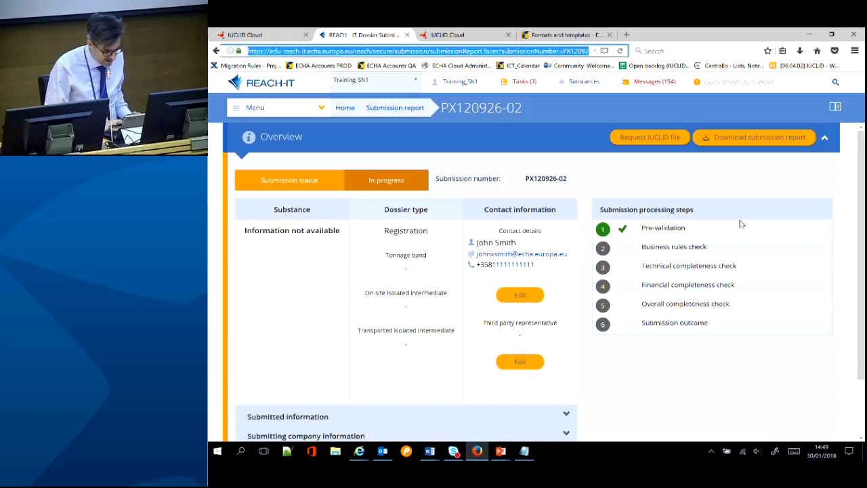
scroll(740, 224, "down", 2)
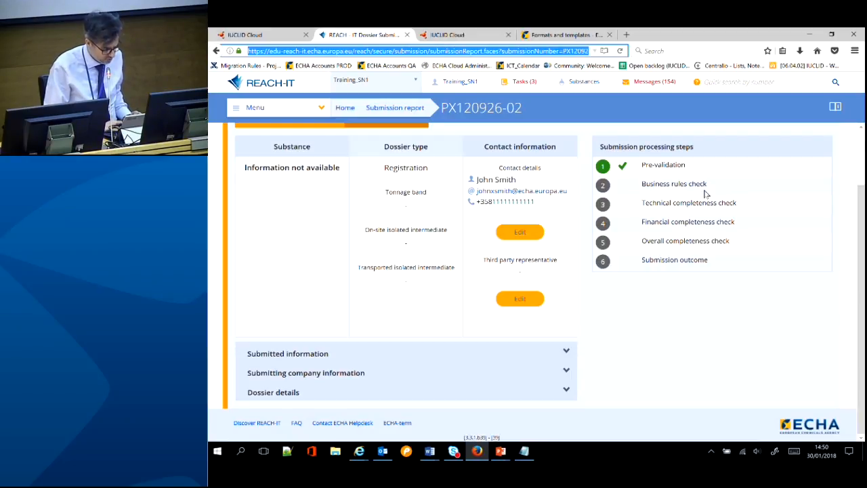
scroll(704, 193, "up", 2)
key("Return")
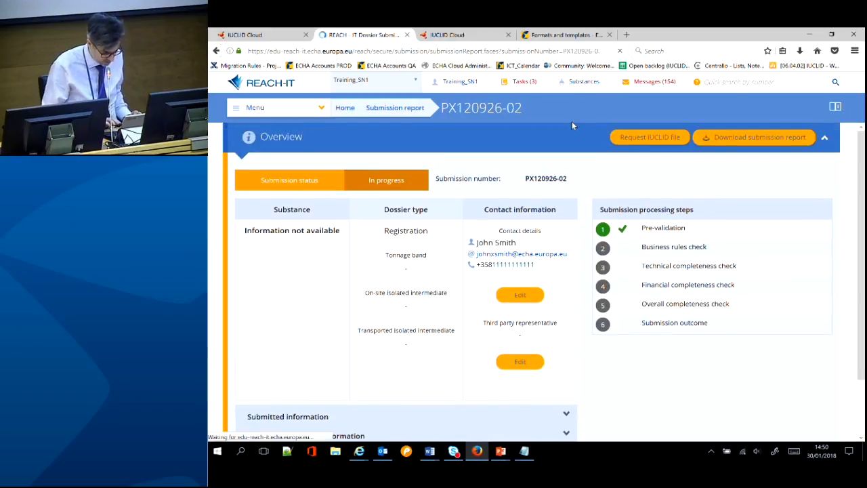
double_click(544, 52)
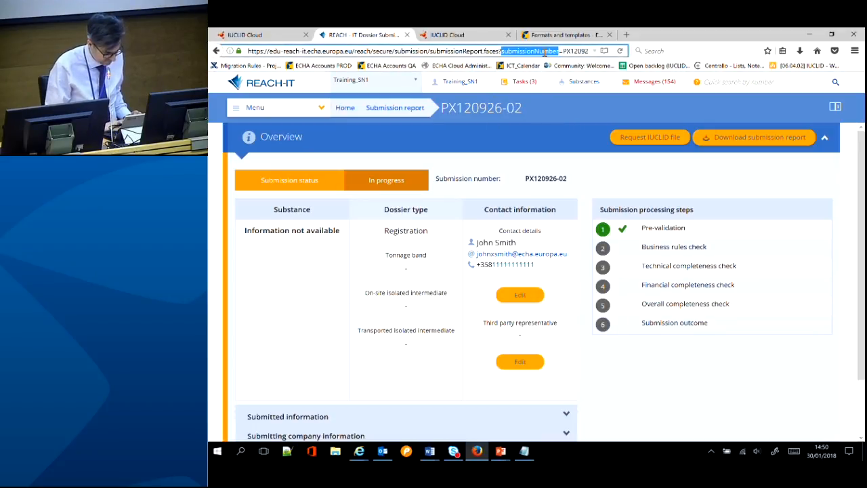
key("Return")
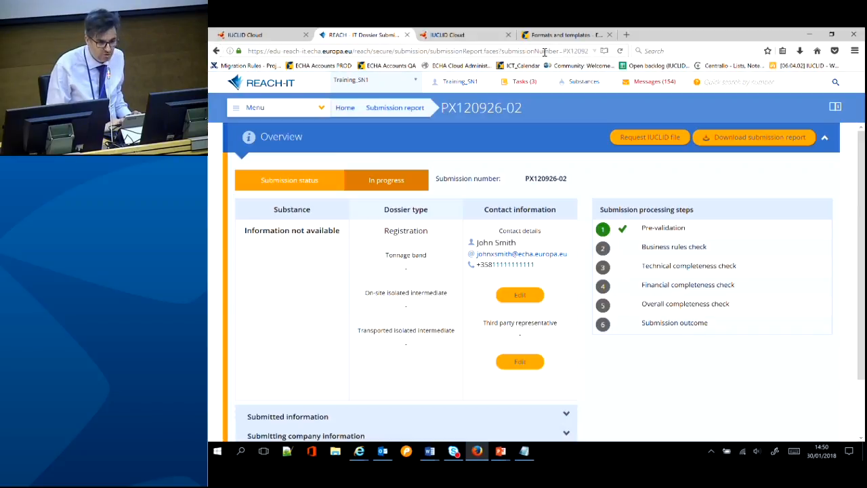
left_click(477, 52)
key("Return")
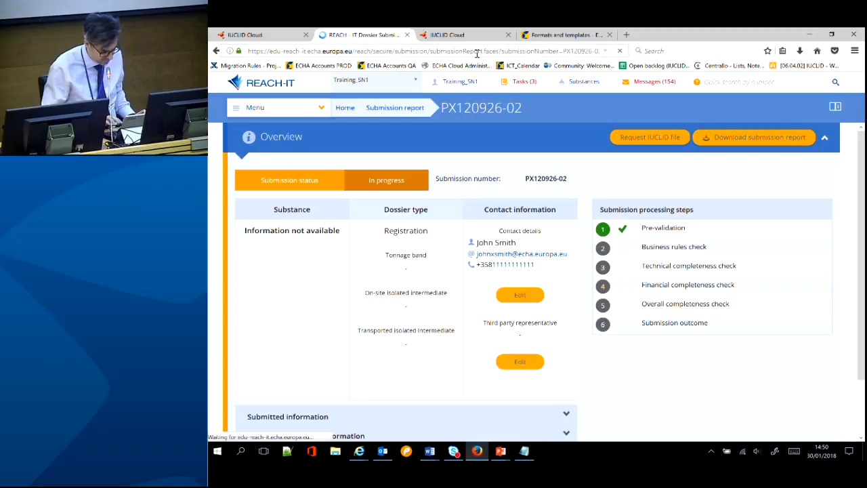
double_click(477, 52)
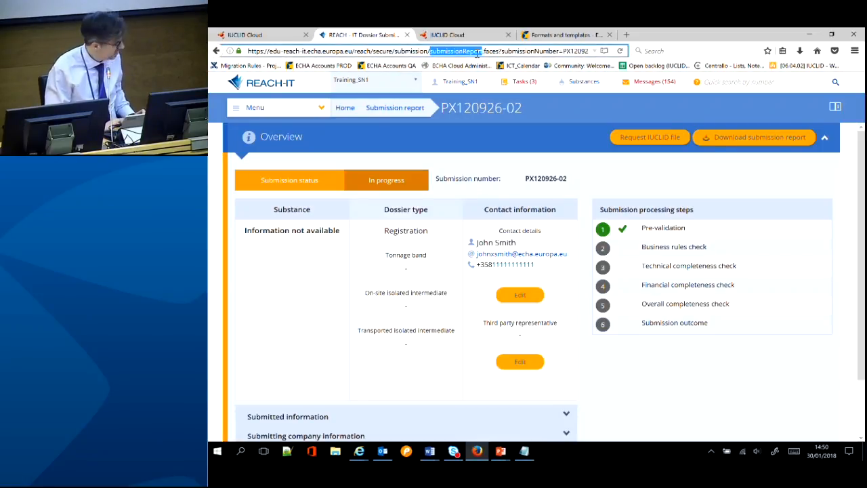
triple_click(478, 52)
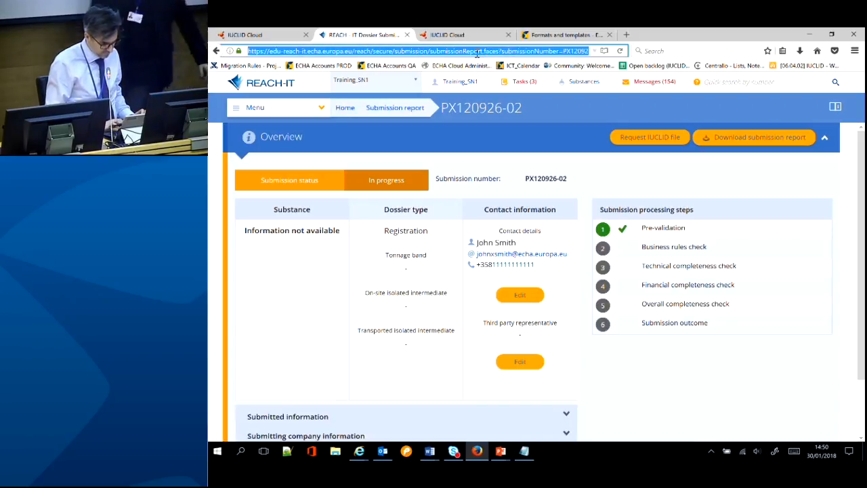
key("Return")
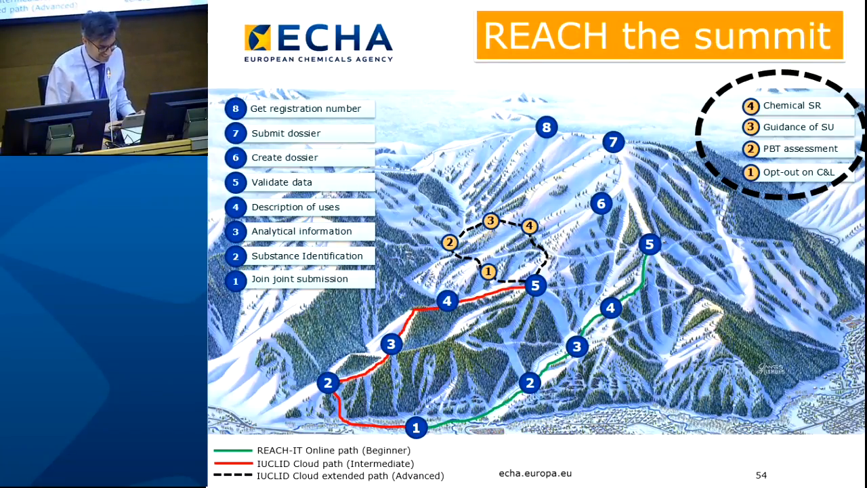
Step: Bring back the REACH-IT submission report showing Failed with business rule errors BR101 and BR057
key("alt+Tab")
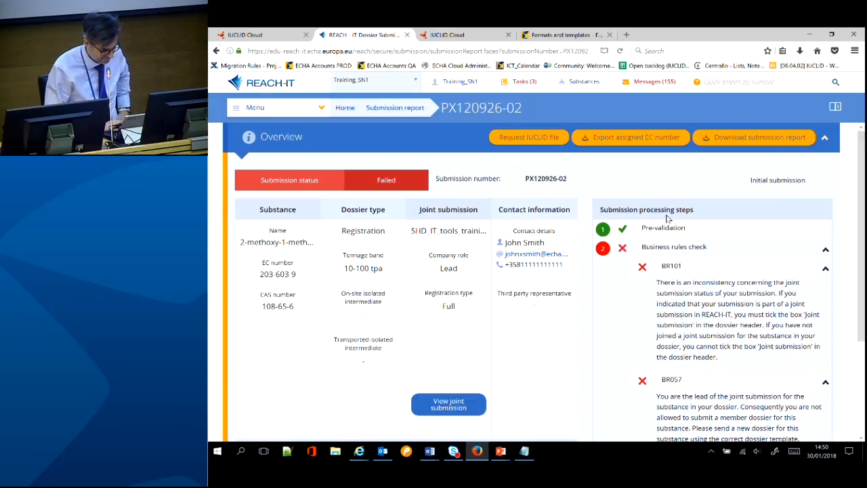
scroll(666, 217, "down", 3)
scroll(667, 215, "up", 2)
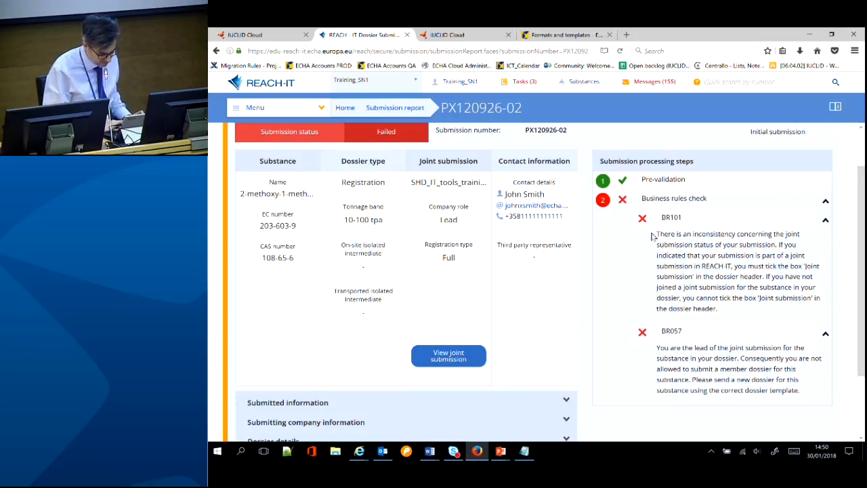
scroll(652, 235, "down", 1)
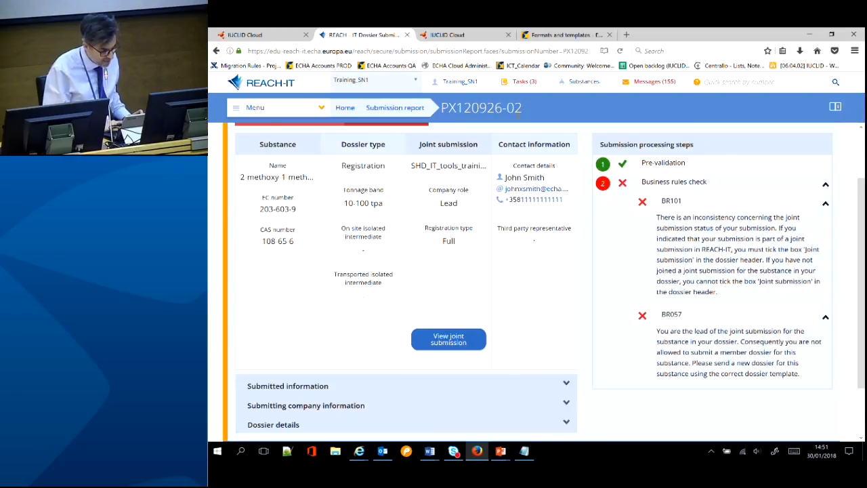
left_click(517, 86)
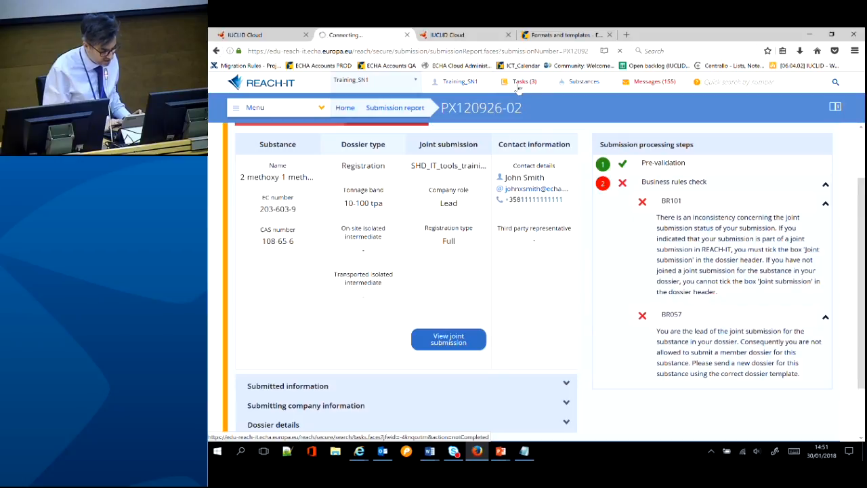
scroll(520, 165, "down", 3)
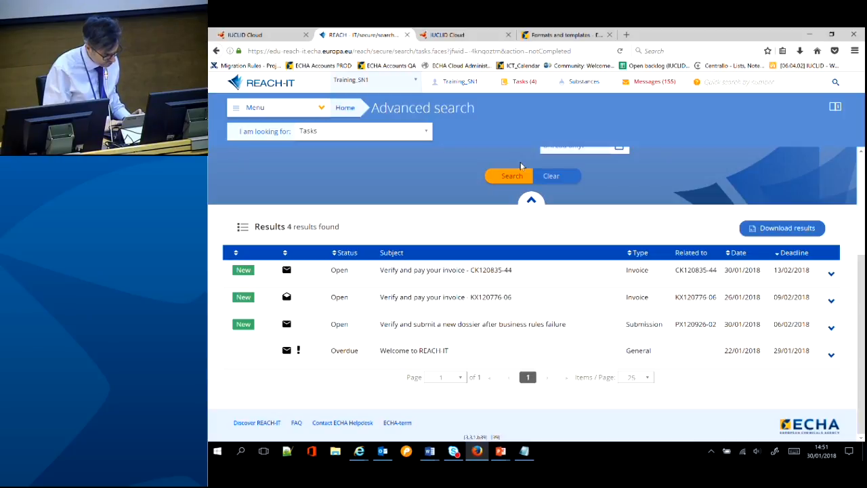
scroll(521, 165, "up", 3)
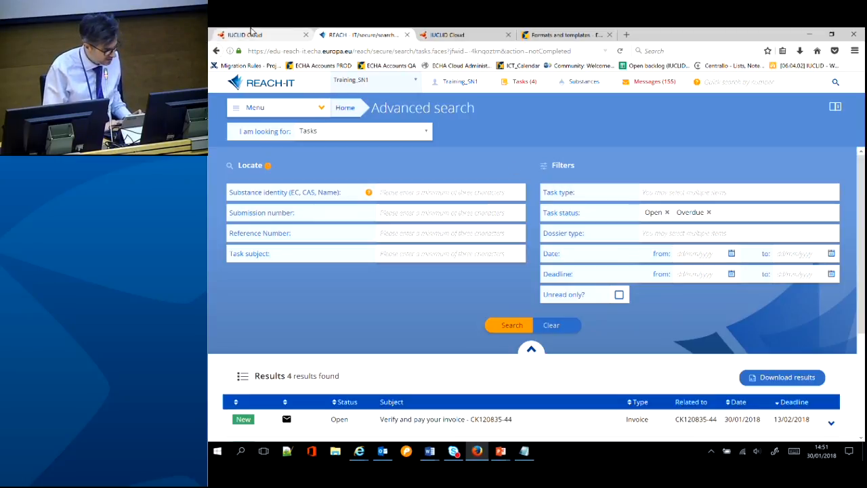
left_click(217, 51)
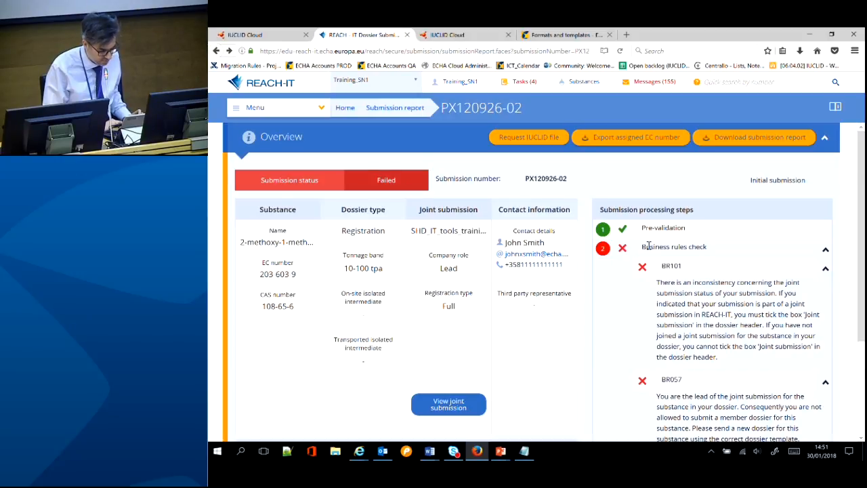
scroll(648, 246, "down", 3)
scroll(661, 225, "up", 3)
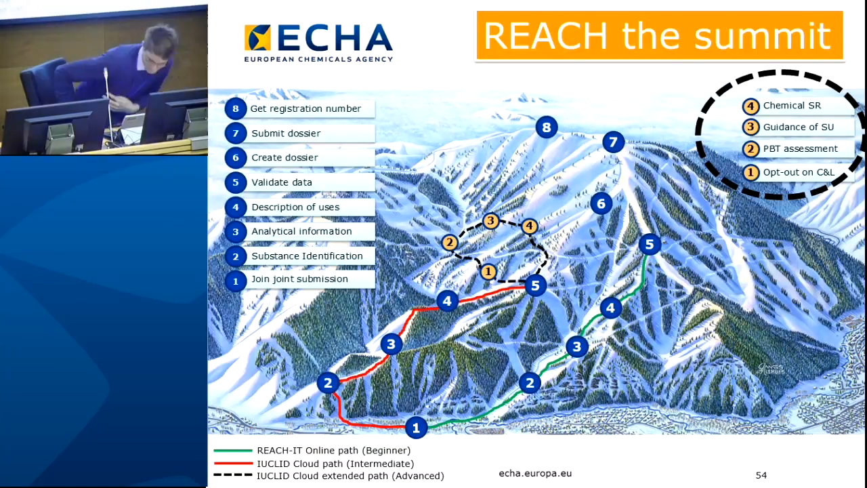
key("Right")
key("Left")
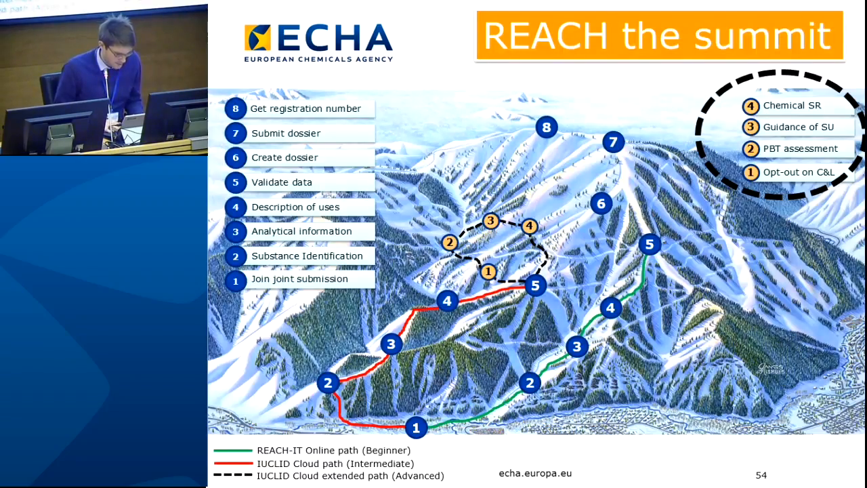
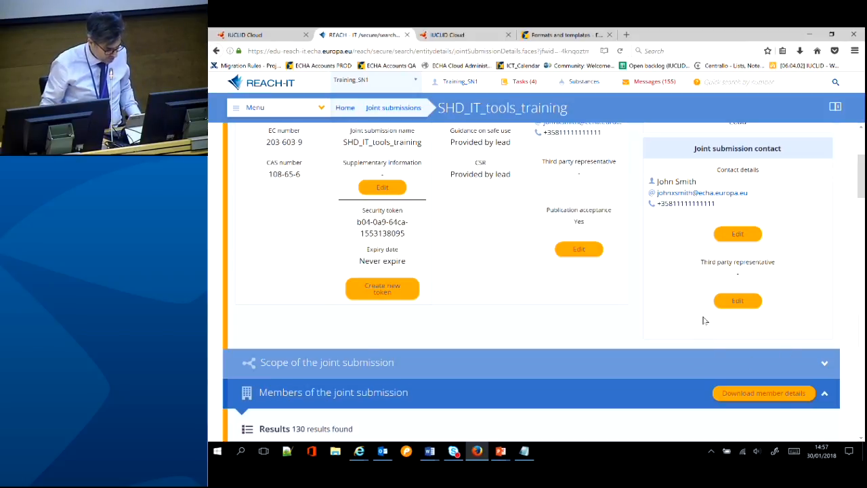
Step: Scroll through the SHD_IT_tools_training joint submission's 130-member table and back up to the Overview
scroll(704, 319, "up", 3)
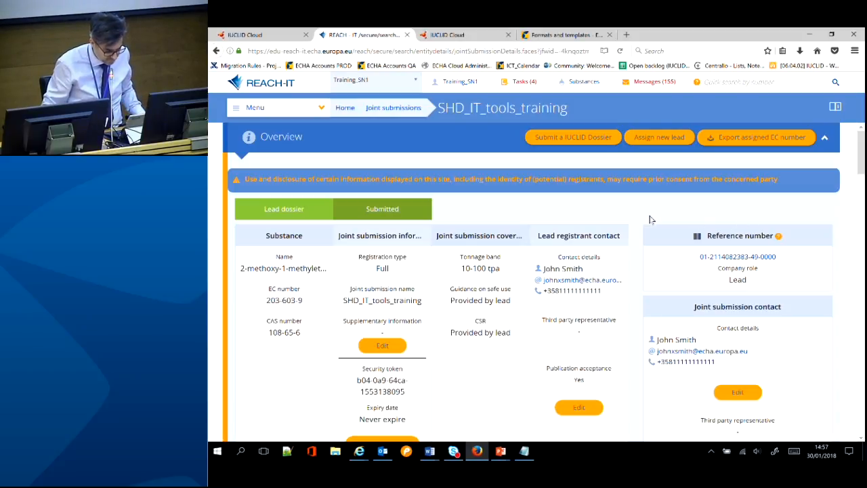
scroll(650, 219, "down", 6)
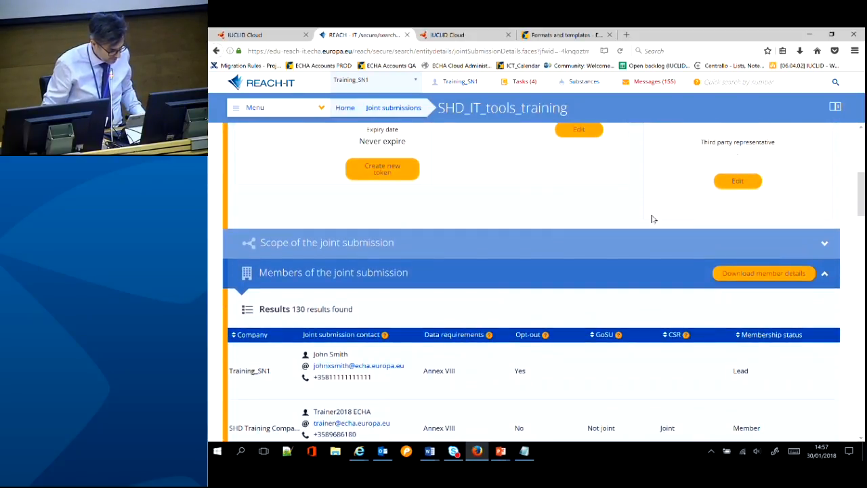
scroll(655, 219, "up", 2)
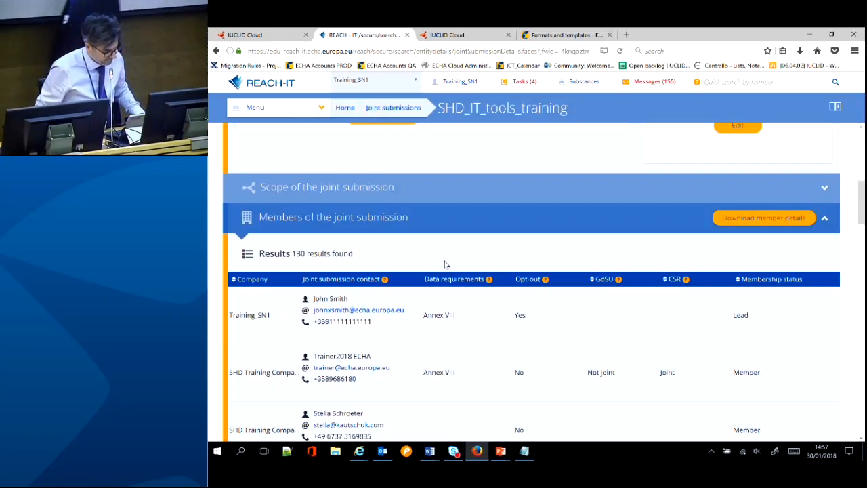
scroll(459, 256, "down", 1)
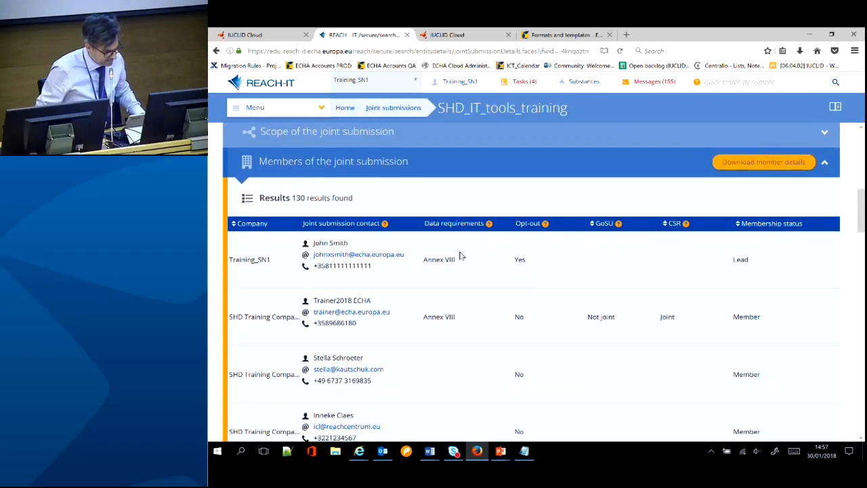
scroll(459, 256, "down", 1)
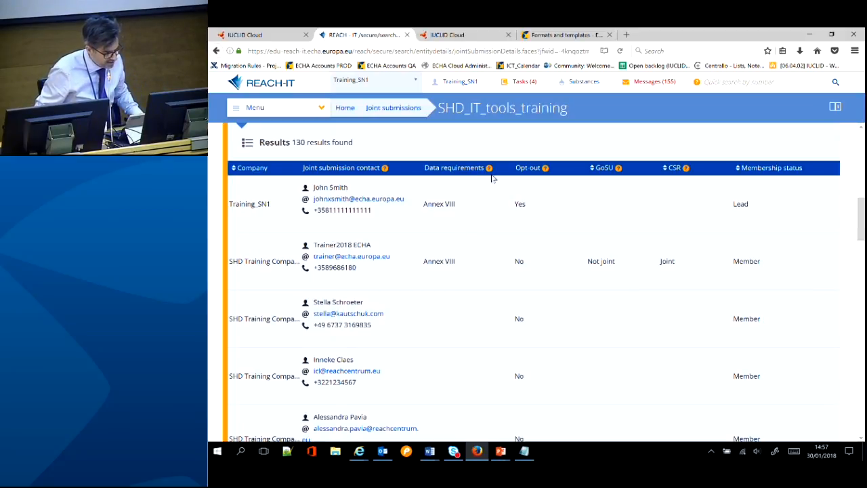
mouse_move(492, 172)
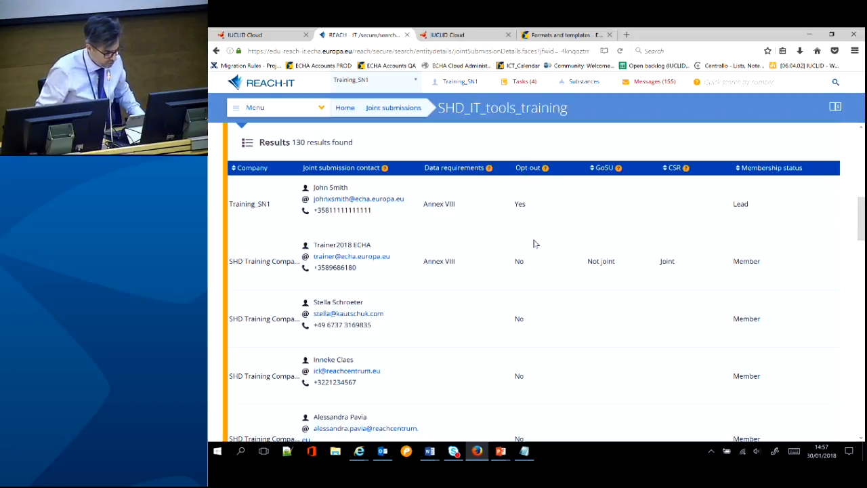
scroll(534, 246, "down", 2)
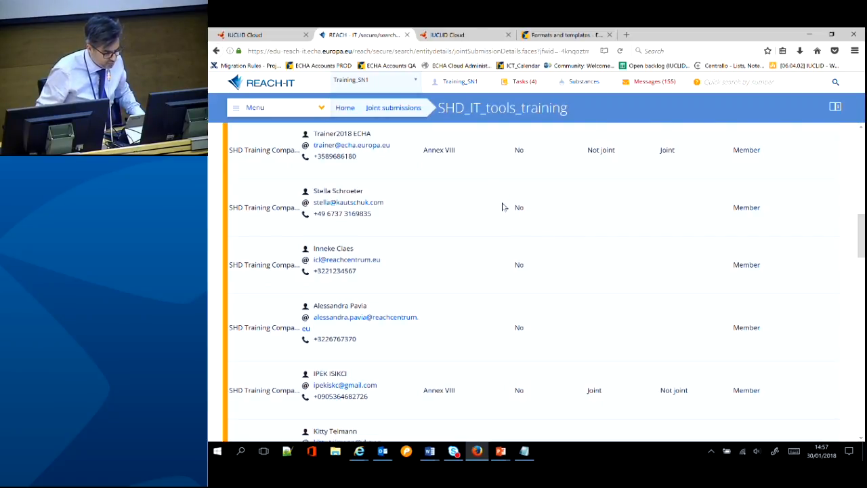
scroll(493, 256, "down", 6)
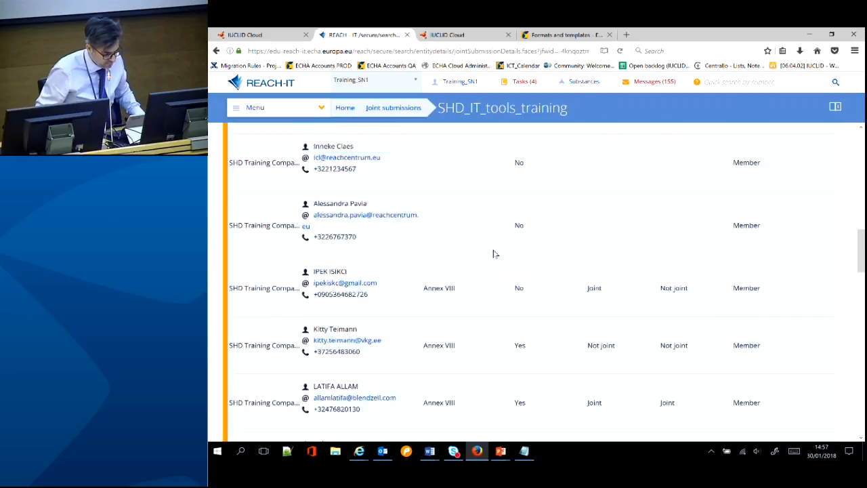
scroll(504, 244, "up", 2)
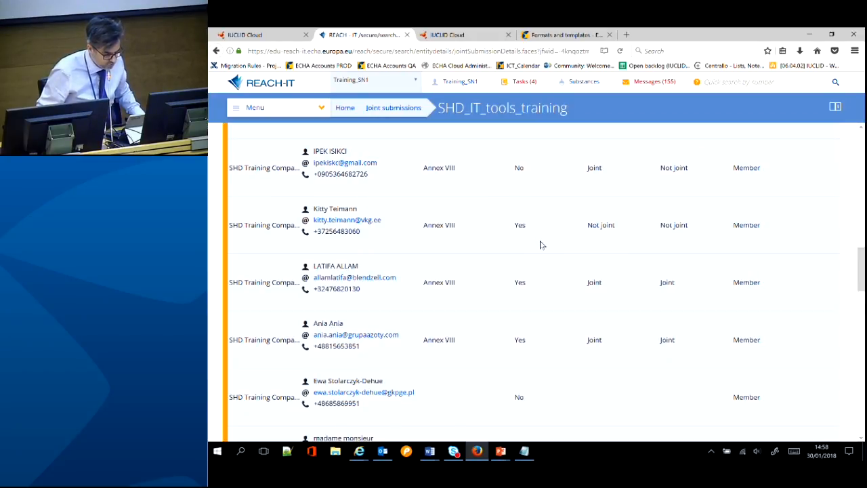
scroll(542, 244, "up", 10)
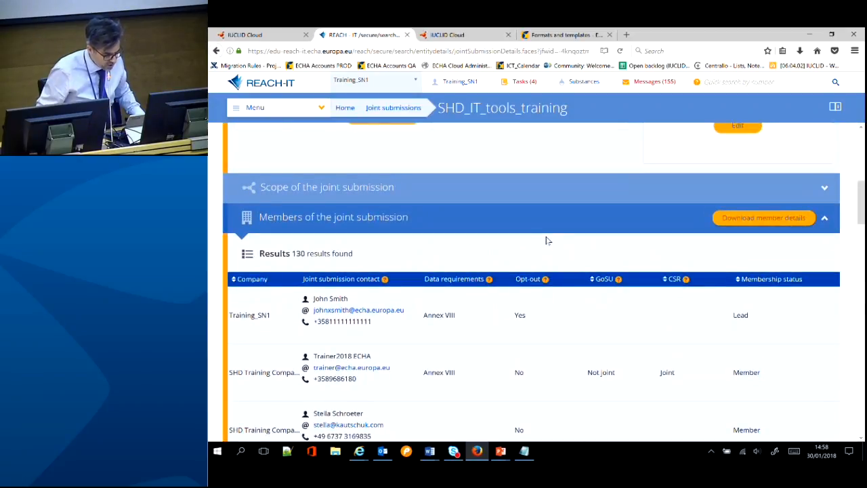
scroll(552, 241, "down", 2)
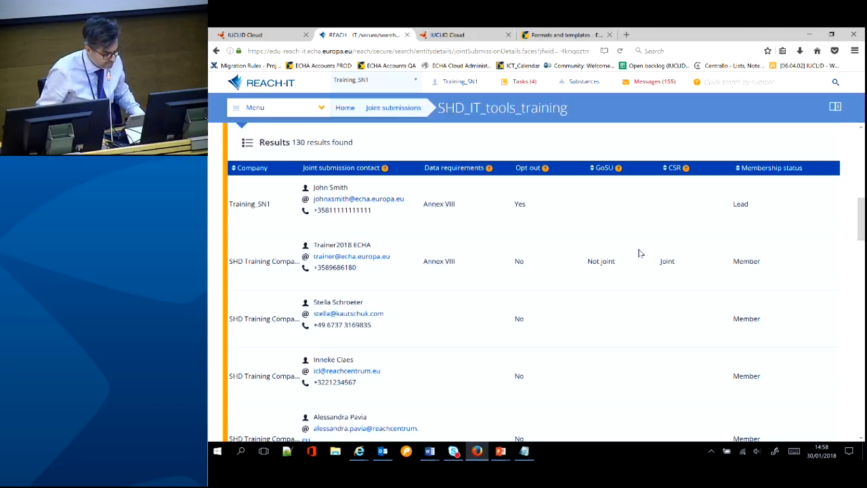
scroll(640, 252, "up", 8)
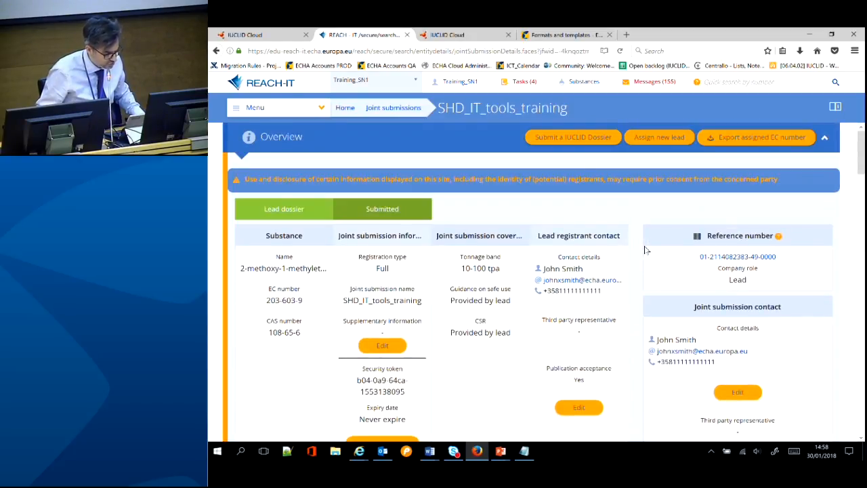
Step: Open the lead dossier's reference number details and expand its reference number history
scroll(645, 249, "down", 2)
left_click(715, 202)
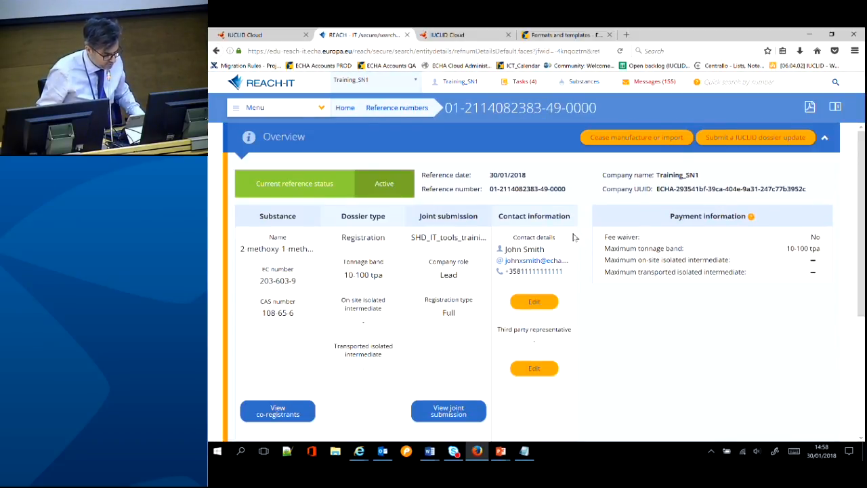
scroll(574, 238, "down", 2)
scroll(577, 235, "up", 2)
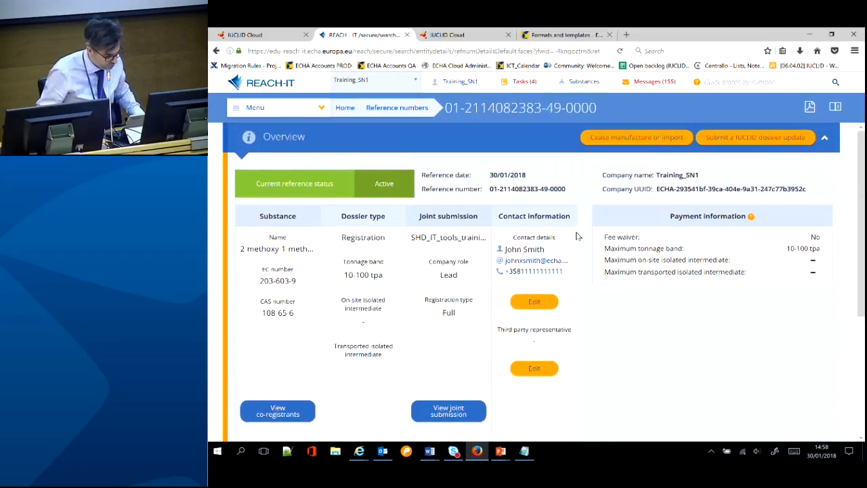
scroll(577, 236, "down", 3)
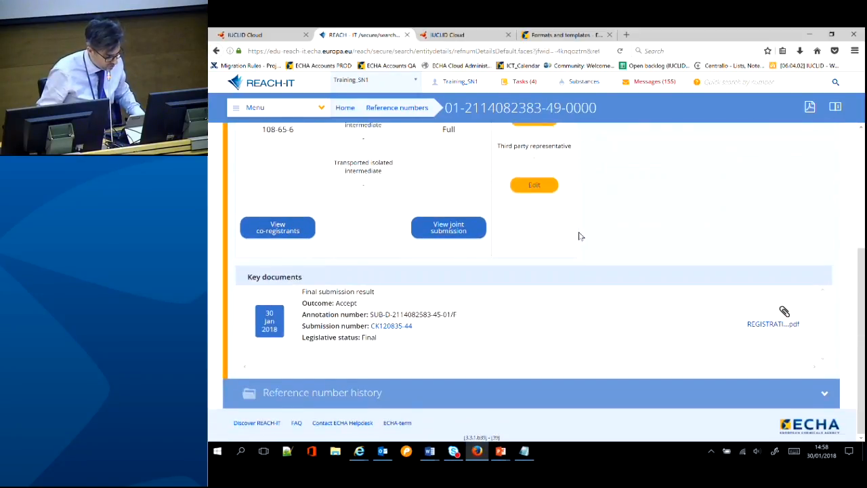
left_click(825, 396)
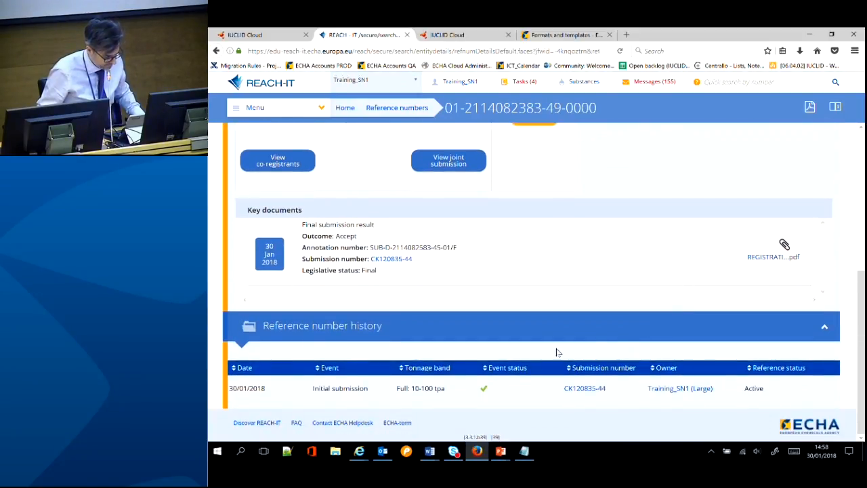
Step: Open the CK120835-44 submission report and expand its key documents, including invoice 10000038
left_click(586, 388)
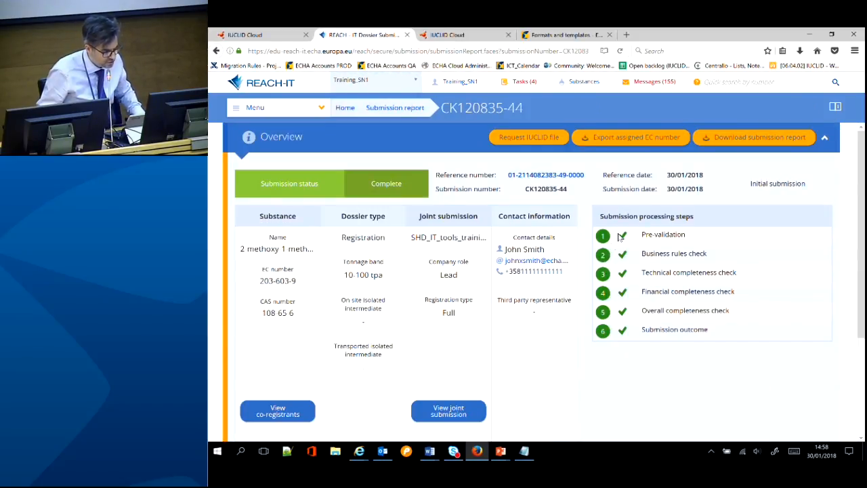
scroll(625, 235, "down", 3)
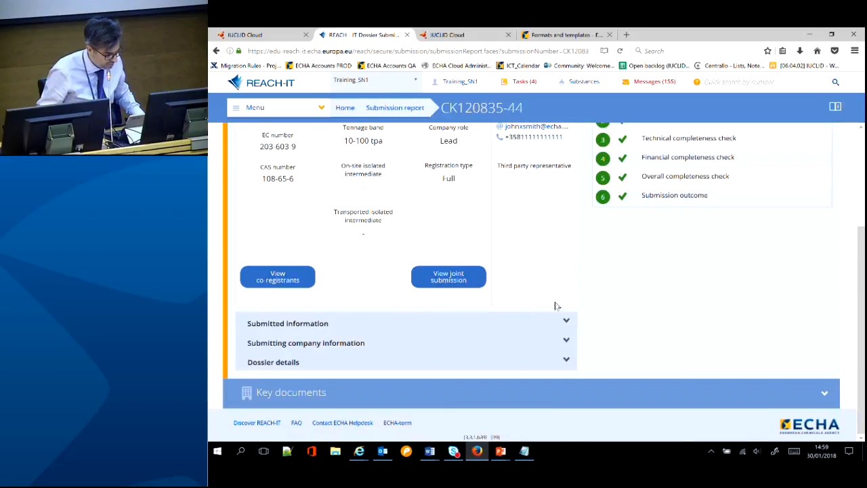
left_click(824, 394)
scroll(718, 301, "down", 3)
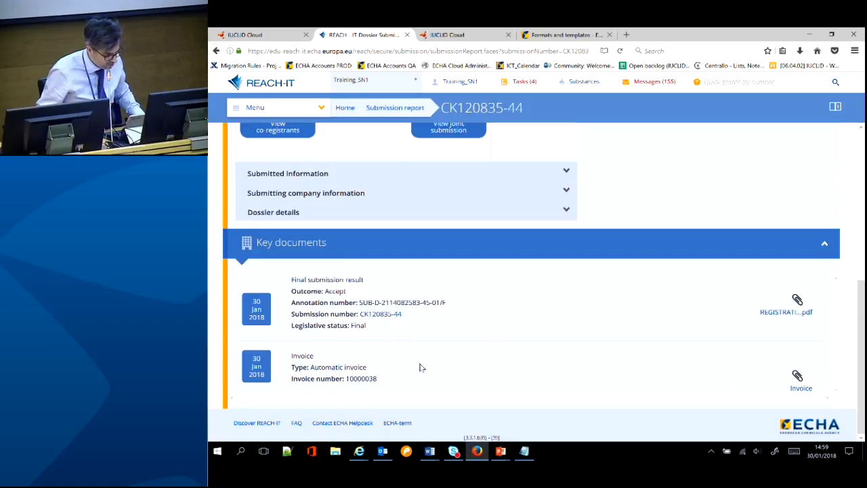
Step: View invoice 10000038 for 4,805.00 EUR in Edge, then open the registration decision PDF
left_click(801, 383)
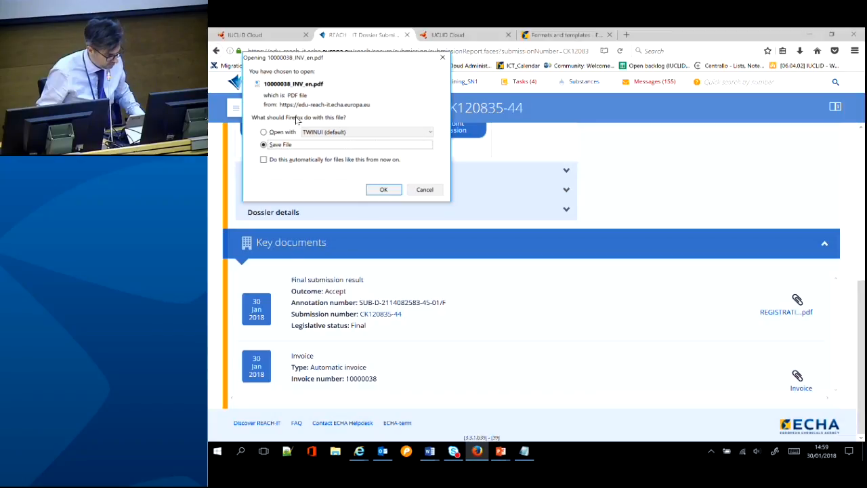
left_click(281, 131)
left_click(384, 189)
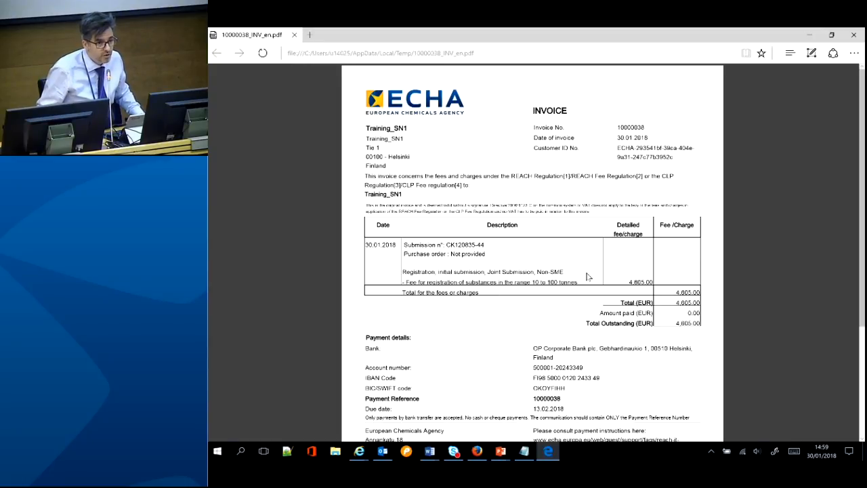
left_click(809, 34)
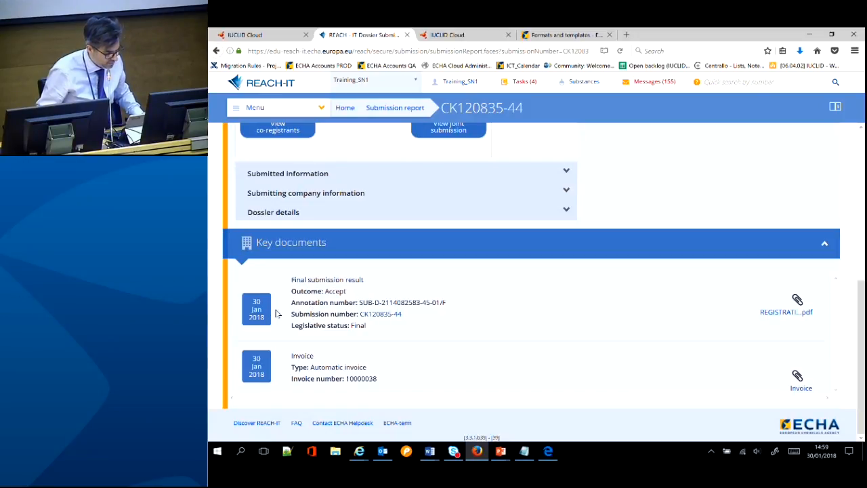
left_click(776, 313)
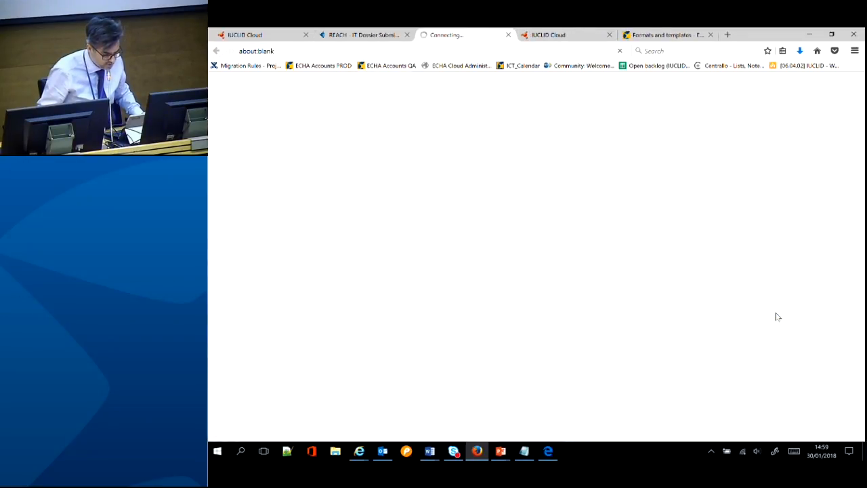
left_click(271, 133)
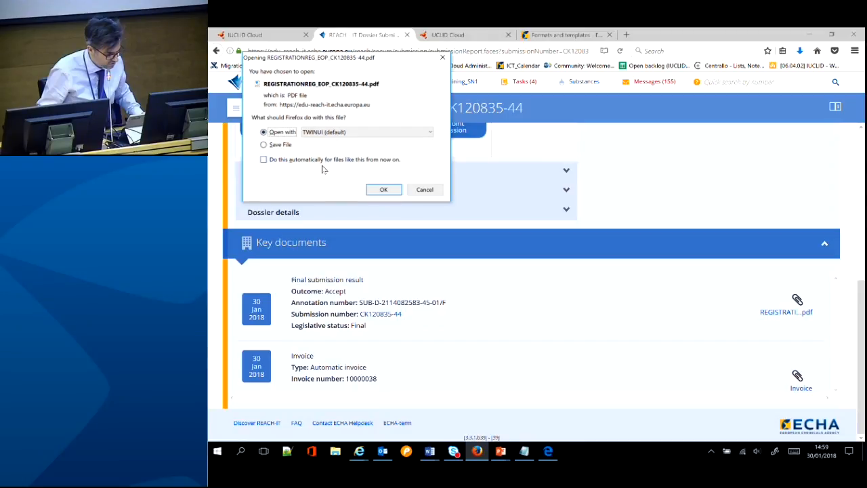
left_click(381, 190)
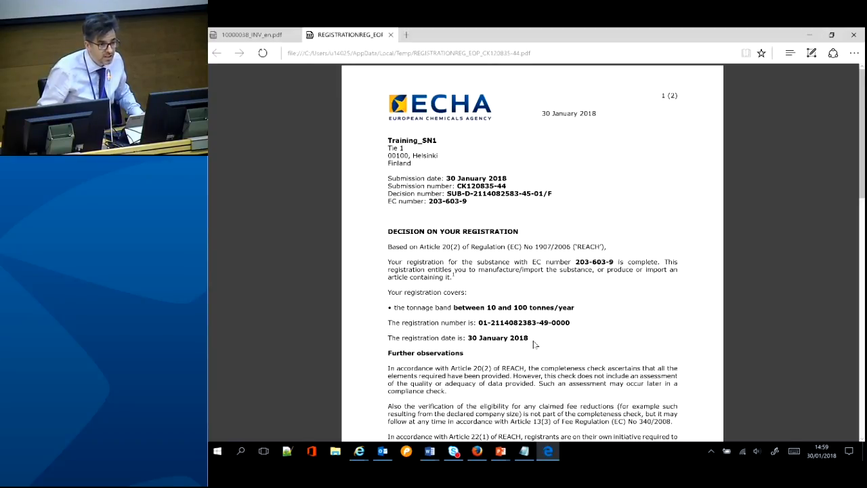
left_click_drag(467, 338, 530, 336)
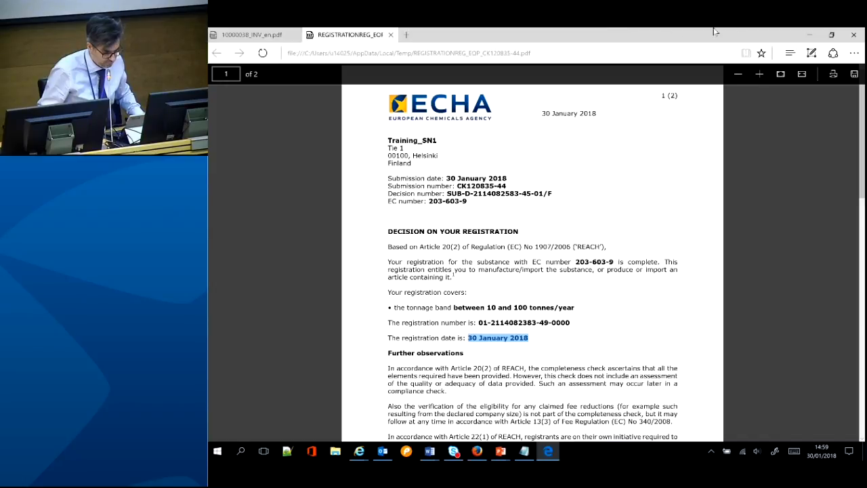
left_click(809, 34)
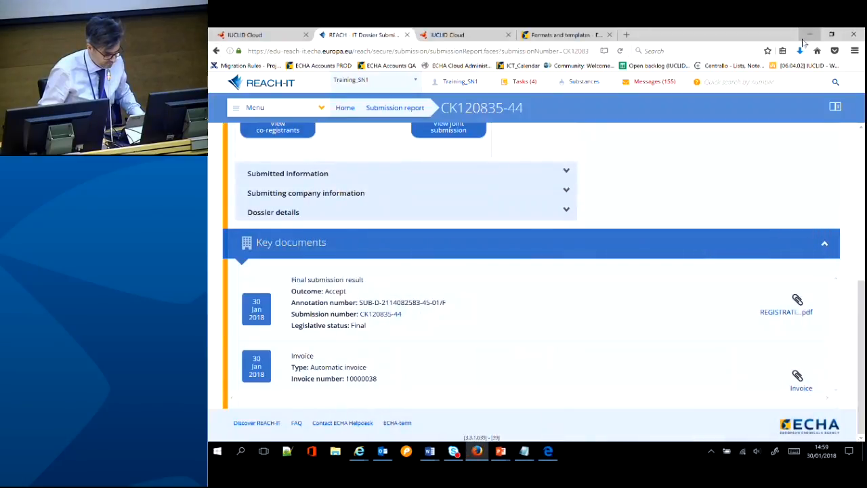
scroll(583, 250, "up", 3)
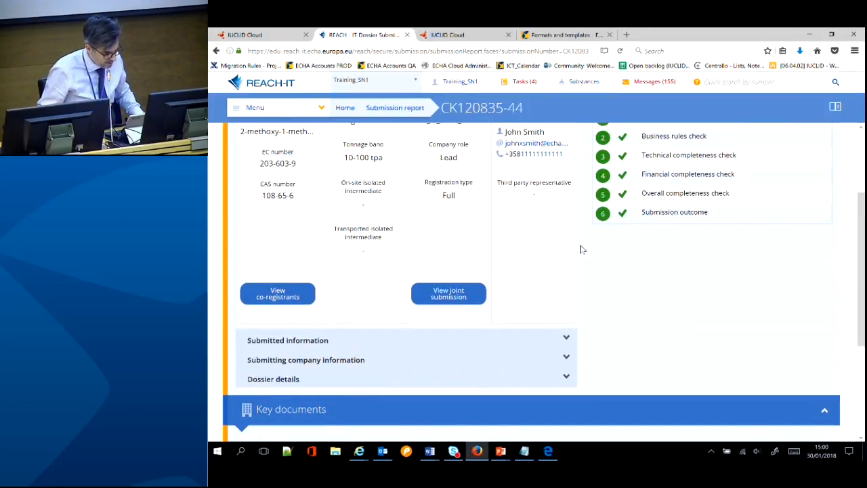
scroll(583, 250, "up", 2)
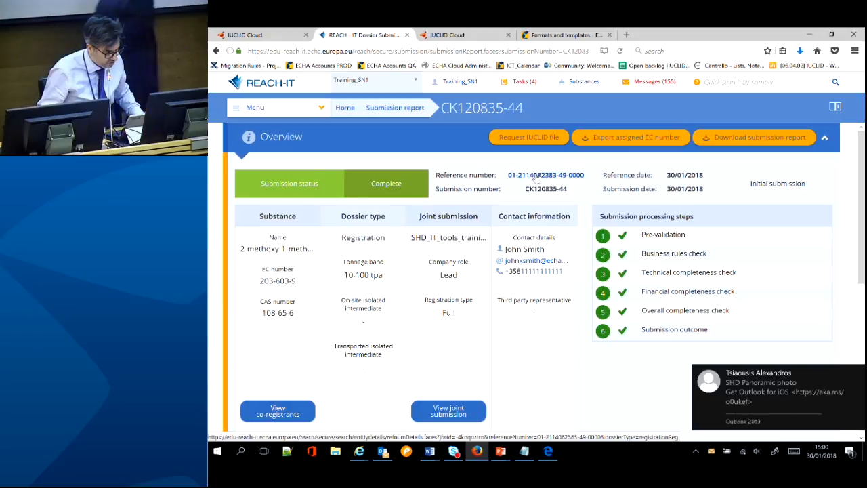
left_click(536, 178)
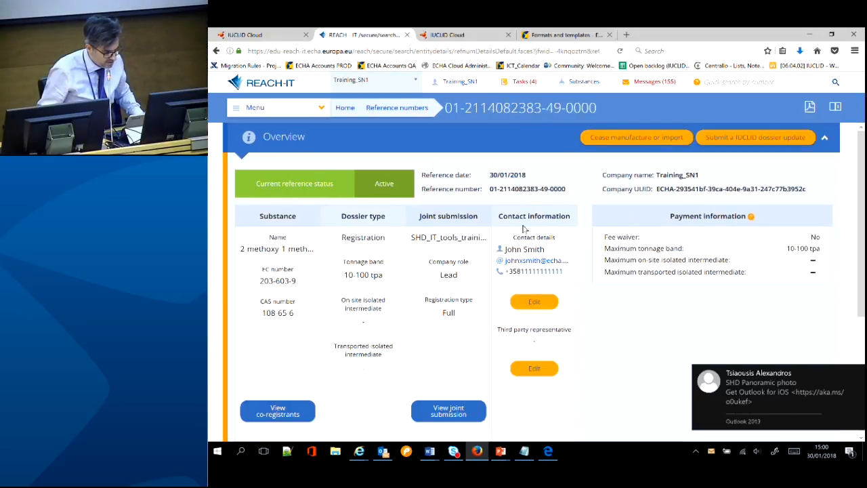
scroll(525, 226, "down", 3)
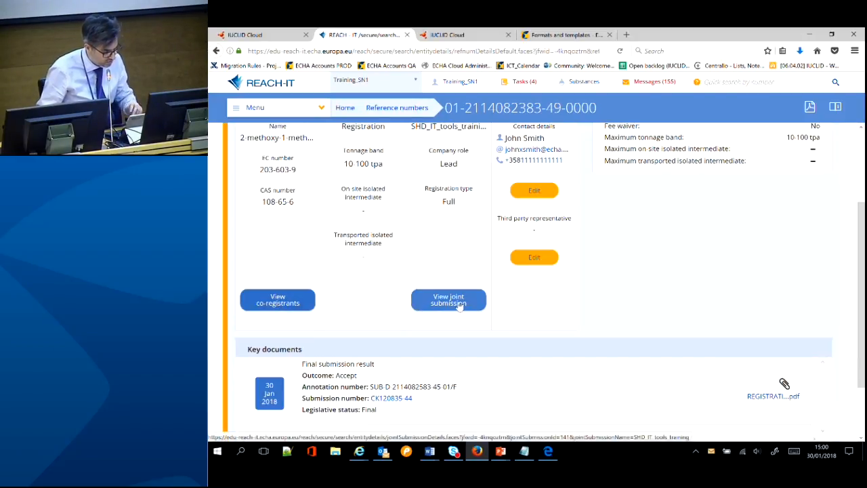
scroll(525, 277, "down", 2)
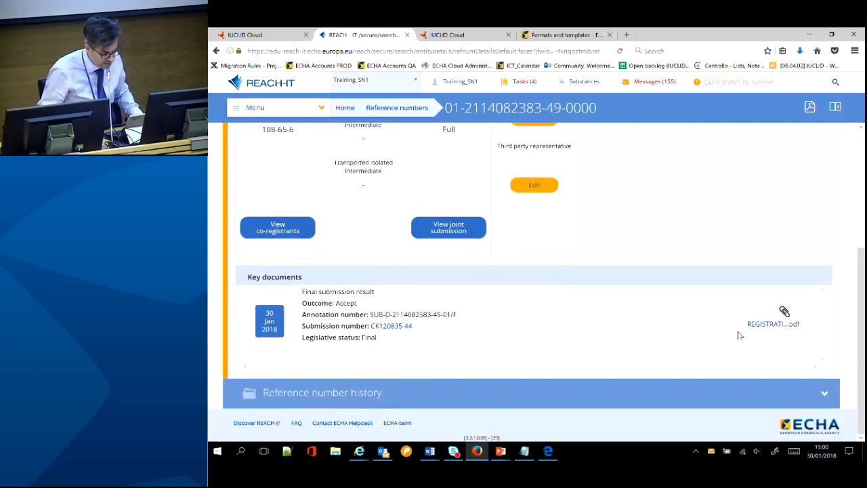
left_click(824, 393)
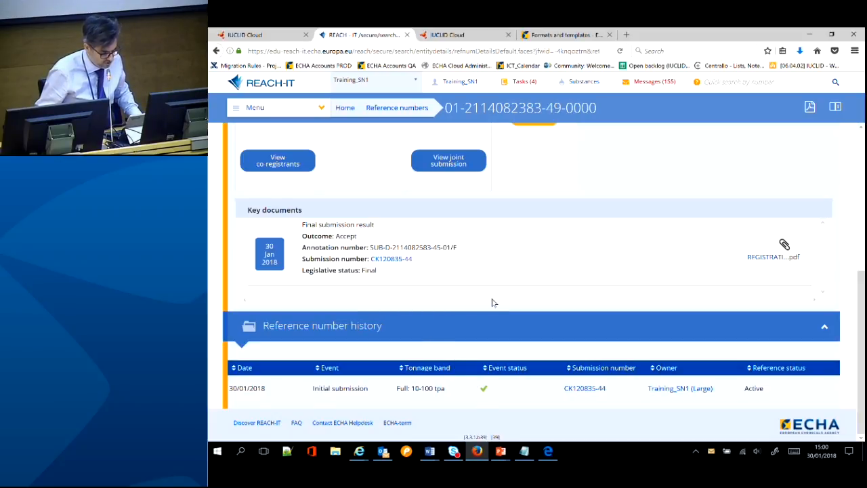
scroll(502, 301, "up", 3)
scroll(508, 298, "up", 2)
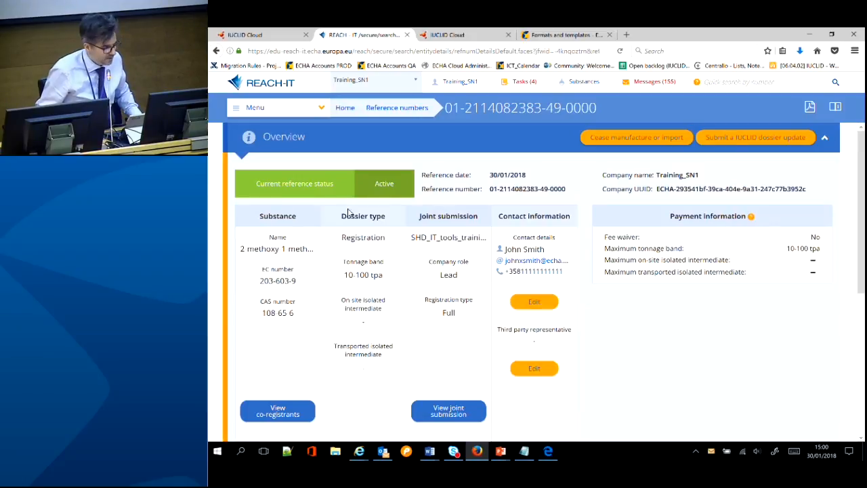
left_click(320, 110)
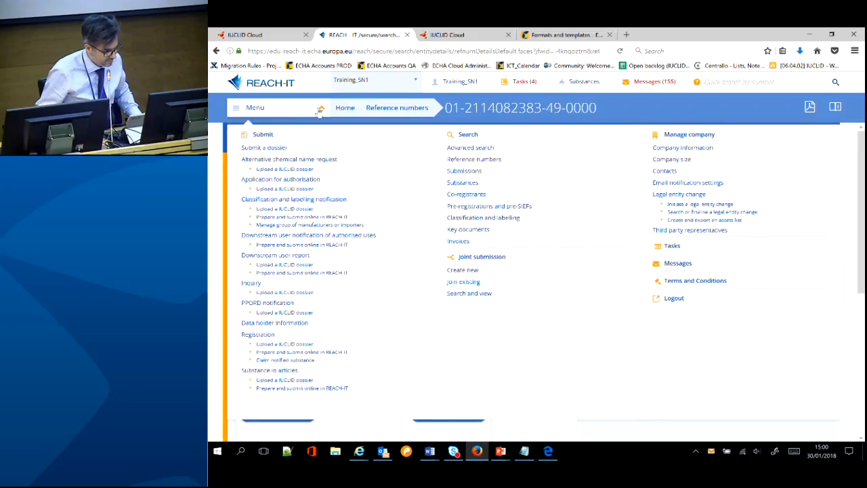
Step: Start a company size update, confirm readiness to declare, and continue to the declaration form
left_click(668, 162)
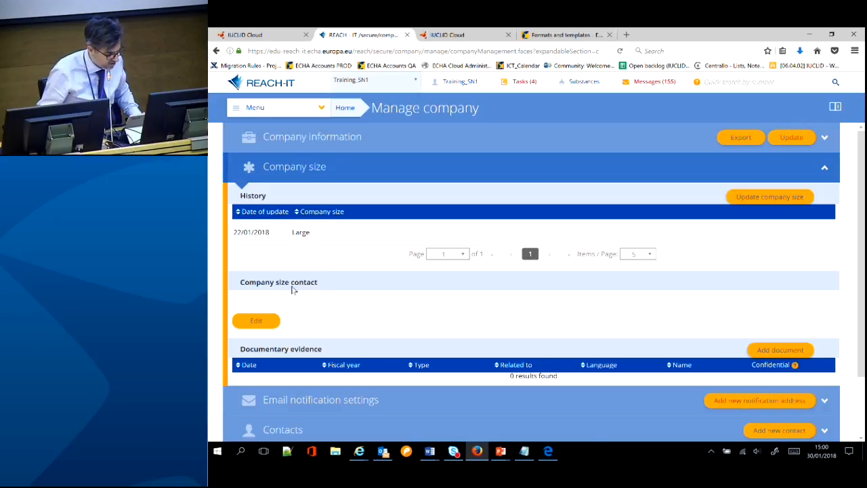
left_click(749, 198)
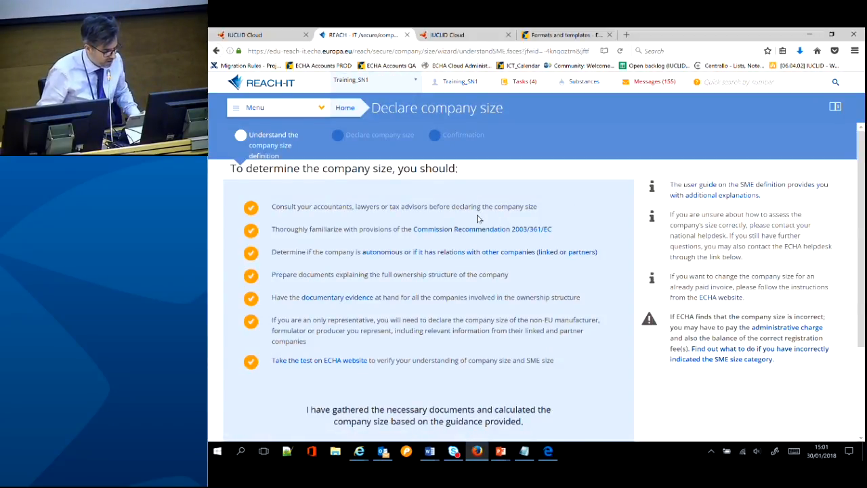
scroll(477, 218, "down", 3)
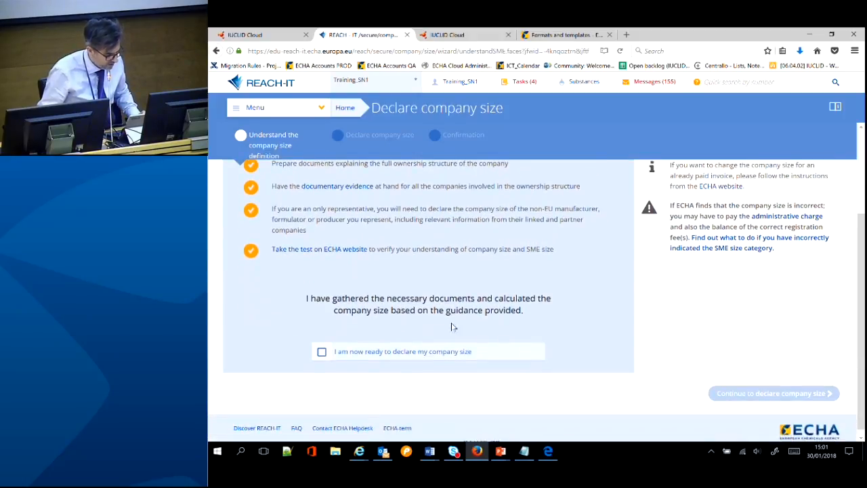
left_click(320, 355)
left_click(755, 396)
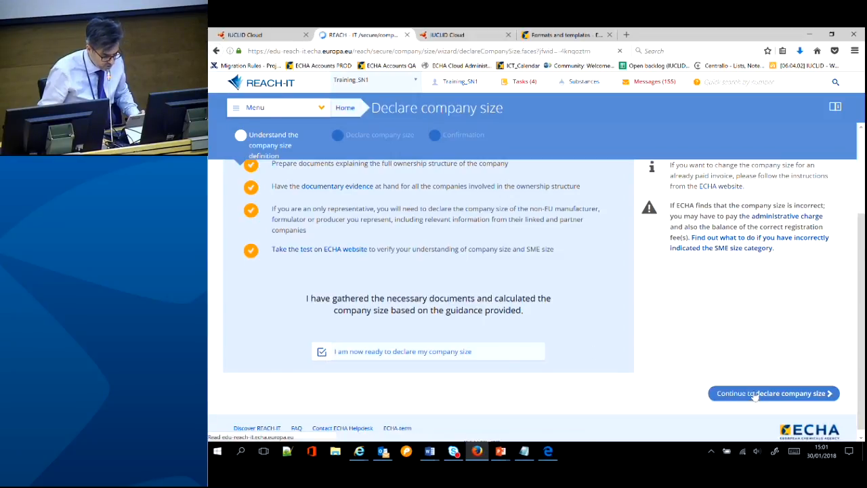
Step: Choose Medium as the company size, review the remaining fields, then return to the REACH-IT home page
left_click(573, 184)
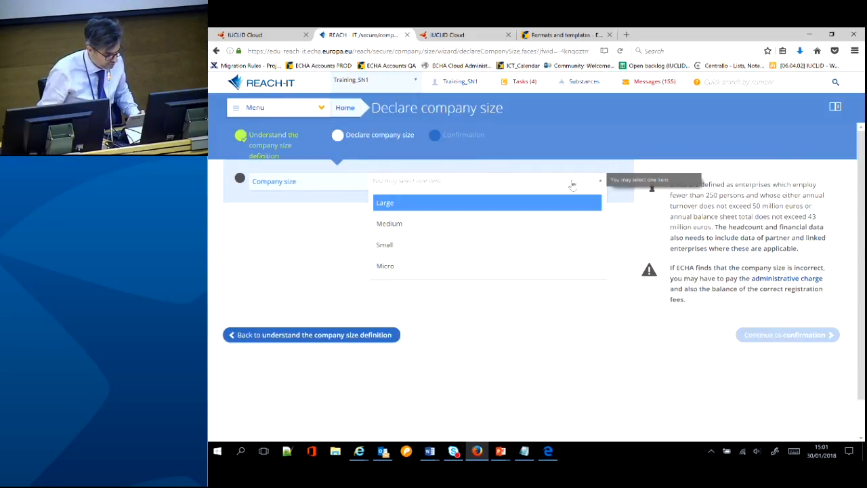
left_click(560, 222)
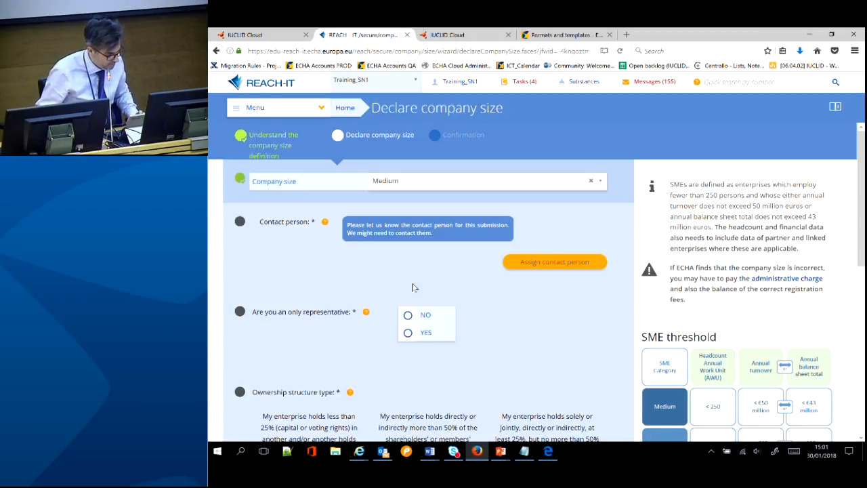
scroll(371, 290, "down", 3)
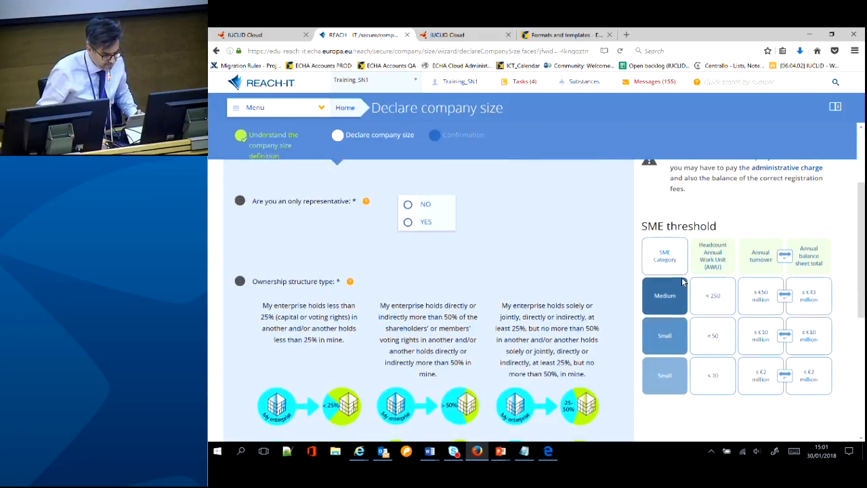
scroll(678, 281, "up", 3)
scroll(684, 271, "down", 5)
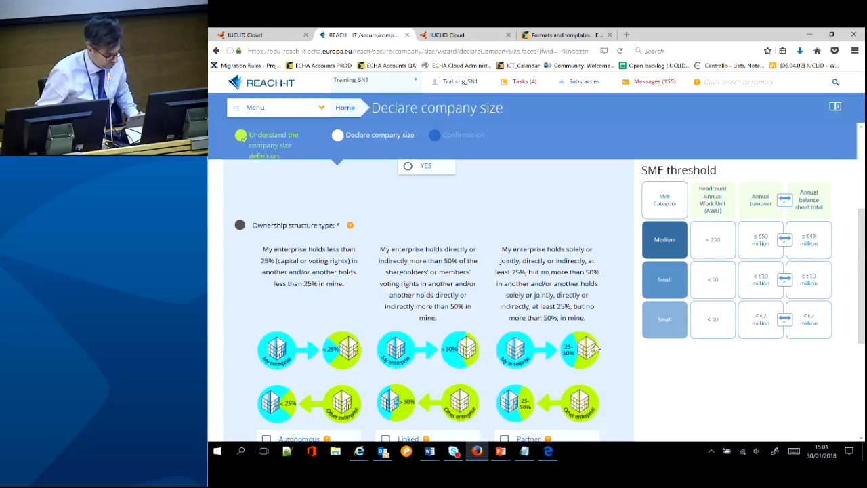
scroll(603, 342, "down", 3)
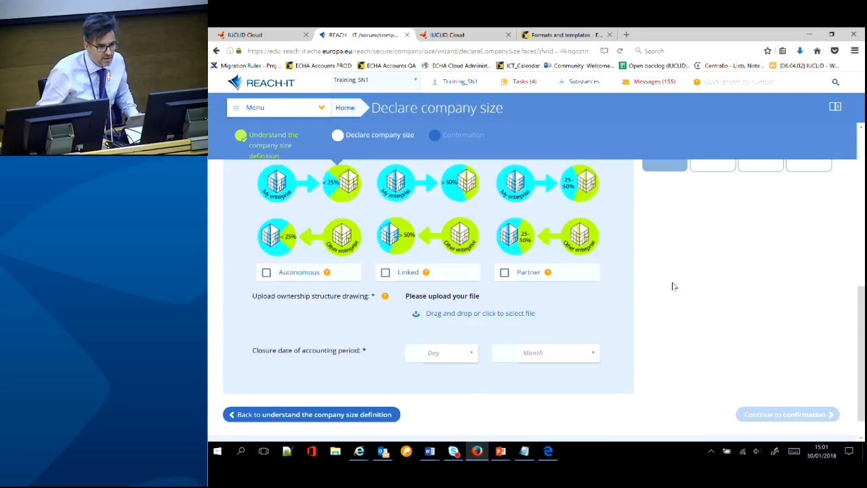
scroll(673, 286, "up", 6)
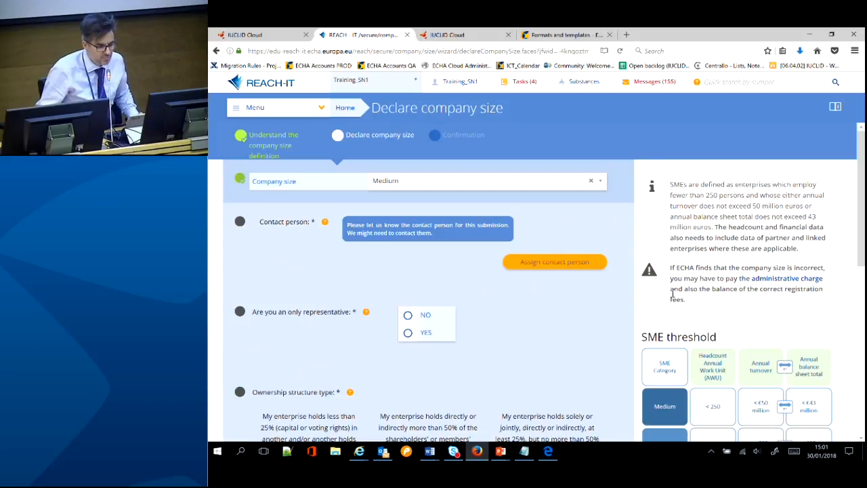
left_click(319, 109)
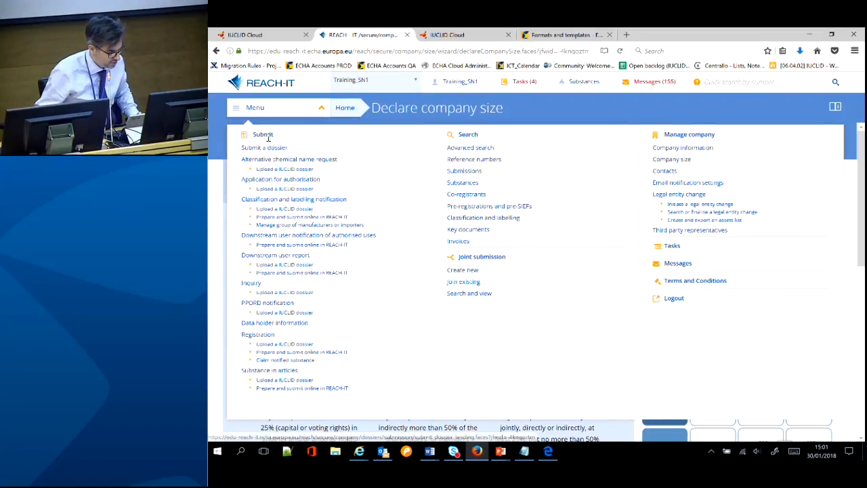
left_click(267, 92)
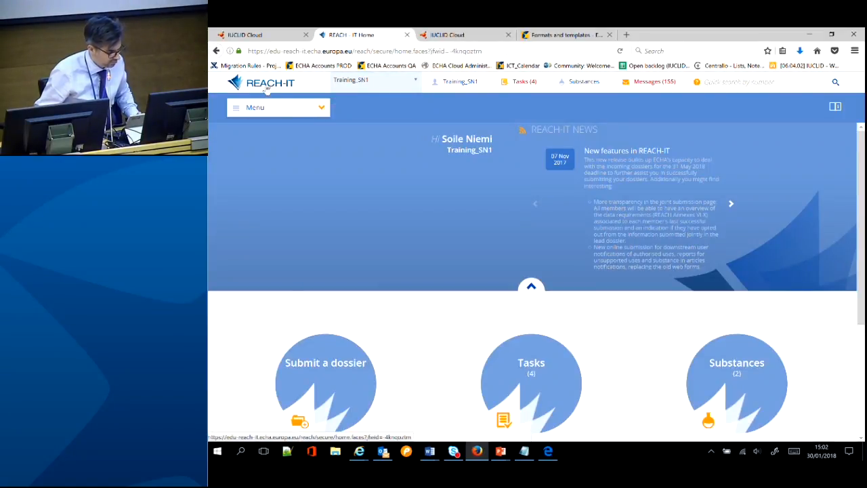
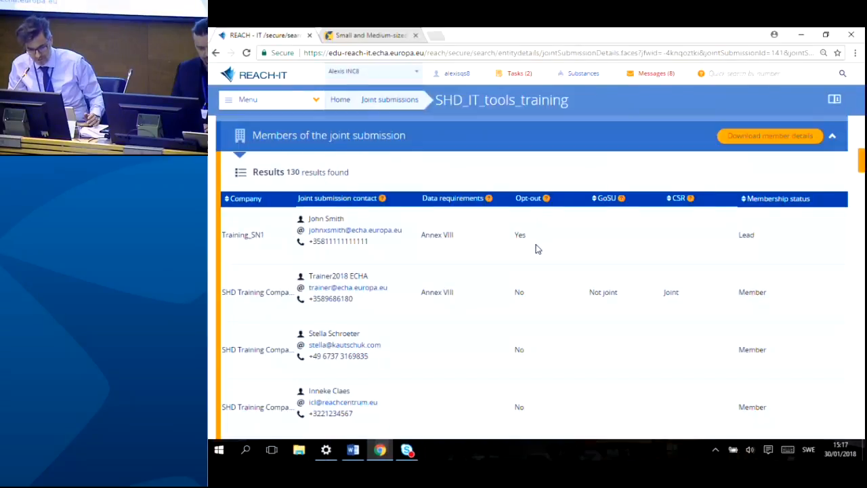
Step: Expand the REACH-IT main menu over the SHD_IT_tools_training joint submission member list
left_click(316, 107)
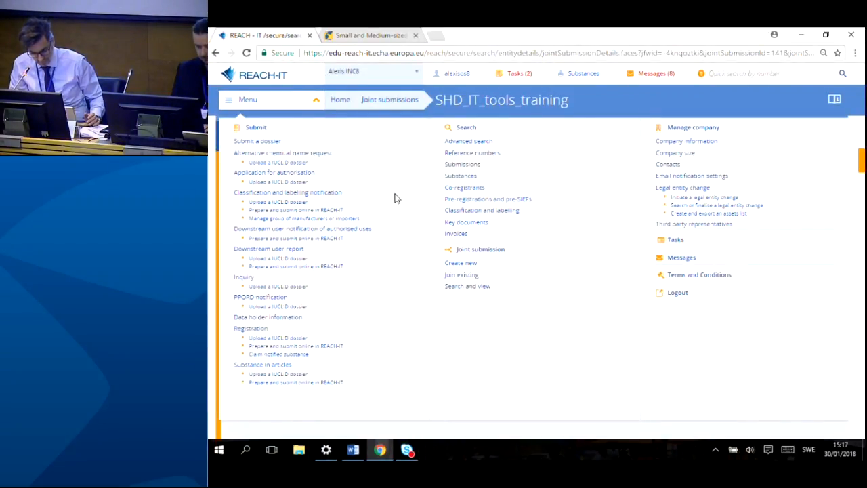
Step: Open the company's Email notification settings from Manage company, then reopen the main menu
left_click(683, 177)
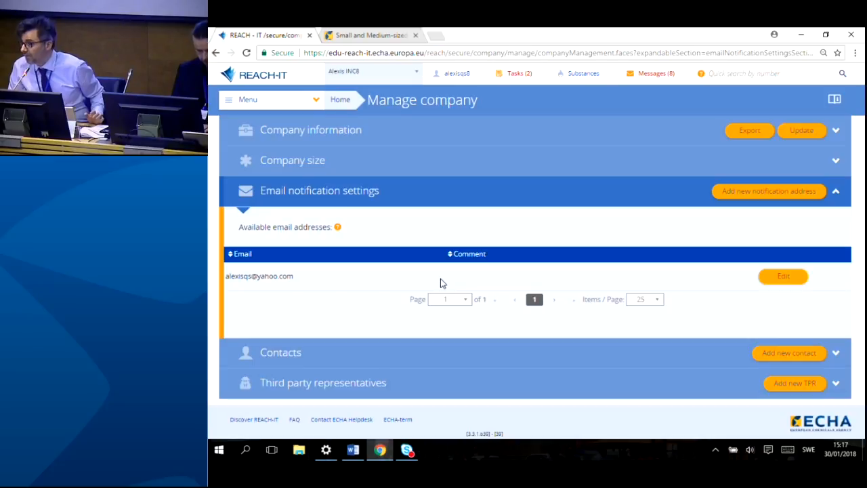
left_click(293, 101)
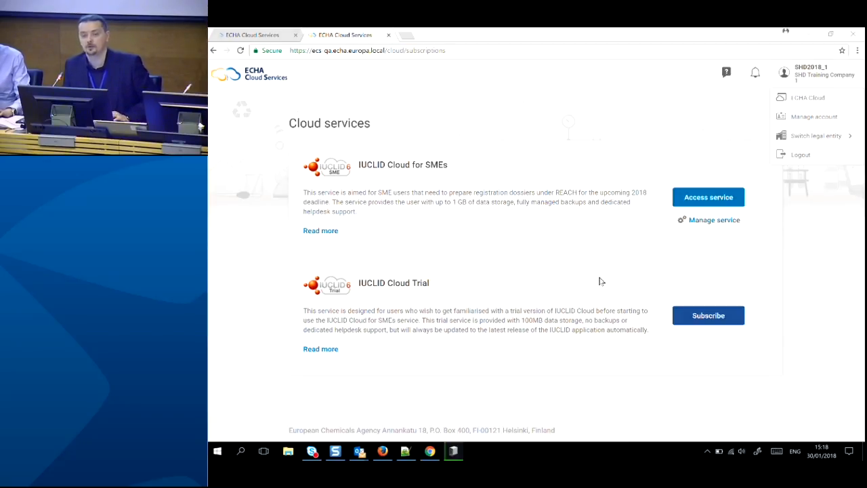
Step: Set aside the IUCLID tutorials playlist and open Manage account from the ECHA Cloud Services user menu
left_click(382, 451)
left_click(253, 36)
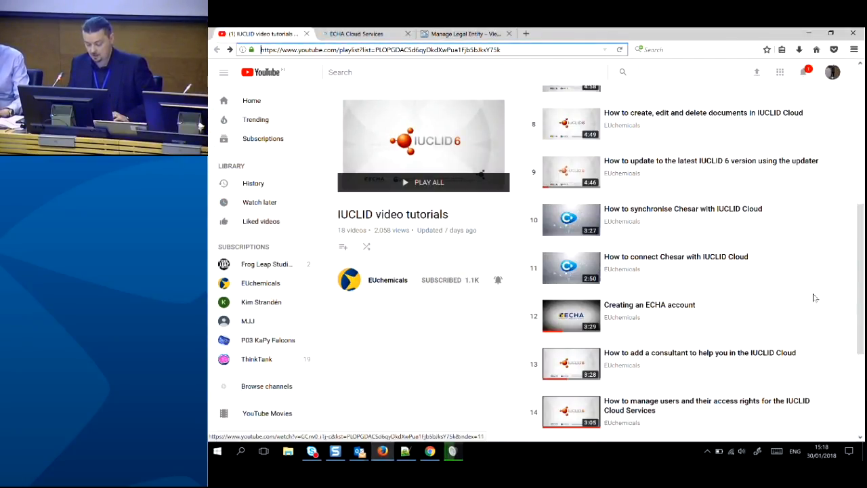
left_click_drag(862, 245, 855, 310)
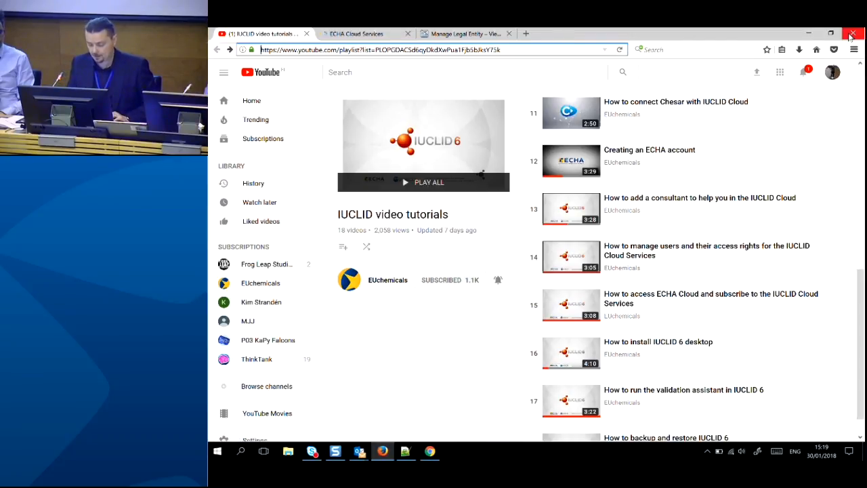
left_click(807, 35)
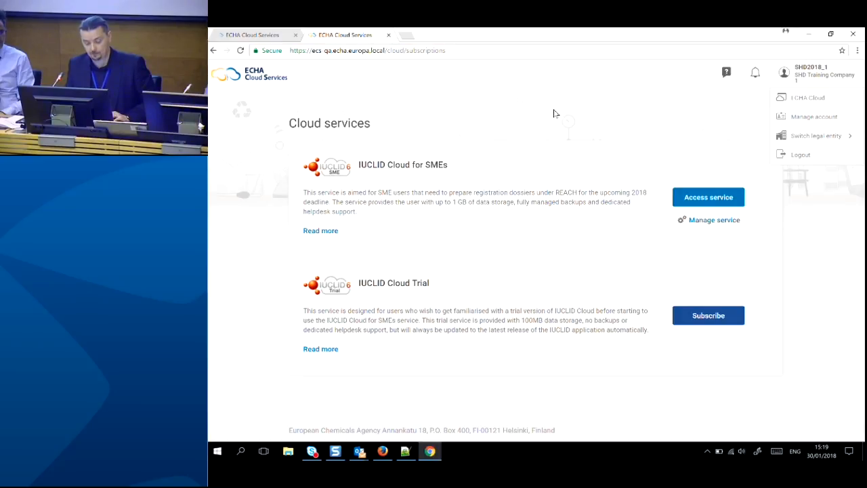
mouse_move(821, 82)
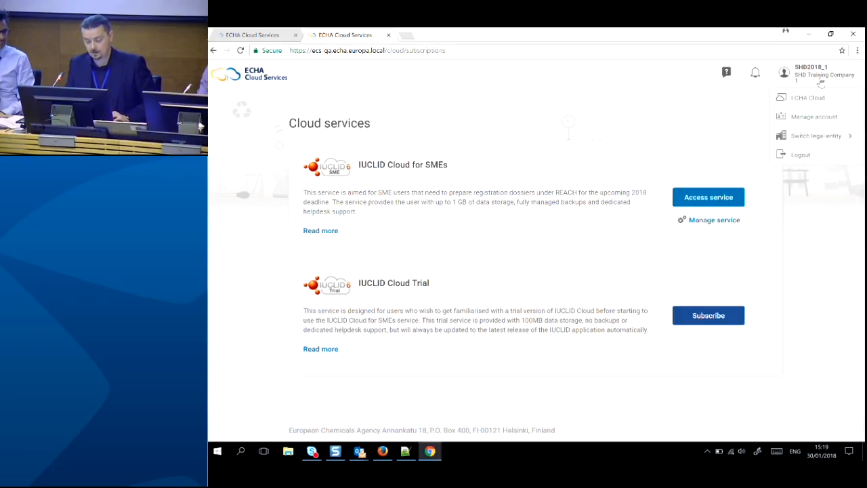
left_click(816, 118)
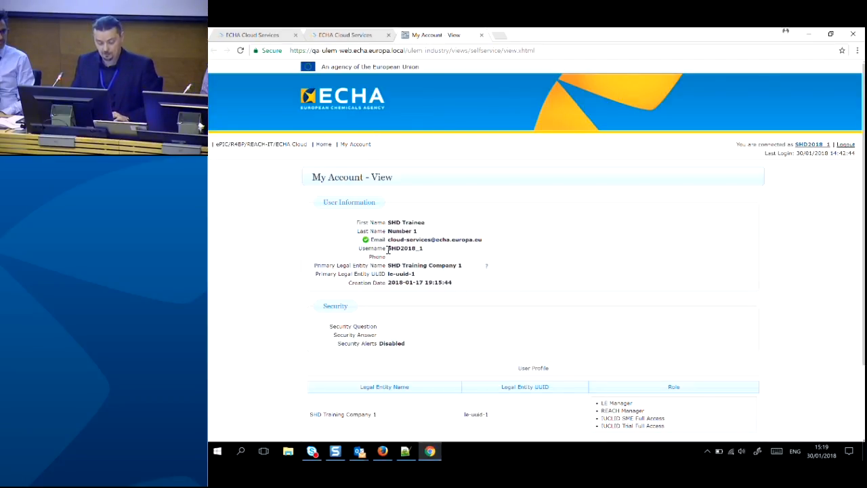
Step: Select the Username and Primary Legal Entity UUID values on My Account – View, then bring Firefox forward
left_click_drag(389, 248, 427, 252)
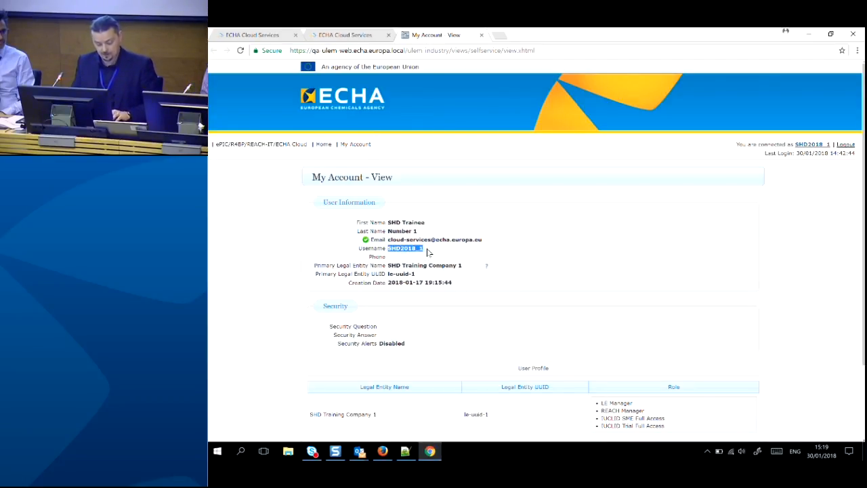
left_click_drag(389, 273, 419, 280)
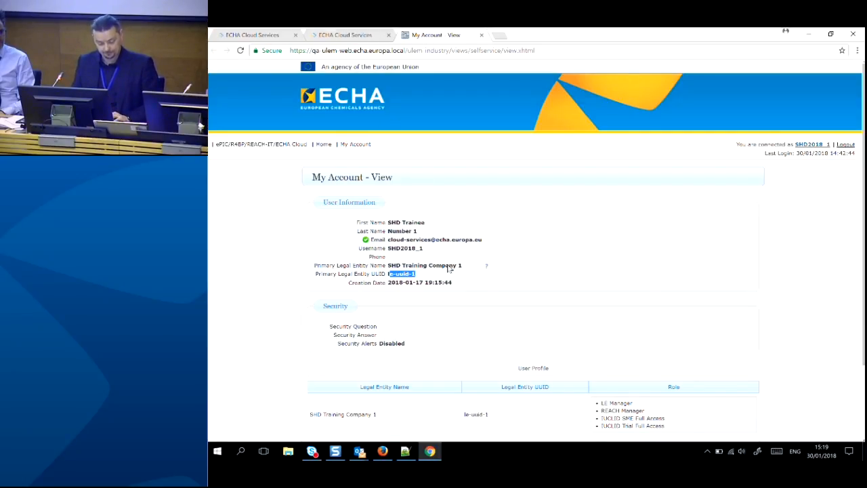
left_click(383, 451)
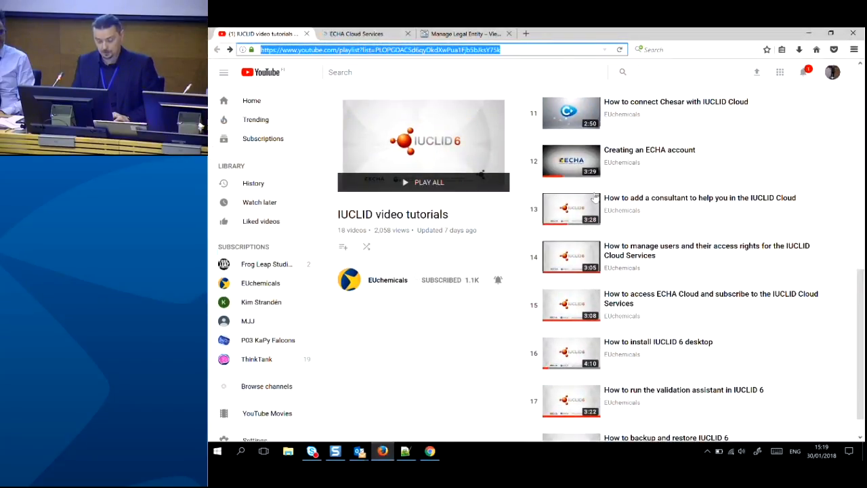
Step: Go via Manage account and ECHA applications to Account, Users & Parties management's Users tab
left_click(364, 33)
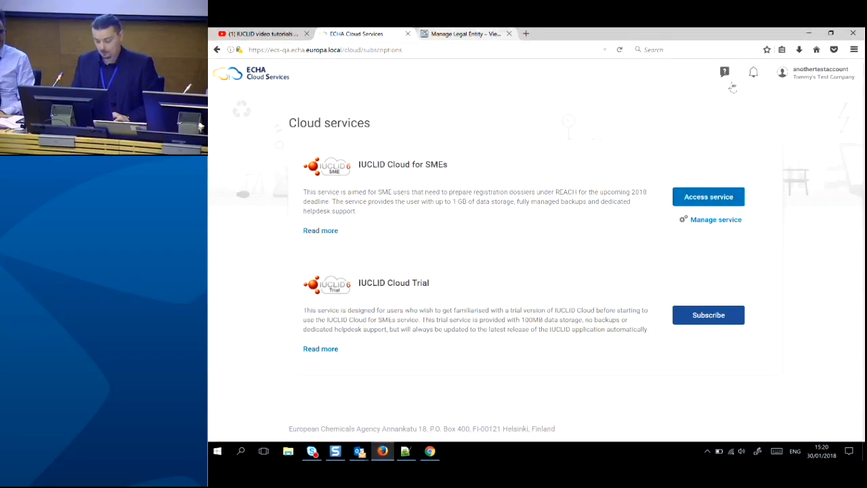
left_click(834, 77)
left_click(817, 118)
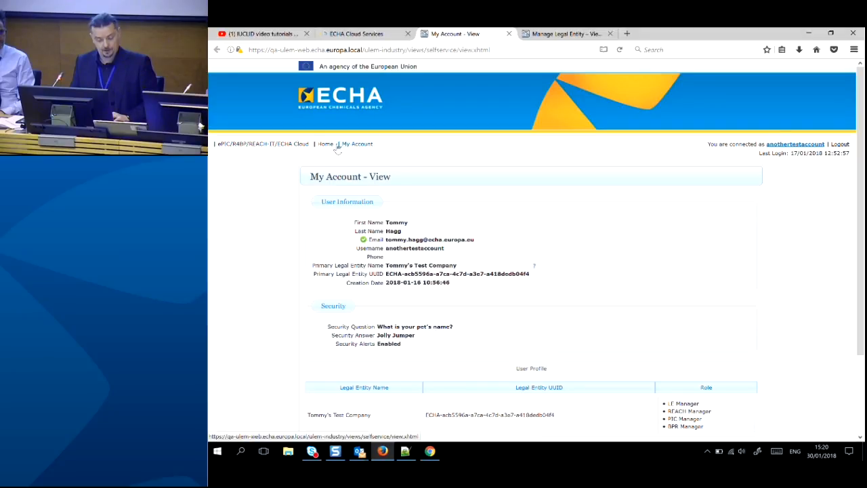
left_click(284, 144)
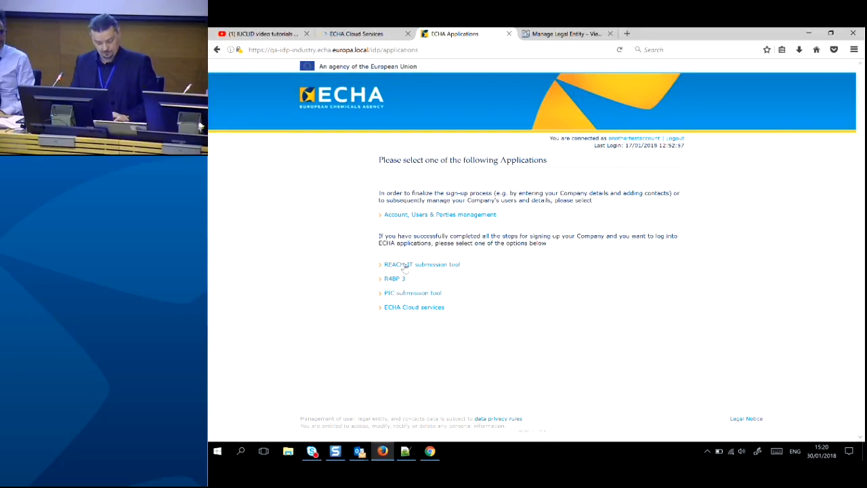
left_click(421, 215)
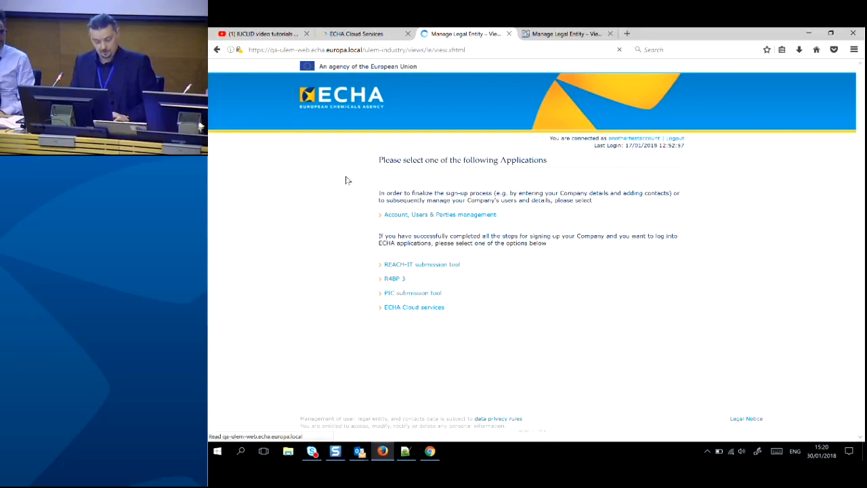
left_click(310, 197)
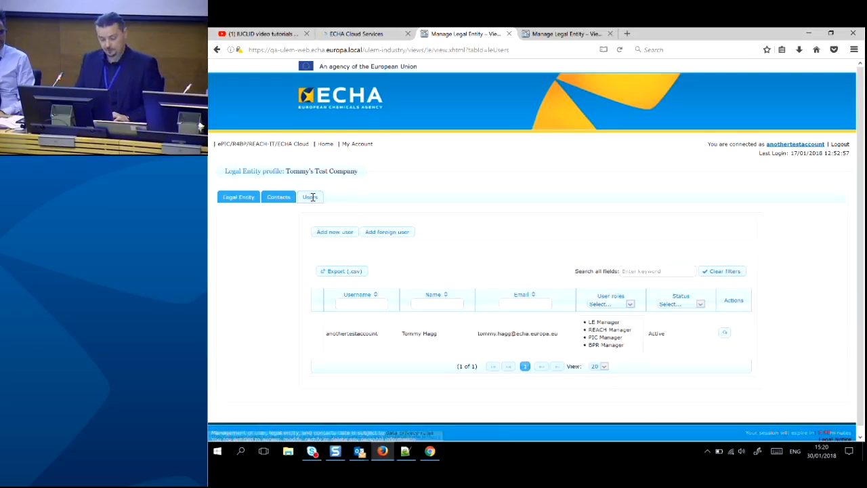
Step: Start adding a foreign user and paste the trainee's username from Notepad++ into the username field
left_click(388, 235)
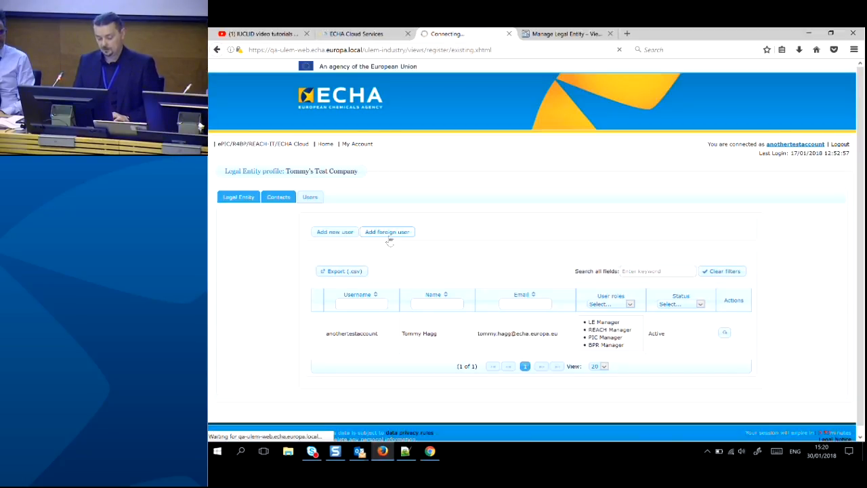
left_click(405, 450)
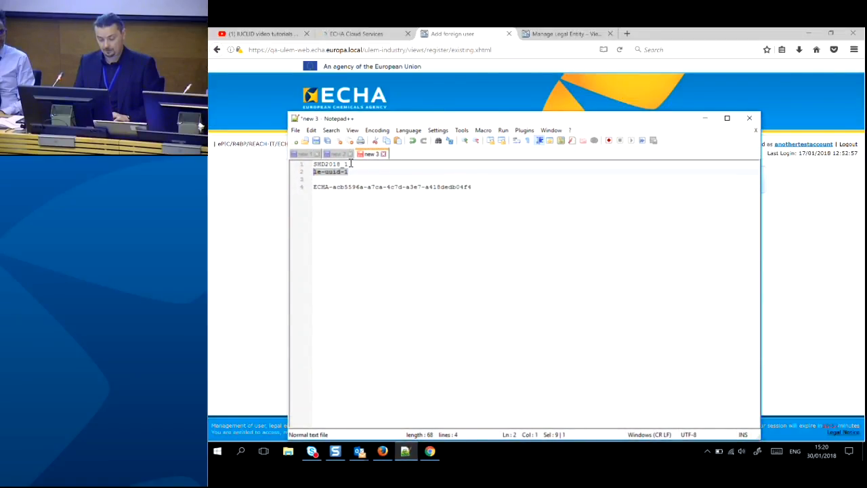
left_click_drag(351, 164, 312, 164)
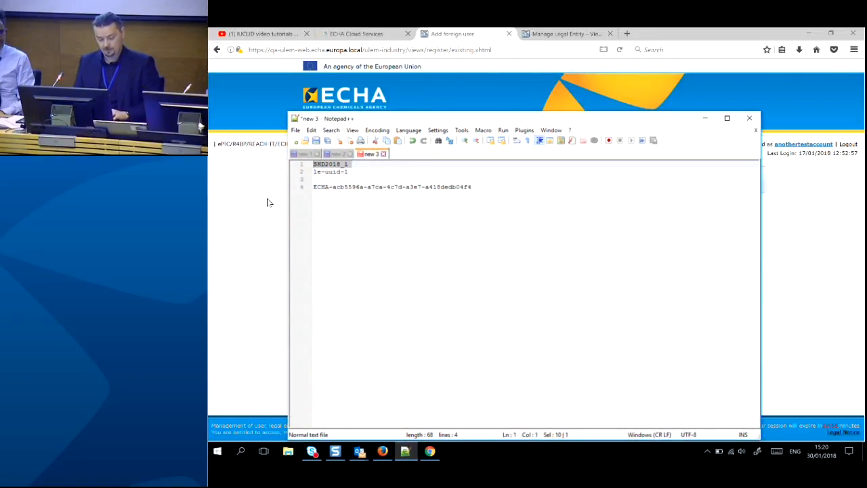
key("ctrl+c")
left_click(267, 202)
left_click(407, 243)
key("ctrl+v")
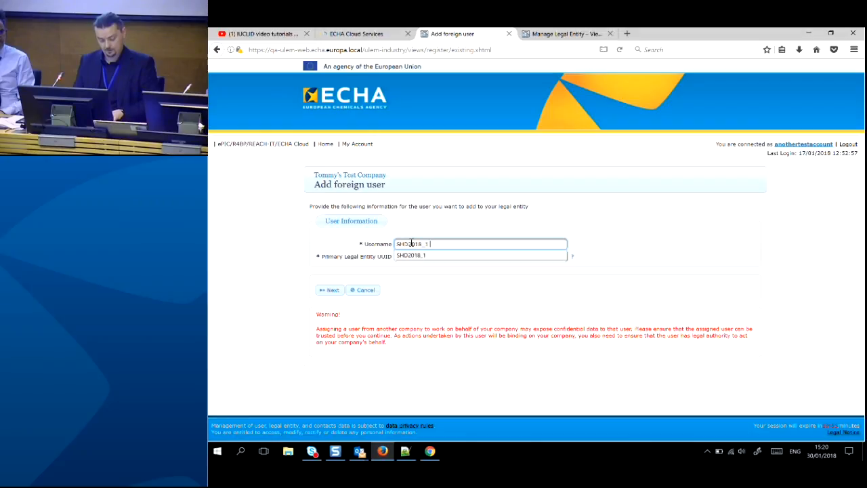
left_click(453, 257)
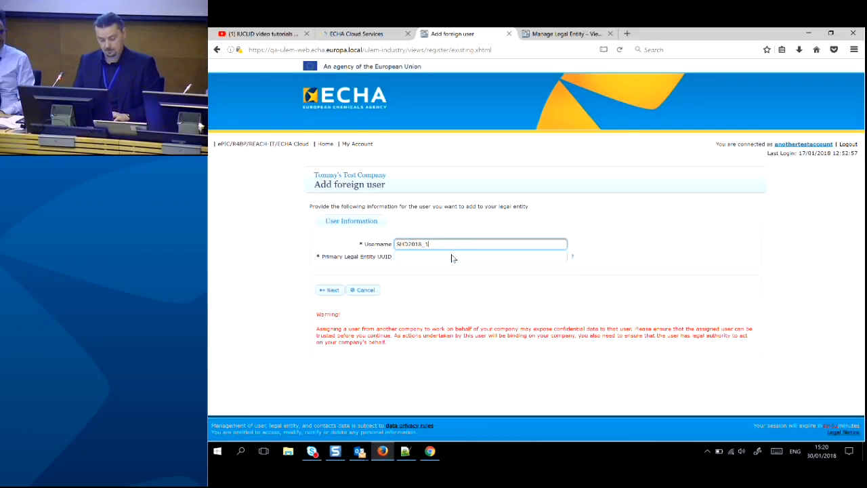
Step: Paste the trainee's legal entity UUID, submit, and confirm assigning the user to the legal entity
key("alt+Tab")
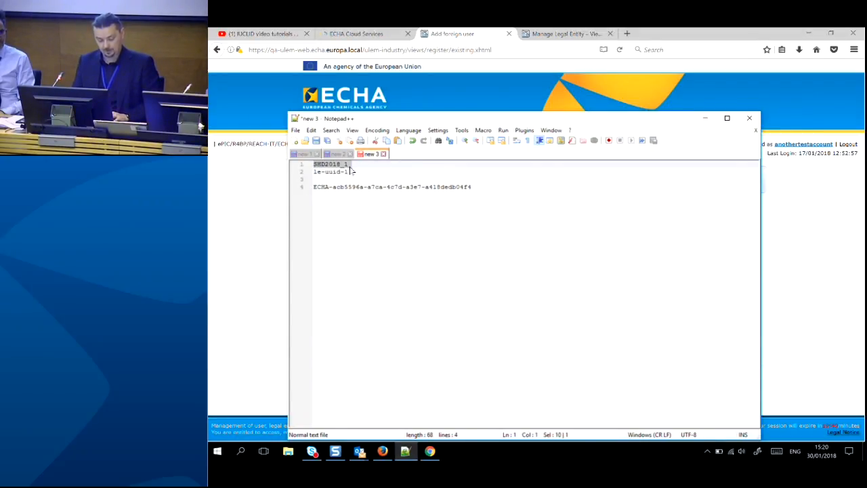
left_click_drag(348, 172, 300, 173)
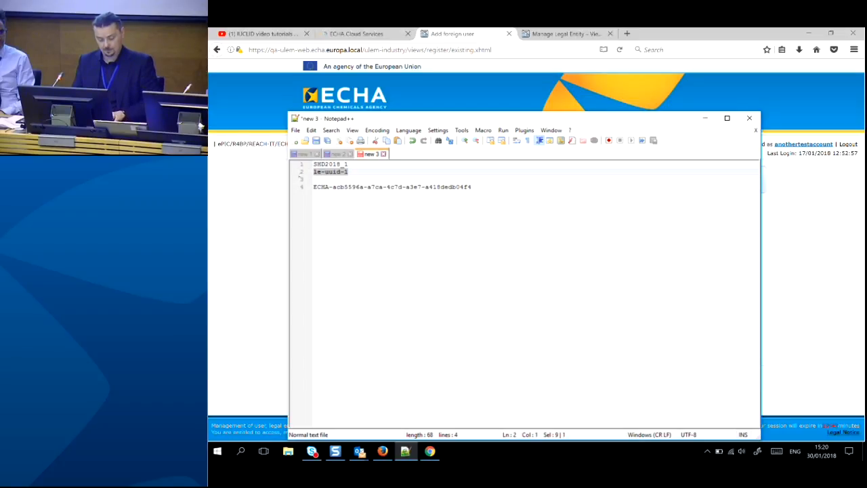
left_click(246, 195)
left_click(403, 257)
key("ctrl+v")
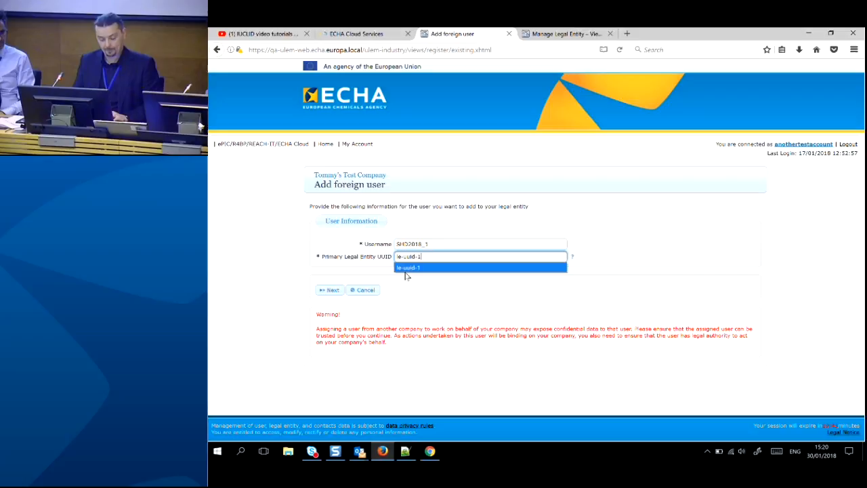
left_click(407, 269)
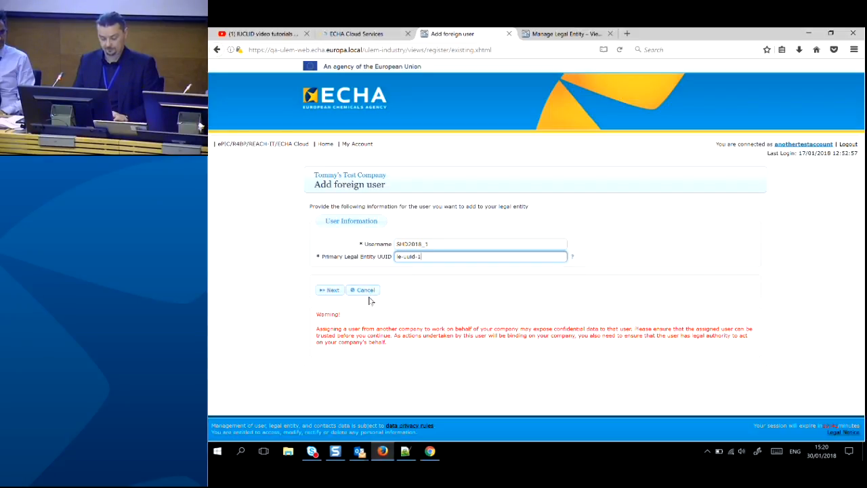
left_click(333, 291)
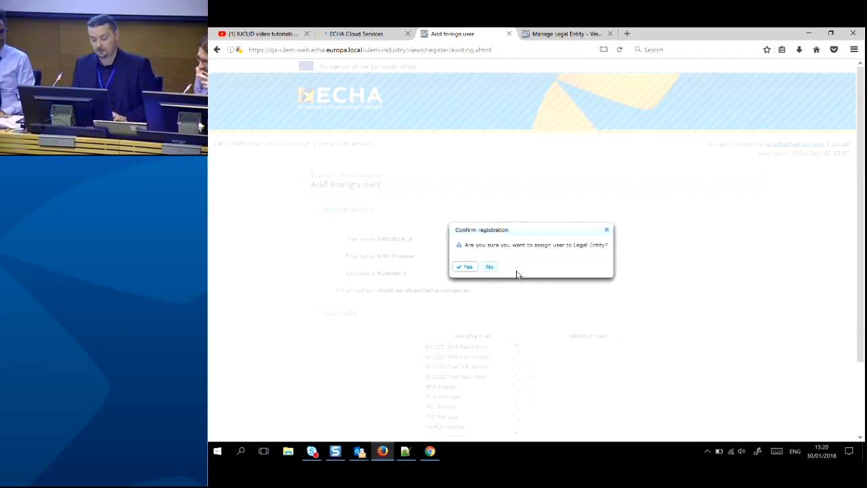
left_click(466, 267)
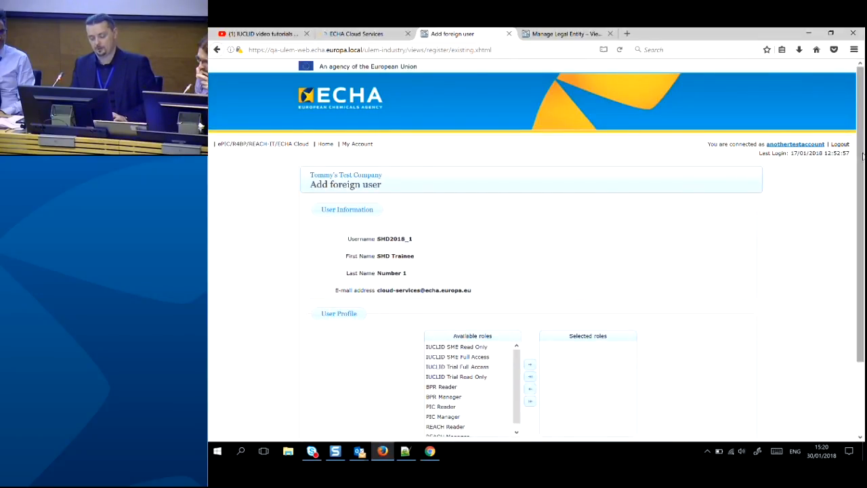
Step: Add the IUCLID SME Full Access and REACH Manager roles, save, confirm, and return to the users list
scroll(862, 156, "down", 3)
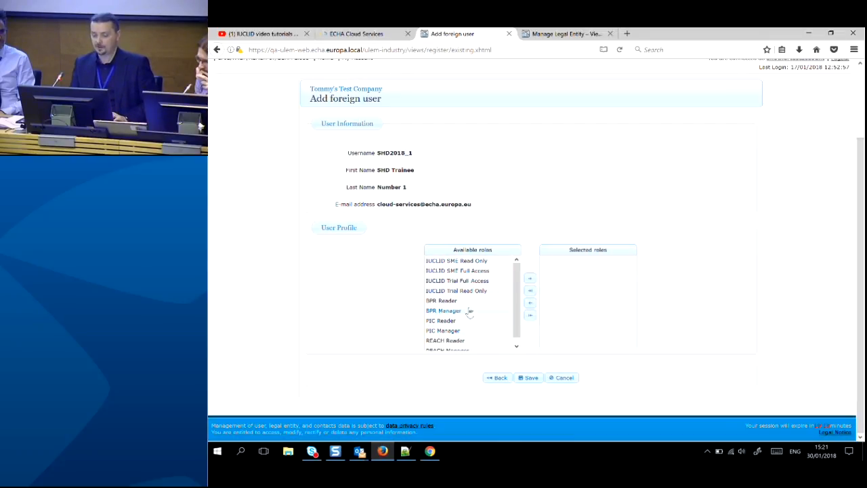
left_click(458, 271)
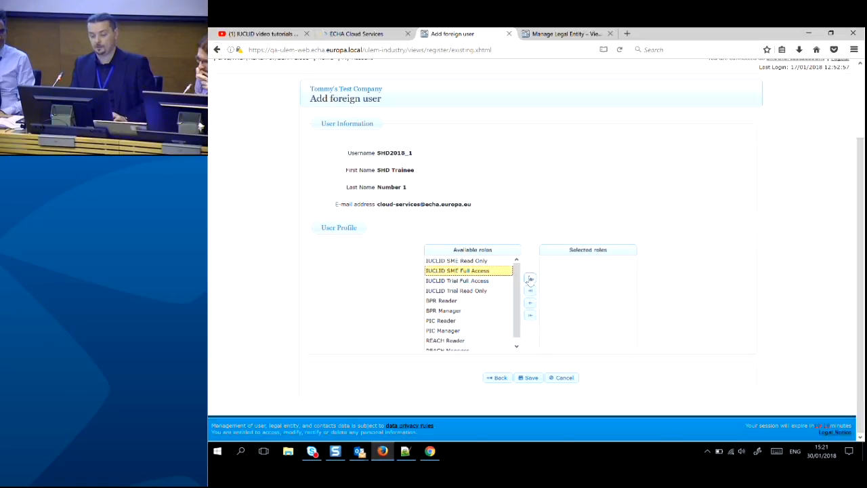
left_click(530, 280)
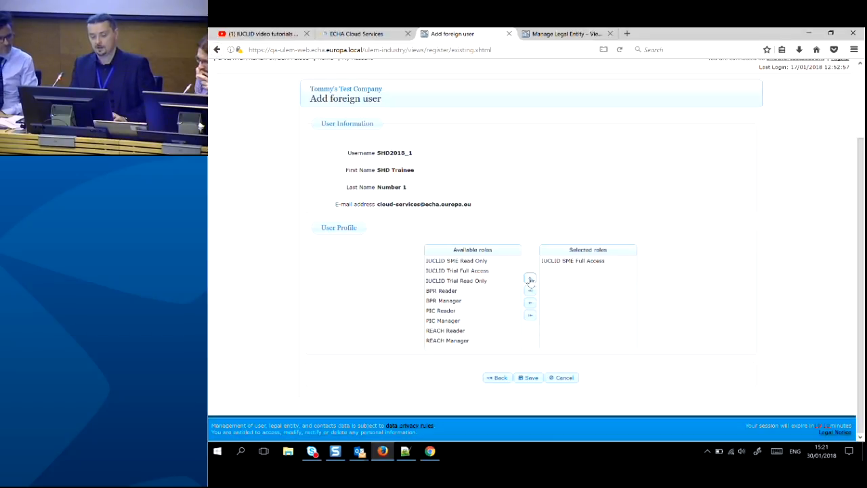
left_click(458, 342)
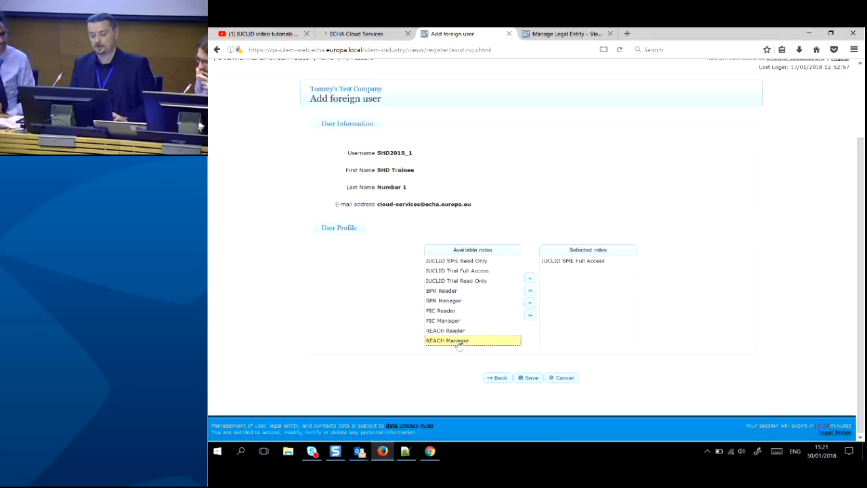
left_click(531, 280)
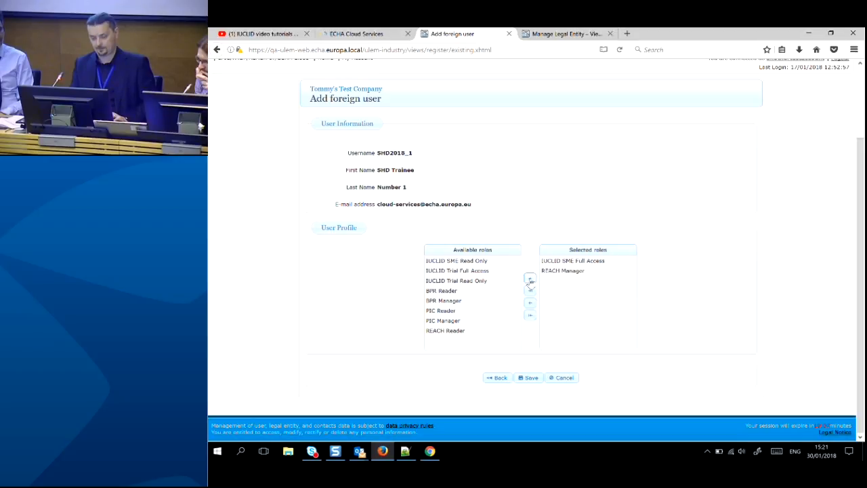
left_click(531, 378)
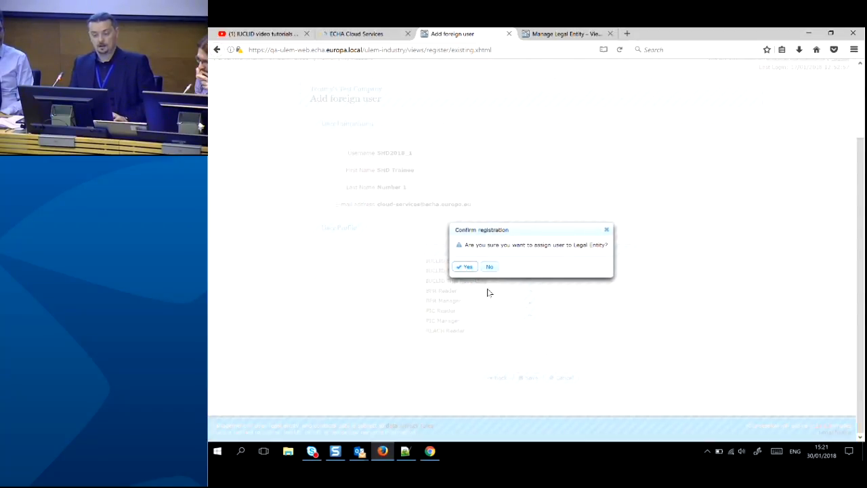
left_click(466, 268)
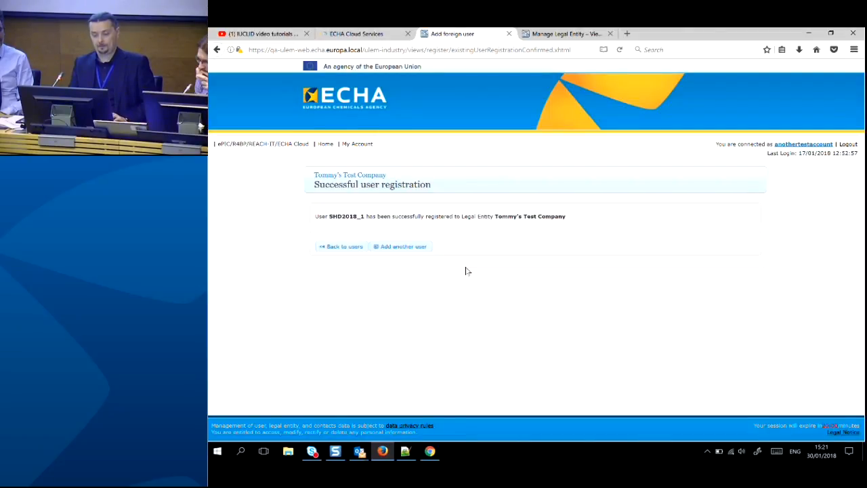
left_click(346, 248)
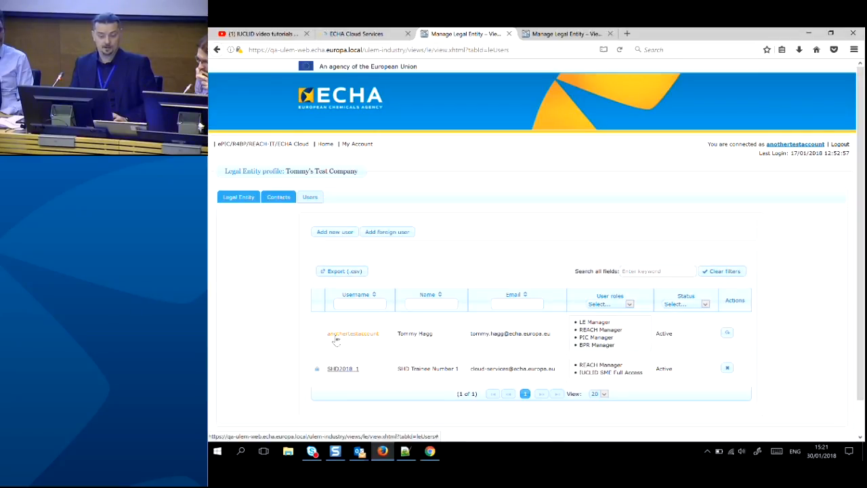
mouse_move(318, 370)
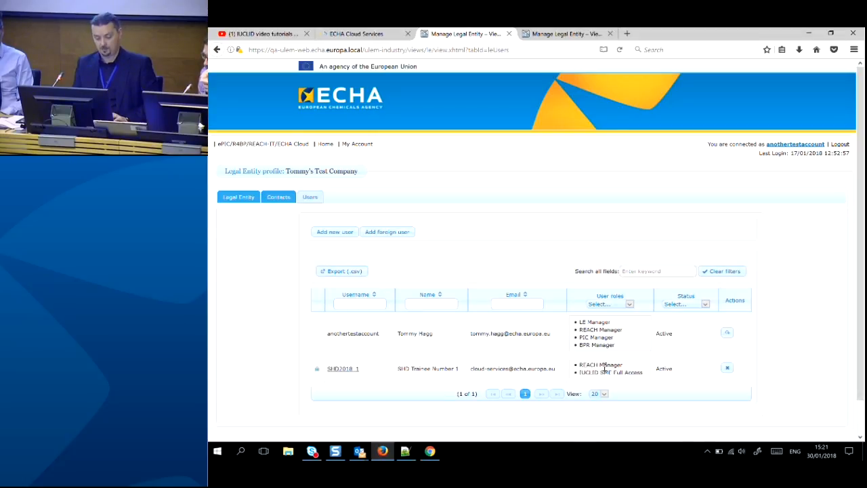
left_click(808, 32)
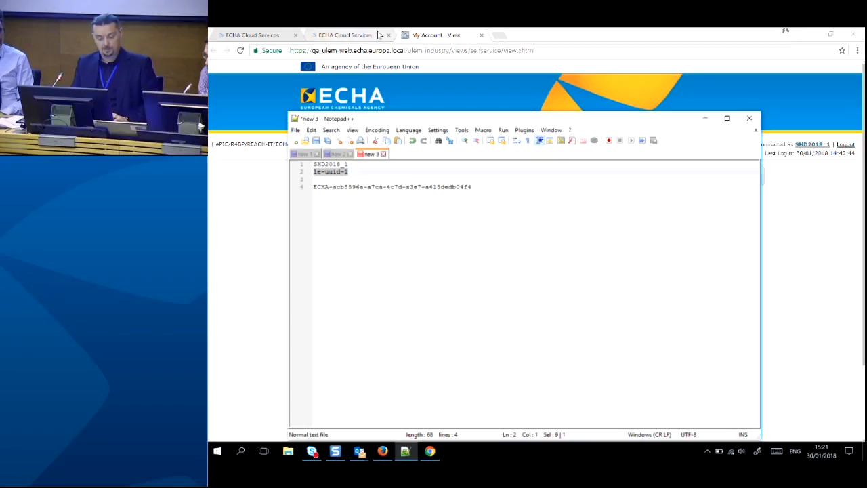
Step: From the ECHA applications list, open ECHA Cloud Services and switch the legal entity to Tommy's Test Company
left_click(441, 35)
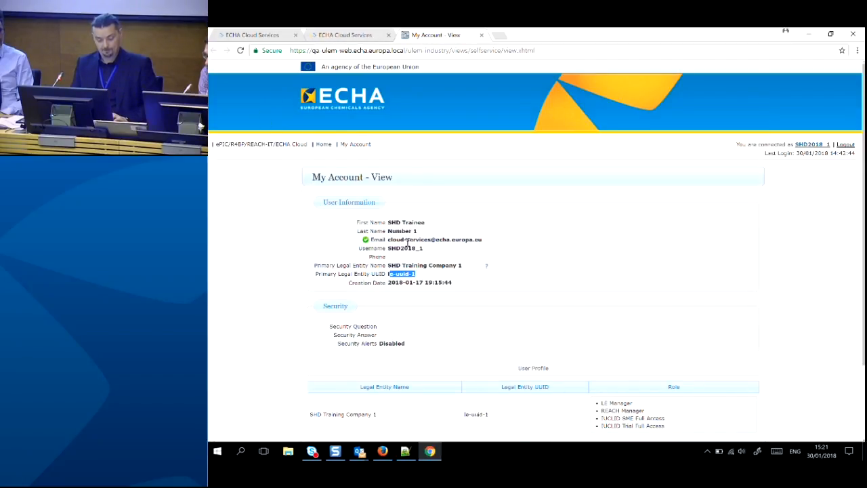
left_click(259, 145)
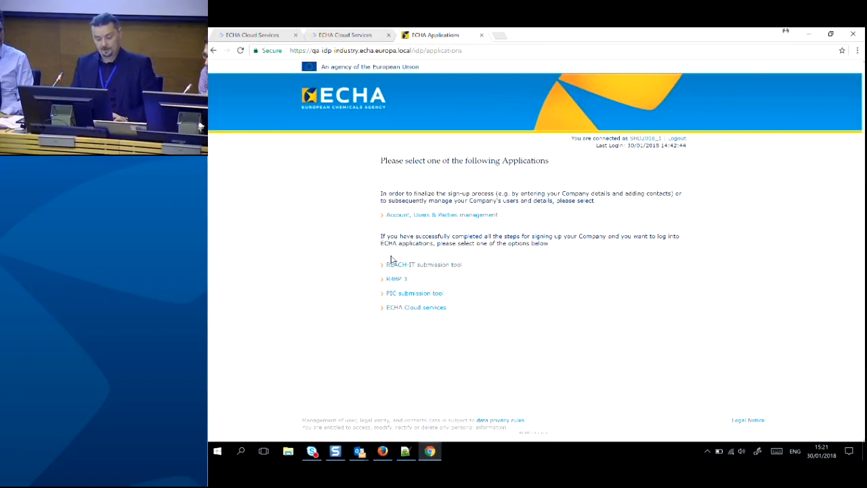
left_click(416, 308)
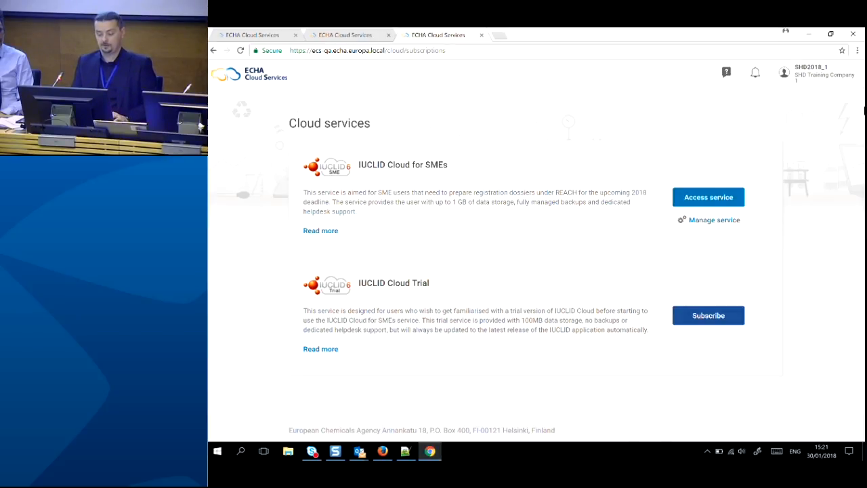
left_click(810, 83)
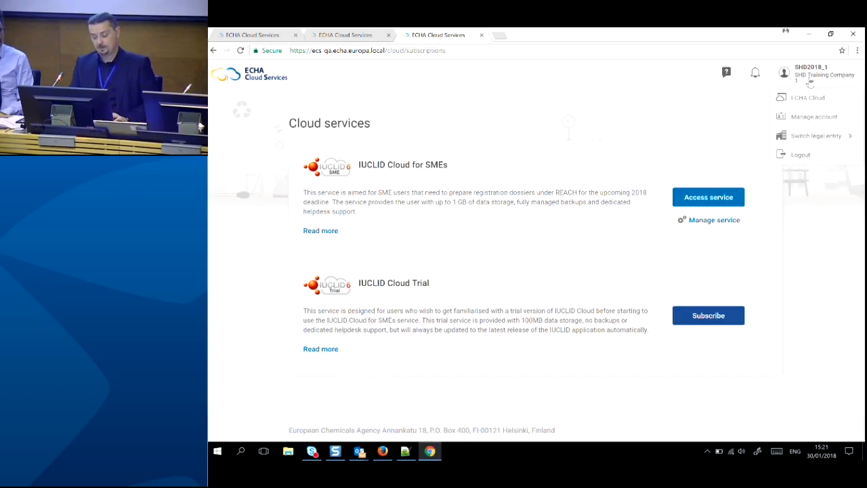
left_click(819, 135)
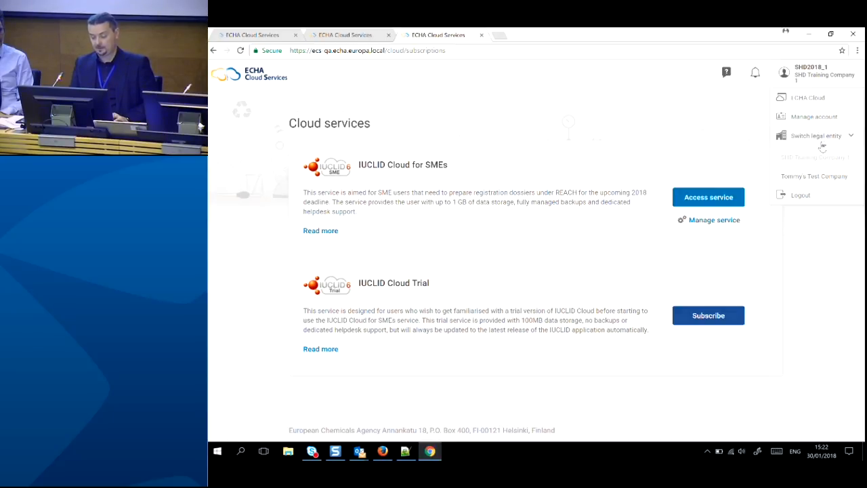
left_click(831, 177)
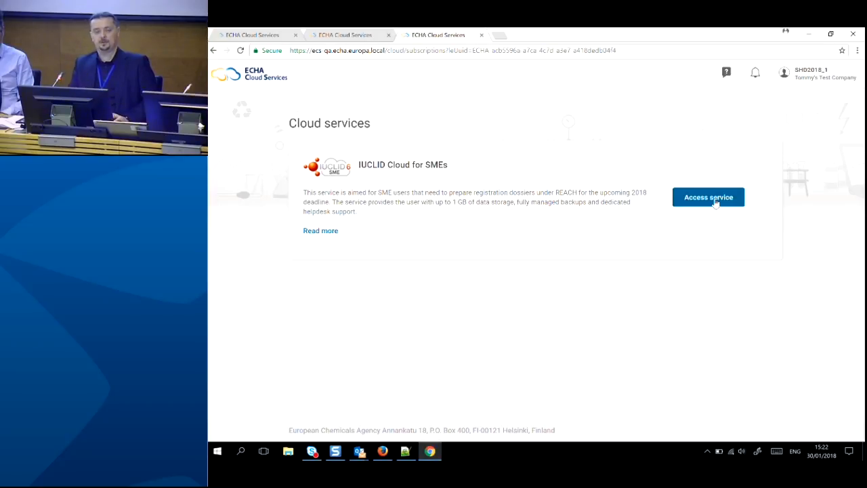
Step: Return through Manage account to the ECHA applications list and launch REACH-IT
left_click(819, 78)
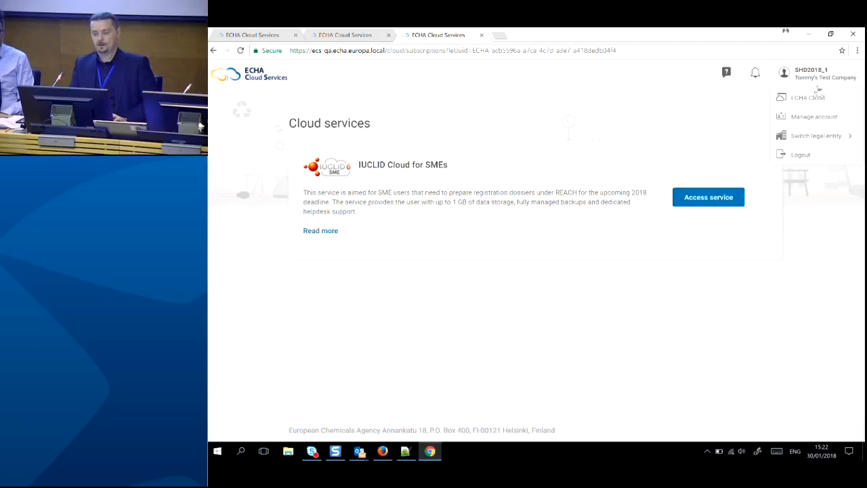
left_click(812, 118)
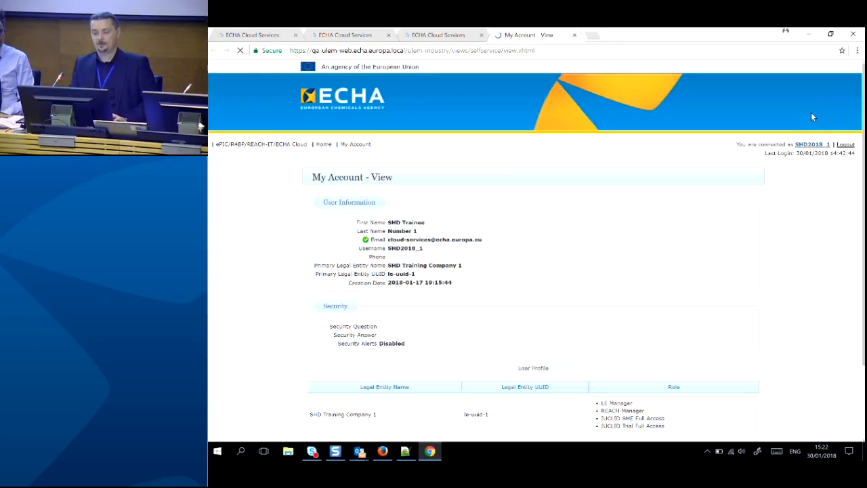
left_click(248, 148)
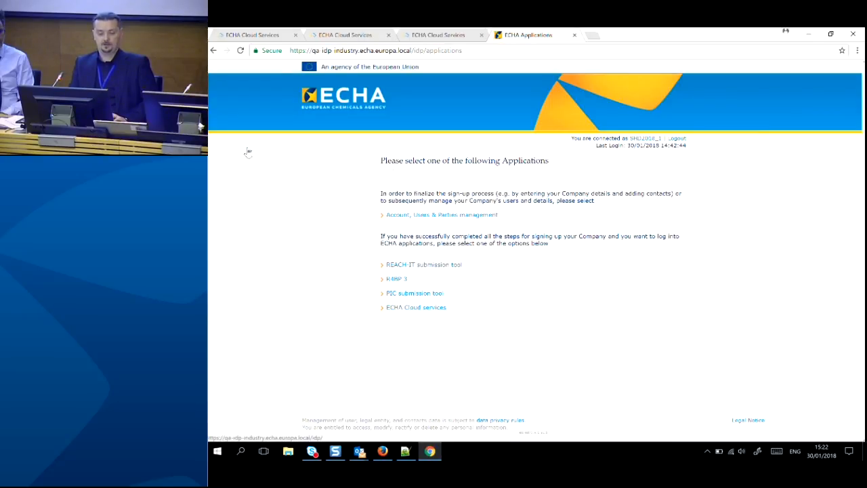
left_click(412, 266)
Step: Log in to REACH-IT, accept the terms and conditions, and check the legal entity selector
left_click(636, 271)
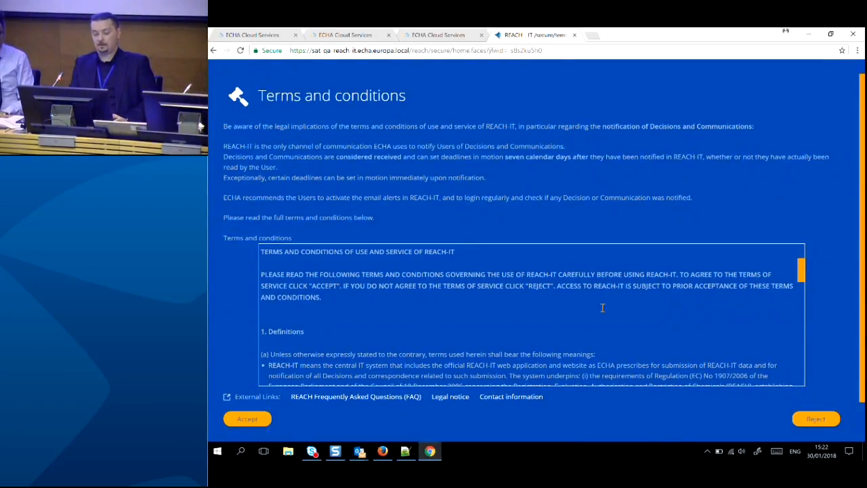
left_click(251, 420)
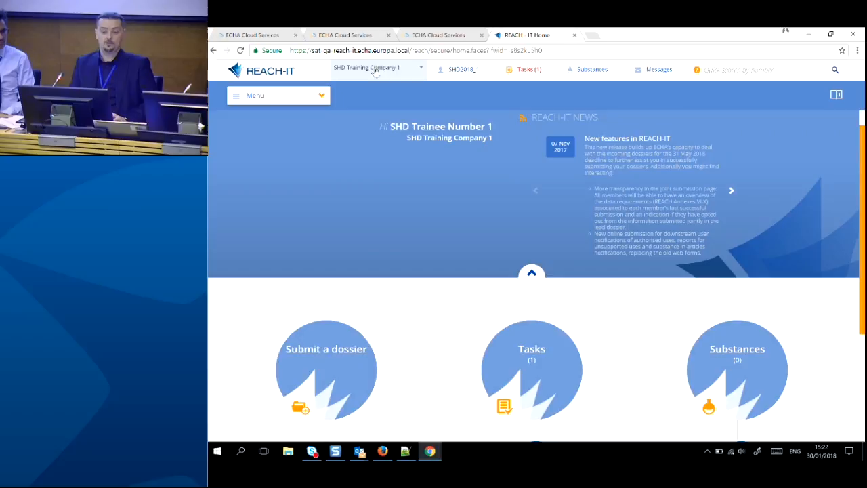
left_click(420, 69)
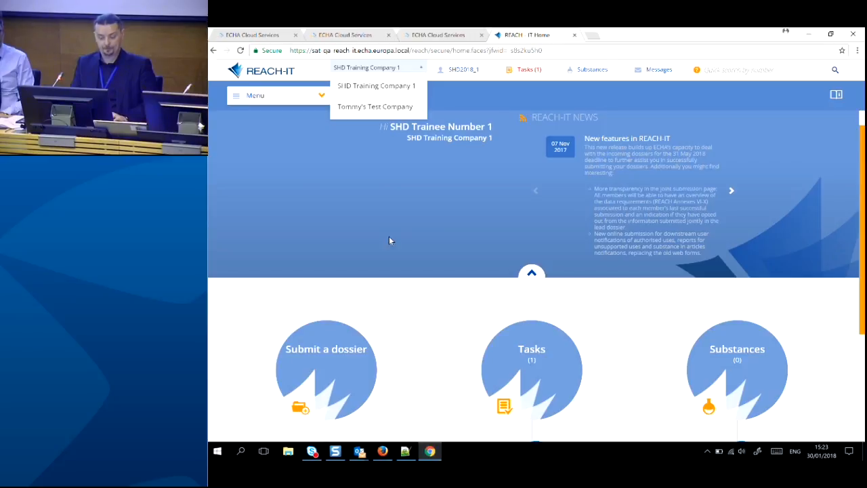
Step: Remove the foreign user from Tommy's Test Company's users list in ECHA Accounts
left_click(383, 453)
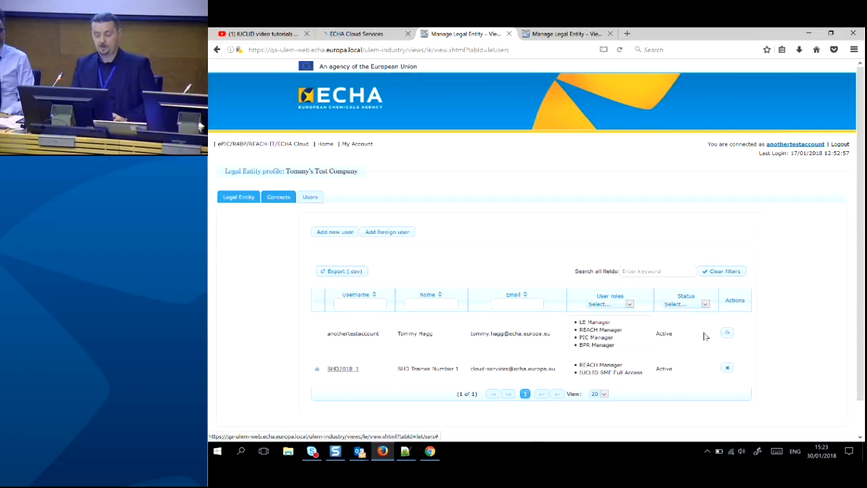
left_click(727, 368)
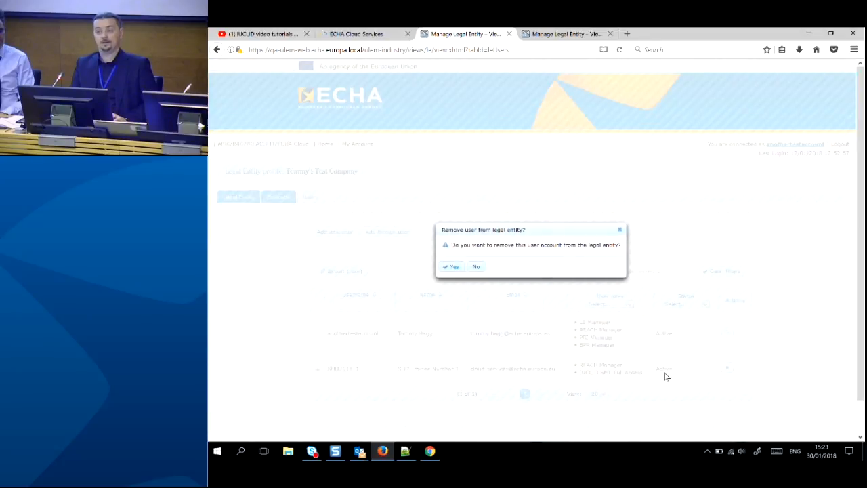
left_click(449, 268)
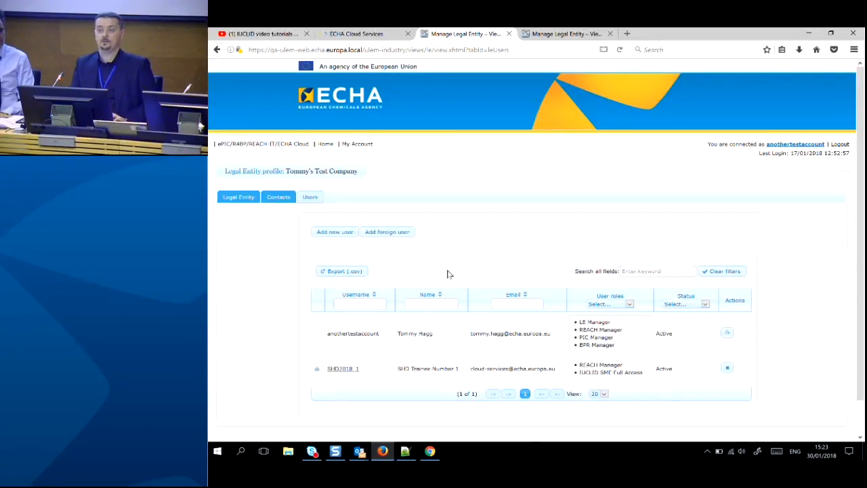
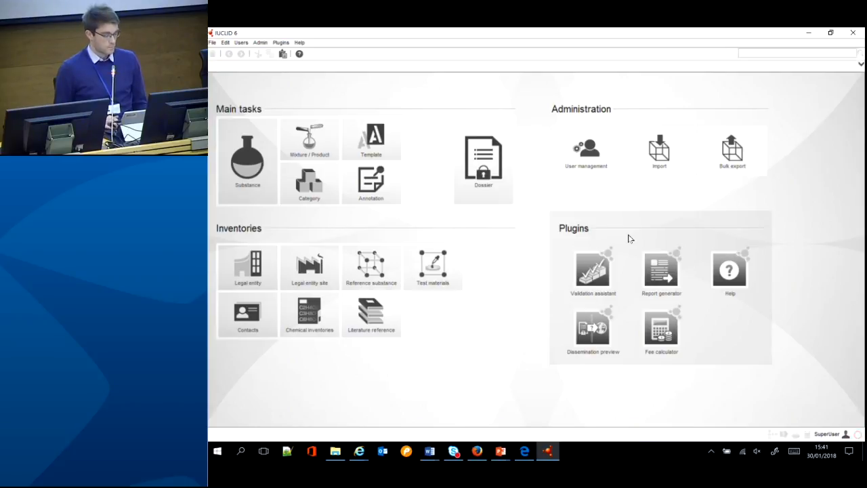
Step: Open the Substance inventory from Main tasks on the IUCLID 6 home screen
left_click(271, 158)
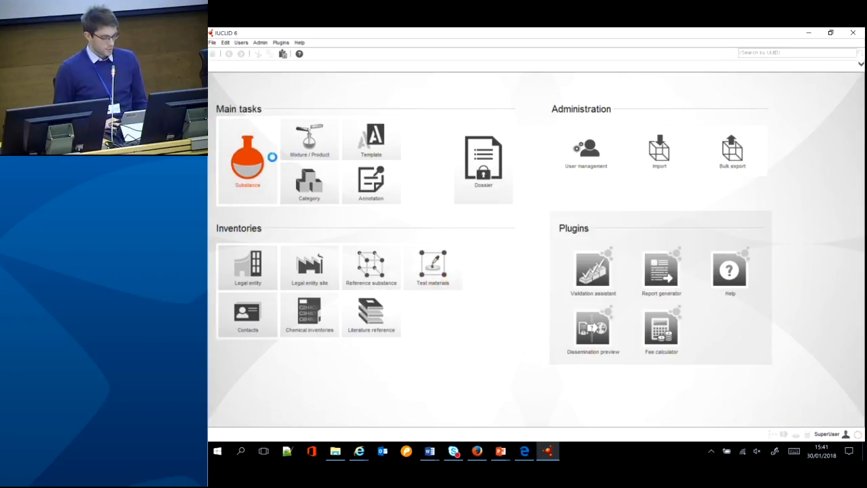
Step: Start a Chemical safety report (CSR) for ECHA_TrainingSubstanceX
right_click(281, 238)
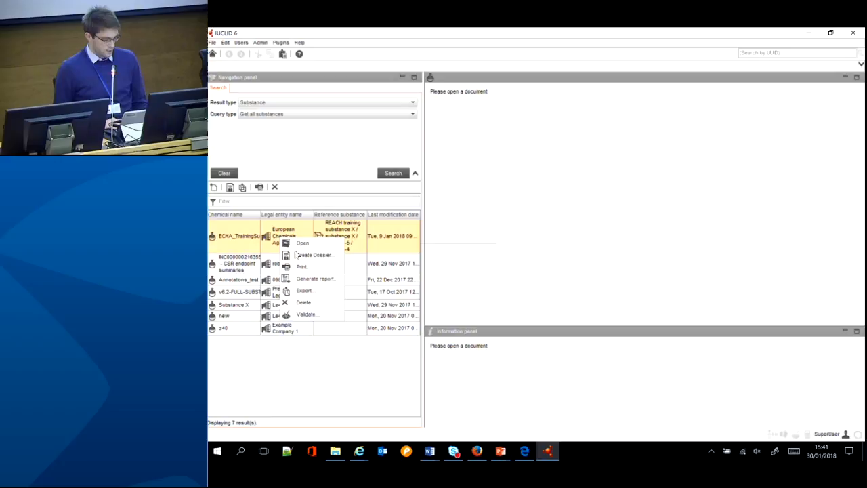
left_click(327, 279)
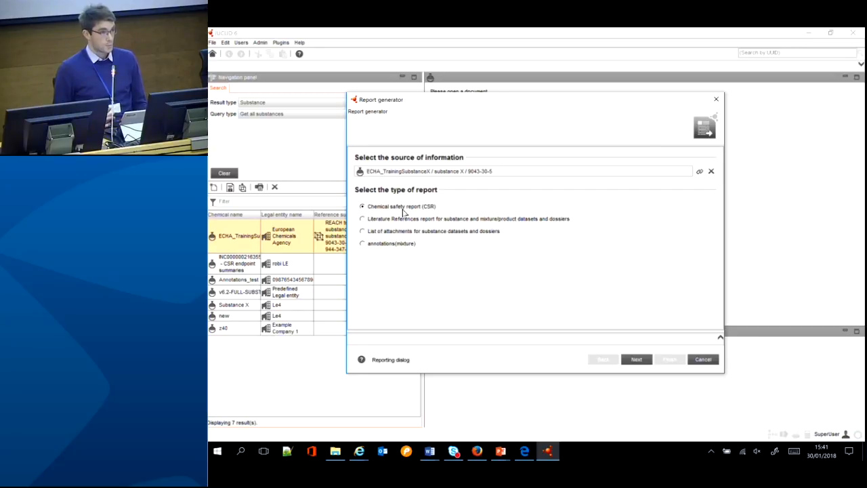
left_click(635, 360)
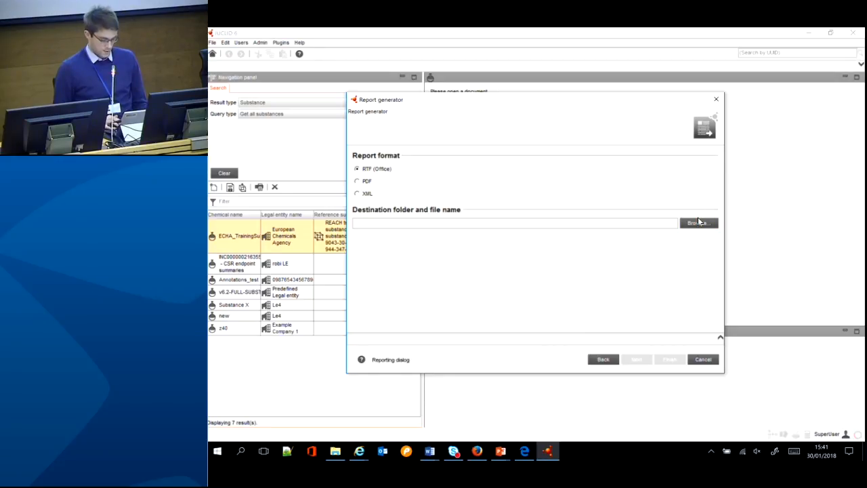
Step: Generate the CSR as RTF file 'csr' on the Desktop, then return to IUCLID
left_click(698, 222)
left_click(414, 220)
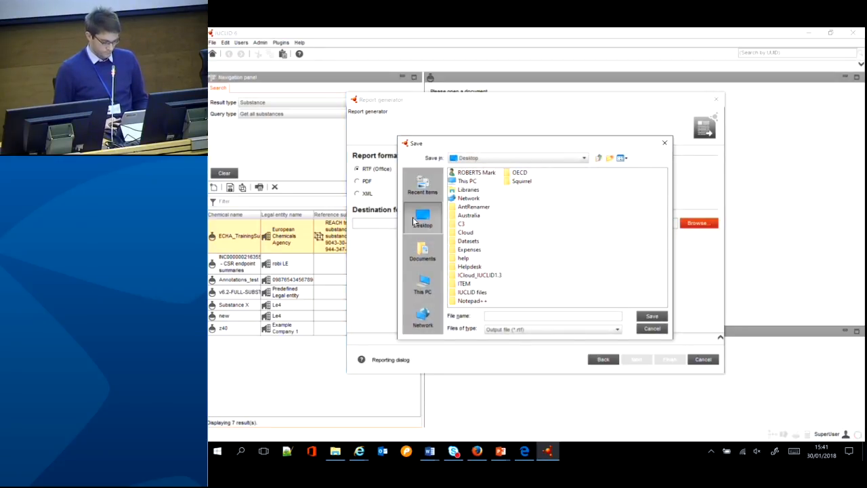
type("csr")
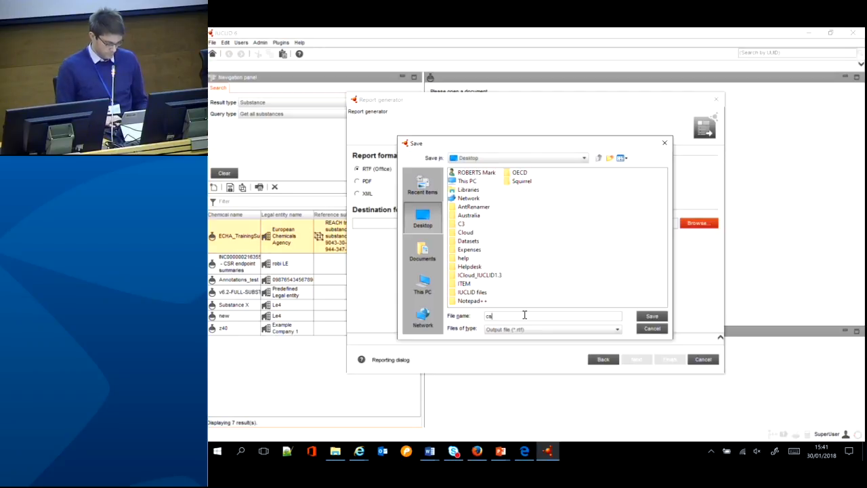
left_click(651, 315)
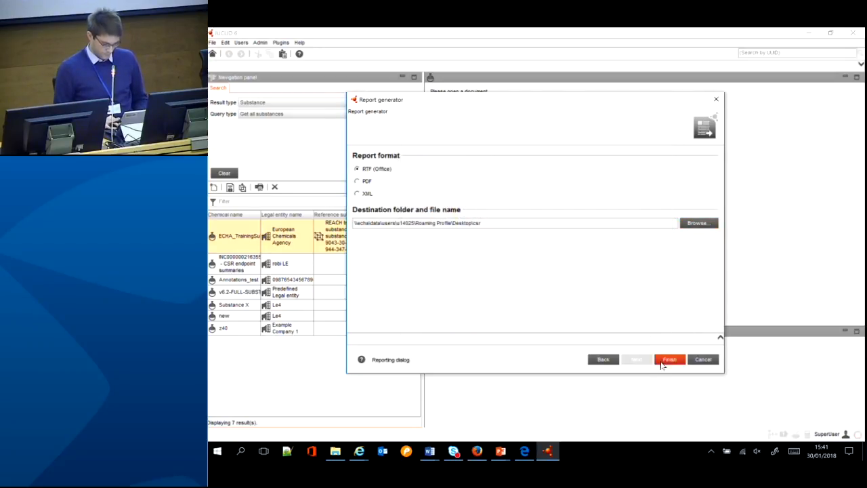
left_click(668, 359)
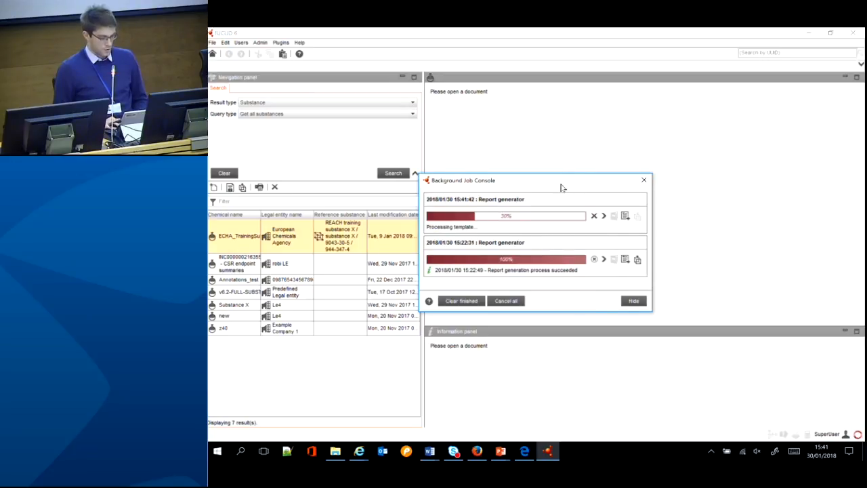
left_click_drag(561, 187, 593, 111)
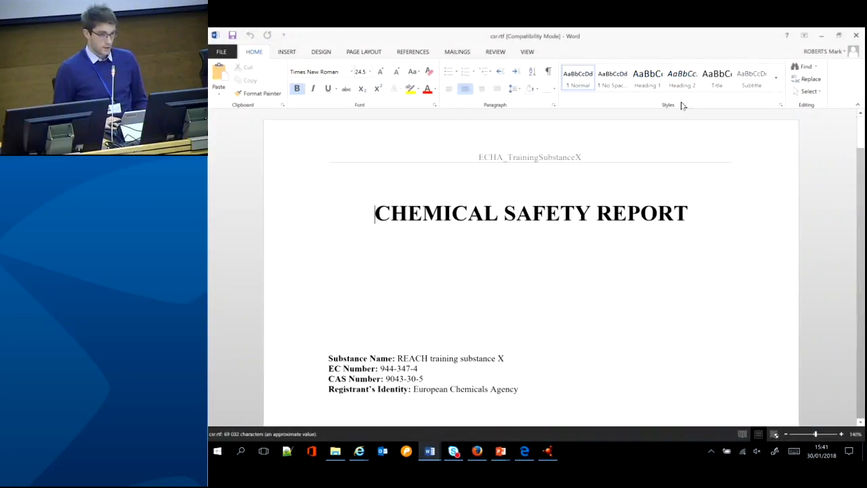
left_click(548, 451)
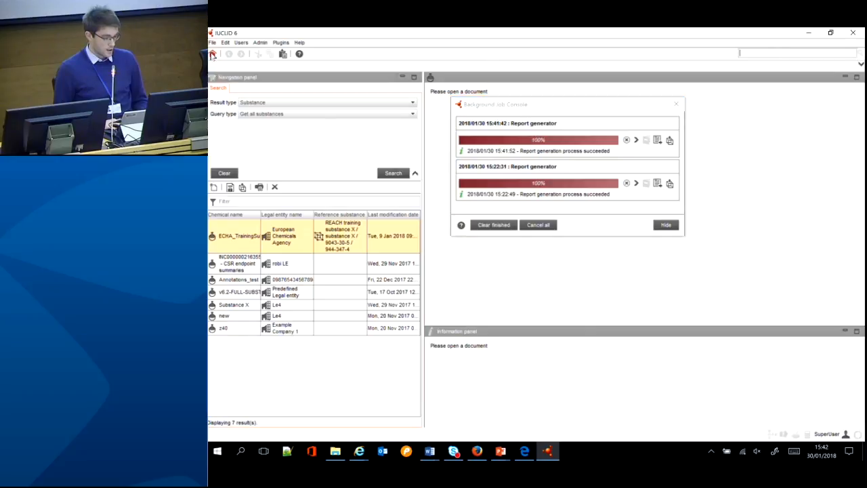
Step: Return to the home page, dismiss the background job console and launch the Report generator
left_click(212, 55)
left_click(677, 104)
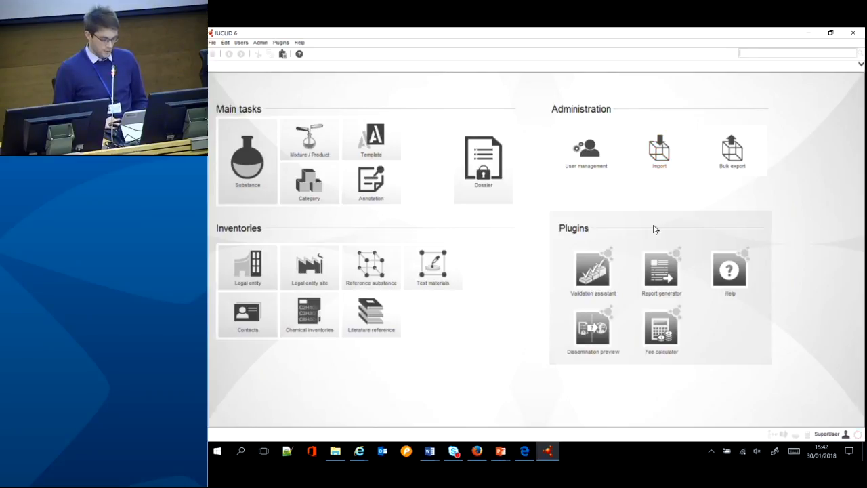
left_click(663, 263)
left_click(675, 267)
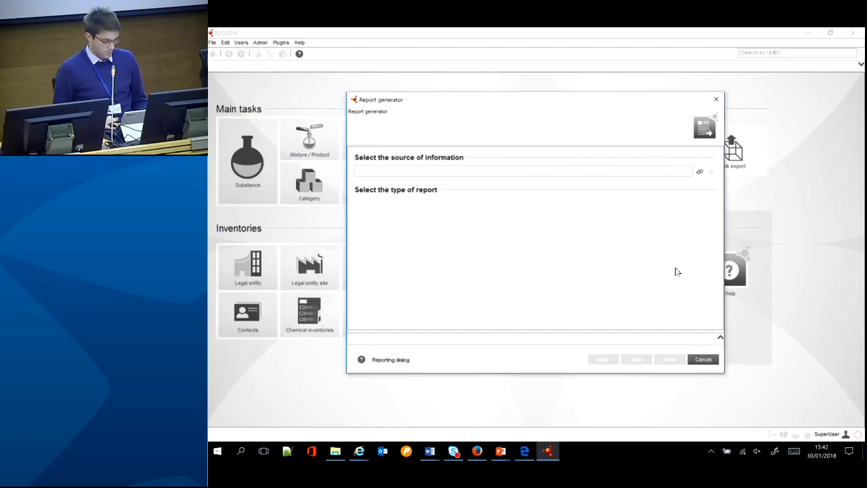
Step: Pick the annotations mixture via a Mixture/Product query, check its report types, then cancel
left_click(700, 171)
left_click(586, 90)
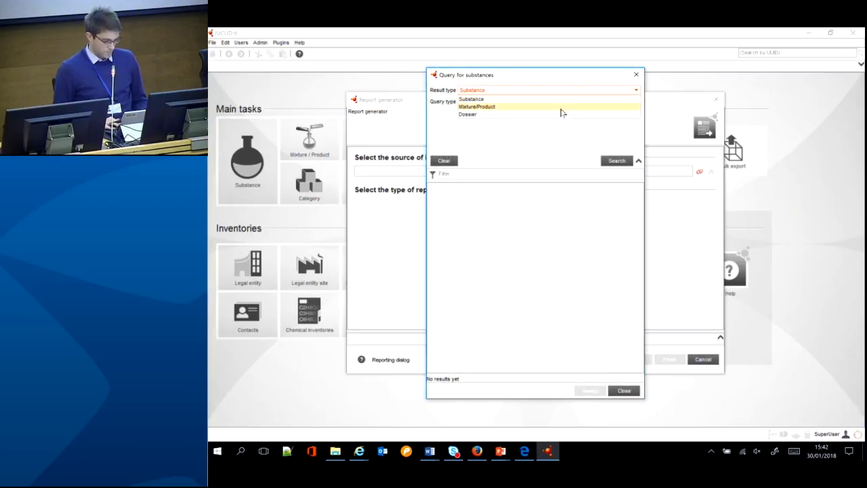
left_click(562, 107)
left_click(607, 162)
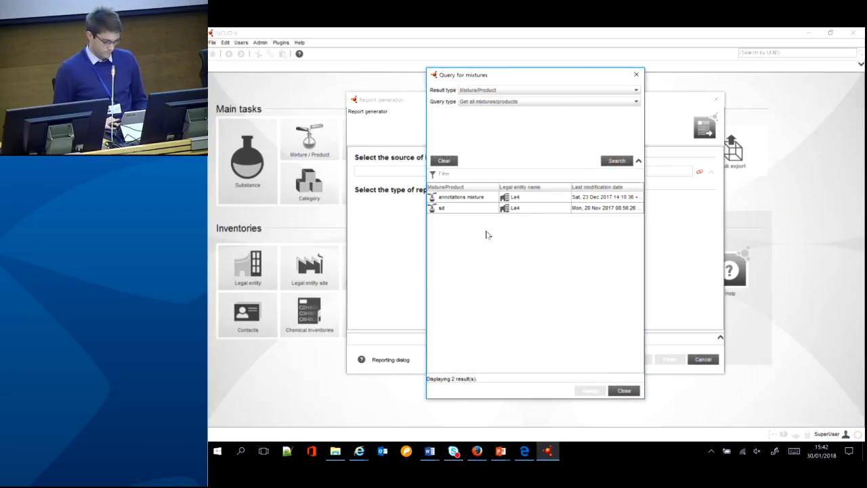
double_click(502, 198)
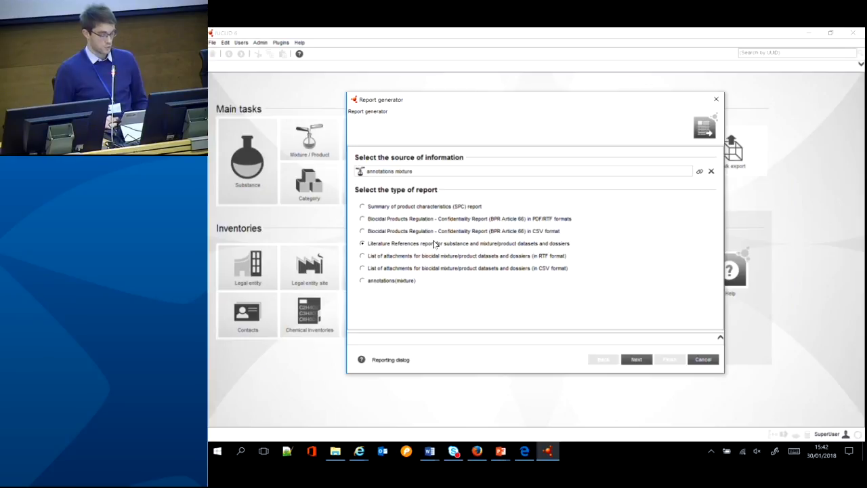
left_click(698, 360)
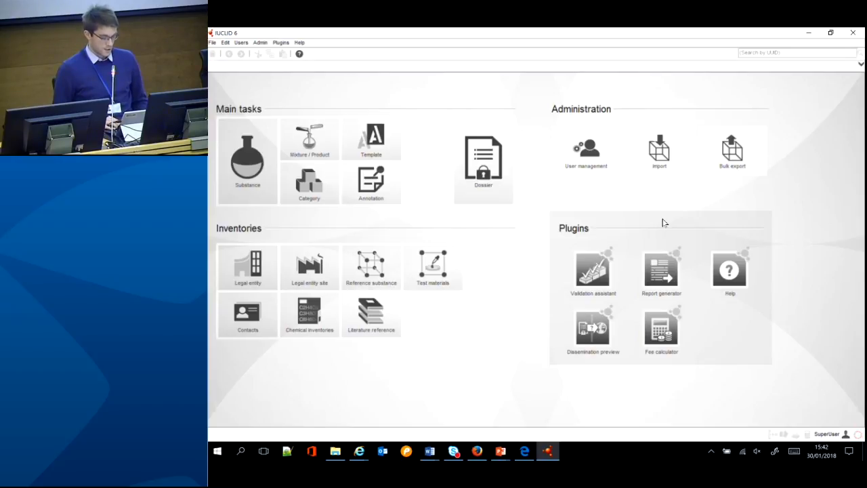
Step: Search Firefox for 'iuclid 6 website' and open the IUCLID 6 home page
left_click(477, 451)
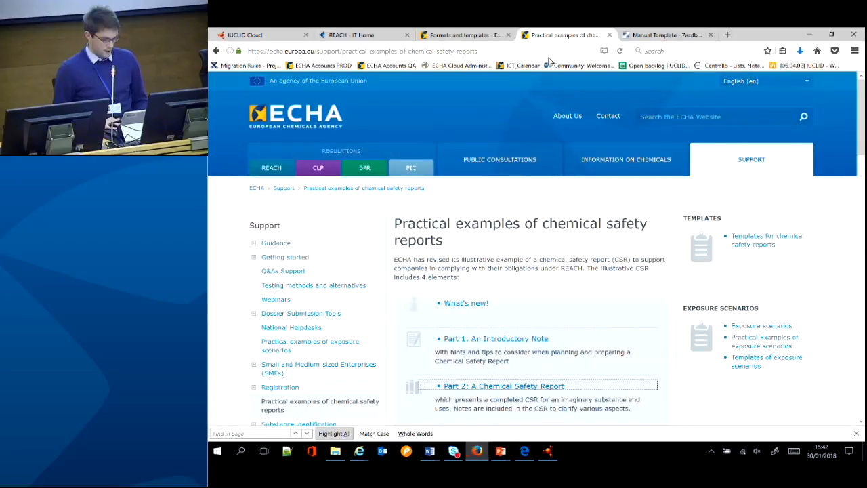
left_click(514, 51)
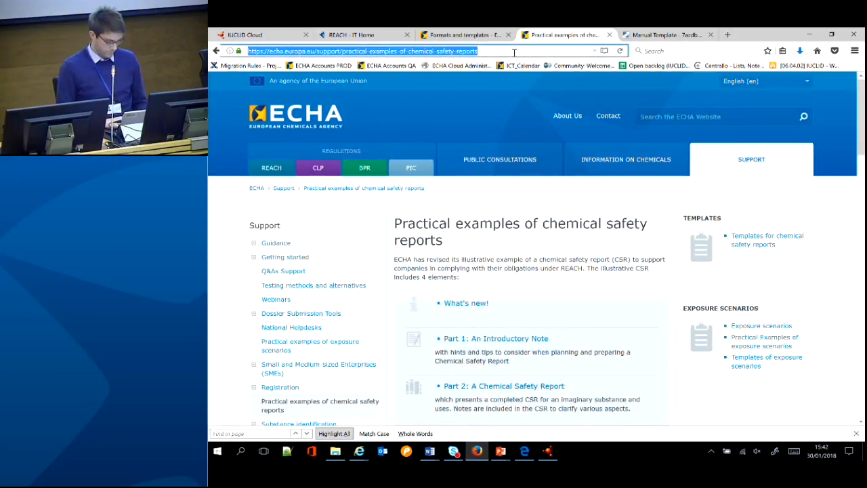
type("iuclid 6 web")
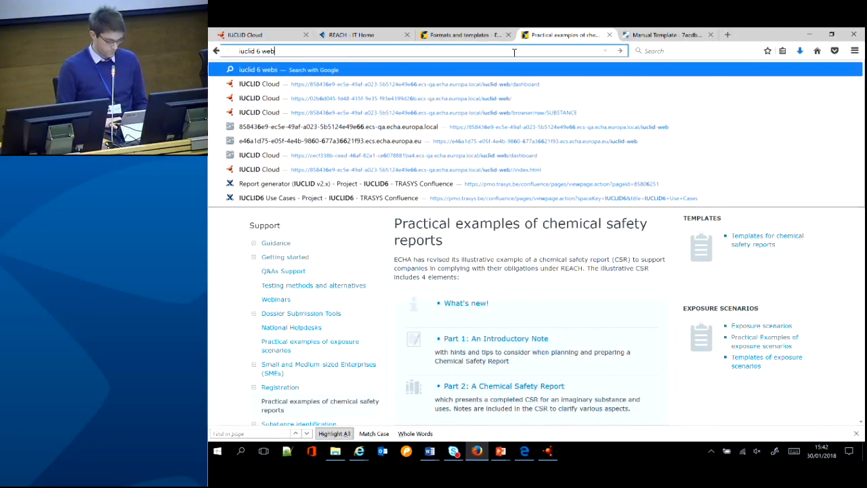
type("site")
key("Return")
left_click(323, 160)
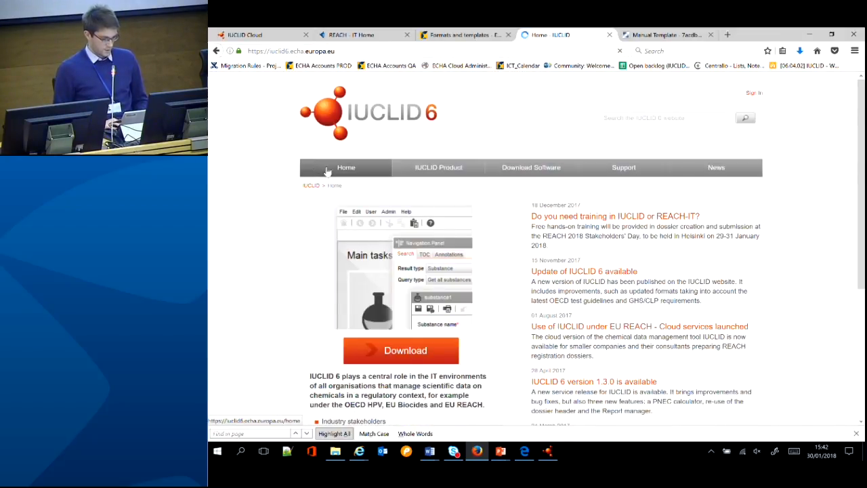
Step: Read the support section's Report generator documentation, then switch back to the IUCLID 6 application
left_click(623, 204)
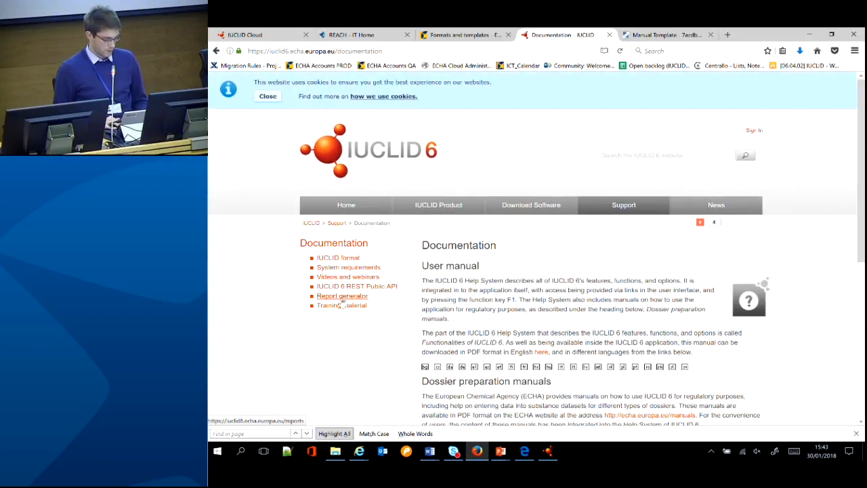
left_click(339, 297)
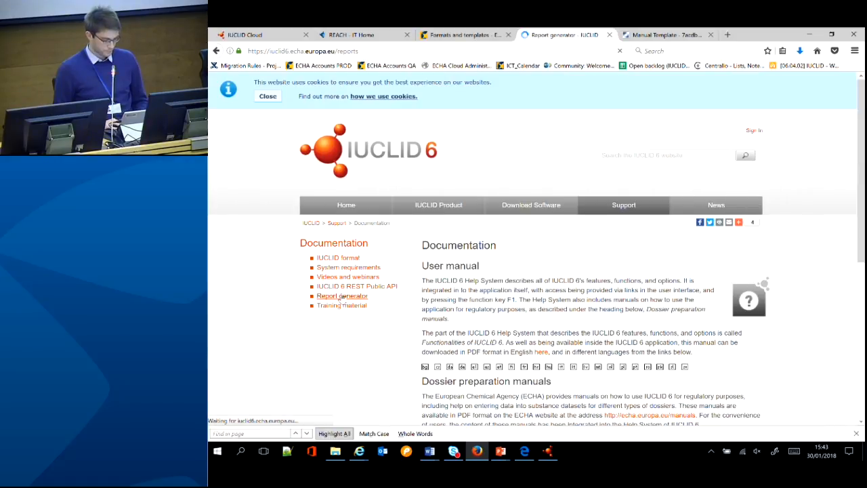
left_click_drag(861, 135, 852, 245)
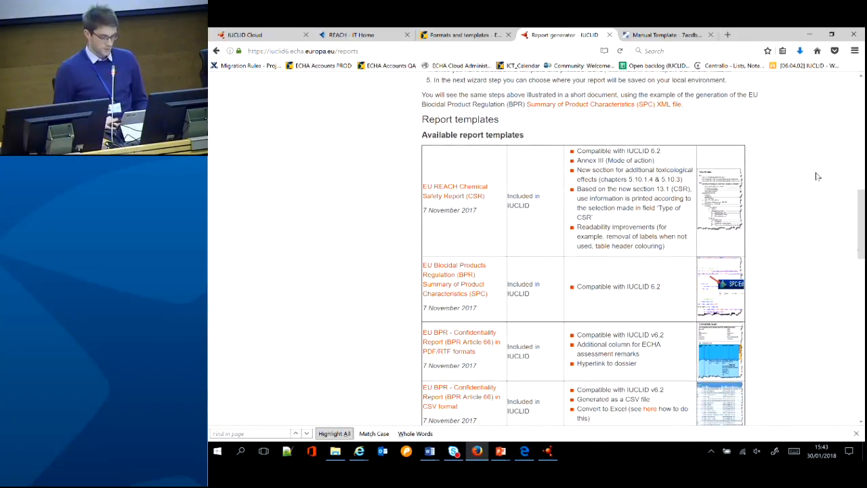
left_click_drag(862, 205, 863, 293)
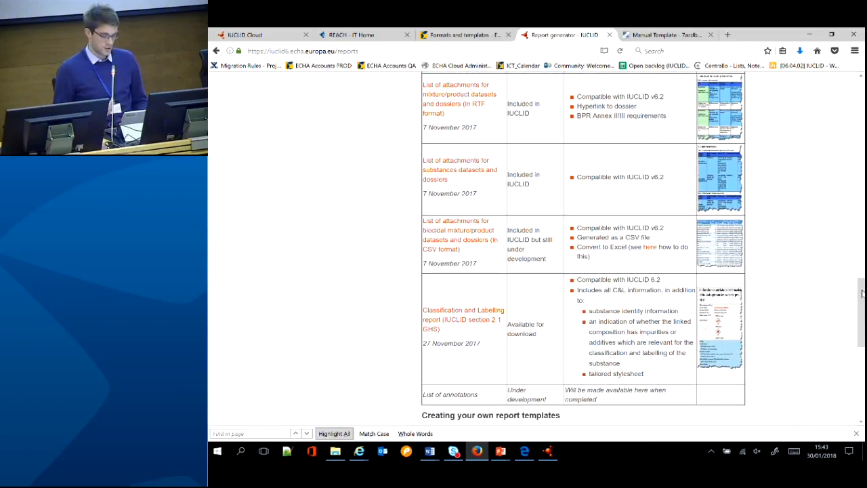
left_click_drag(863, 293, 862, 345)
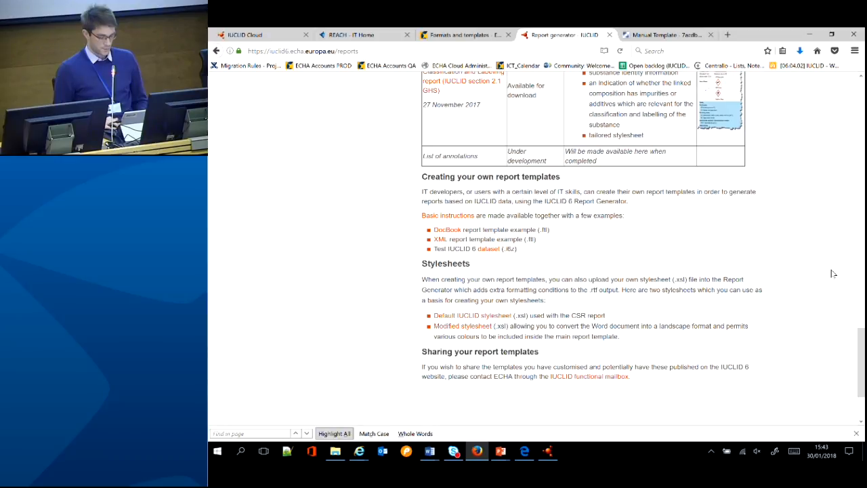
left_click_drag(859, 359, 862, 227)
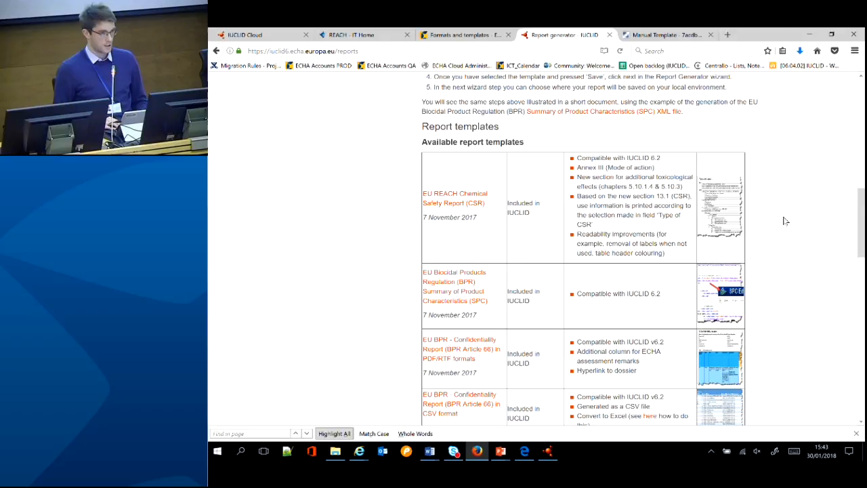
left_click(547, 454)
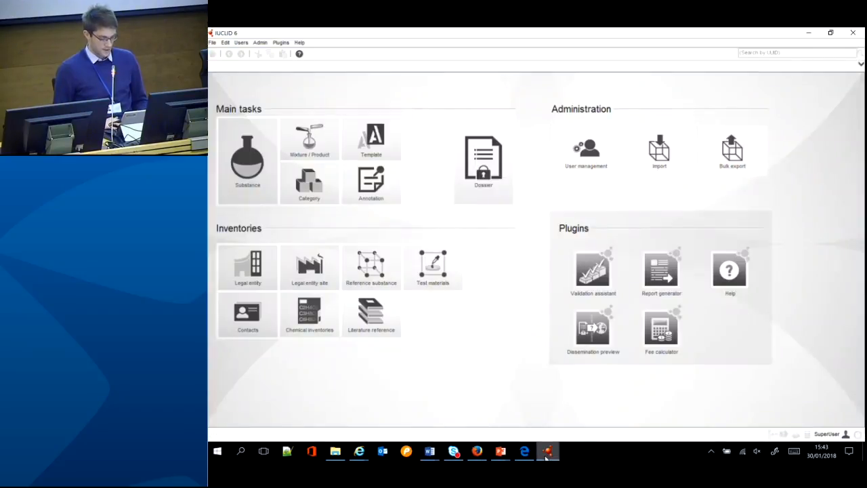
Step: Add a new report named 'annotations' in Manage reports and bring up its template upload
left_click(654, 273)
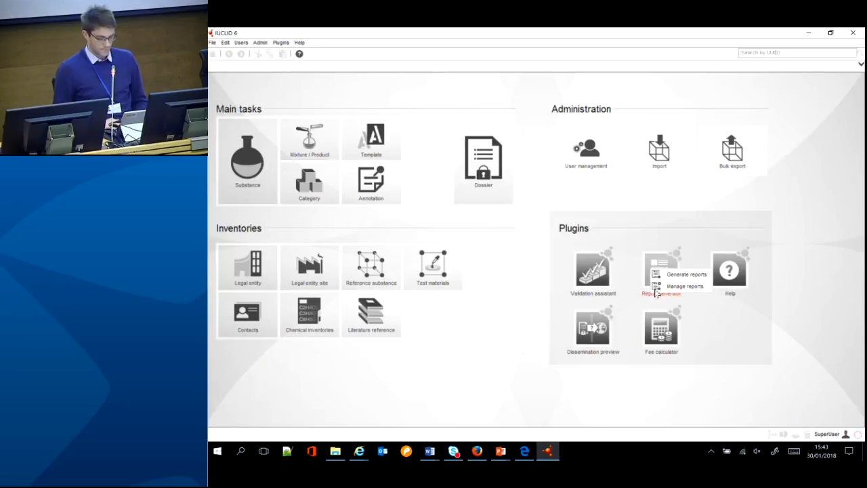
left_click(682, 287)
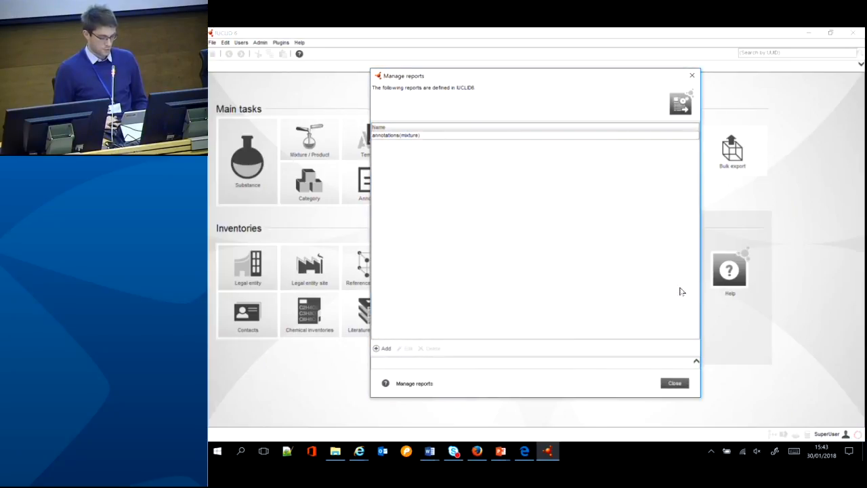
left_click(383, 350)
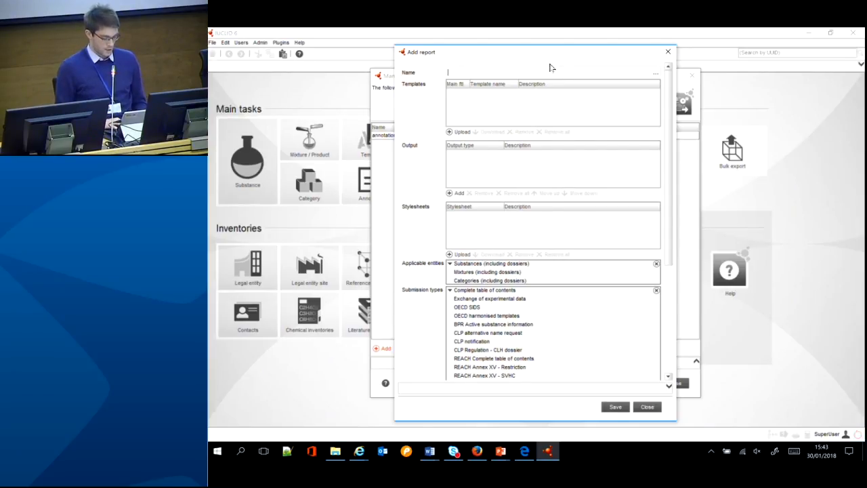
type("annotations")
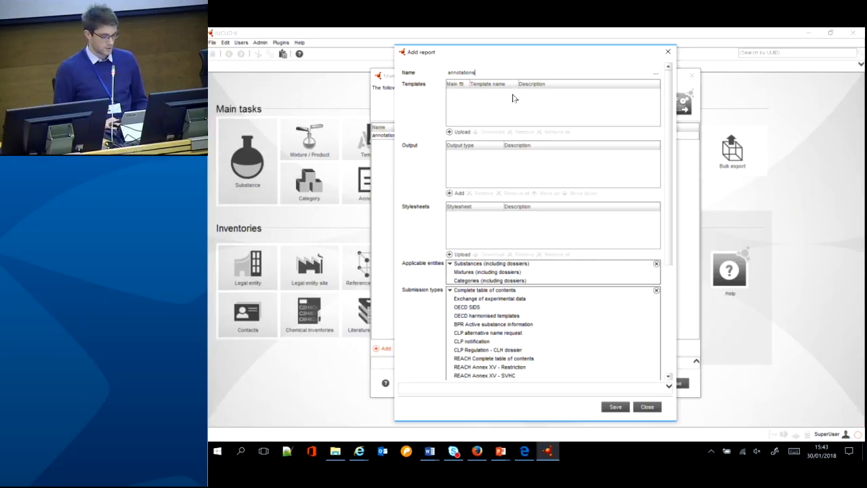
left_click(461, 133)
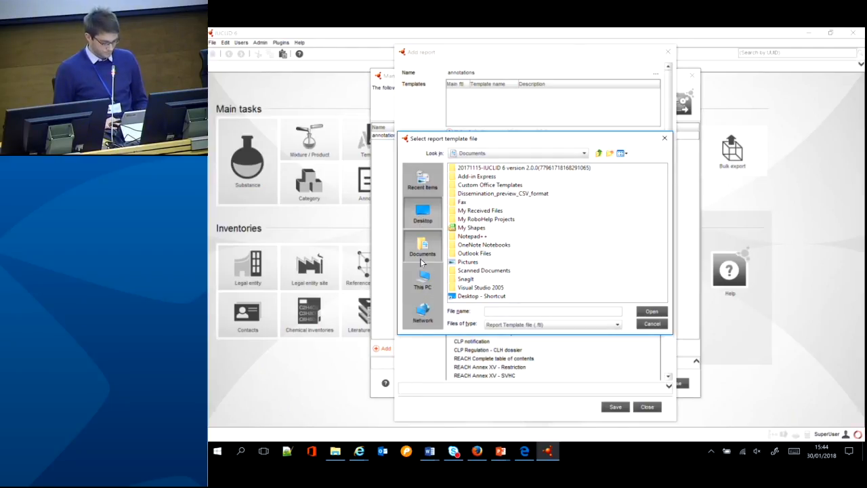
Step: Upload the four .ftl templates from Data (B:) > Report templates > Annotations_report
left_click(422, 275)
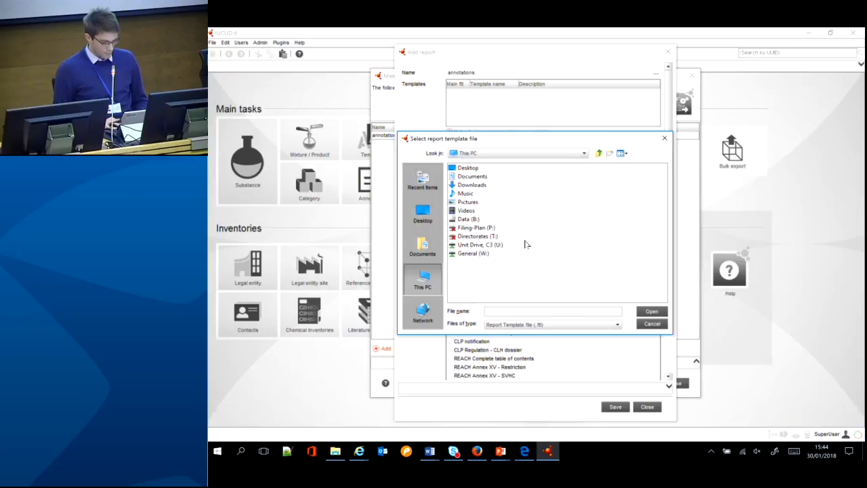
double_click(472, 220)
double_click(477, 262)
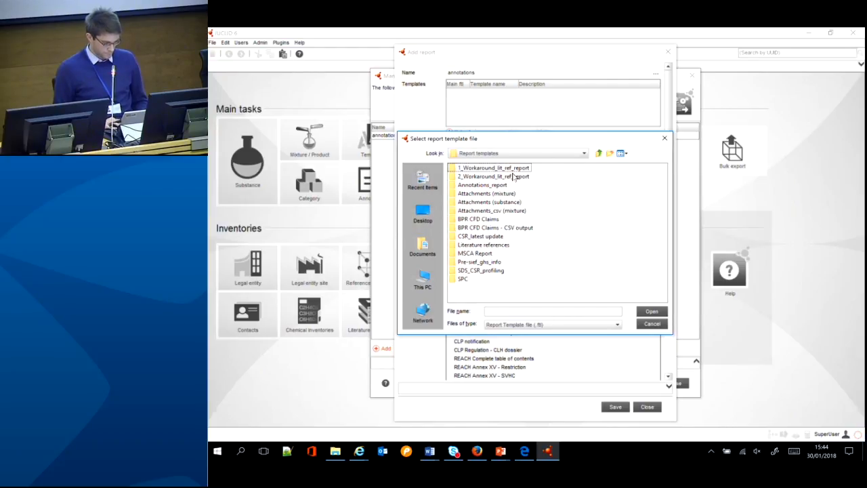
double_click(488, 185)
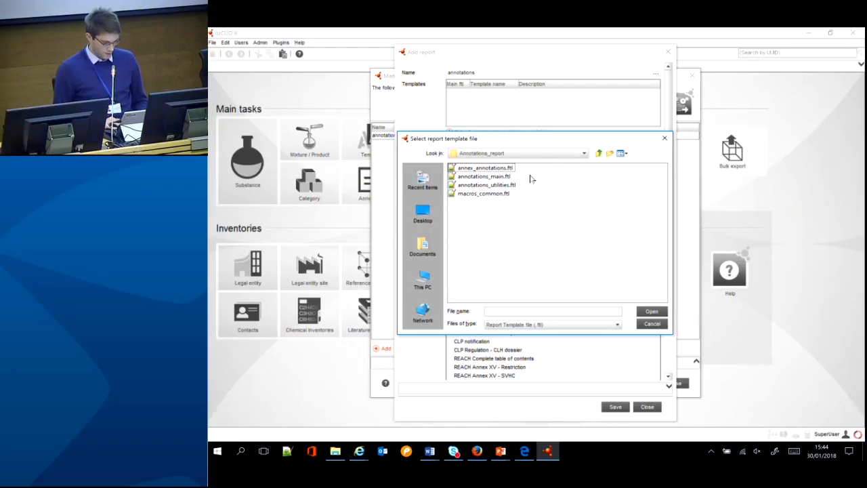
left_click(492, 171)
key("shift+Down")
key("shift+Down")
key("shift+Down")
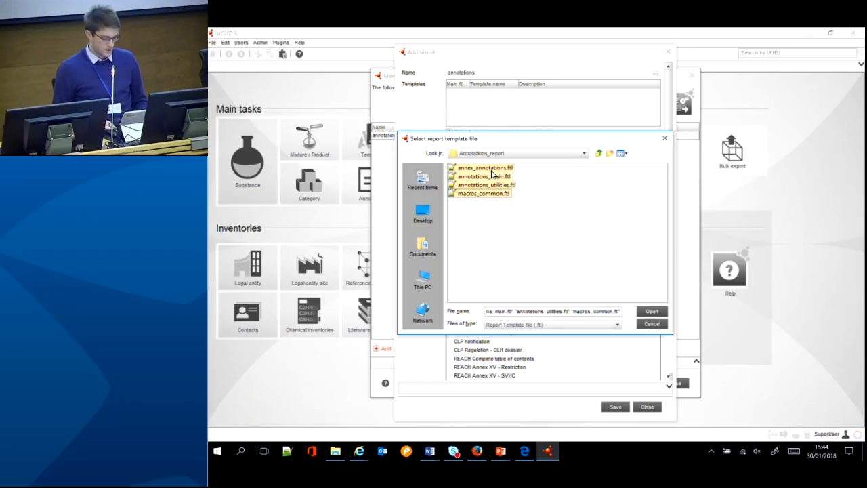
key("Return")
Step: Add RTF as the report's output format
left_click(458, 193)
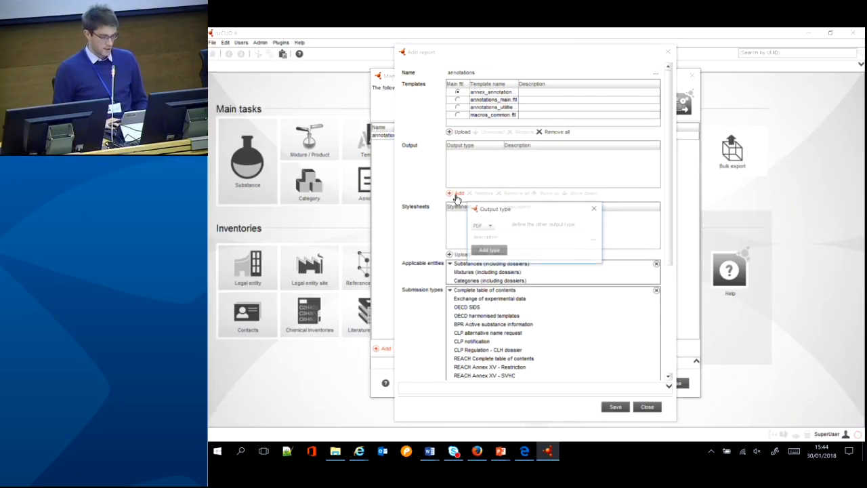
left_click(489, 226)
left_click(483, 247)
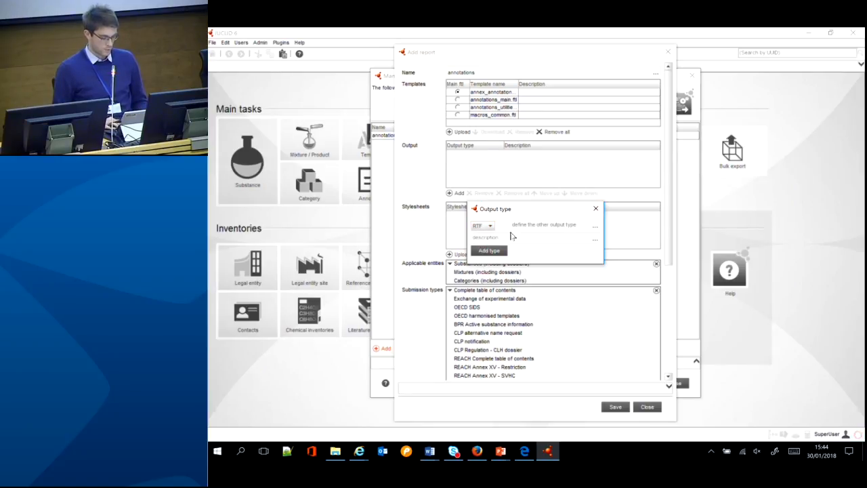
left_click(489, 252)
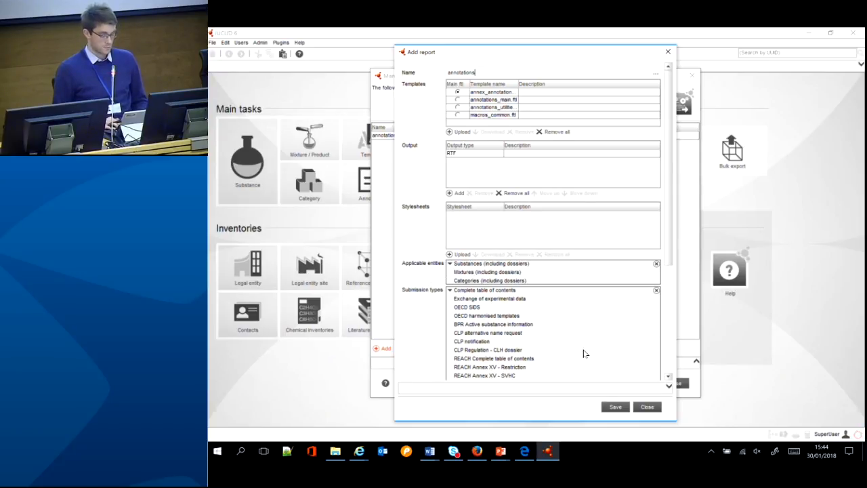
Step: Restrict applicable entities to Mixtures, save the annotations report and close the list
left_click(449, 265)
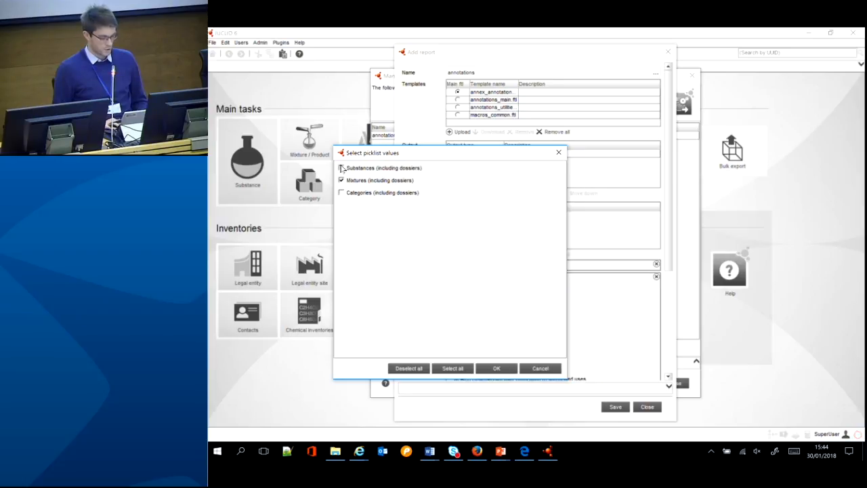
left_click(497, 369)
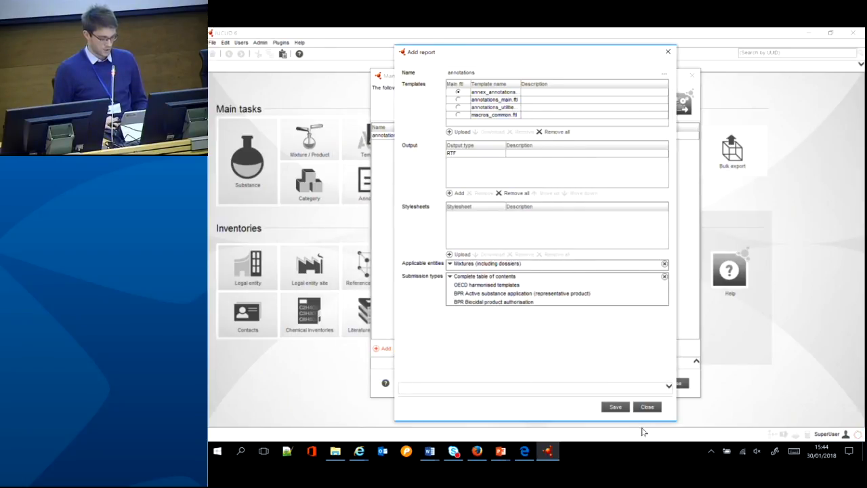
left_click(615, 407)
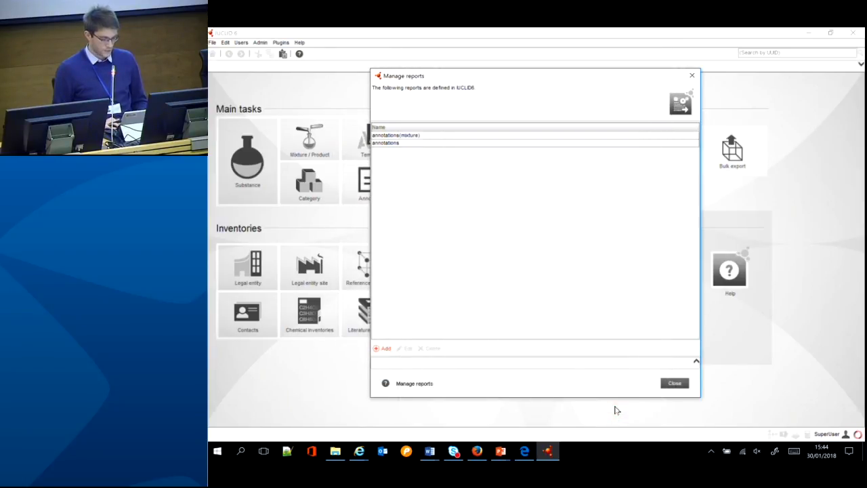
left_click(676, 384)
left_click(654, 284)
left_click(688, 291)
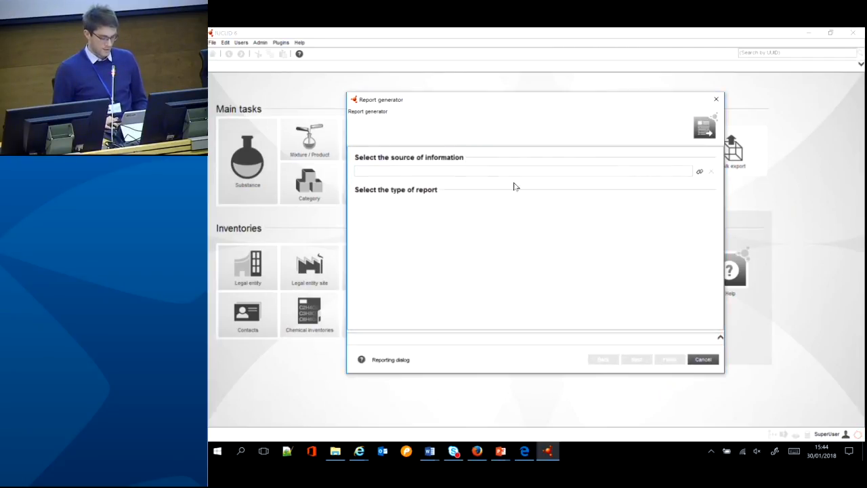
left_click(698, 173)
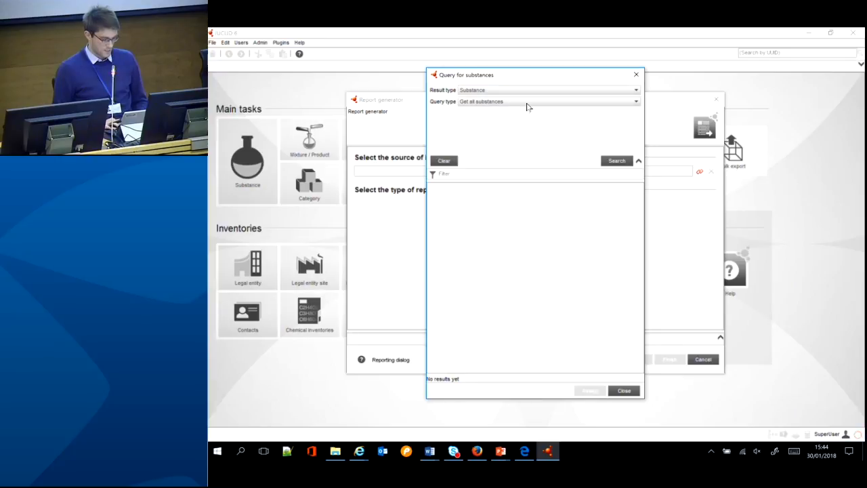
left_click(565, 91)
left_click(549, 106)
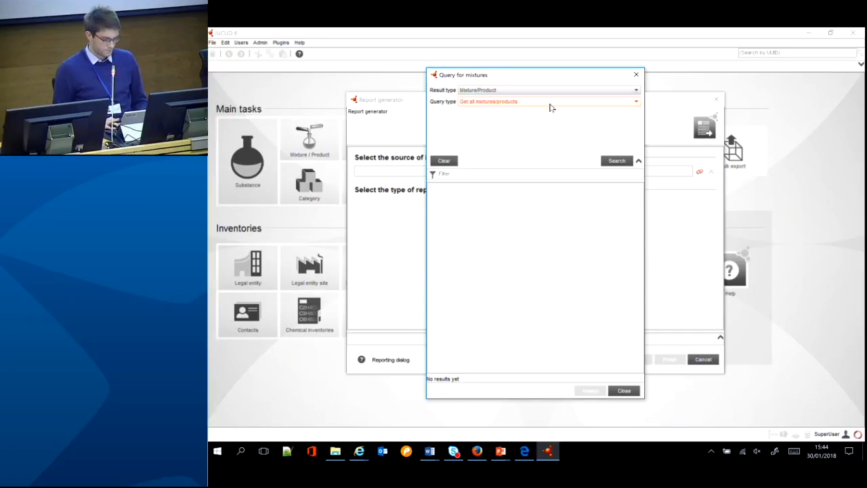
left_click(614, 163)
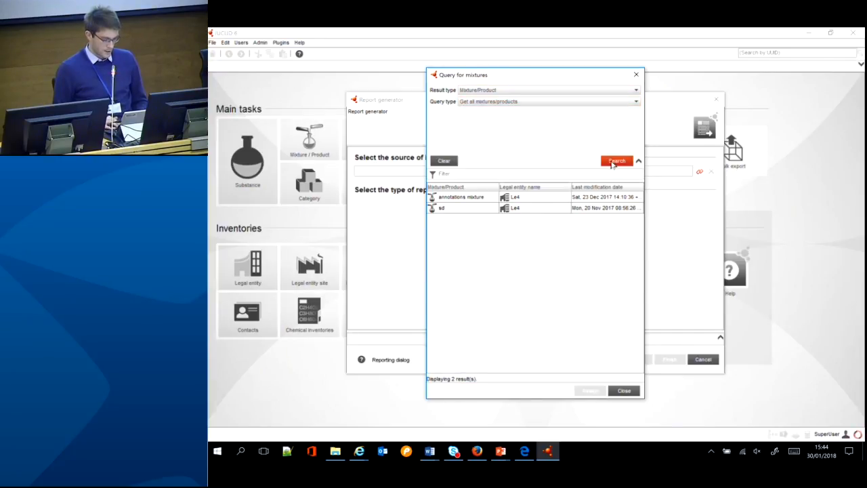
double_click(545, 197)
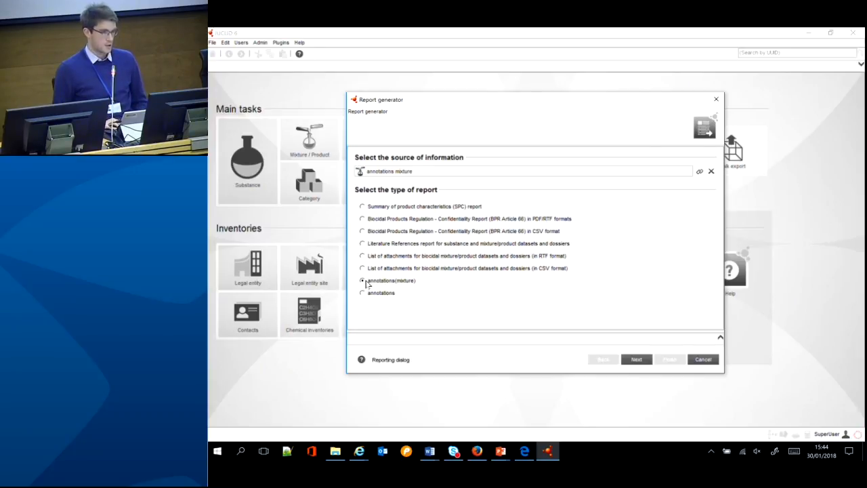
left_click(703, 358)
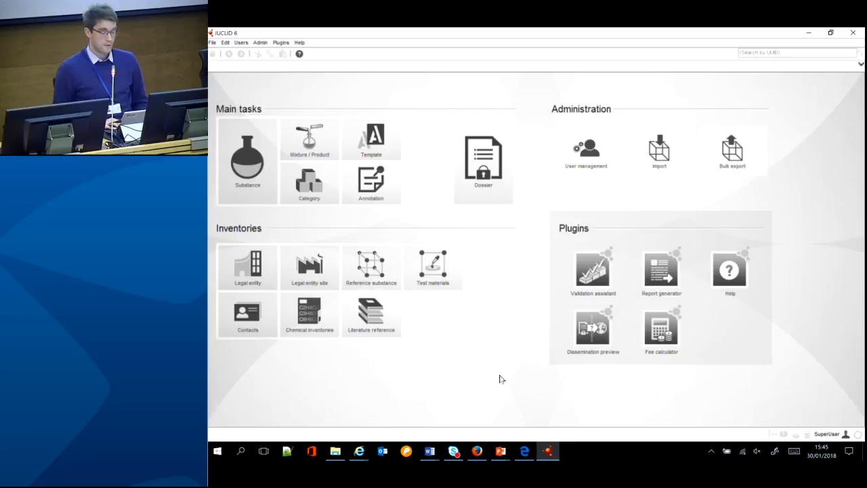
left_click(477, 451)
Step: Scroll the Report generator page to the 'Creating your own reports' template upload steps
left_click_drag(861, 230, 857, 138)
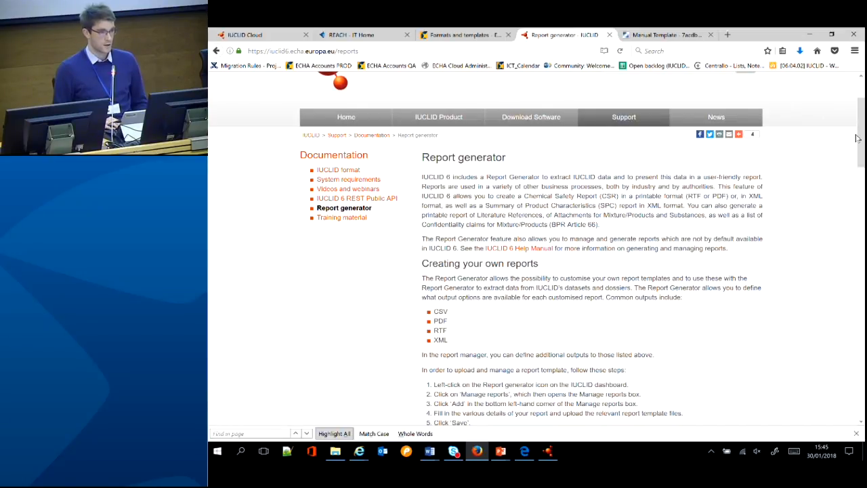
left_click_drag(859, 139, 864, 166)
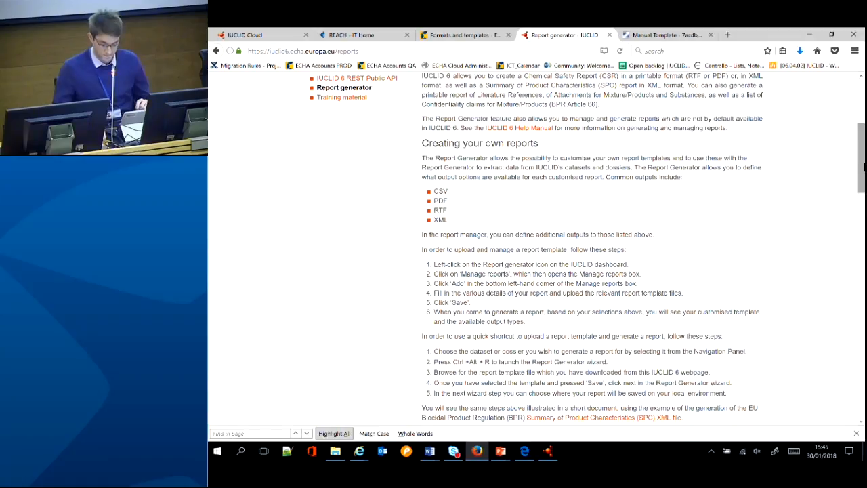